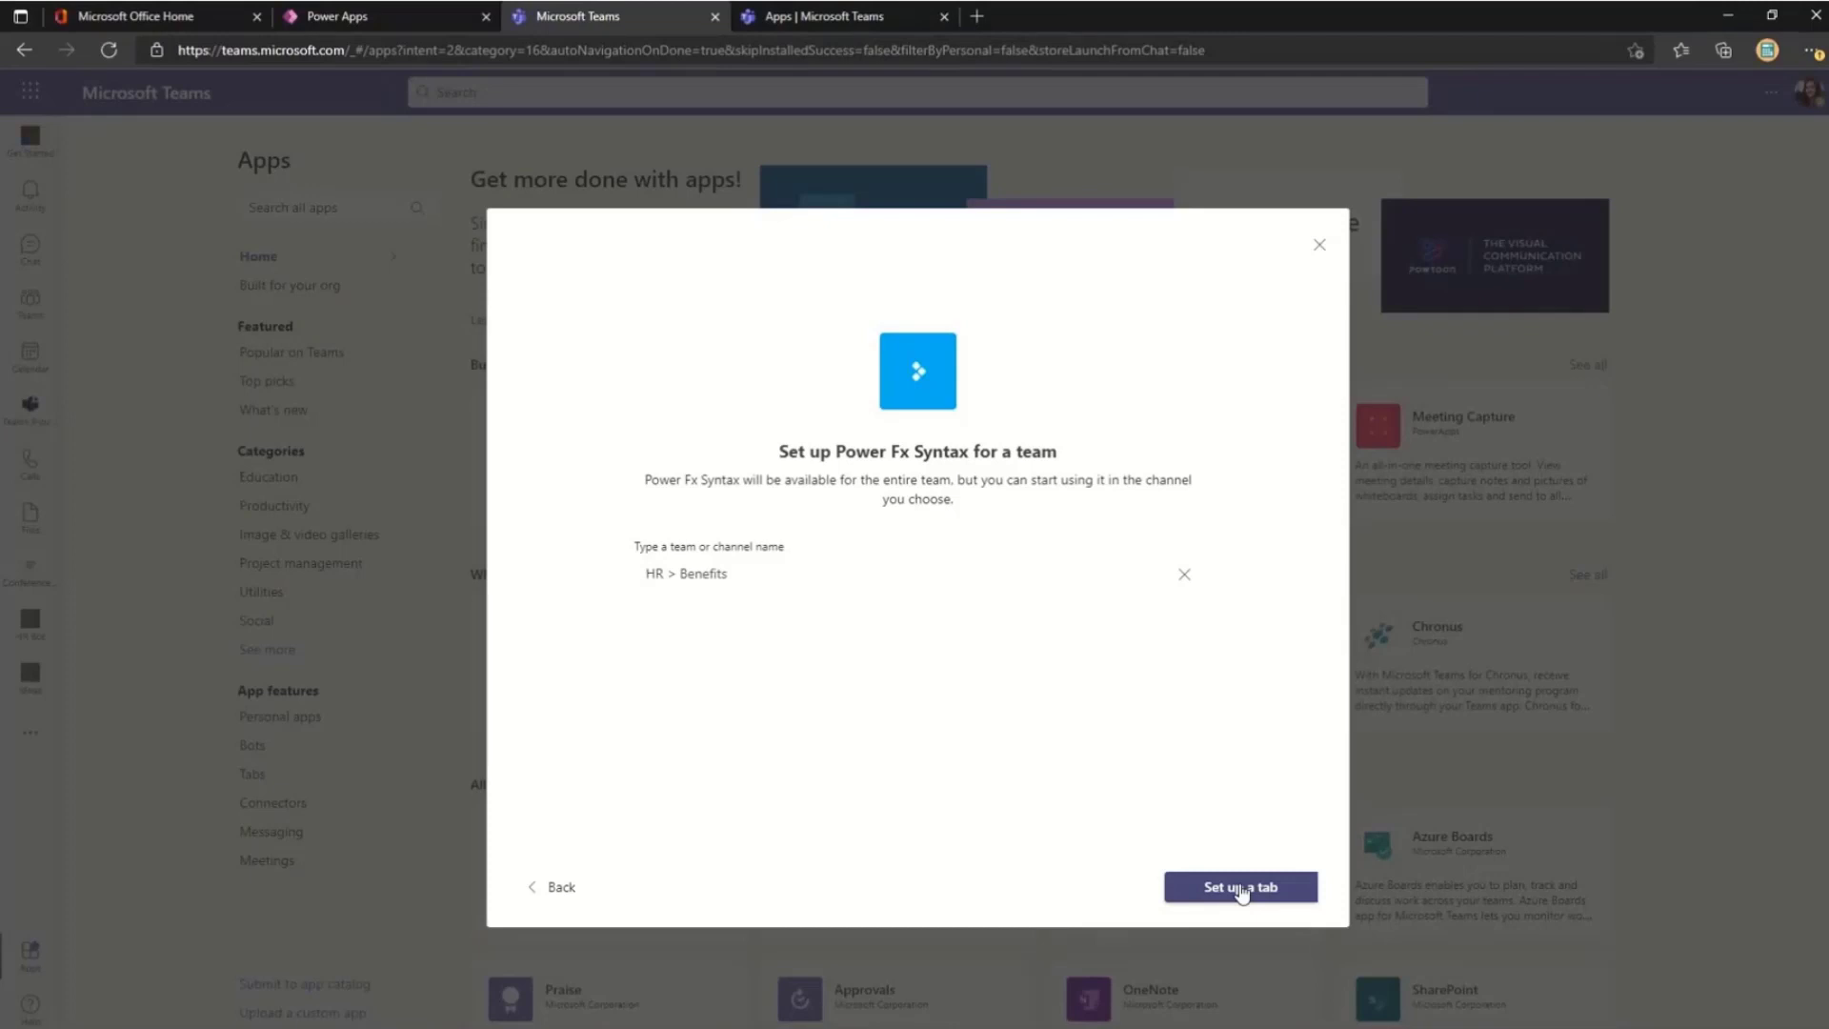
- Set up Power Fx Syntax as a tab in the HR > Benefits channel and post to the channel about it
click(1242, 891)
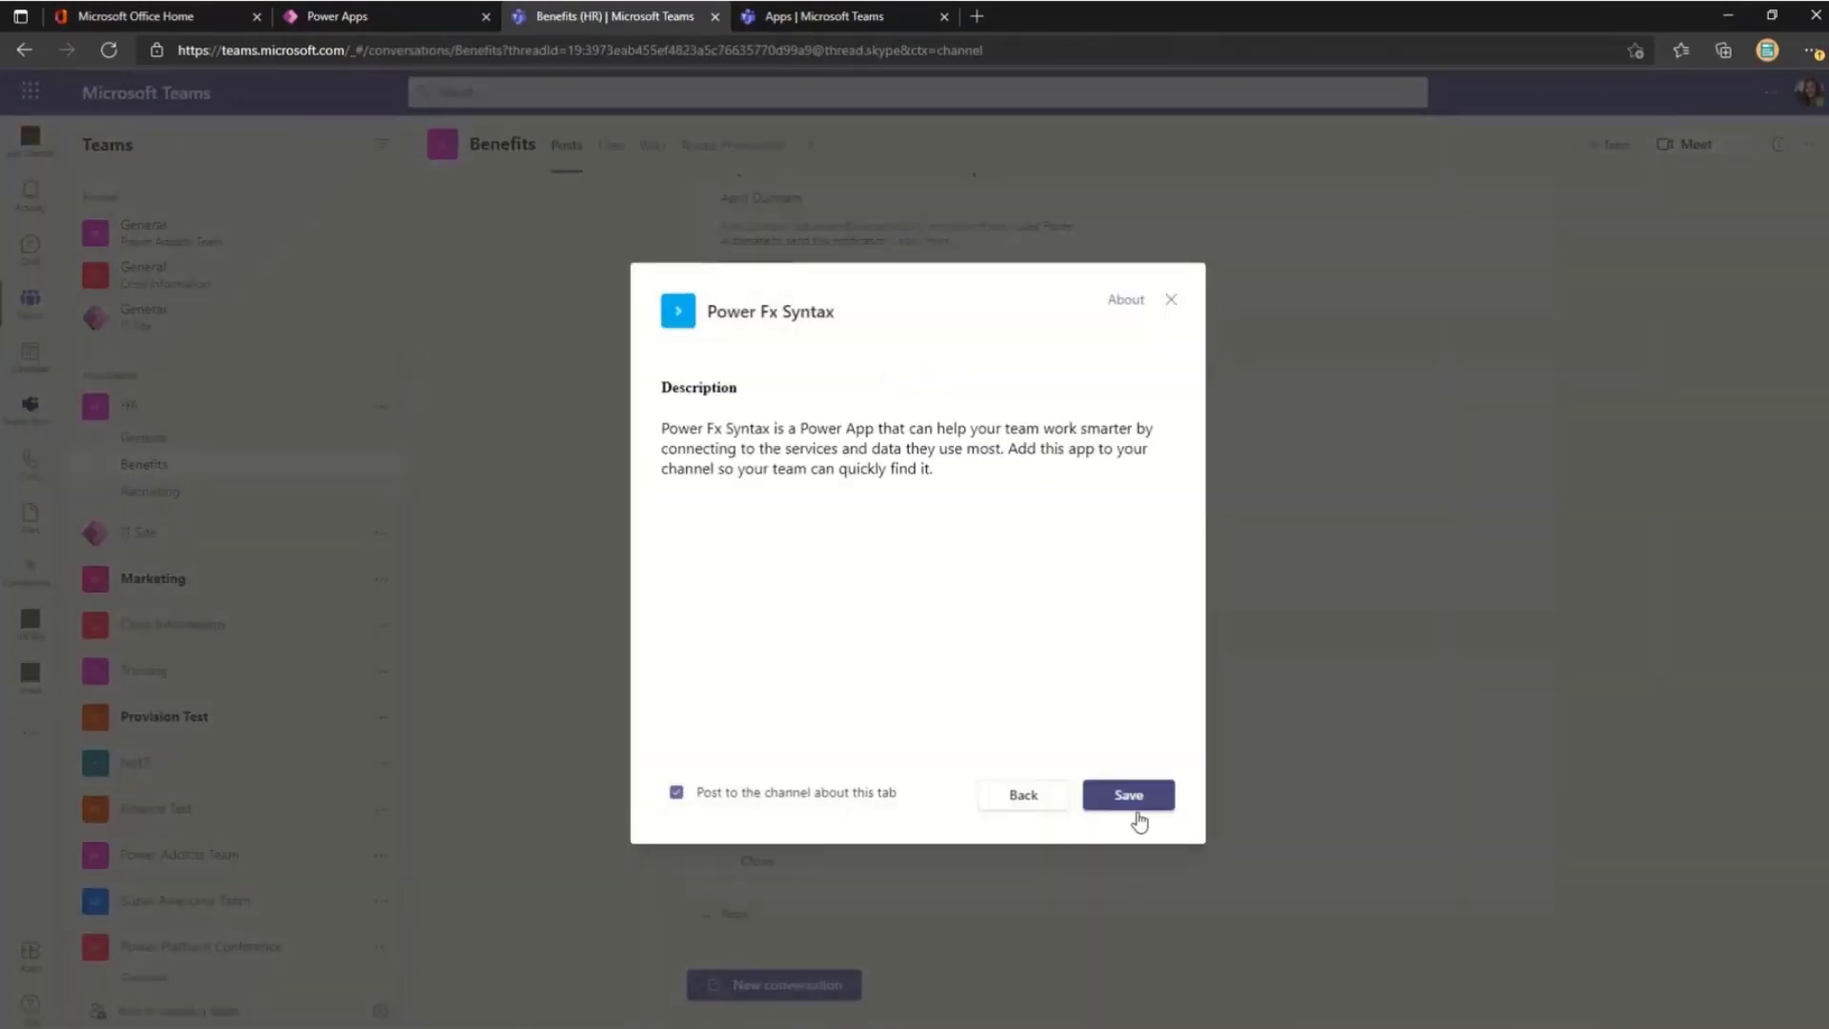
click(1140, 797)
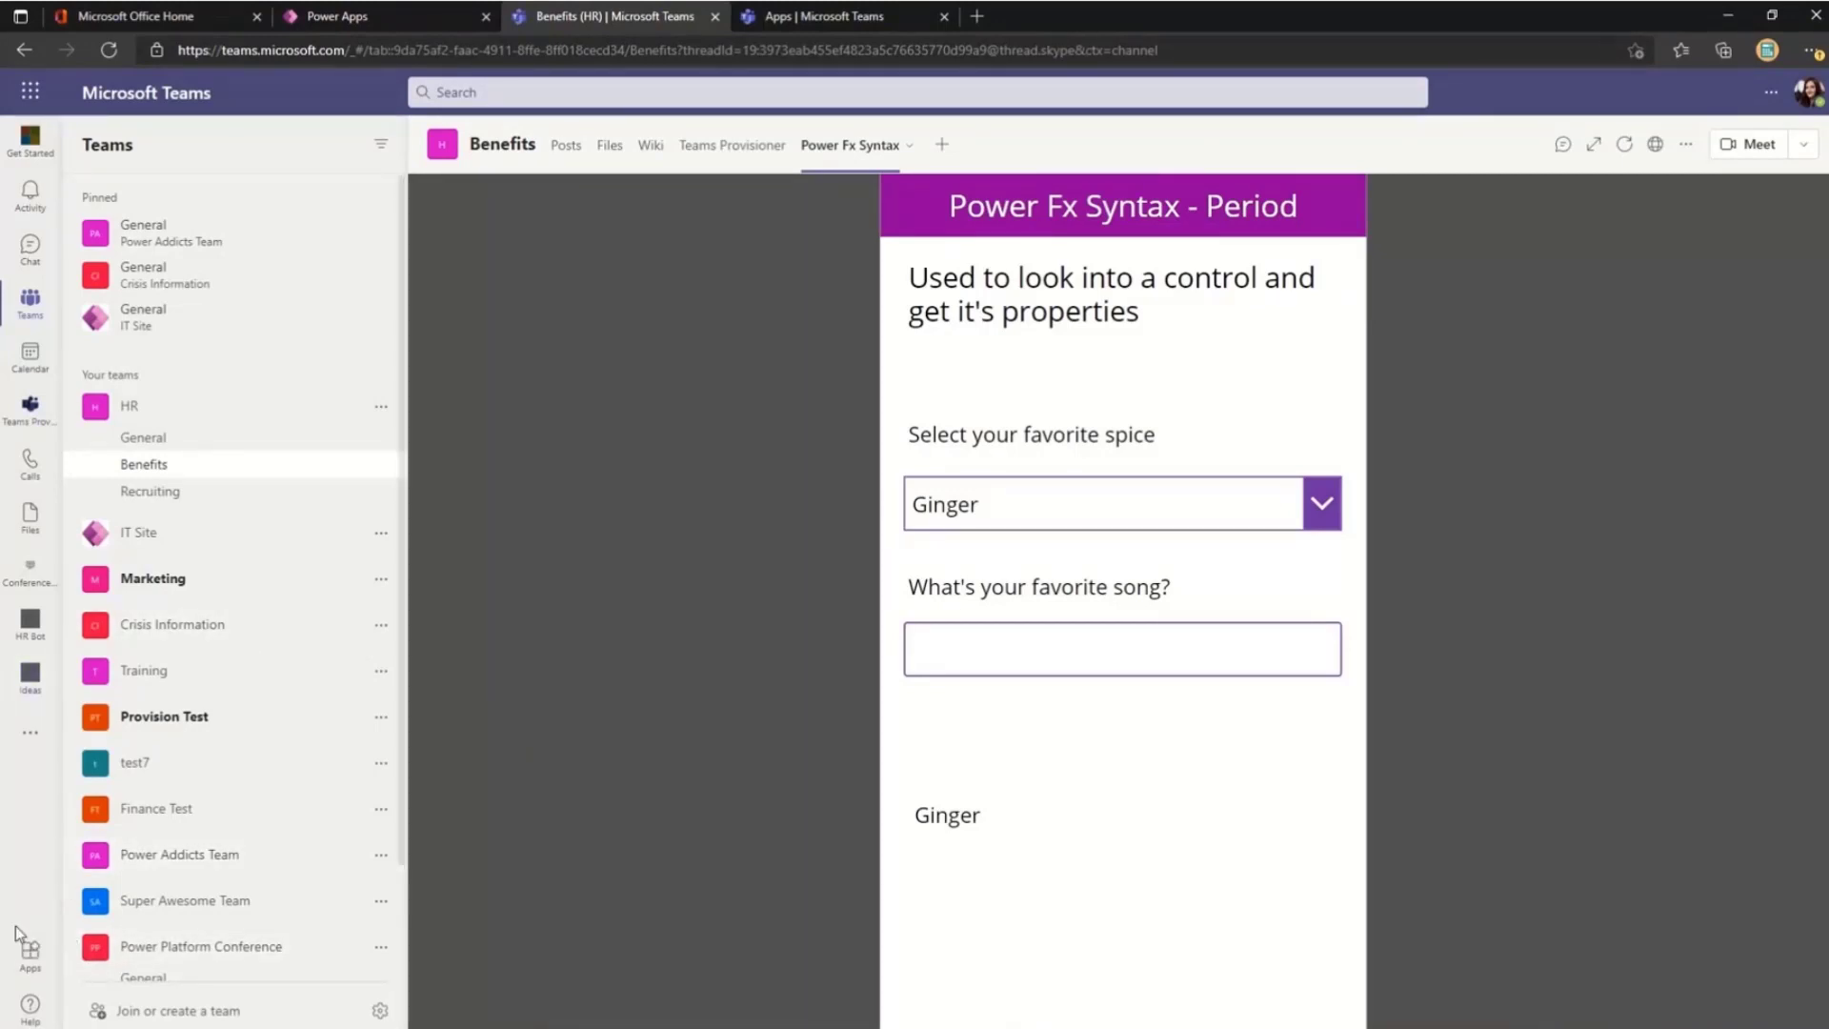
- Open the Conference Scheduler app in Teams and view its My Schedule and Session Scheduler pages
click(25, 960)
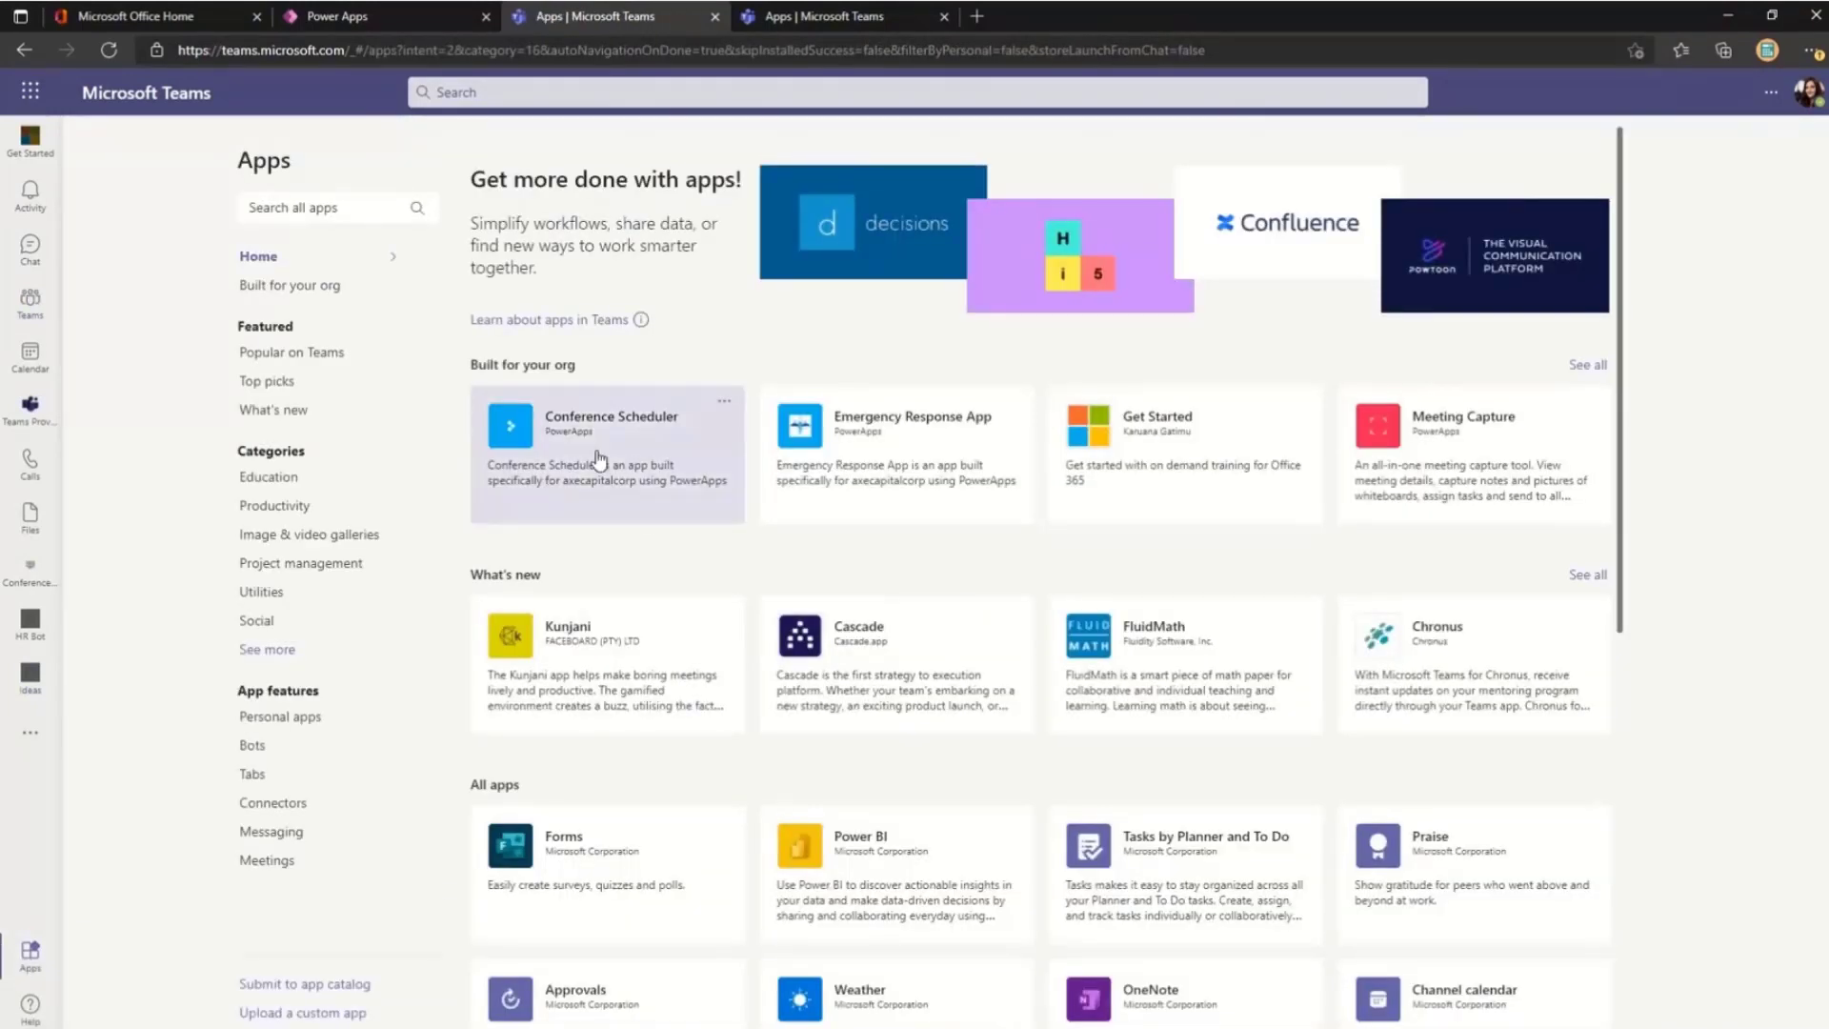
click(41, 597)
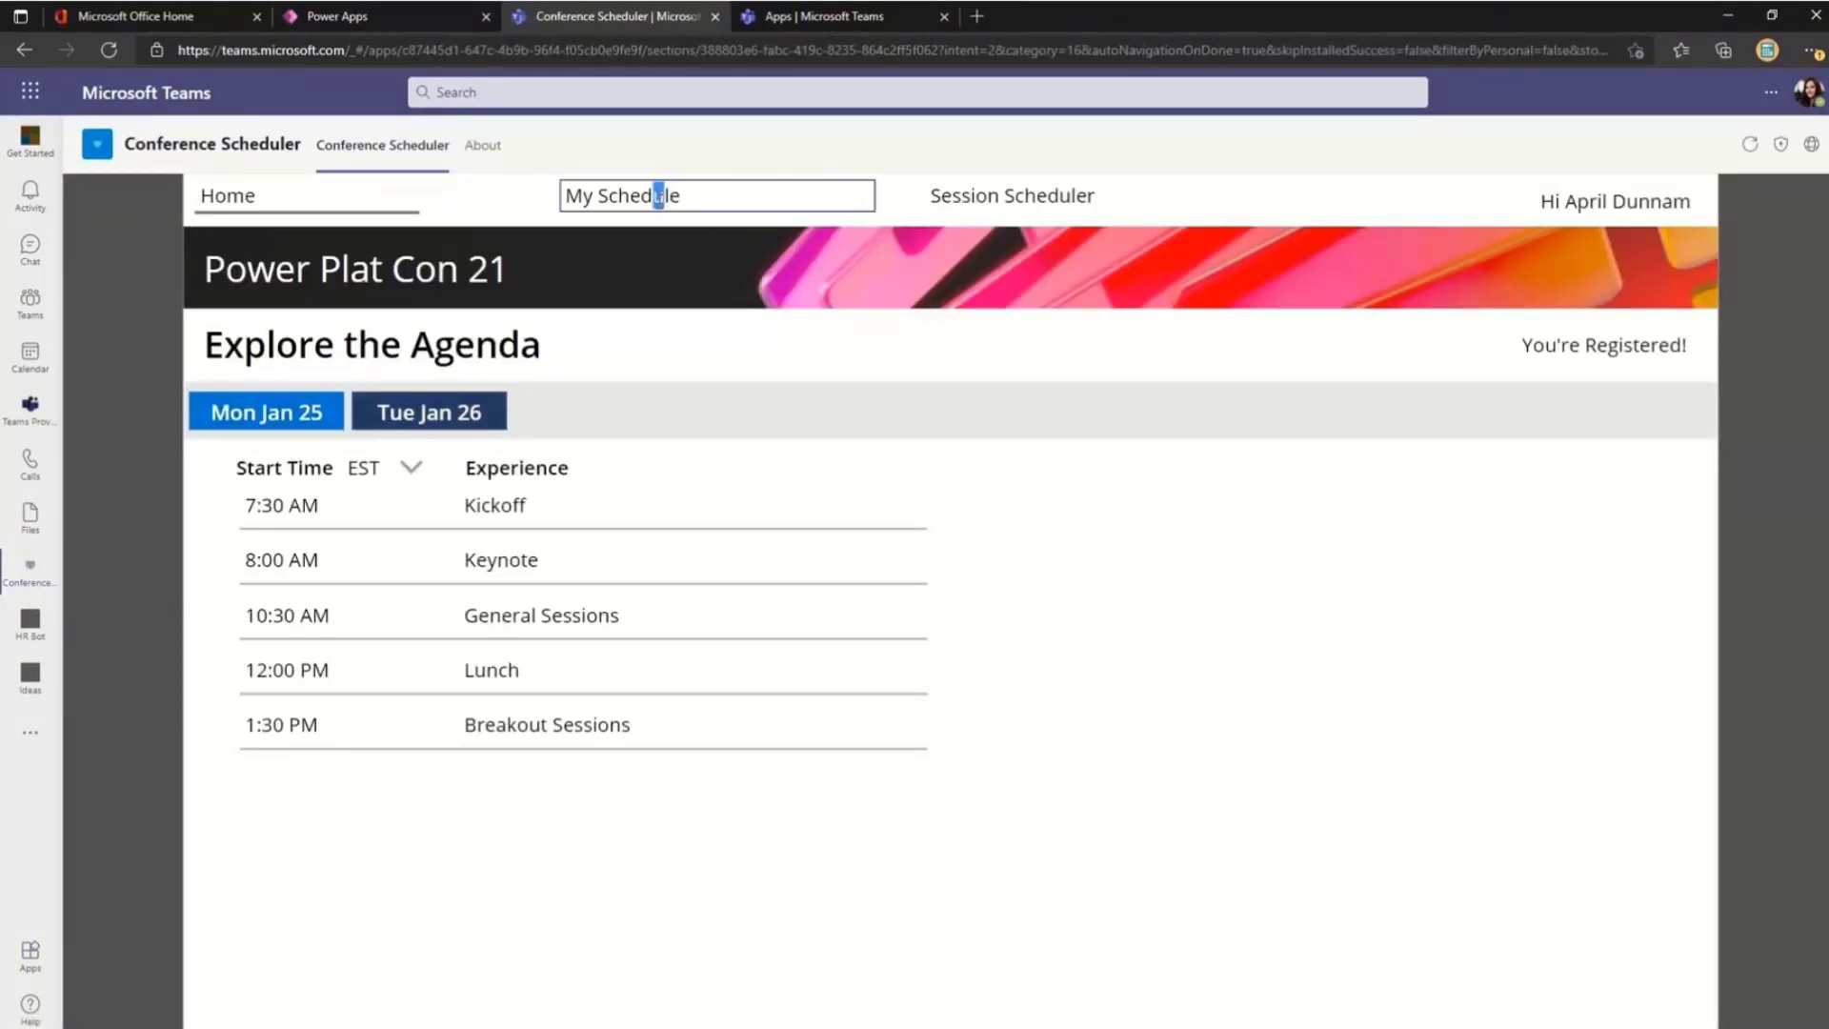
click(658, 197)
click(995, 197)
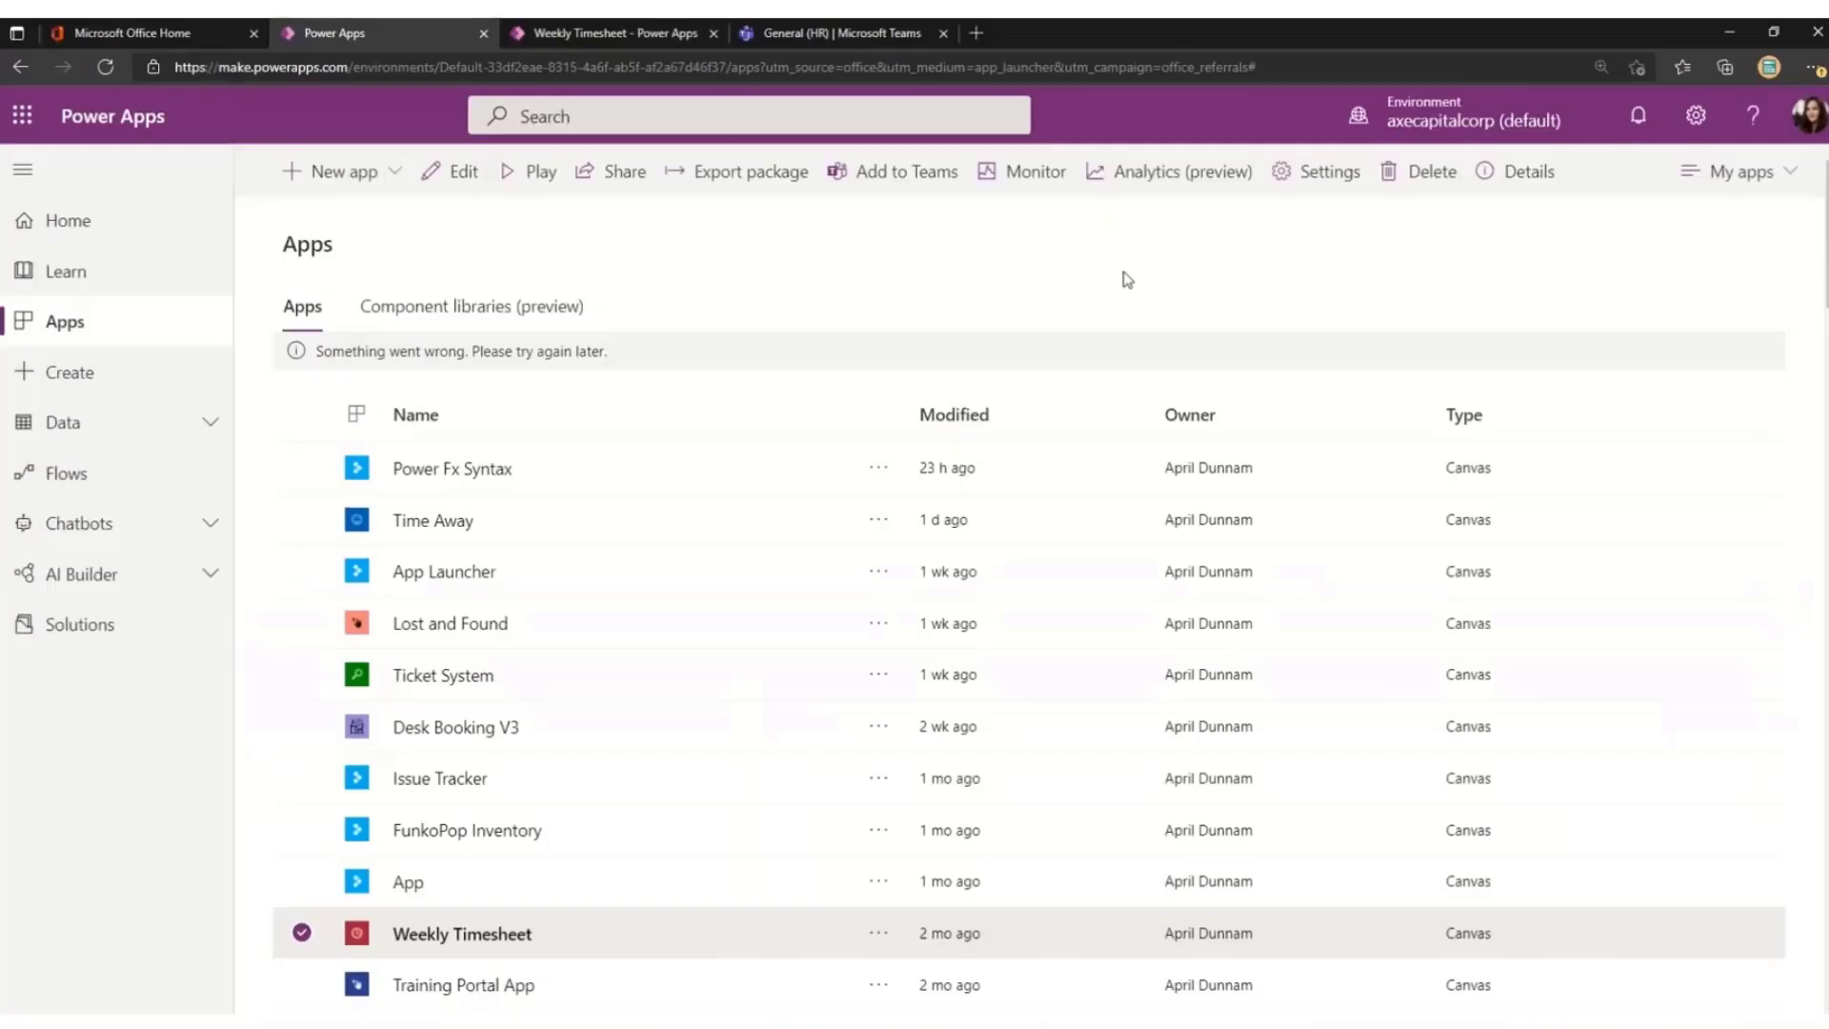
- Look through the running Weekly Timesheet app, from the team's pending timesheets to the personal timesheets and a time card
scroll(861, 833, down, 3)
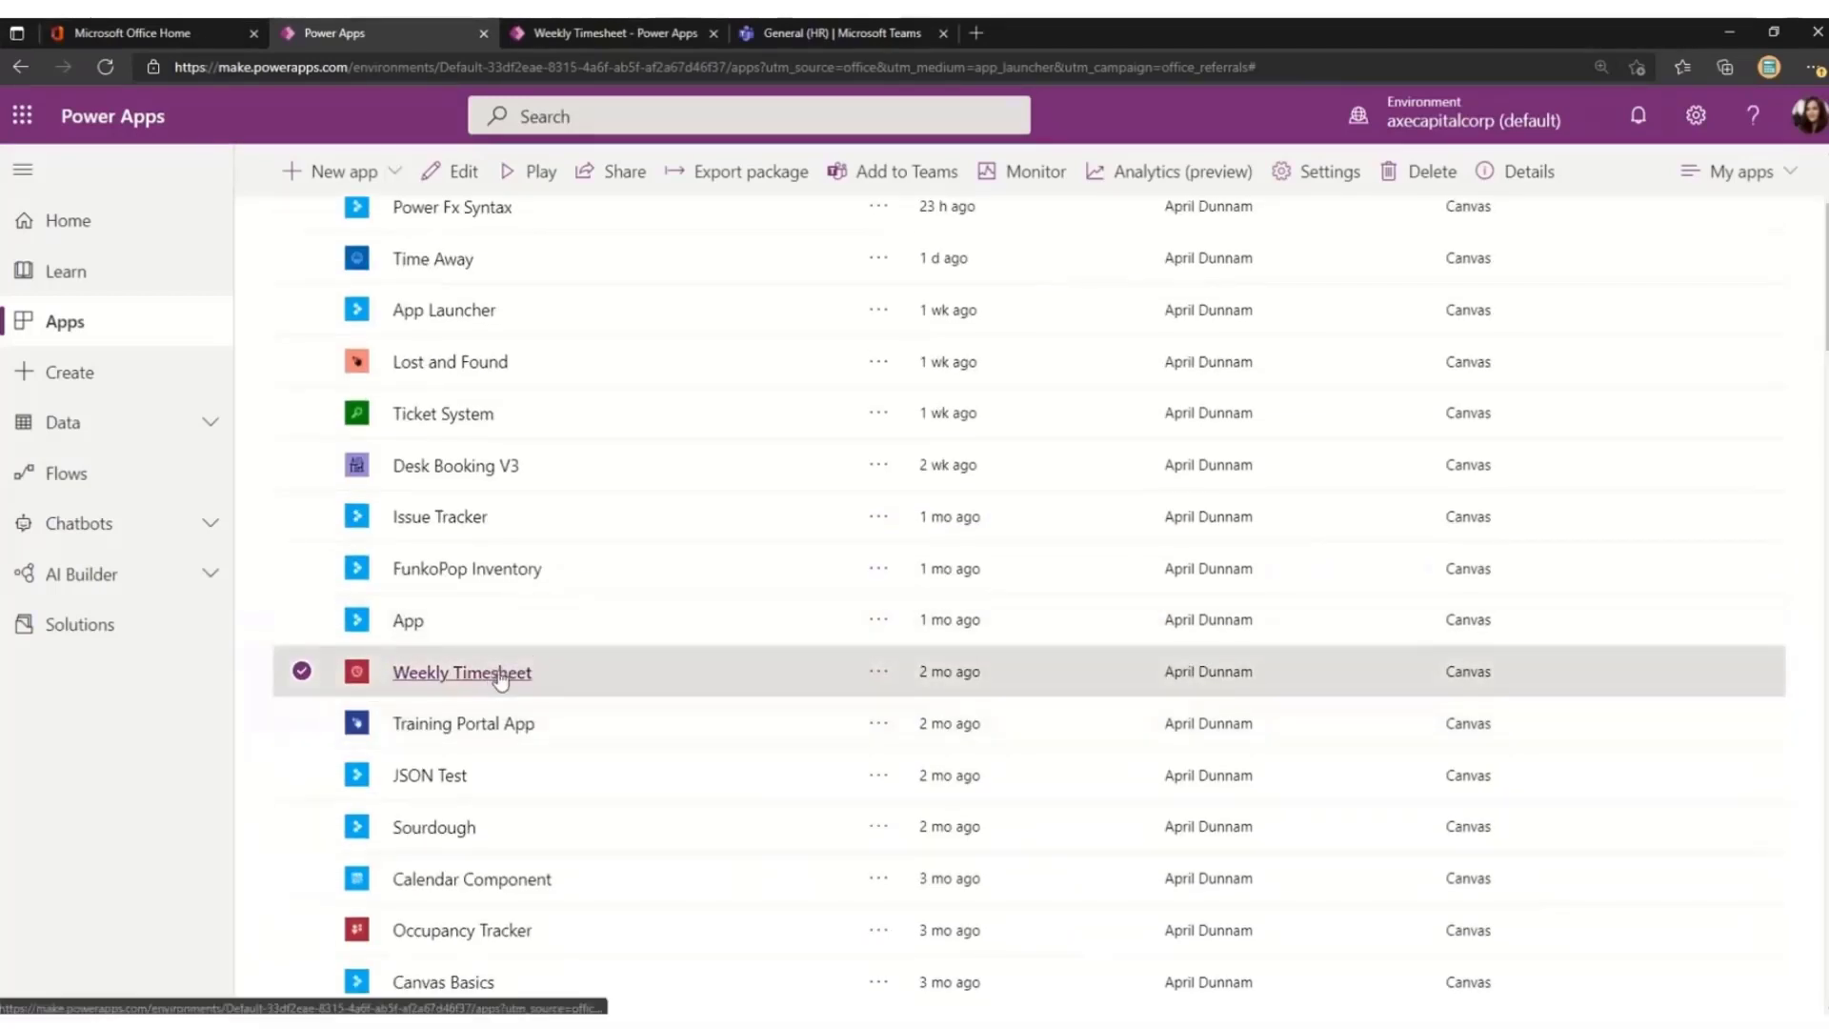
click(572, 30)
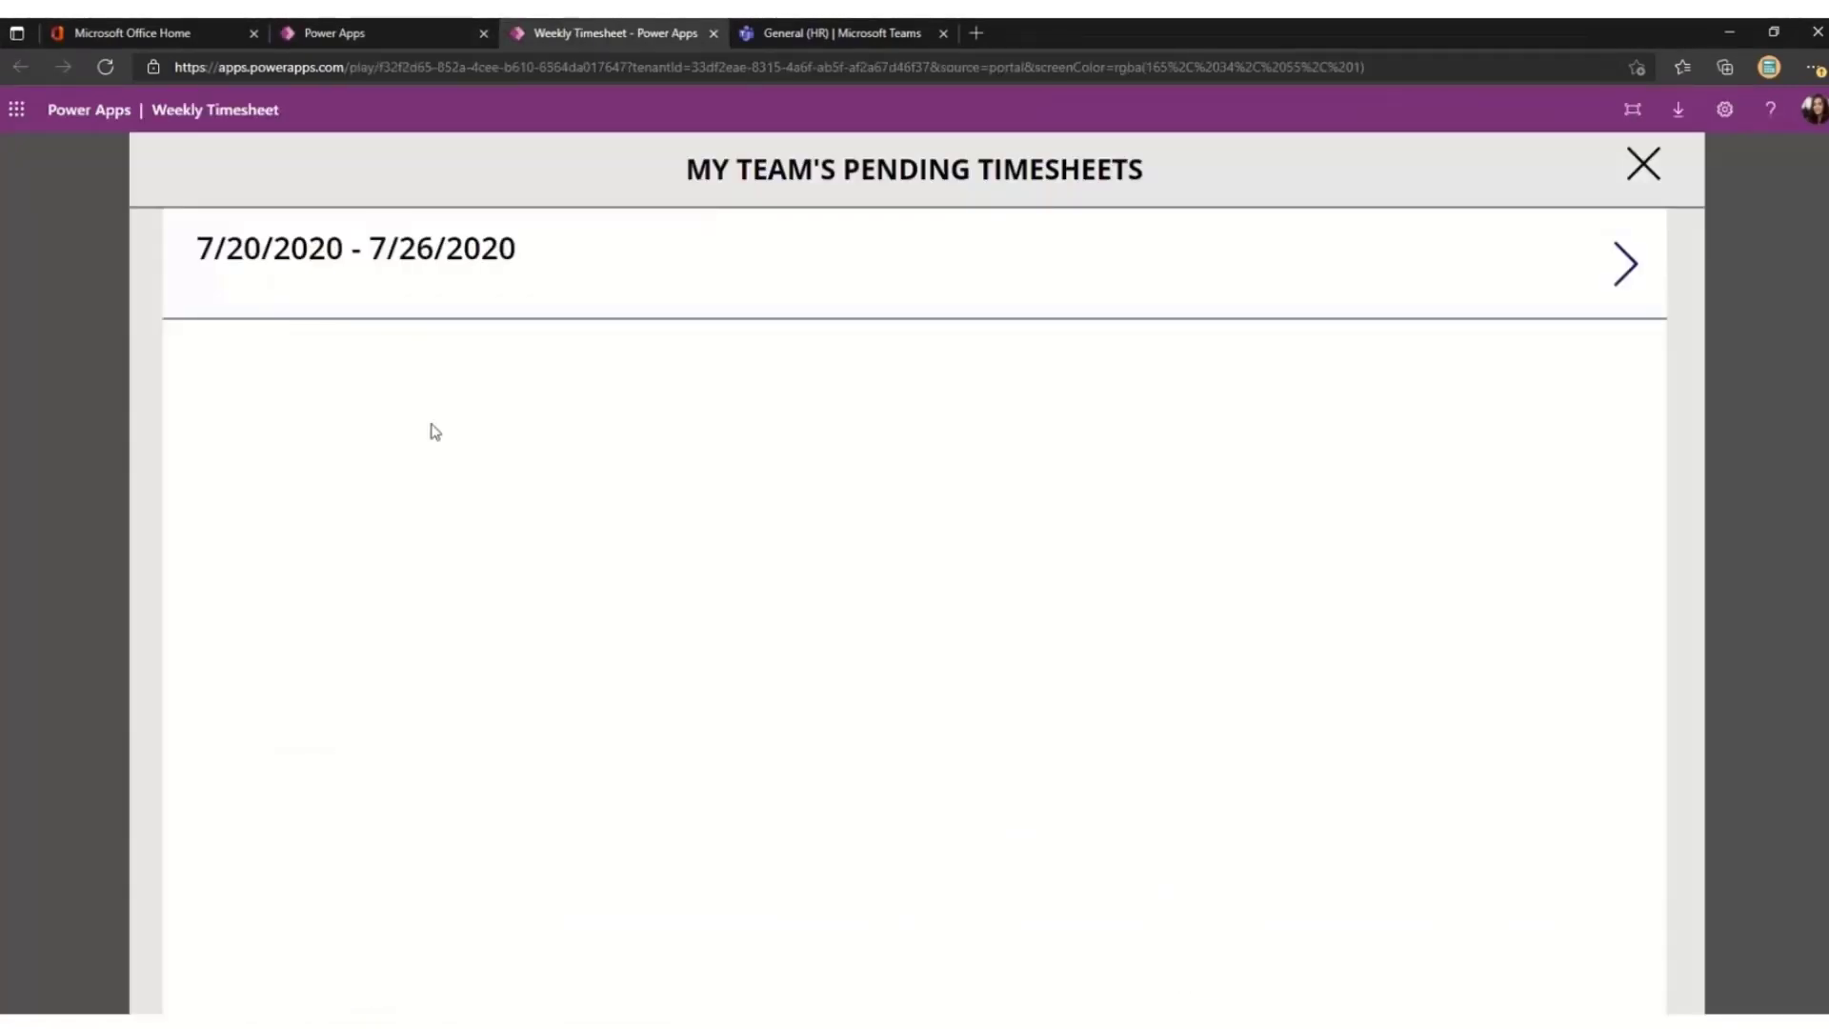
click(1638, 176)
click(950, 632)
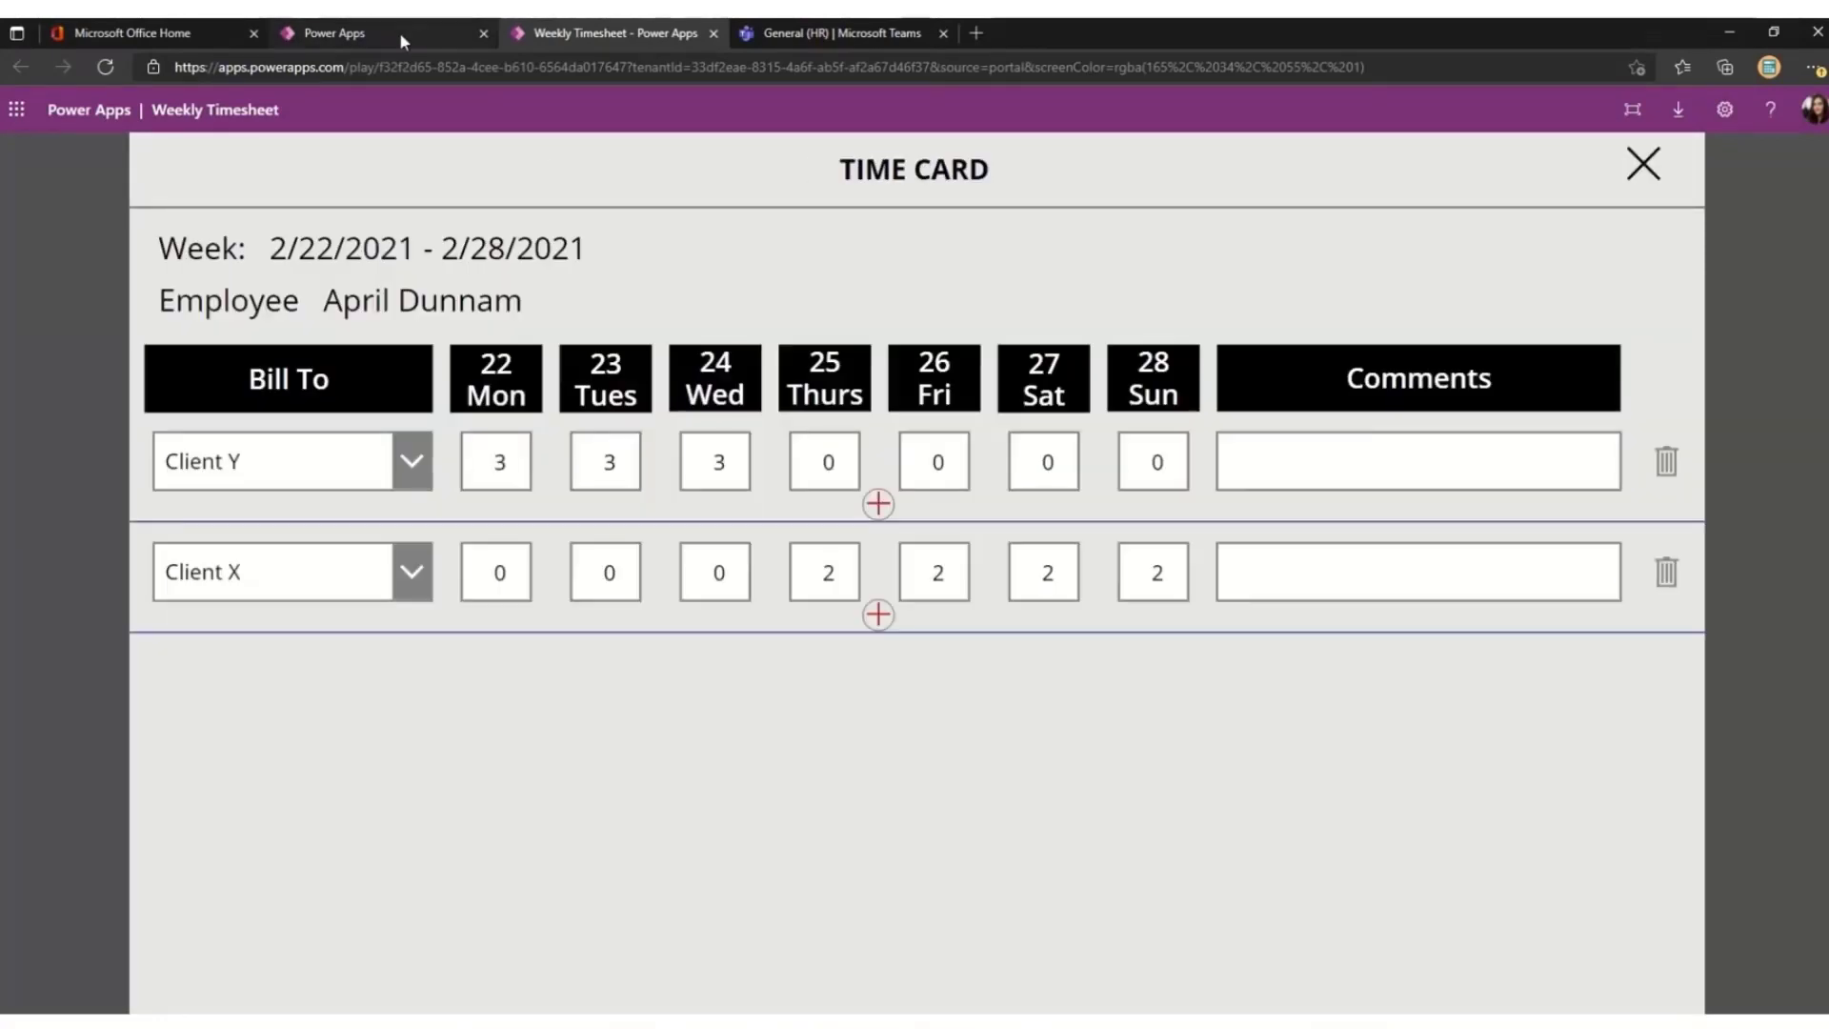
click(1645, 176)
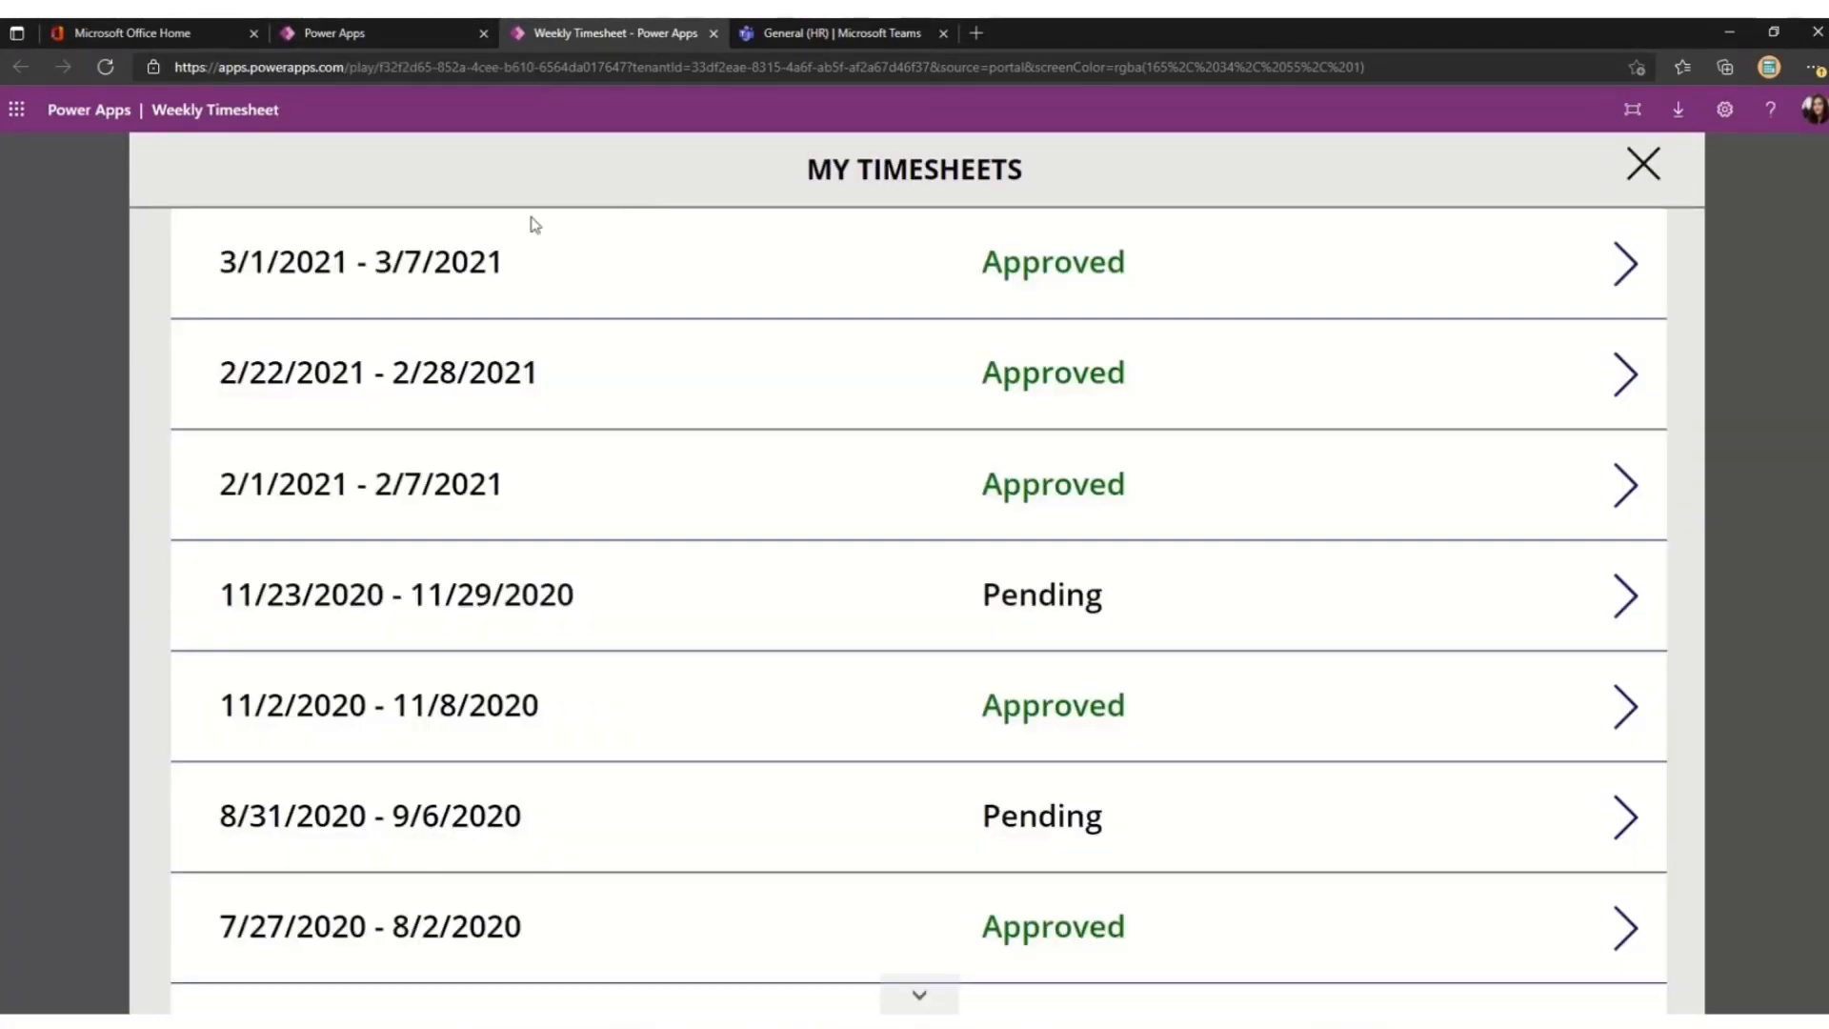
- Start adding the Weekly Timesheet app from the Power Apps list to Teams and expand its advanced settings
click(425, 38)
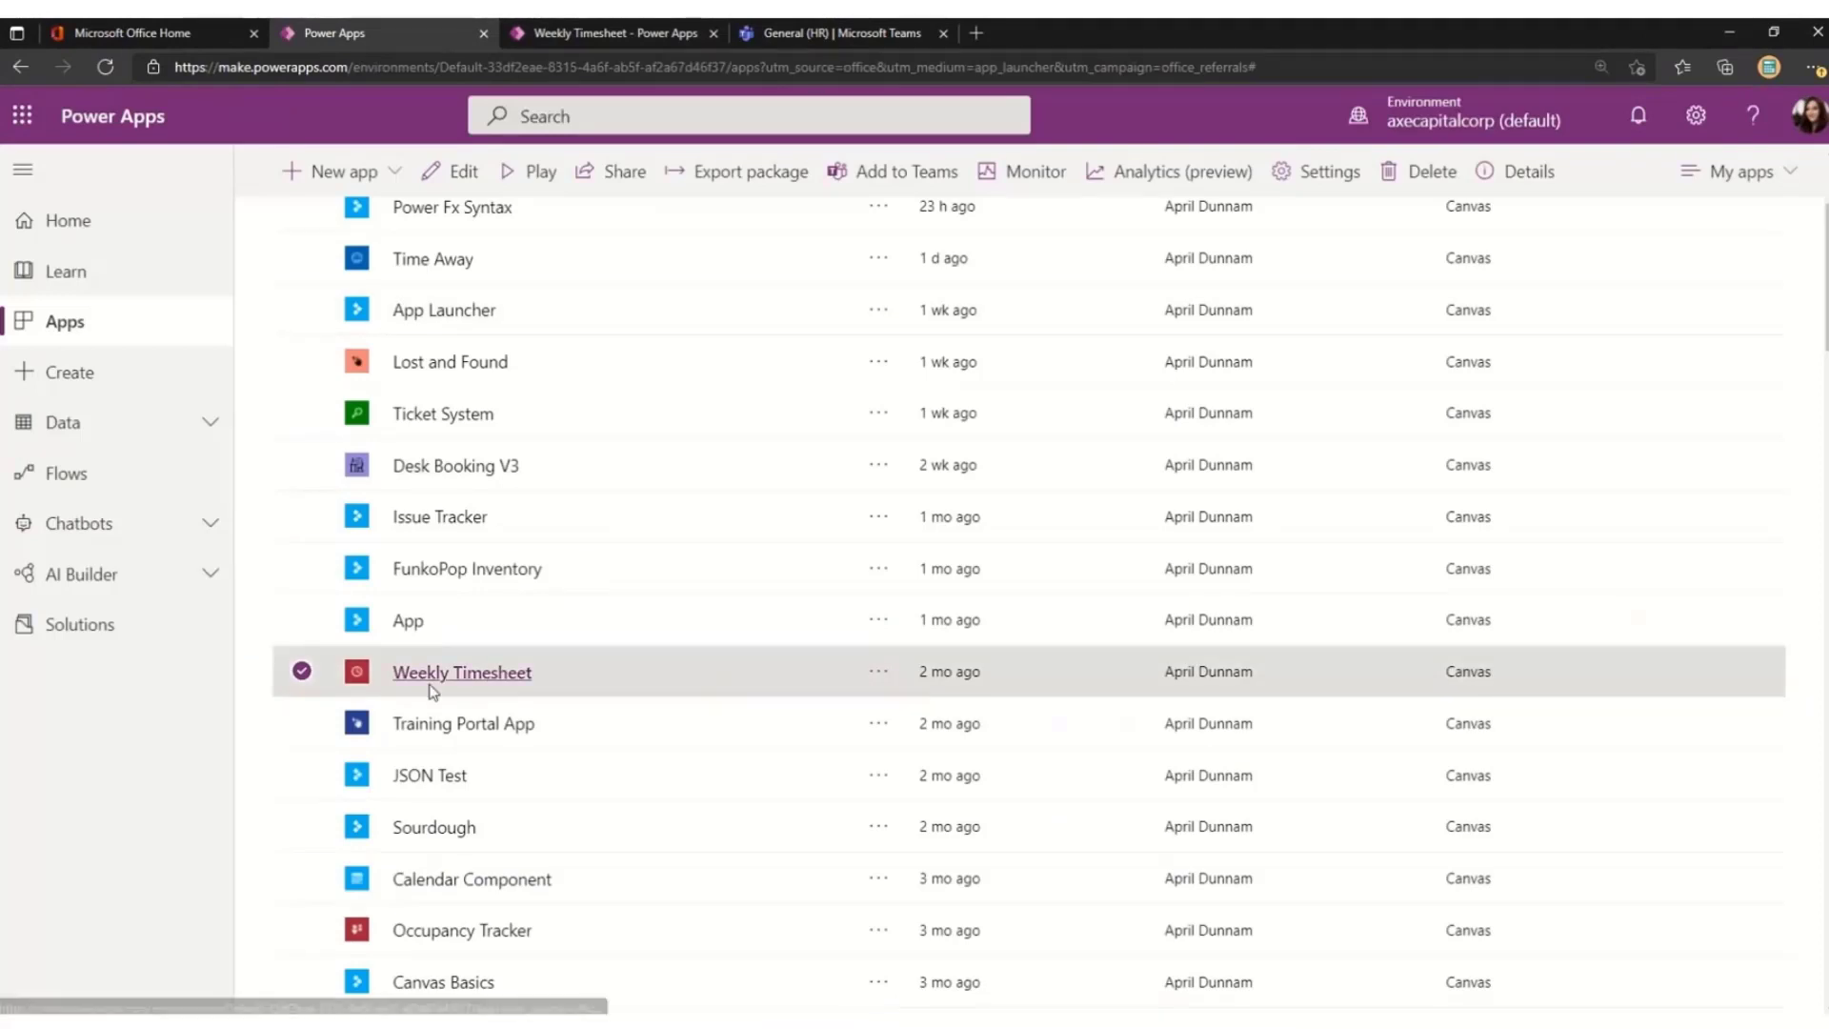
click(879, 672)
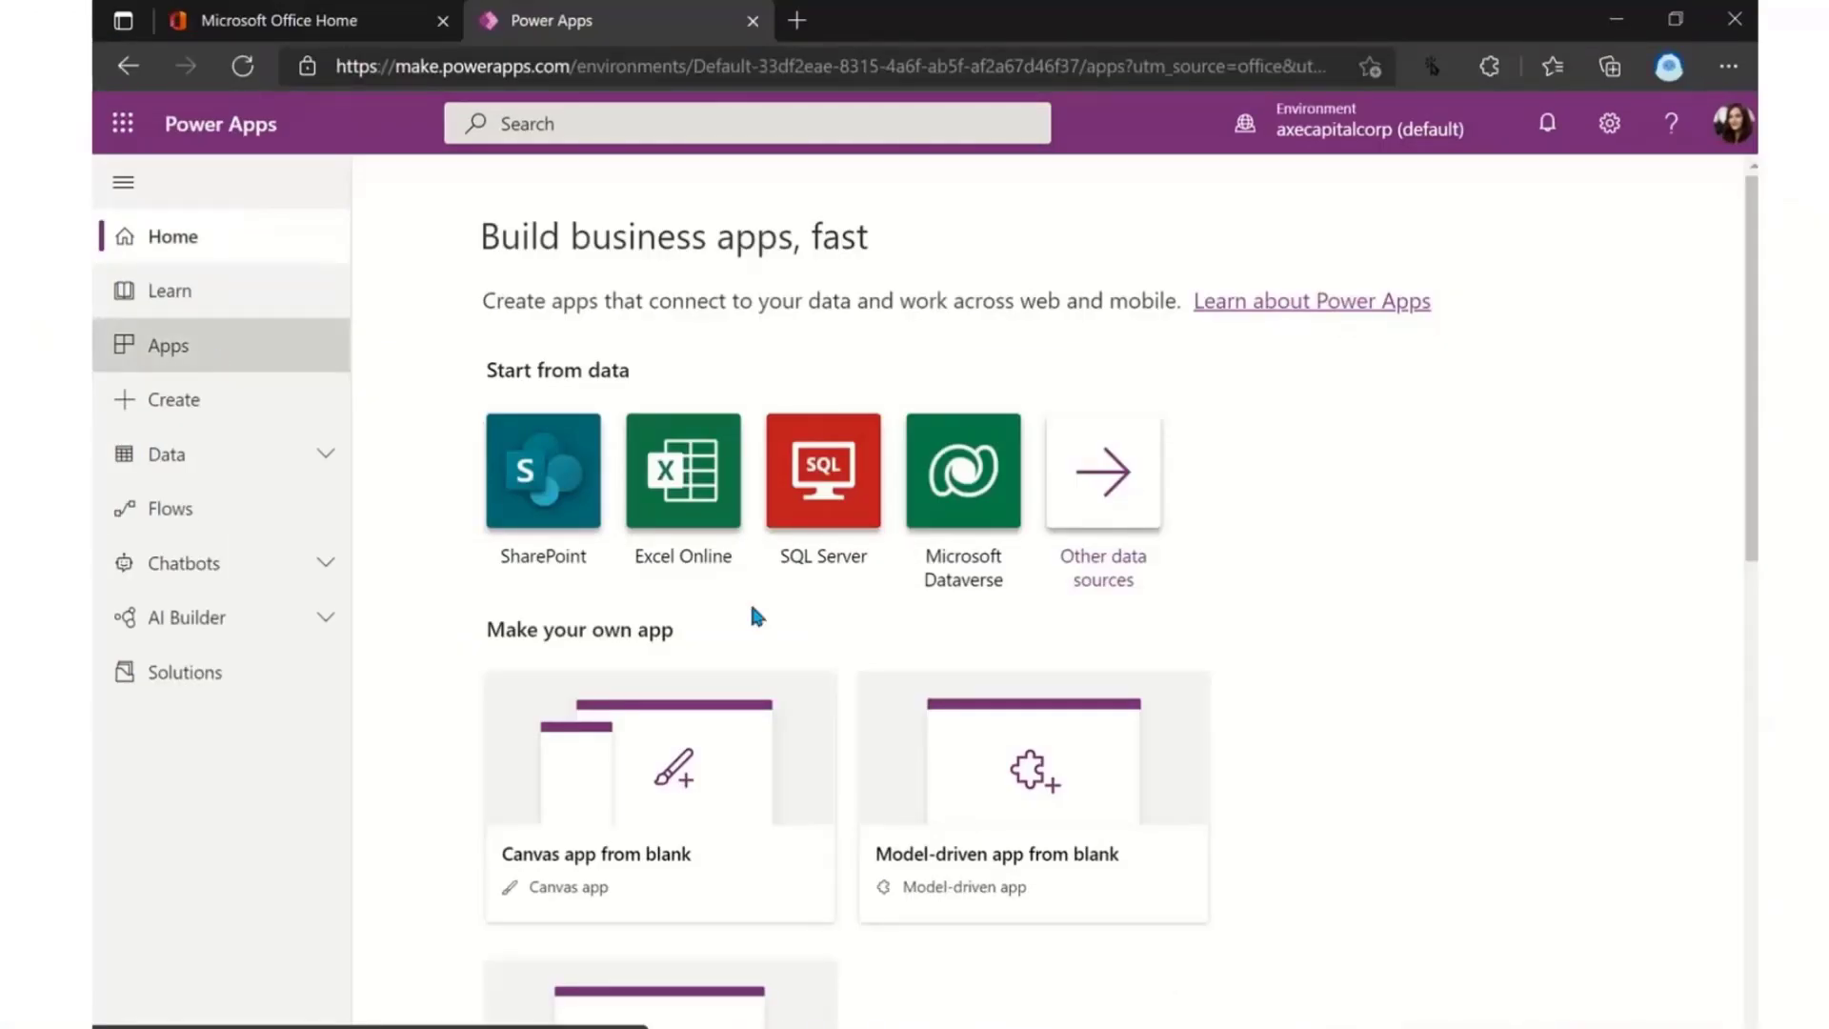
scroll(751, 609, down, 1)
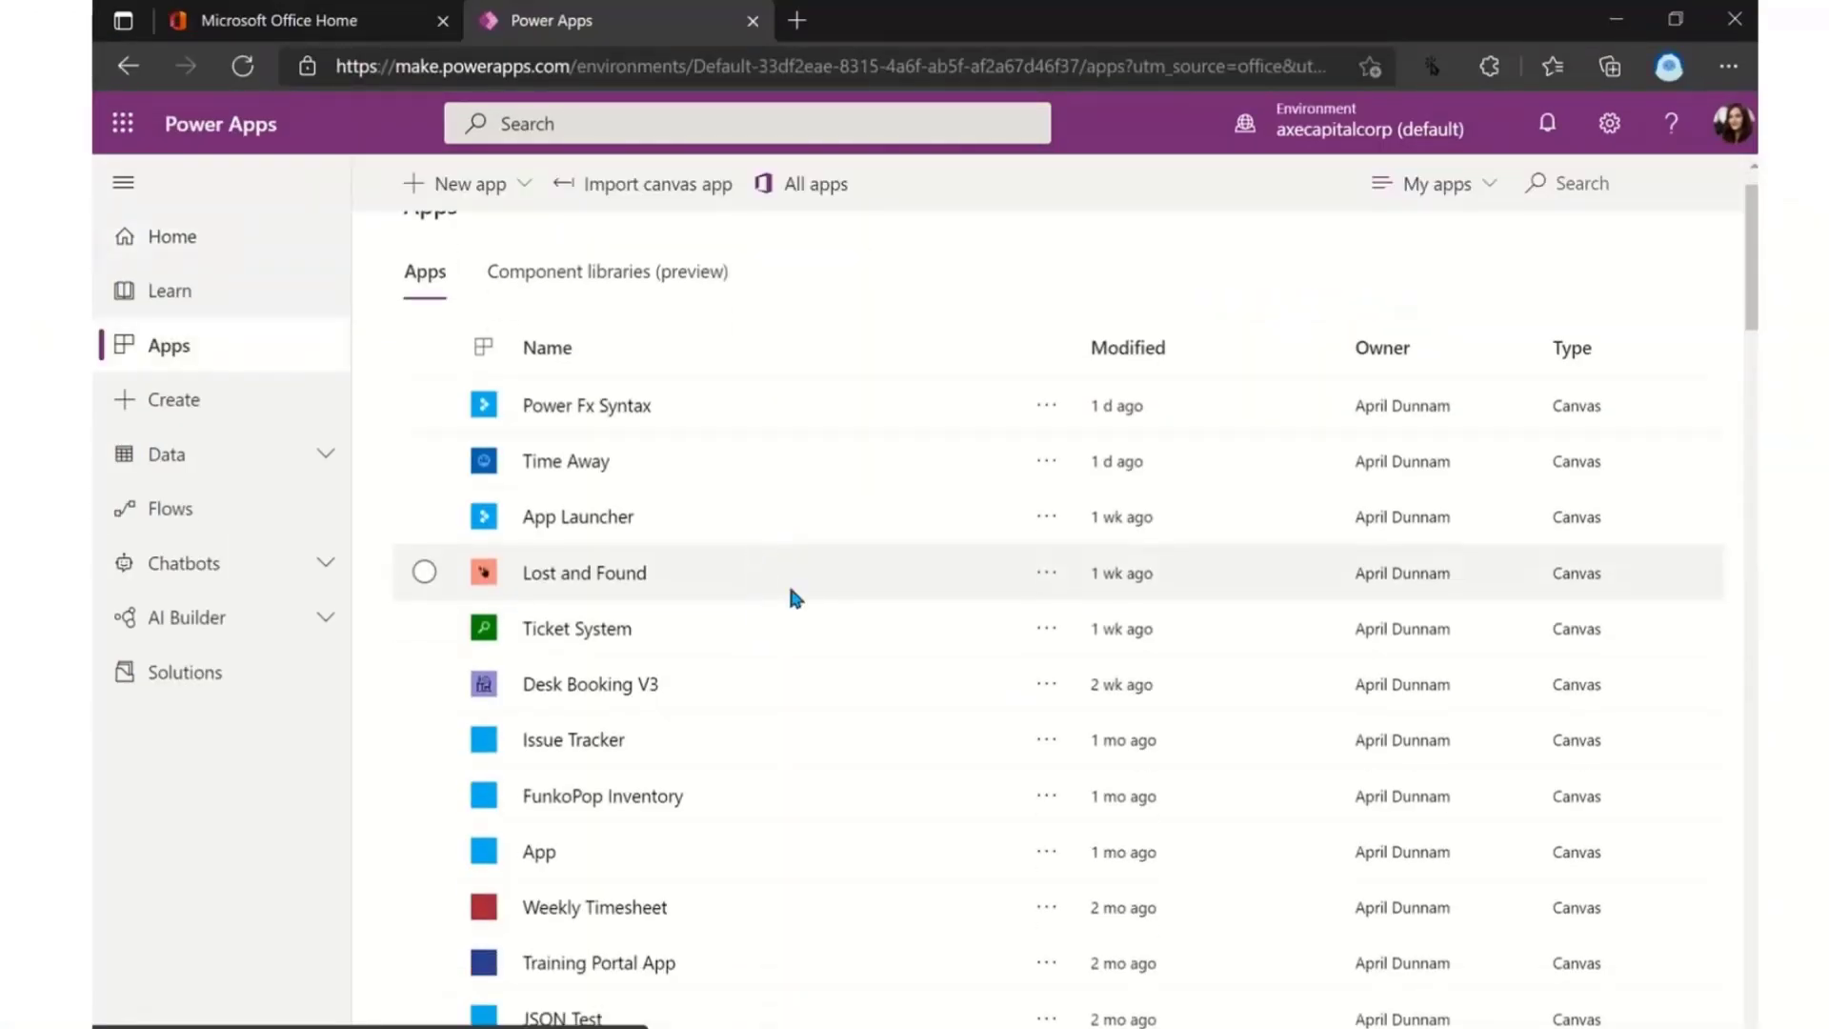
scroll(954, 748, down, 3)
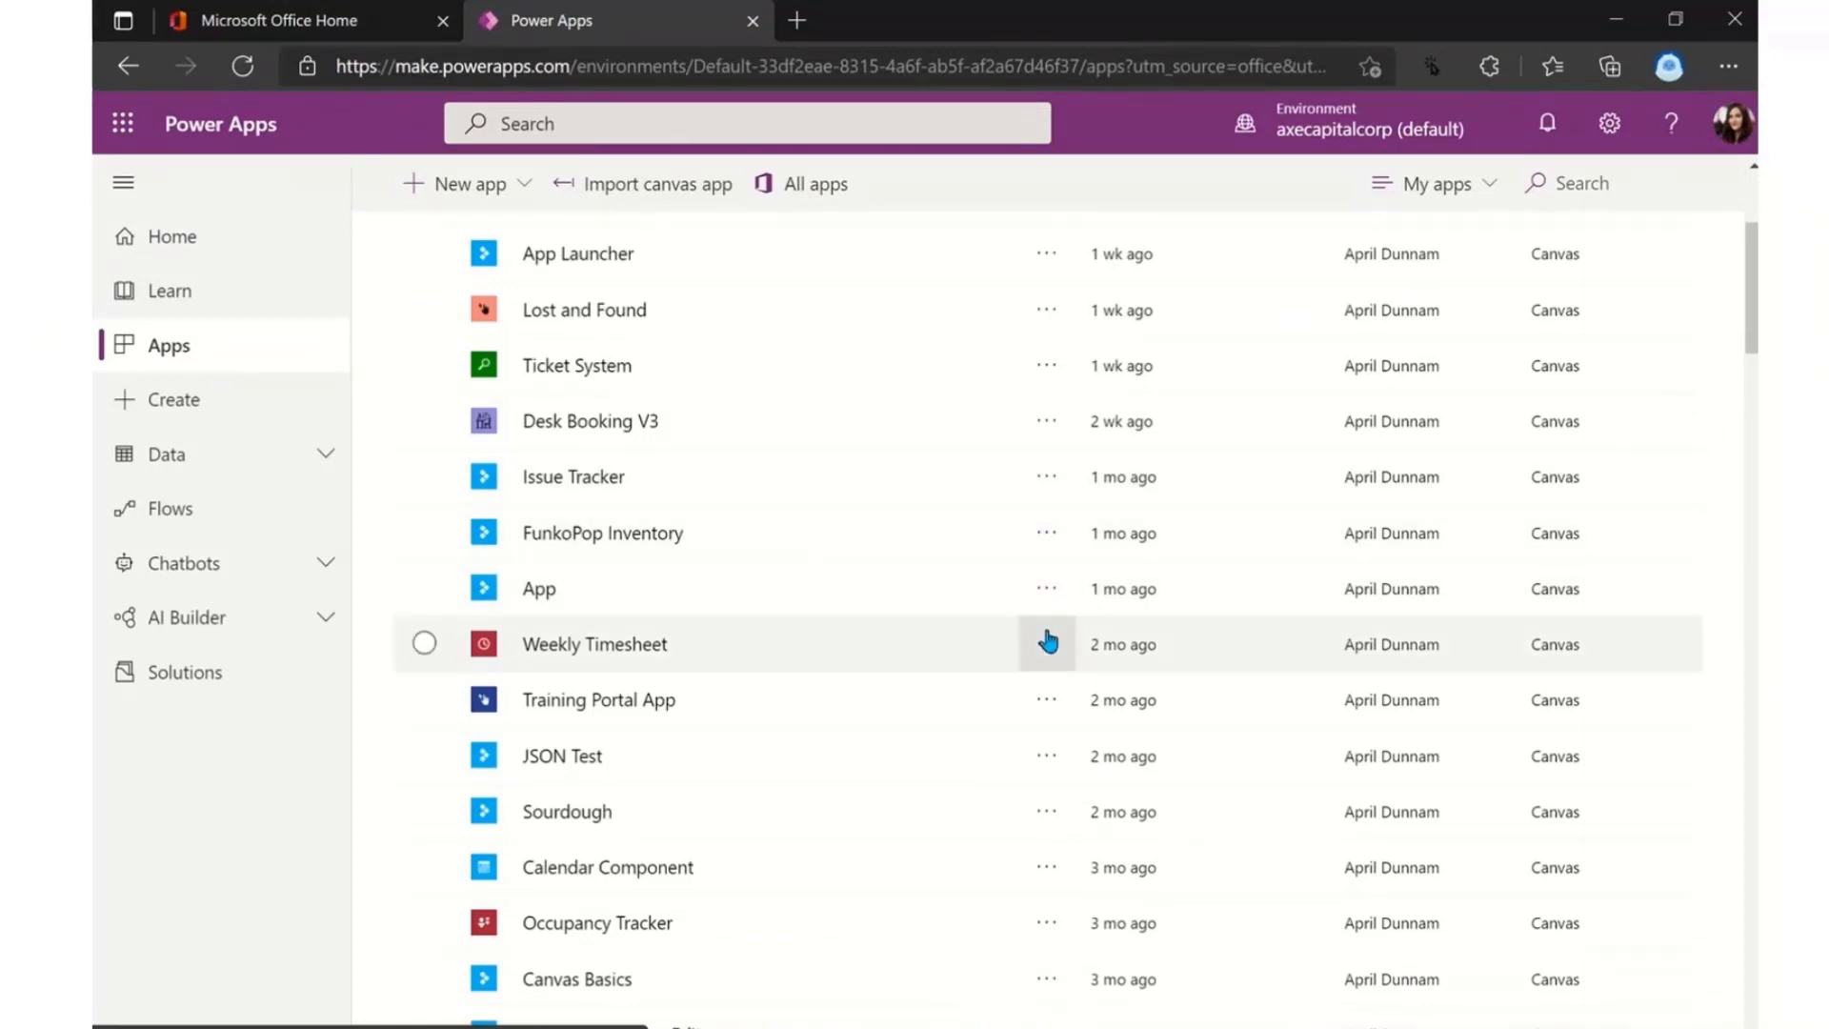
click(1048, 641)
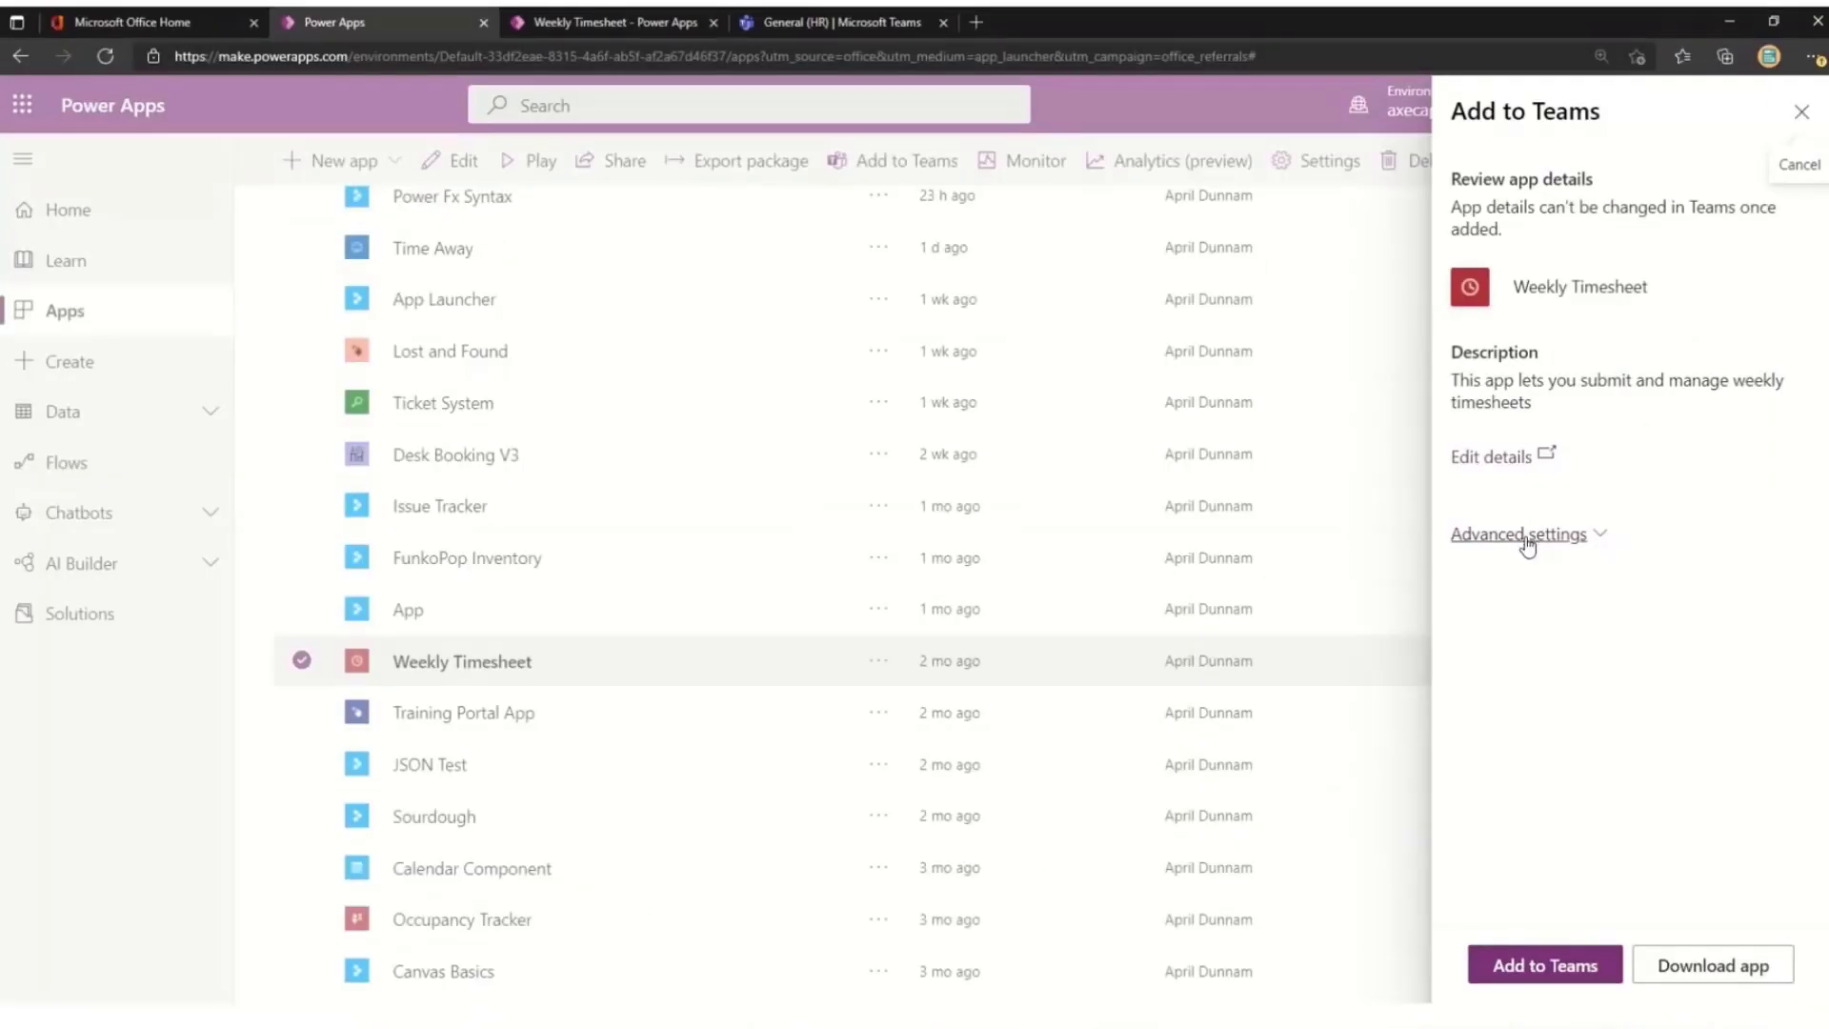
click(1524, 534)
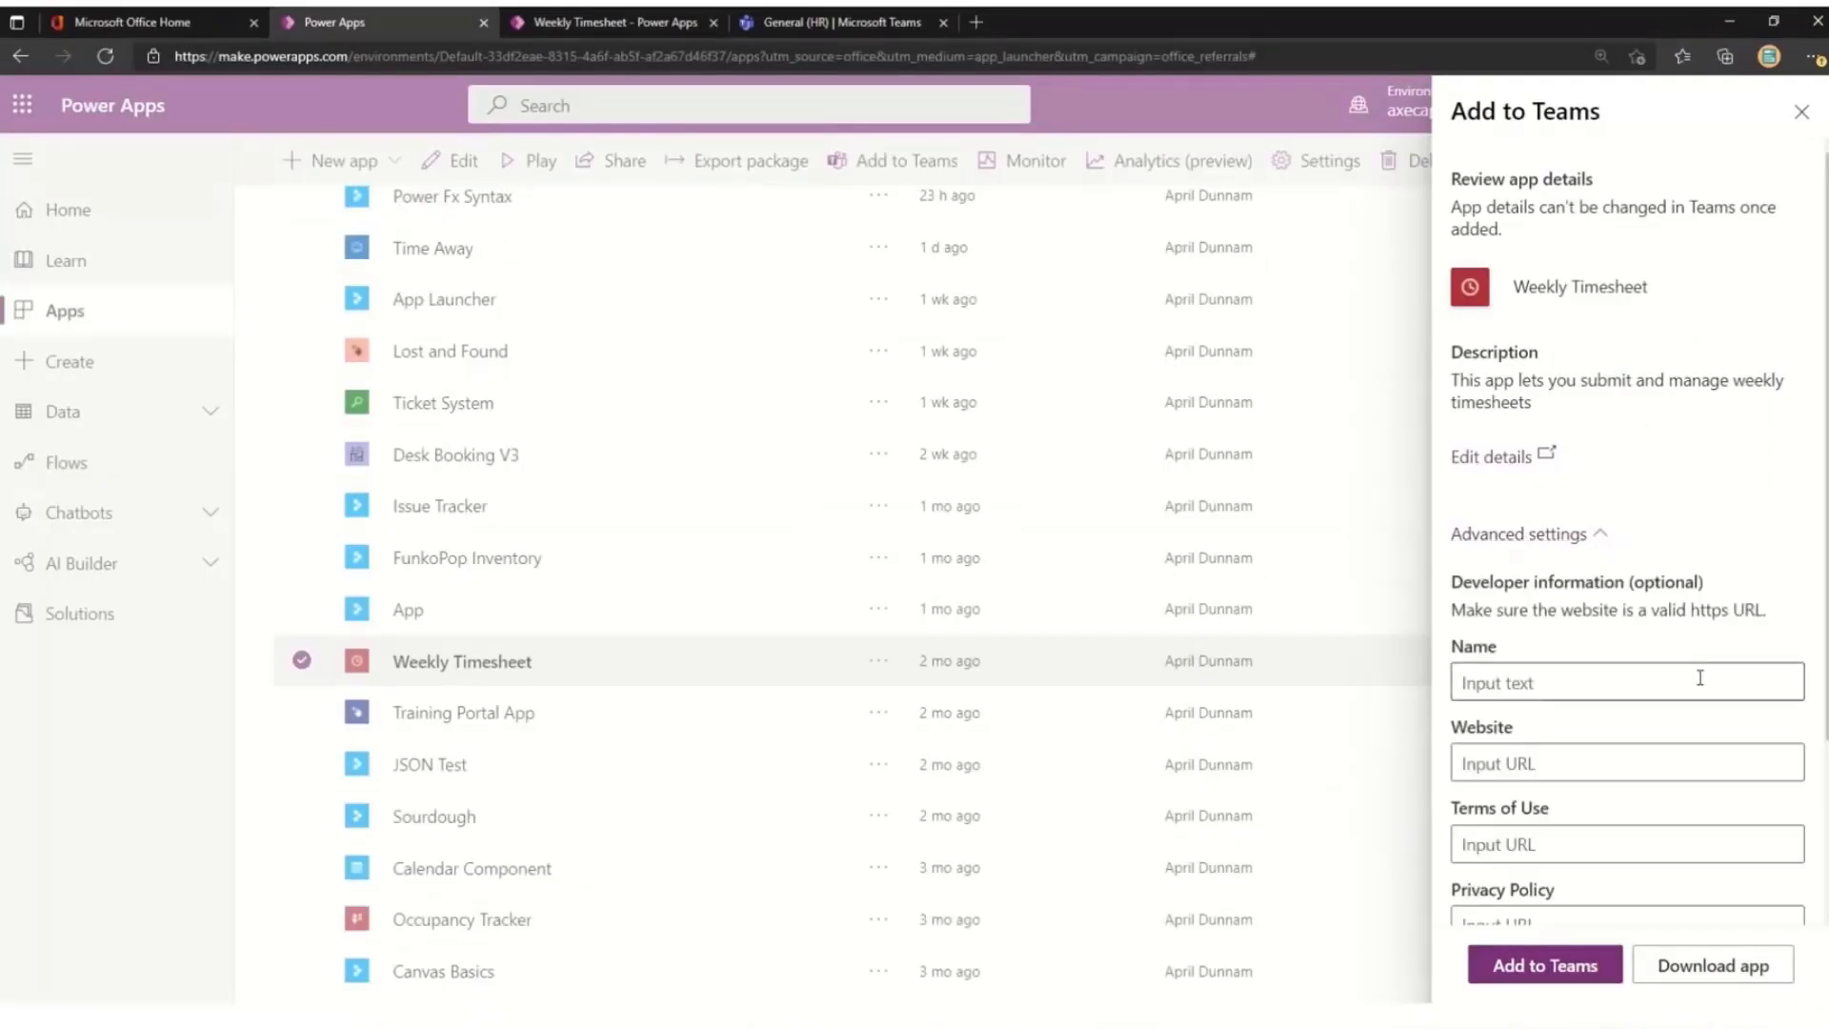
scroll(1699, 678, down, 3)
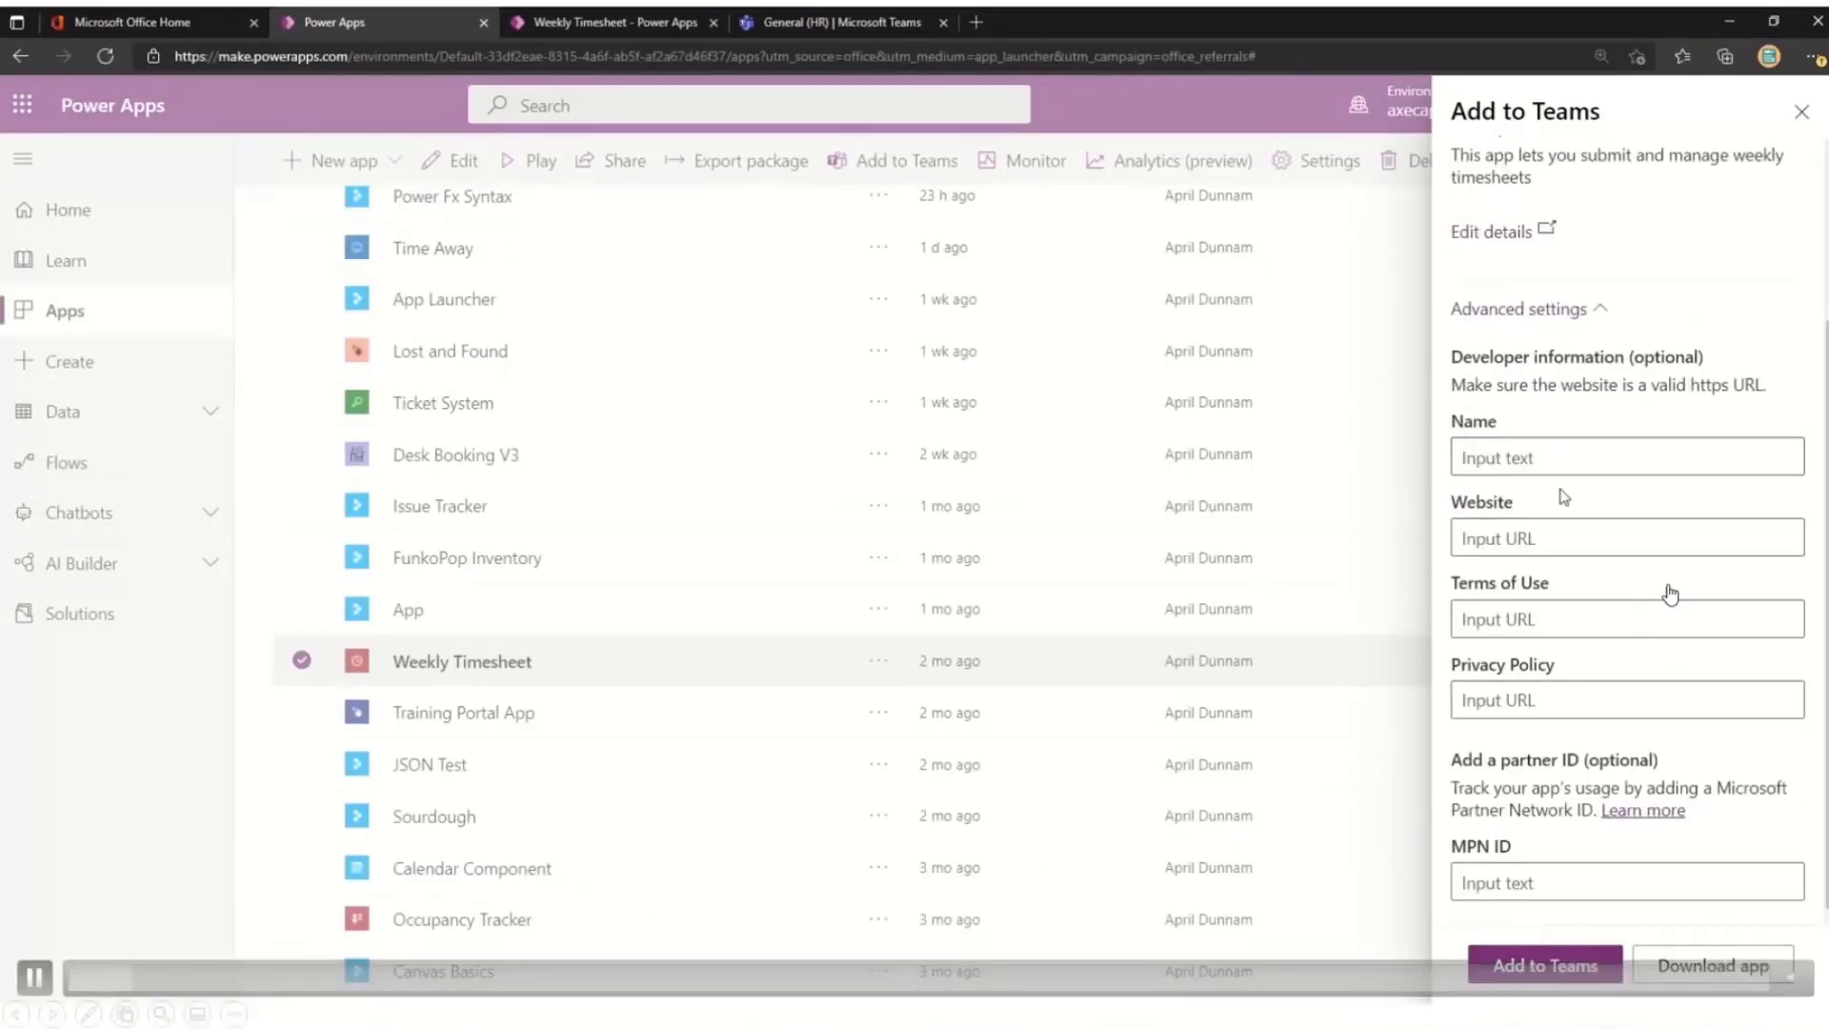
- Fill in the developer's name and website URL for Weekly Timesheet from the saved entries
click(1562, 453)
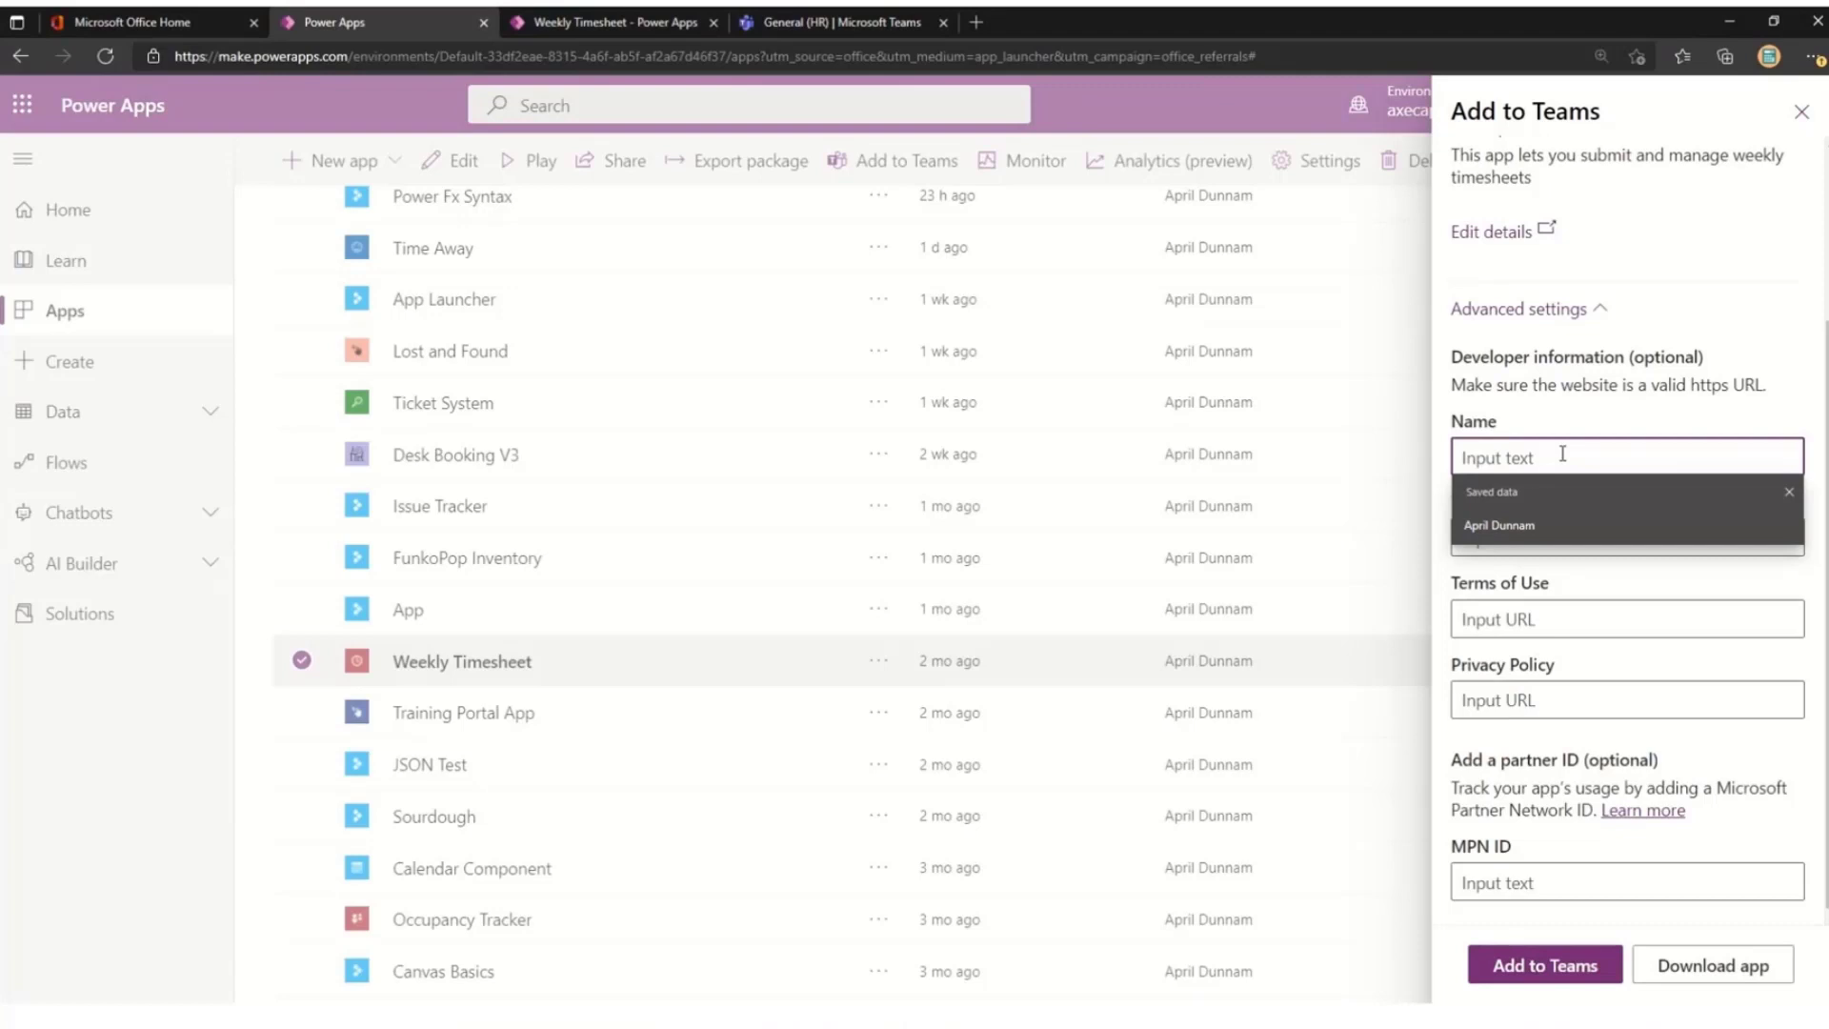
click(1536, 519)
click(1604, 536)
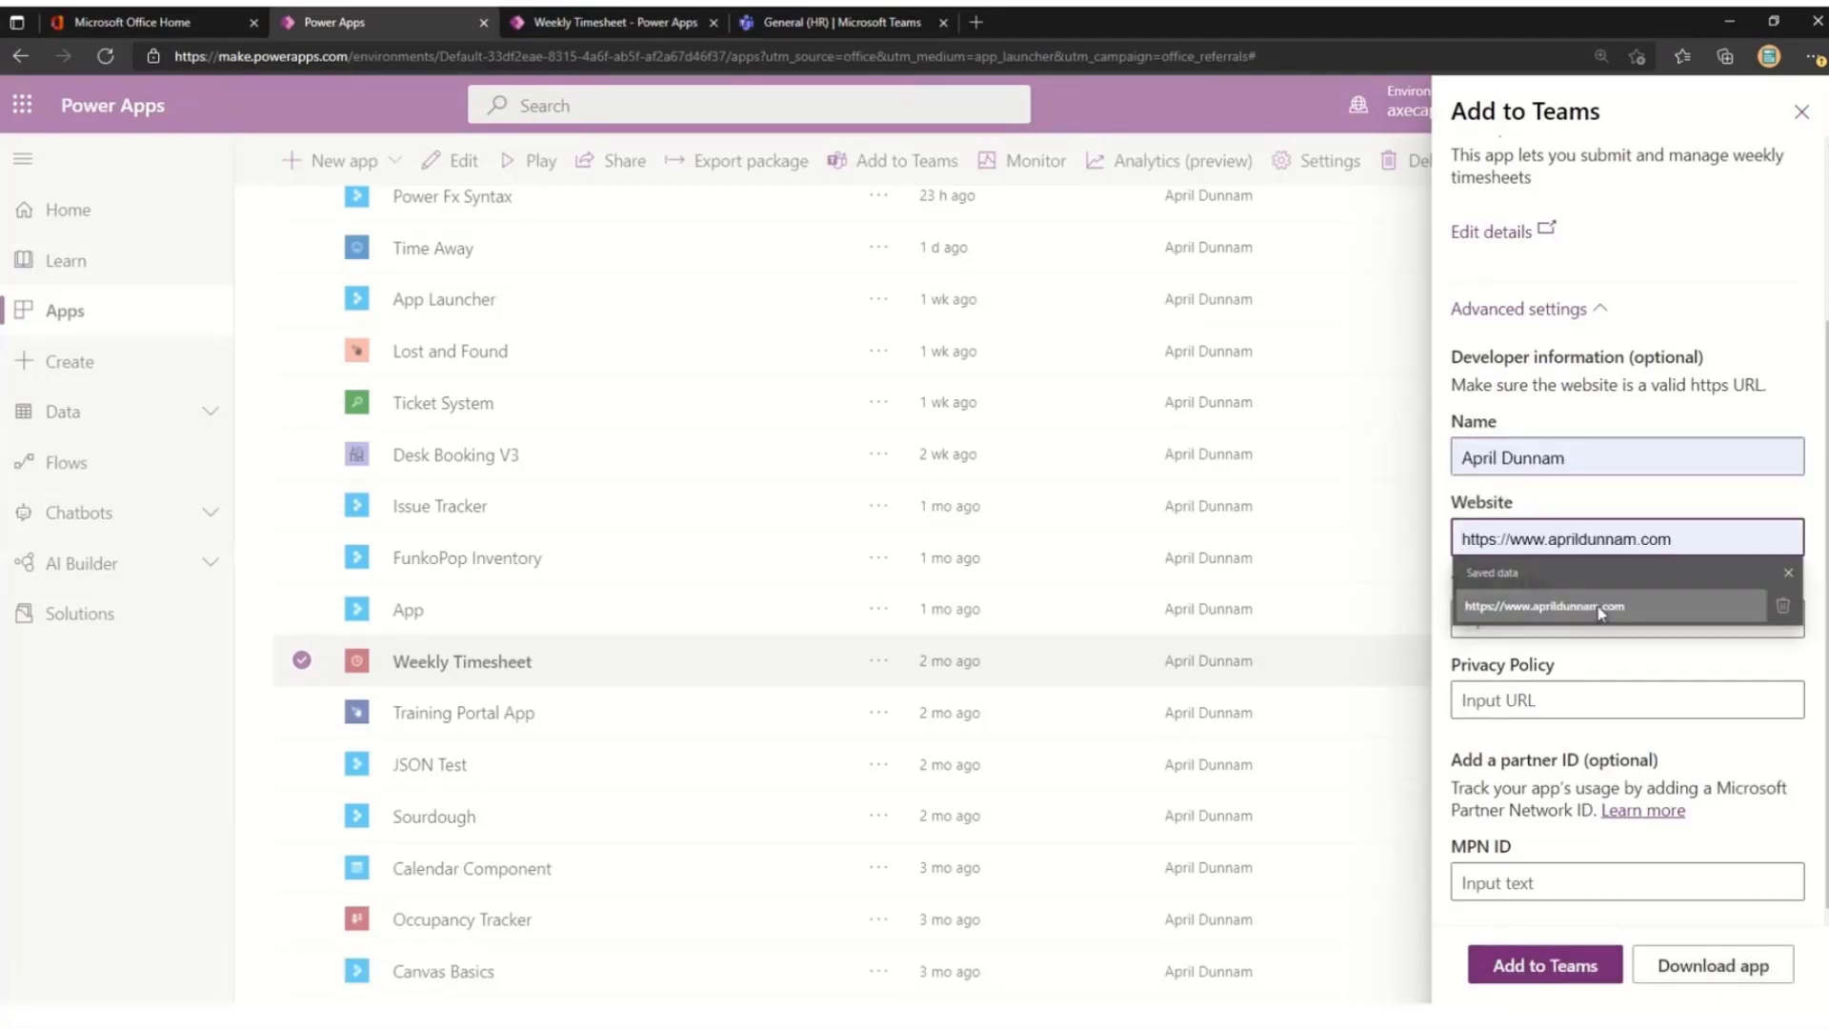
click(1600, 608)
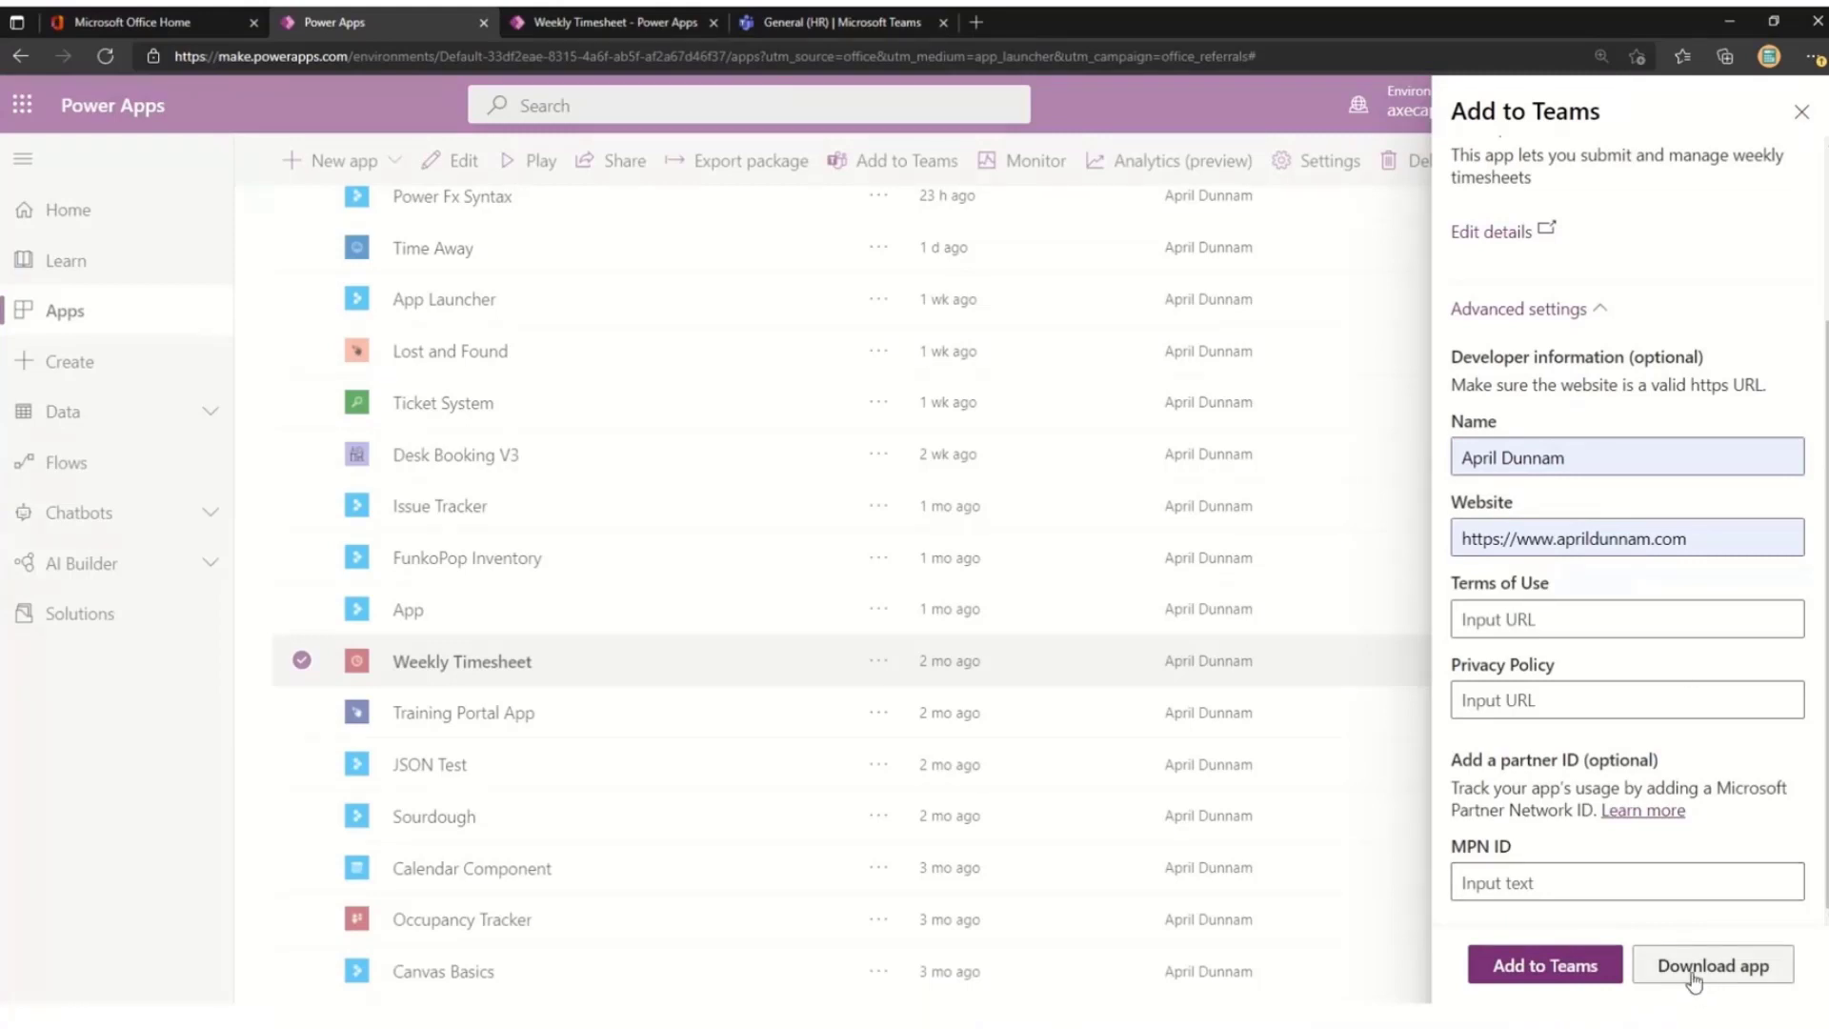
- Download the Weekly Timesheet Teams package without an MPN ID and show Weekly Timesheet.zip in its folder
drag(1453, 846, 1732, 853)
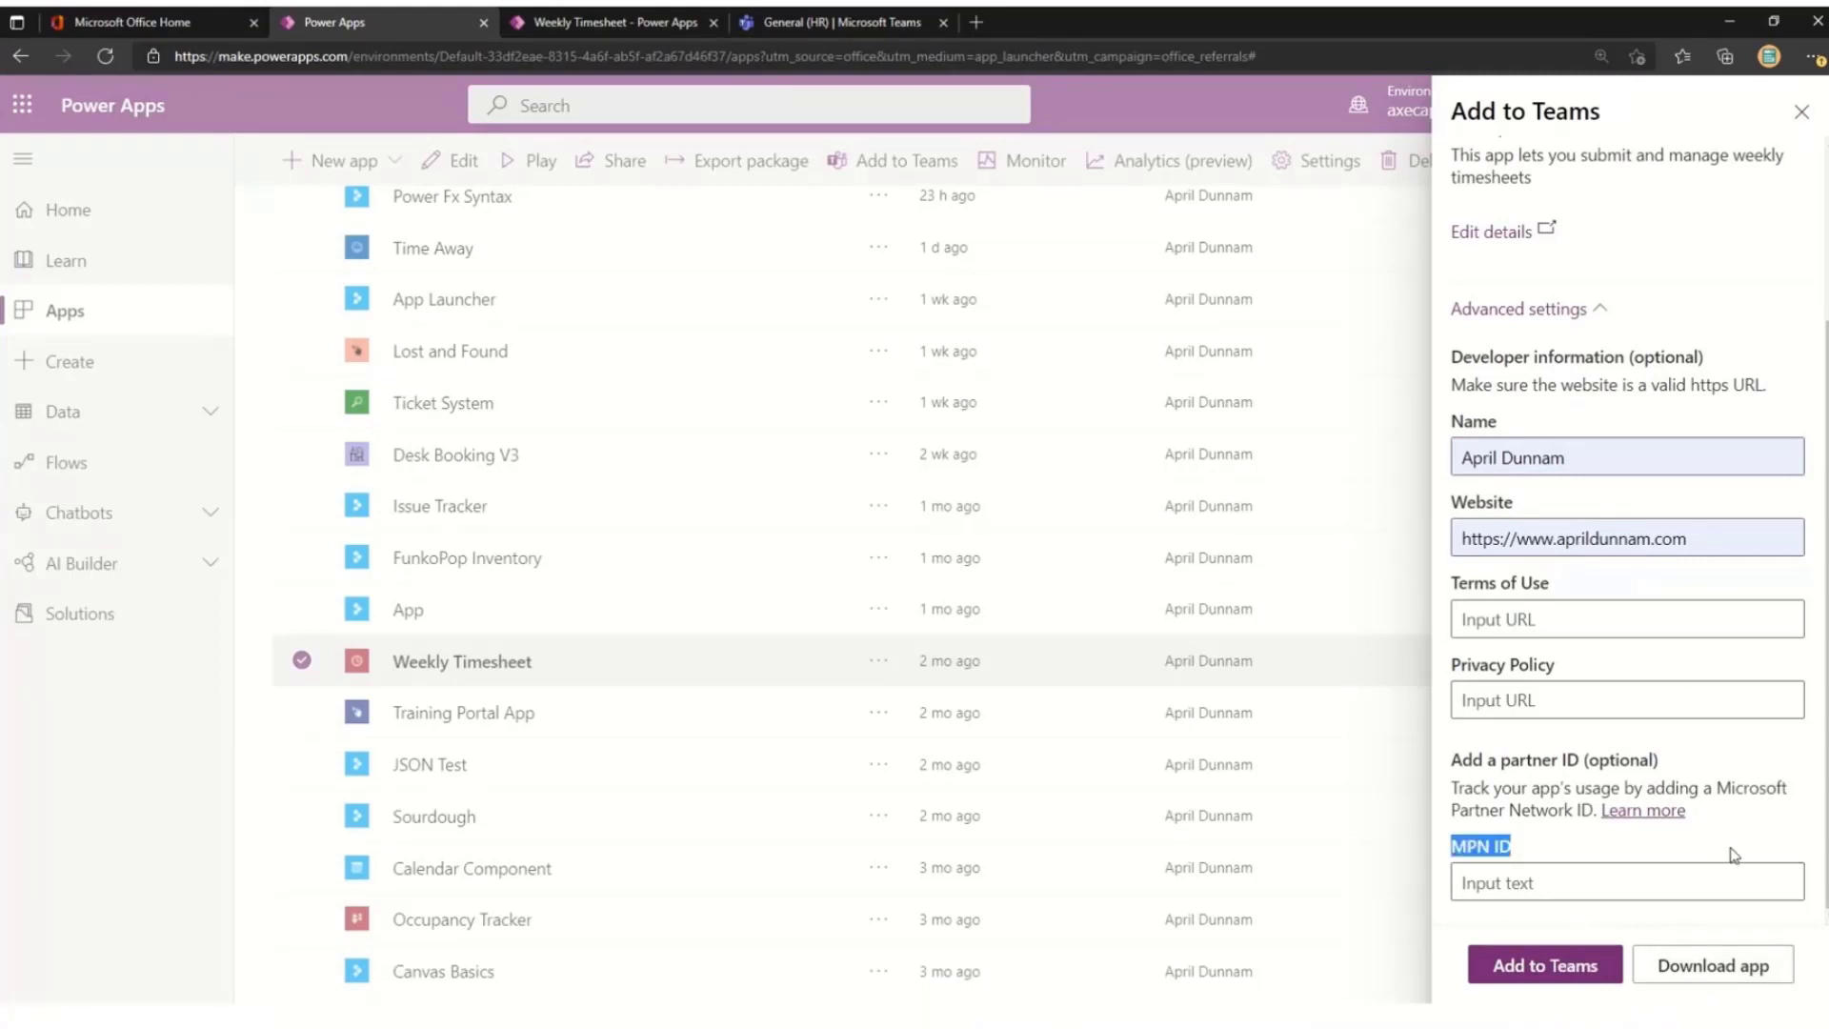
click(1754, 976)
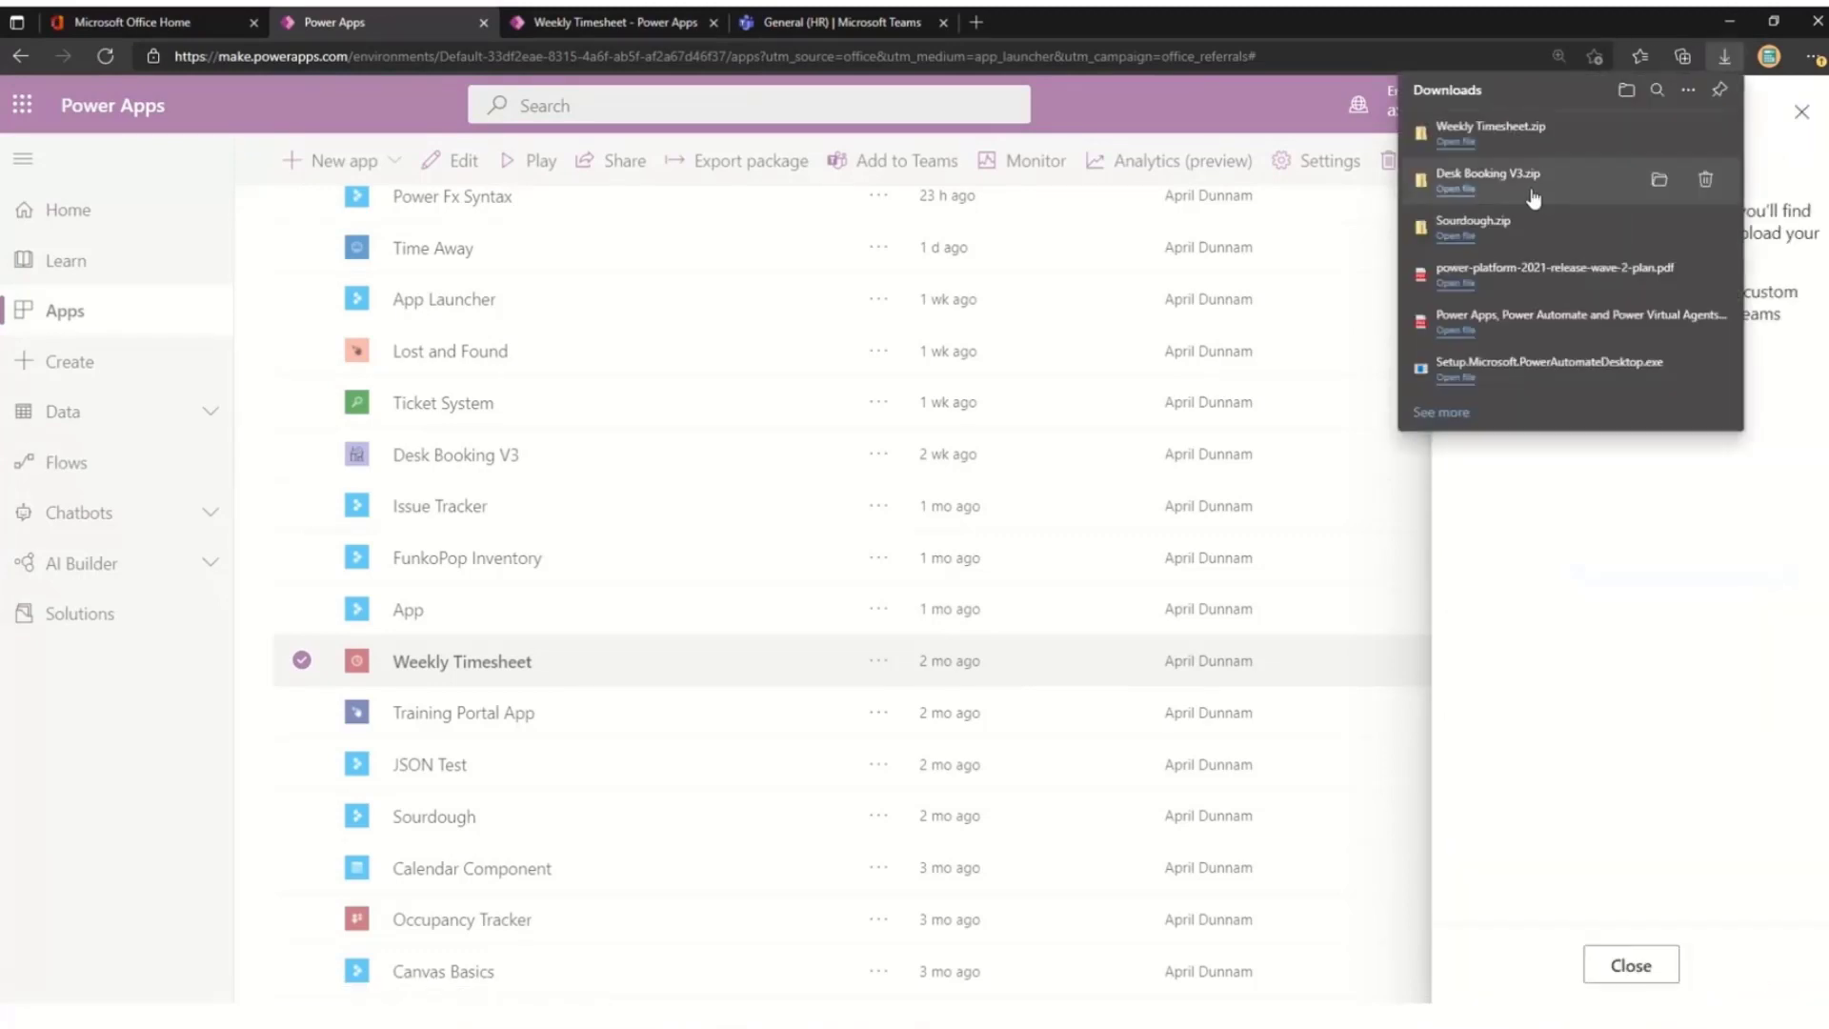
click(1659, 141)
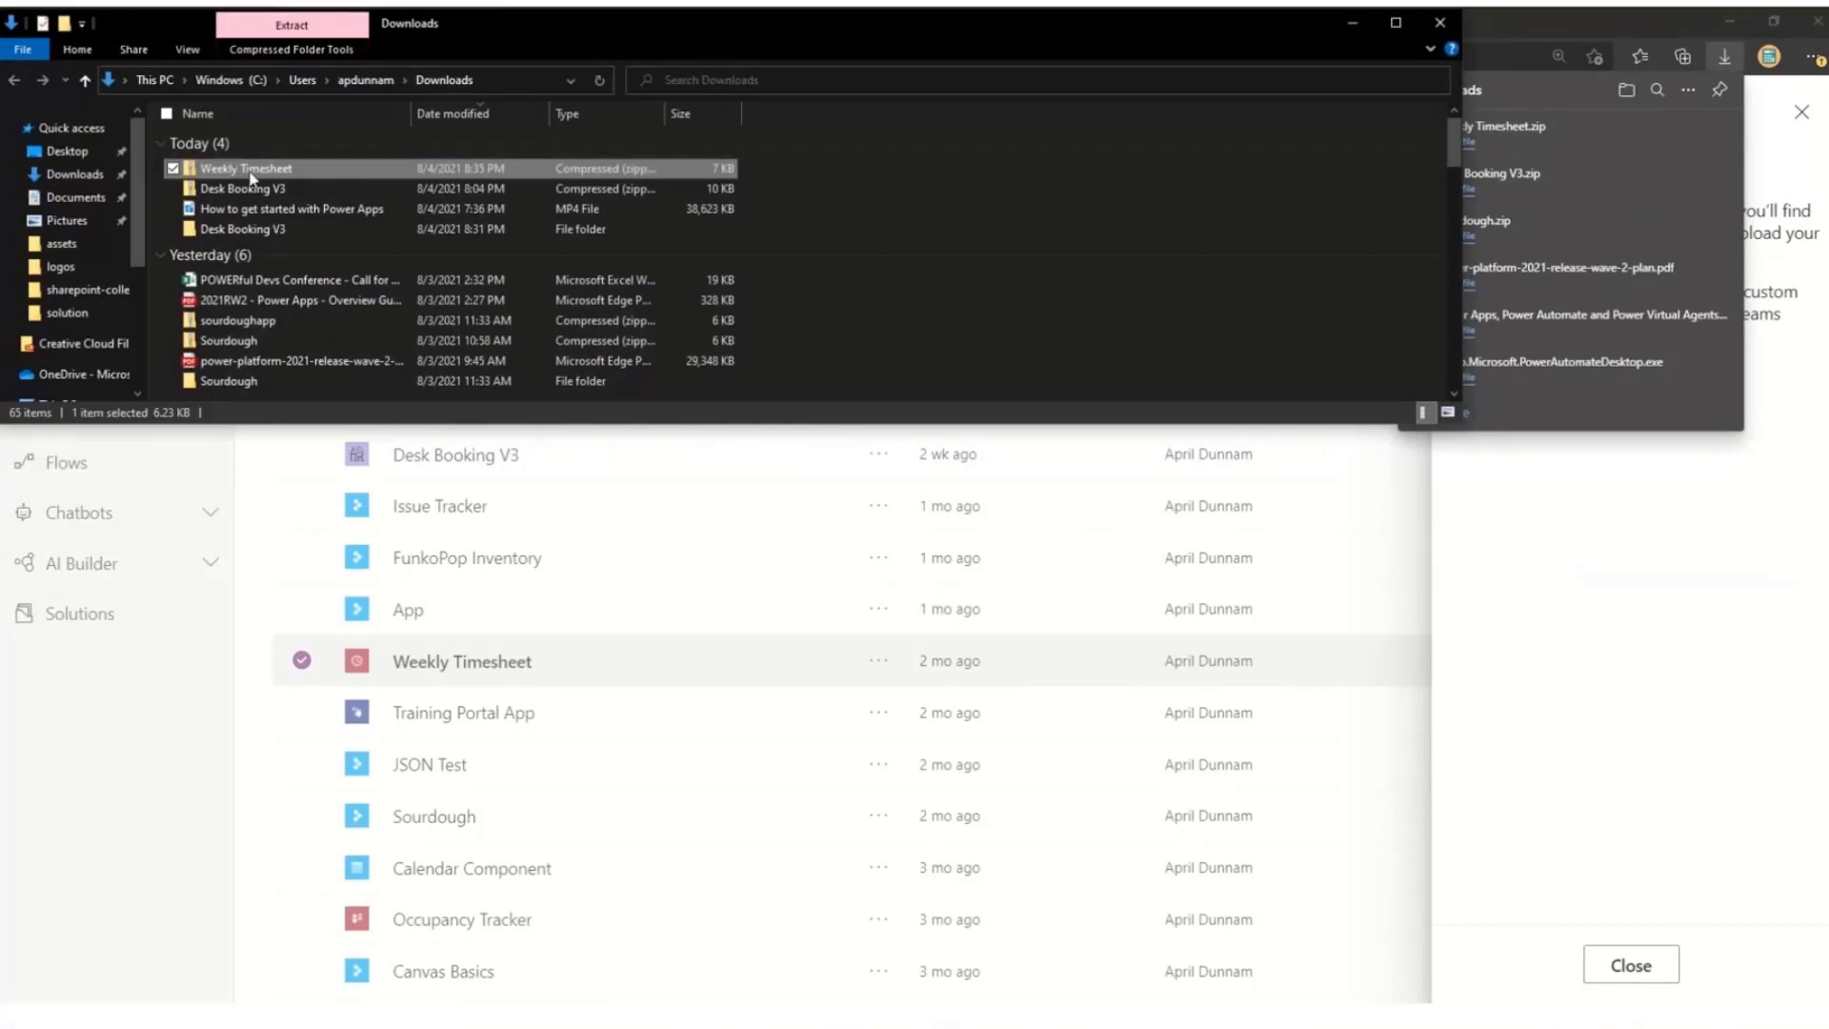
- Extract the Weekly Timesheet zip into its own folder and clear the Downloads window out of the way
right_click(252, 179)
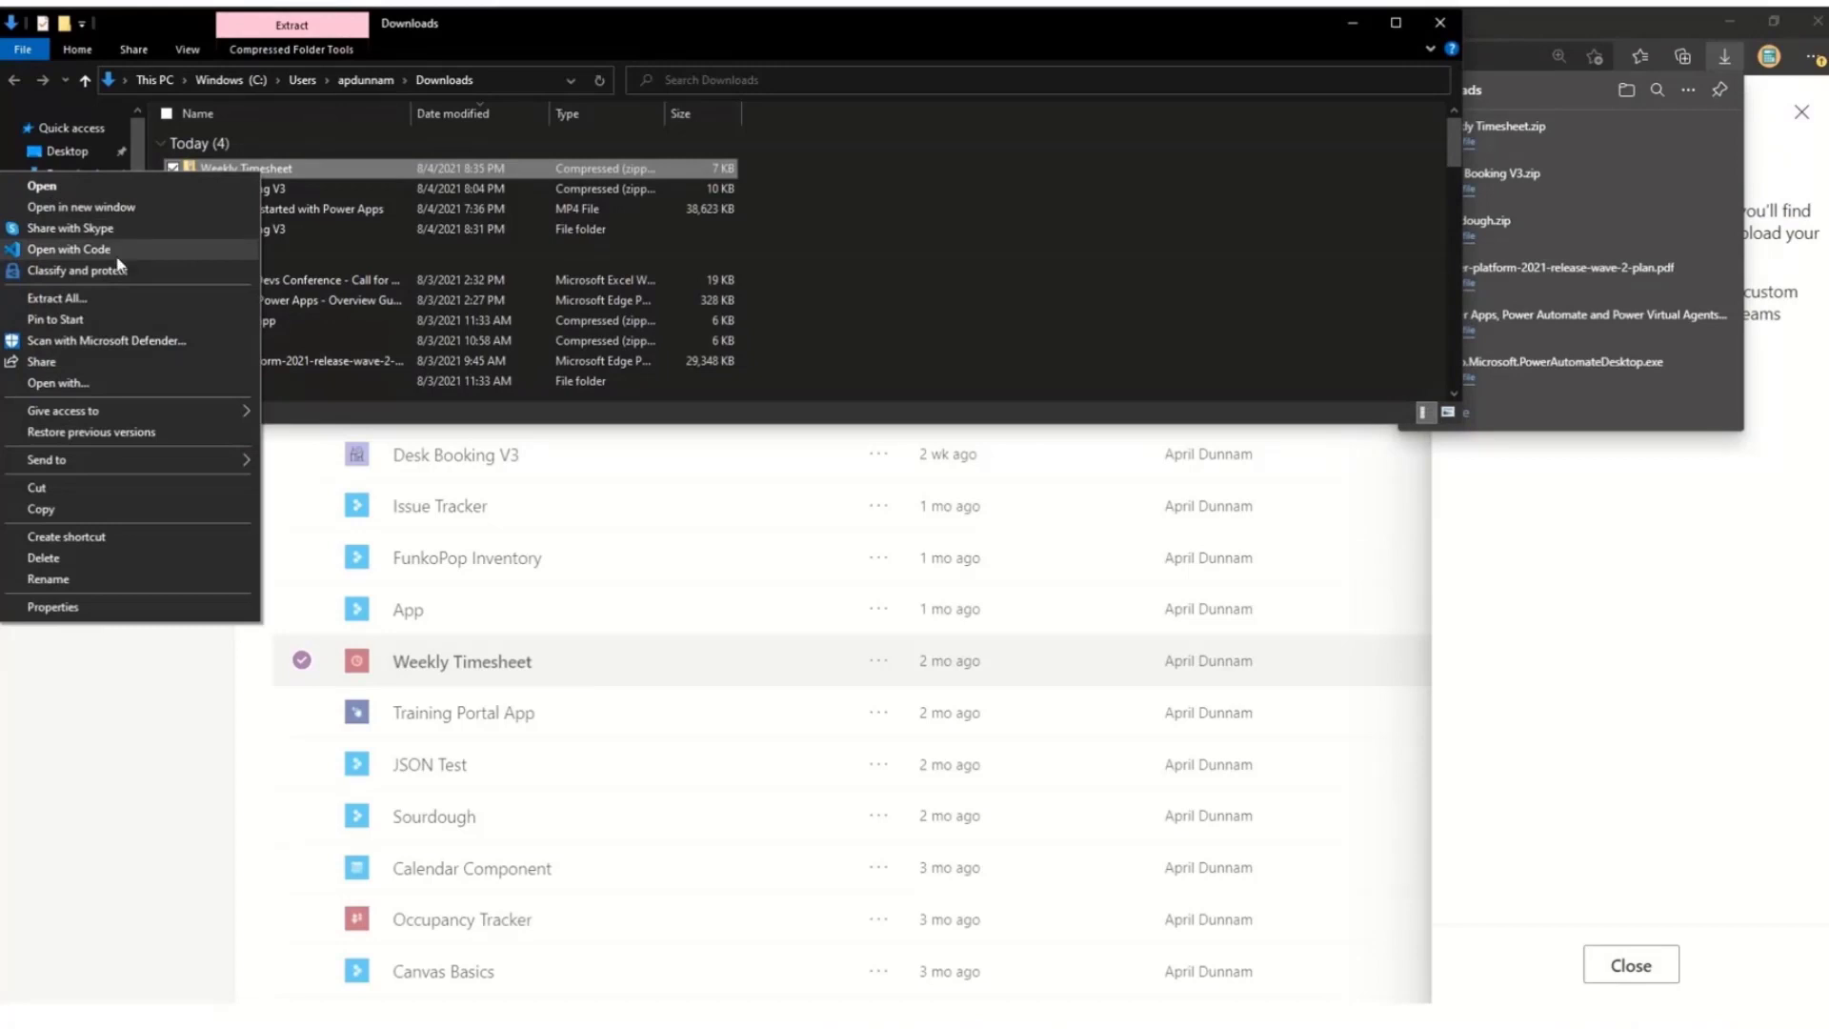
click(106, 301)
click(1091, 702)
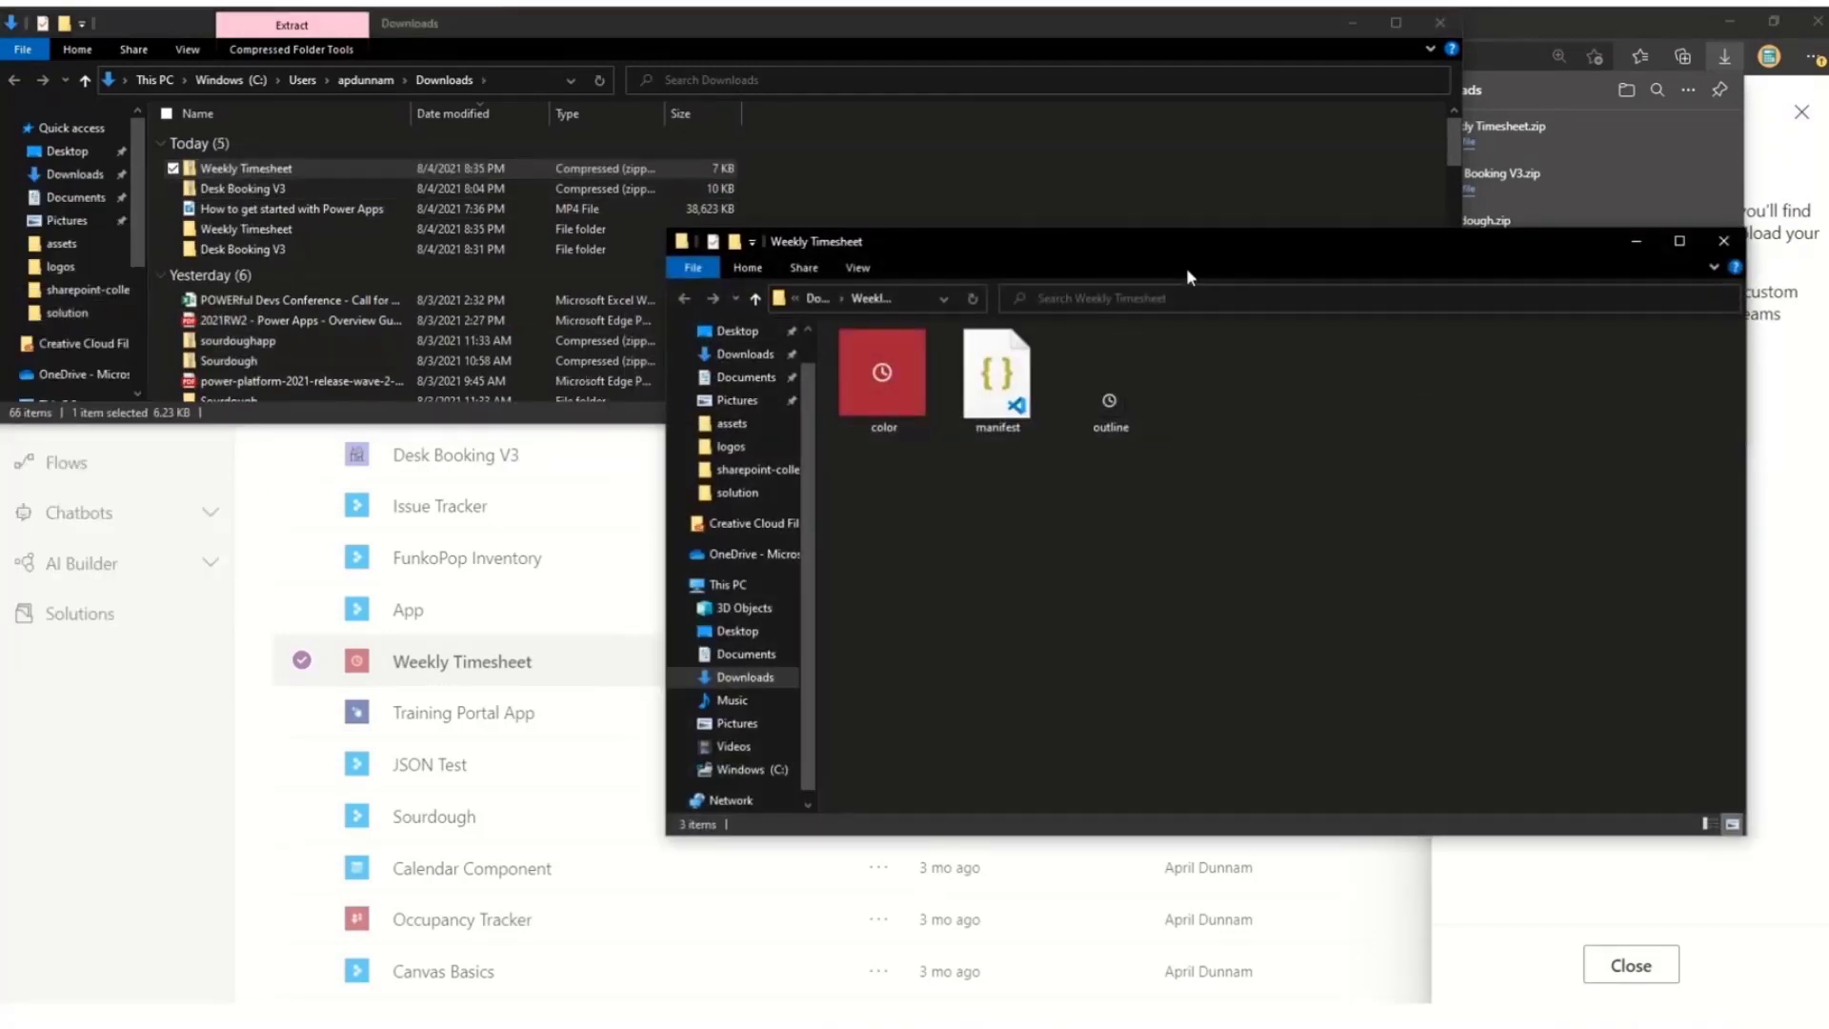
click(1351, 23)
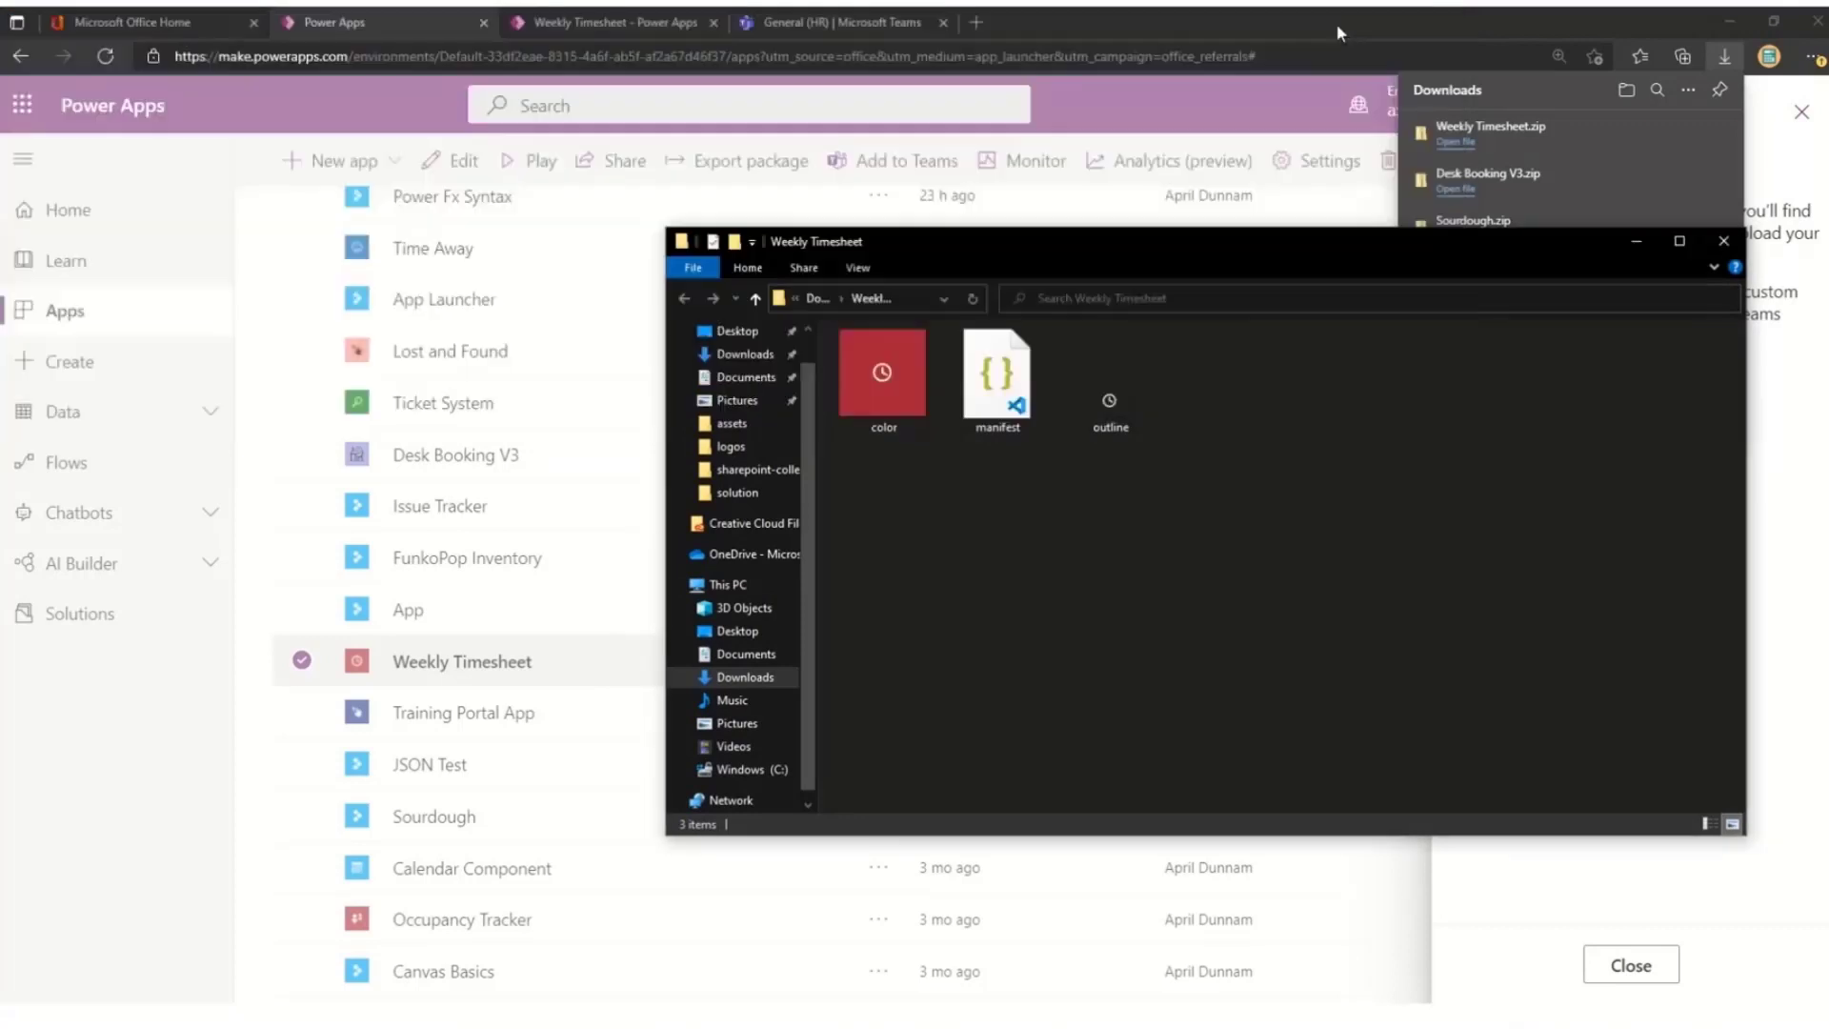
- Open the manifest file from the extracted Weekly Timesheet folder in Visual Studio Code
click(996, 385)
right_click(996, 394)
click(866, 453)
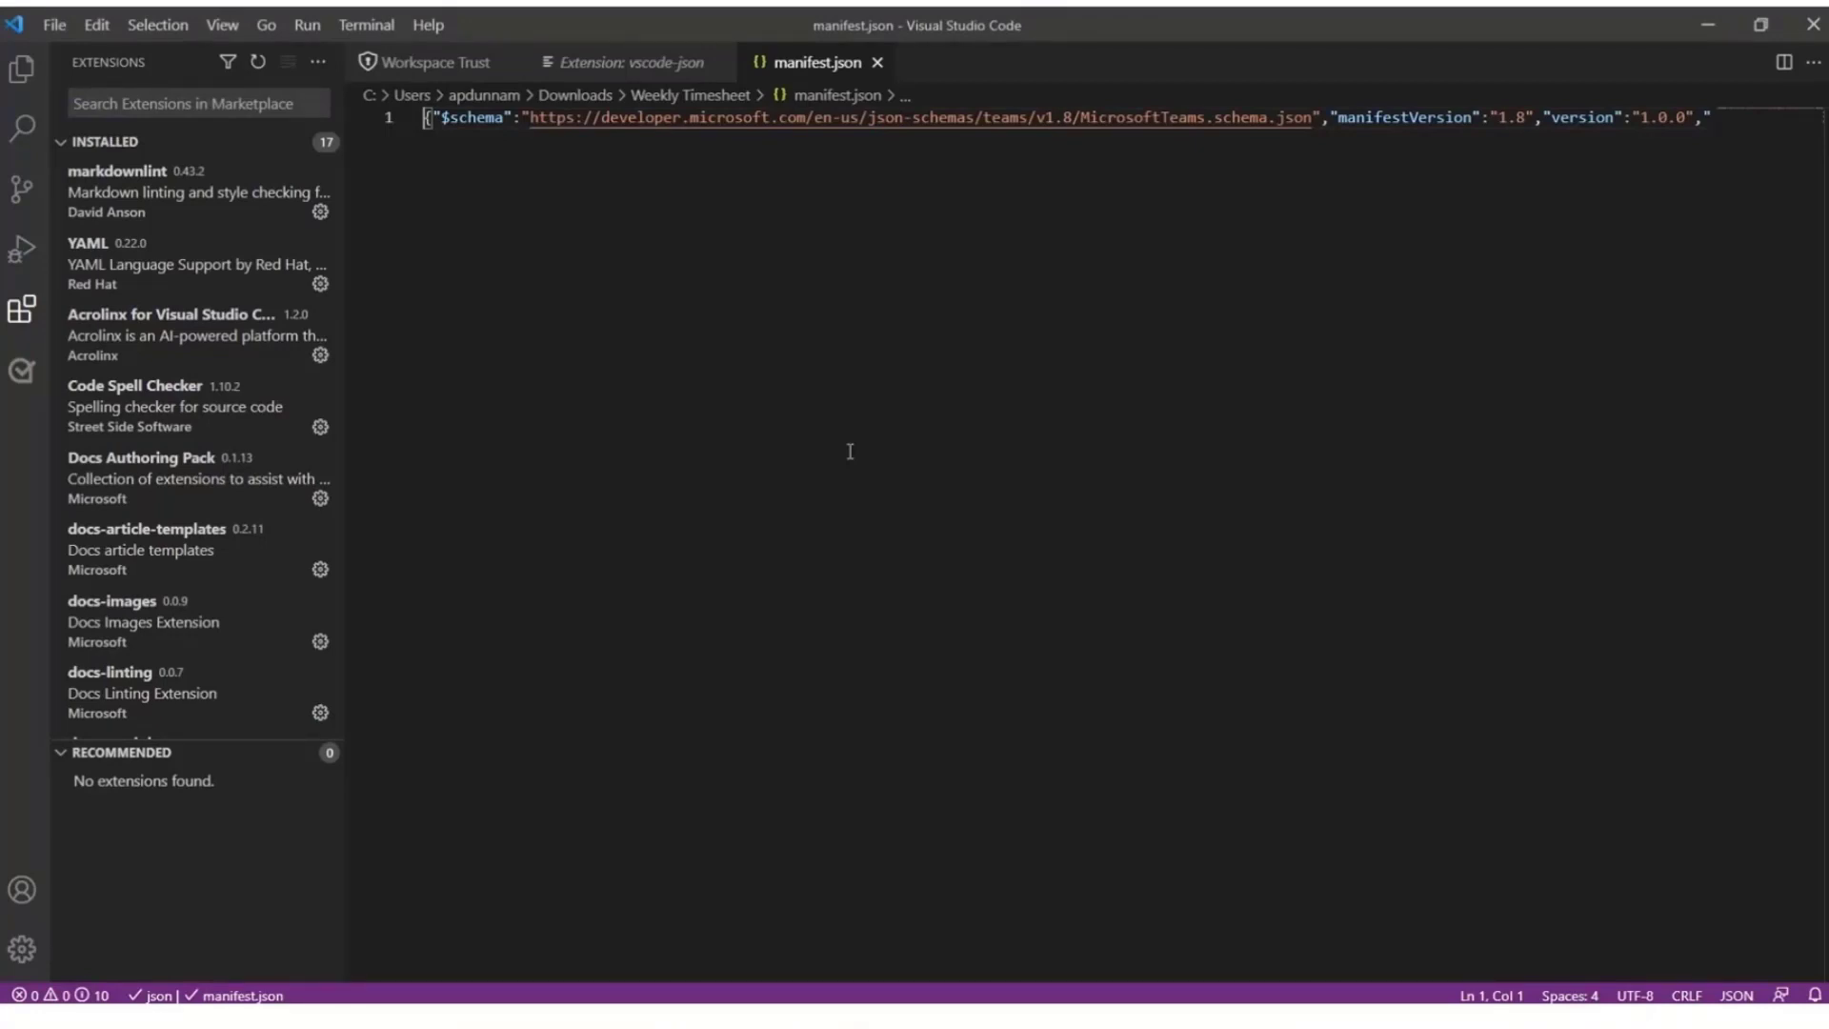
- Format manifest.json with the vscode-json: Beautify command and look through its contents
click(222, 23)
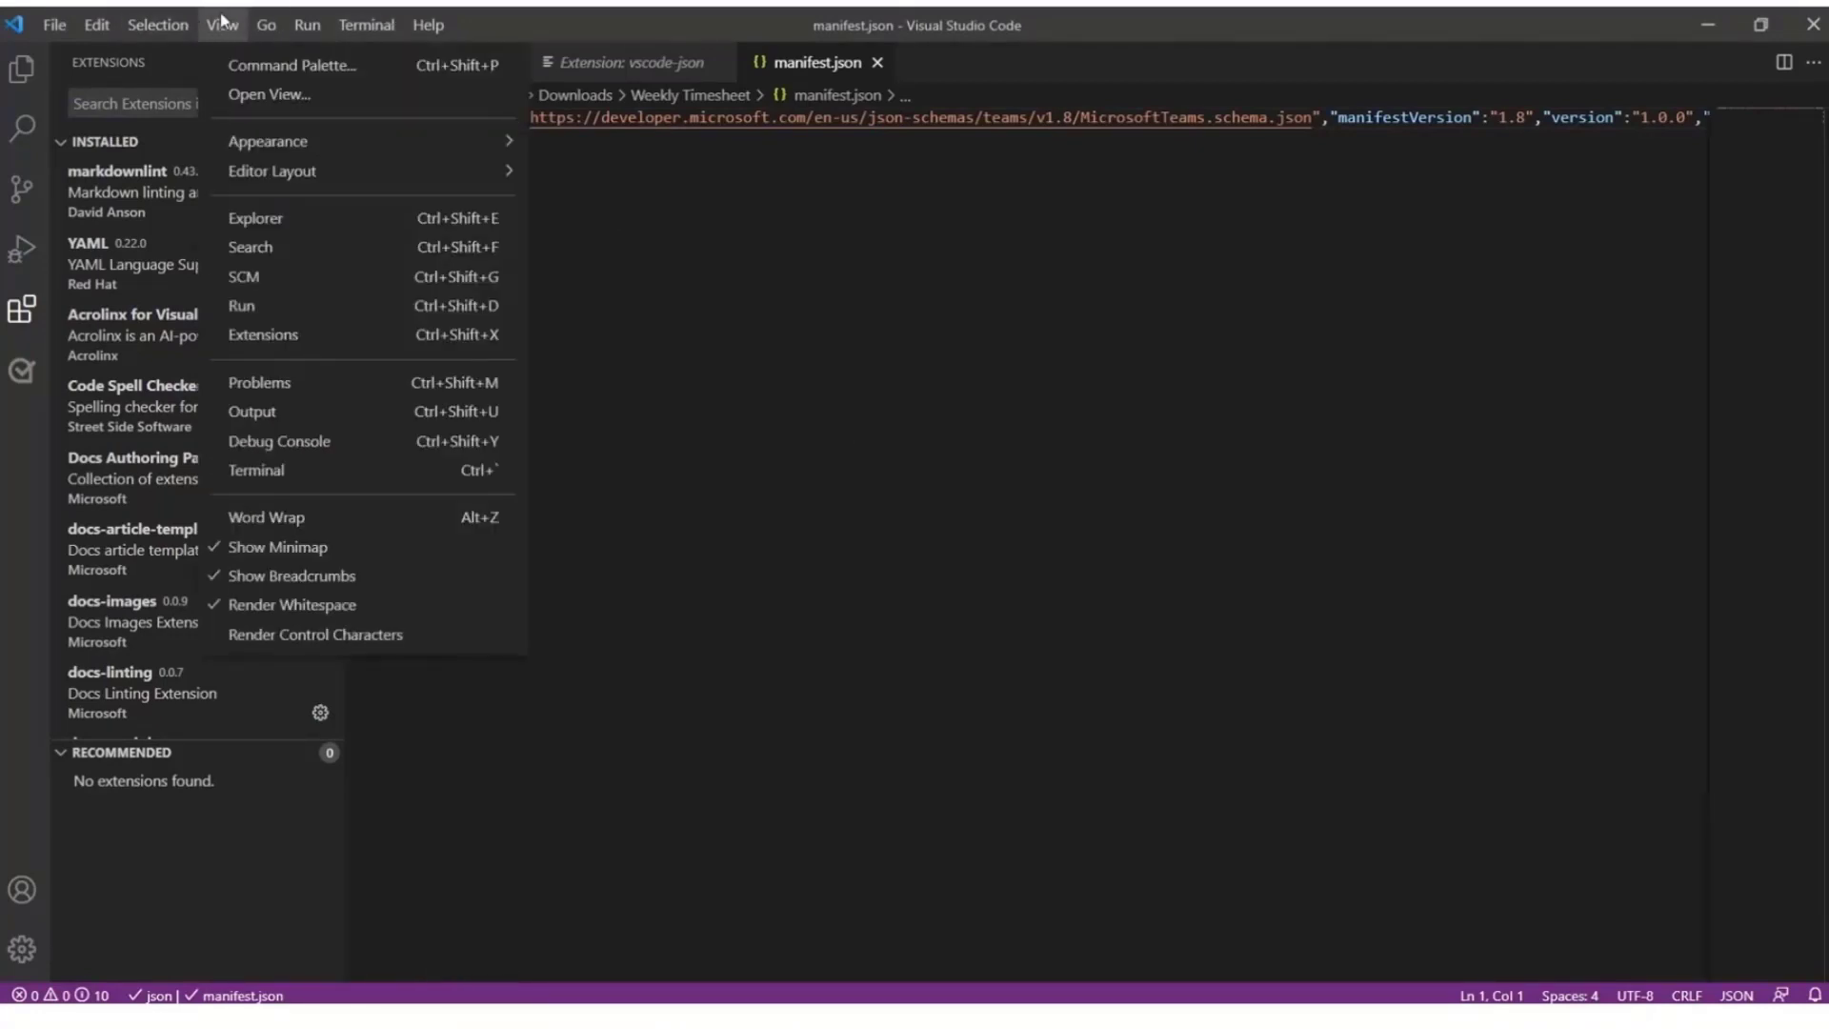
click(293, 64)
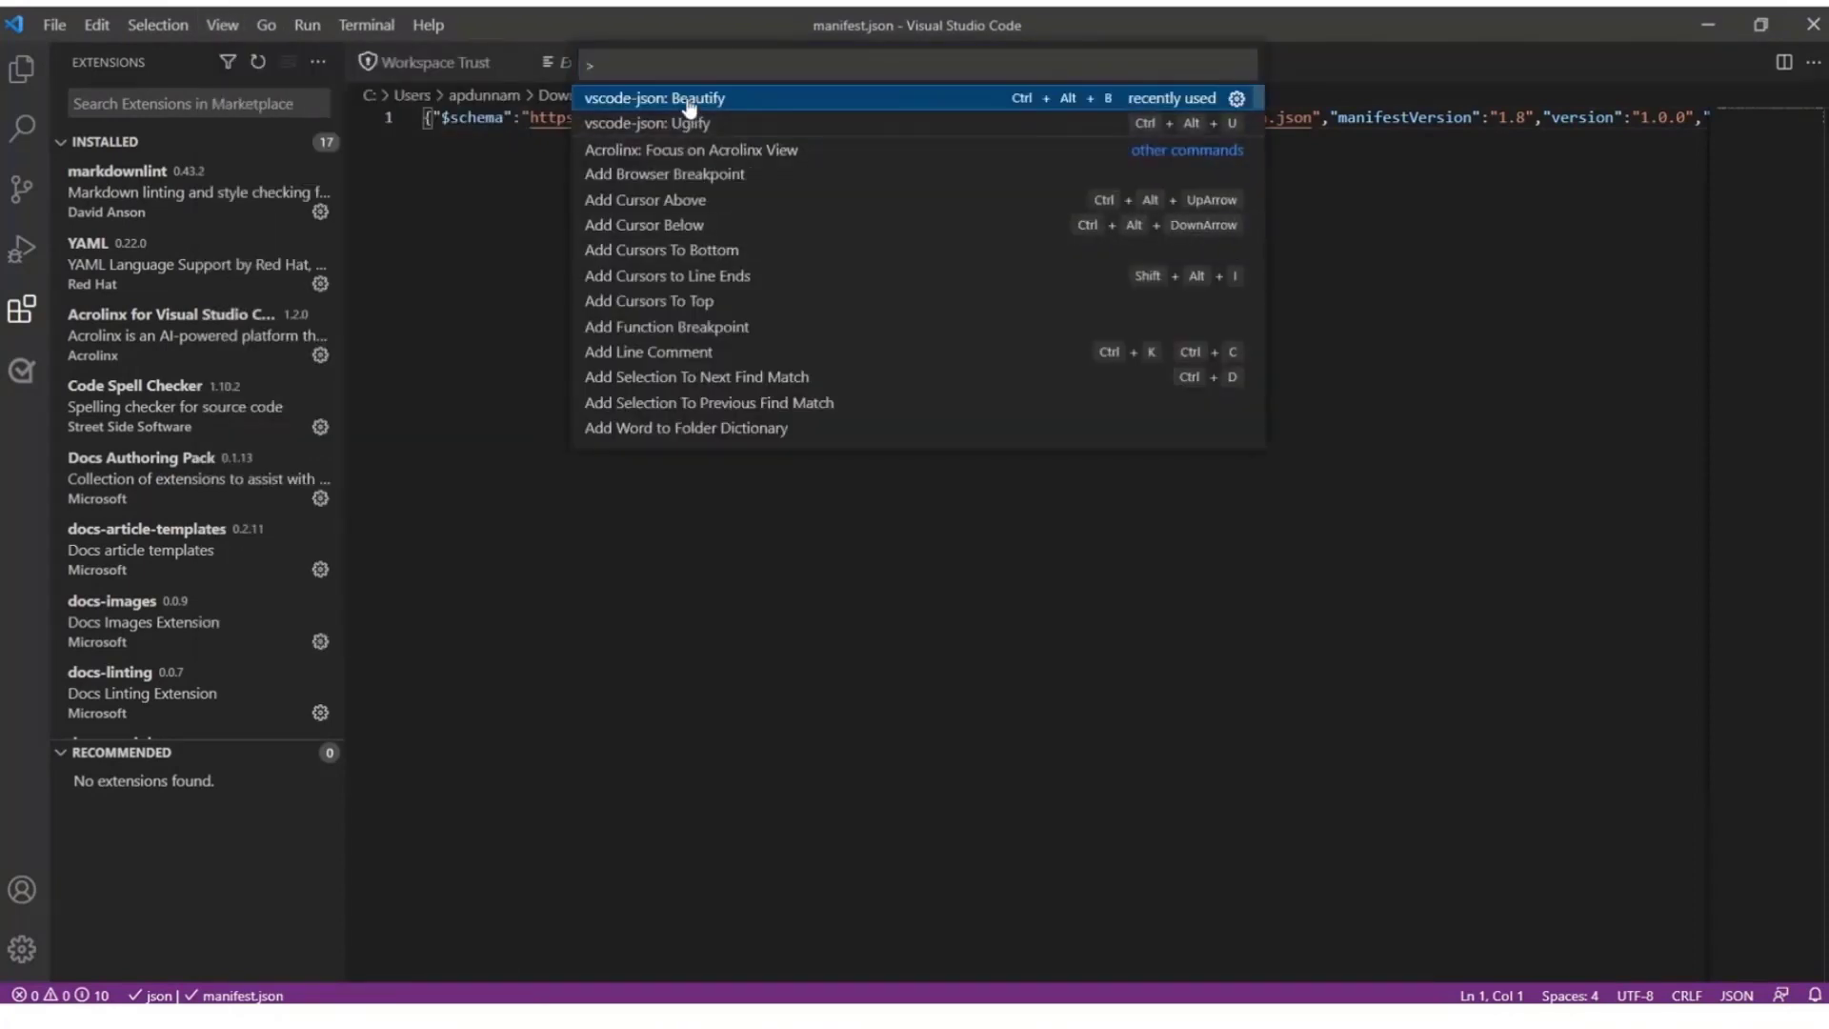
key(Return)
click(957, 314)
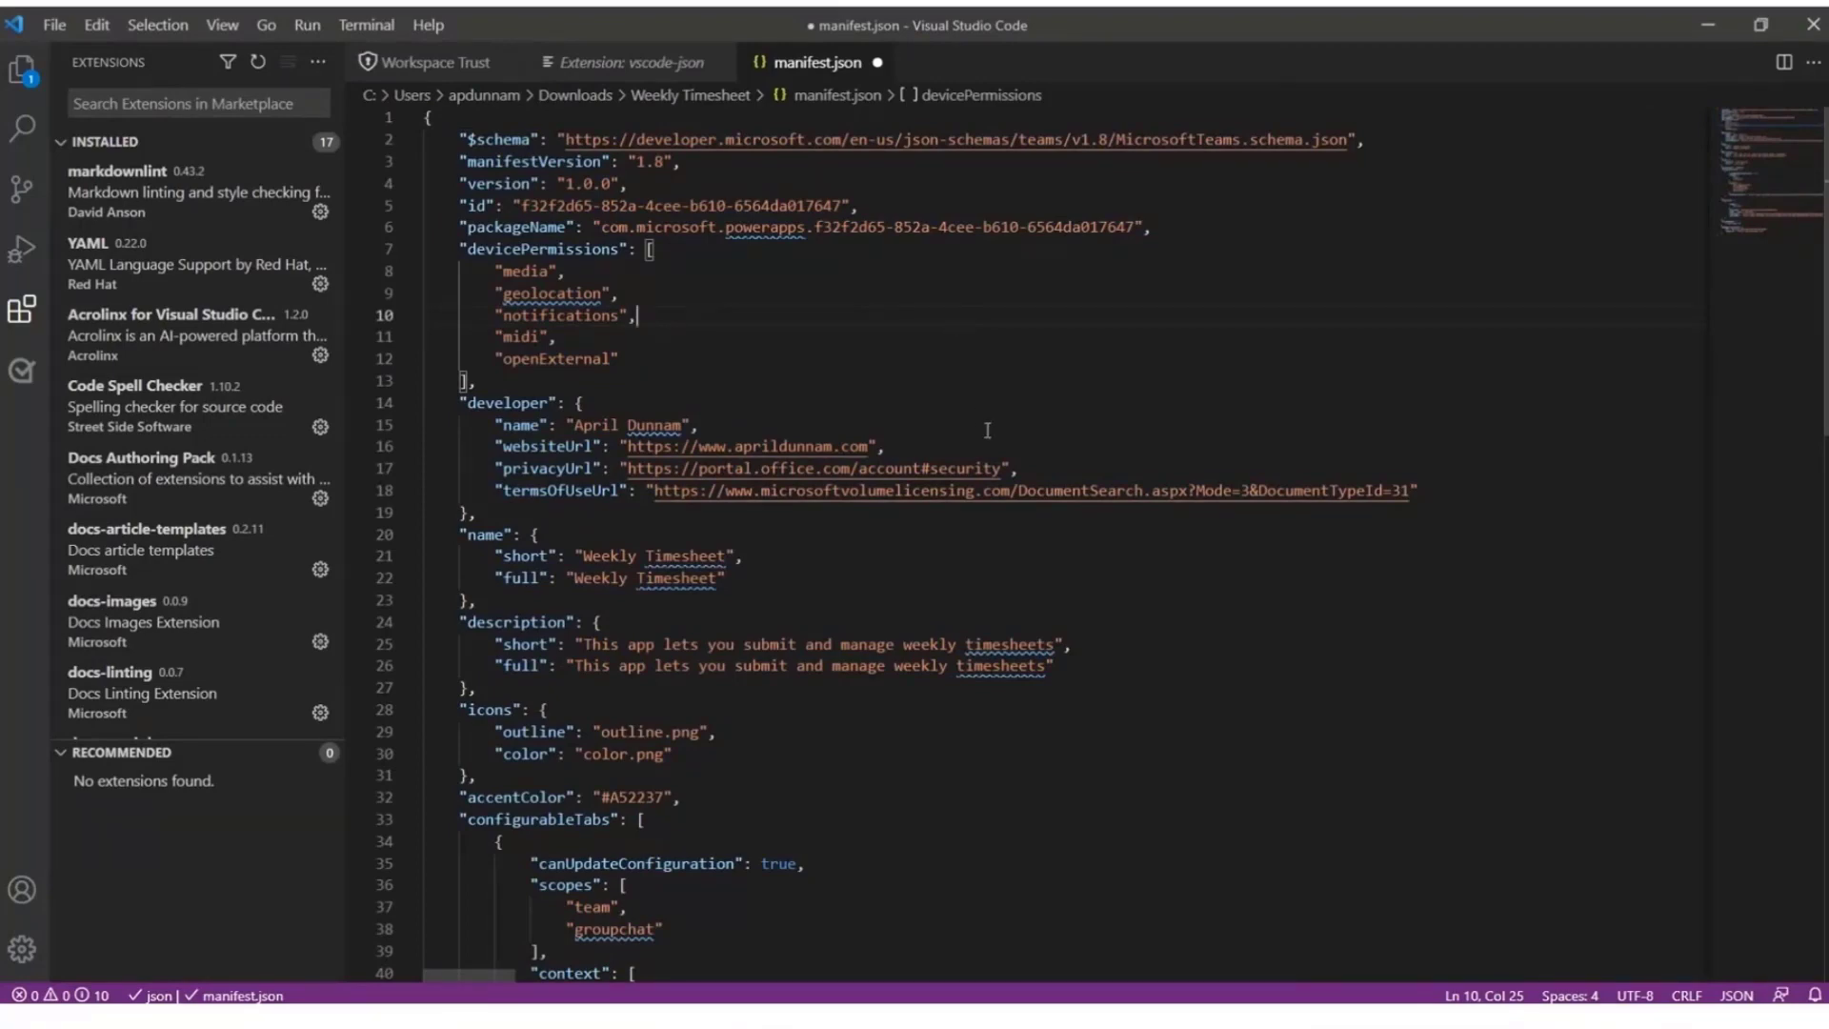
scroll(987, 430, down, 3)
scroll(987, 430, down, 2)
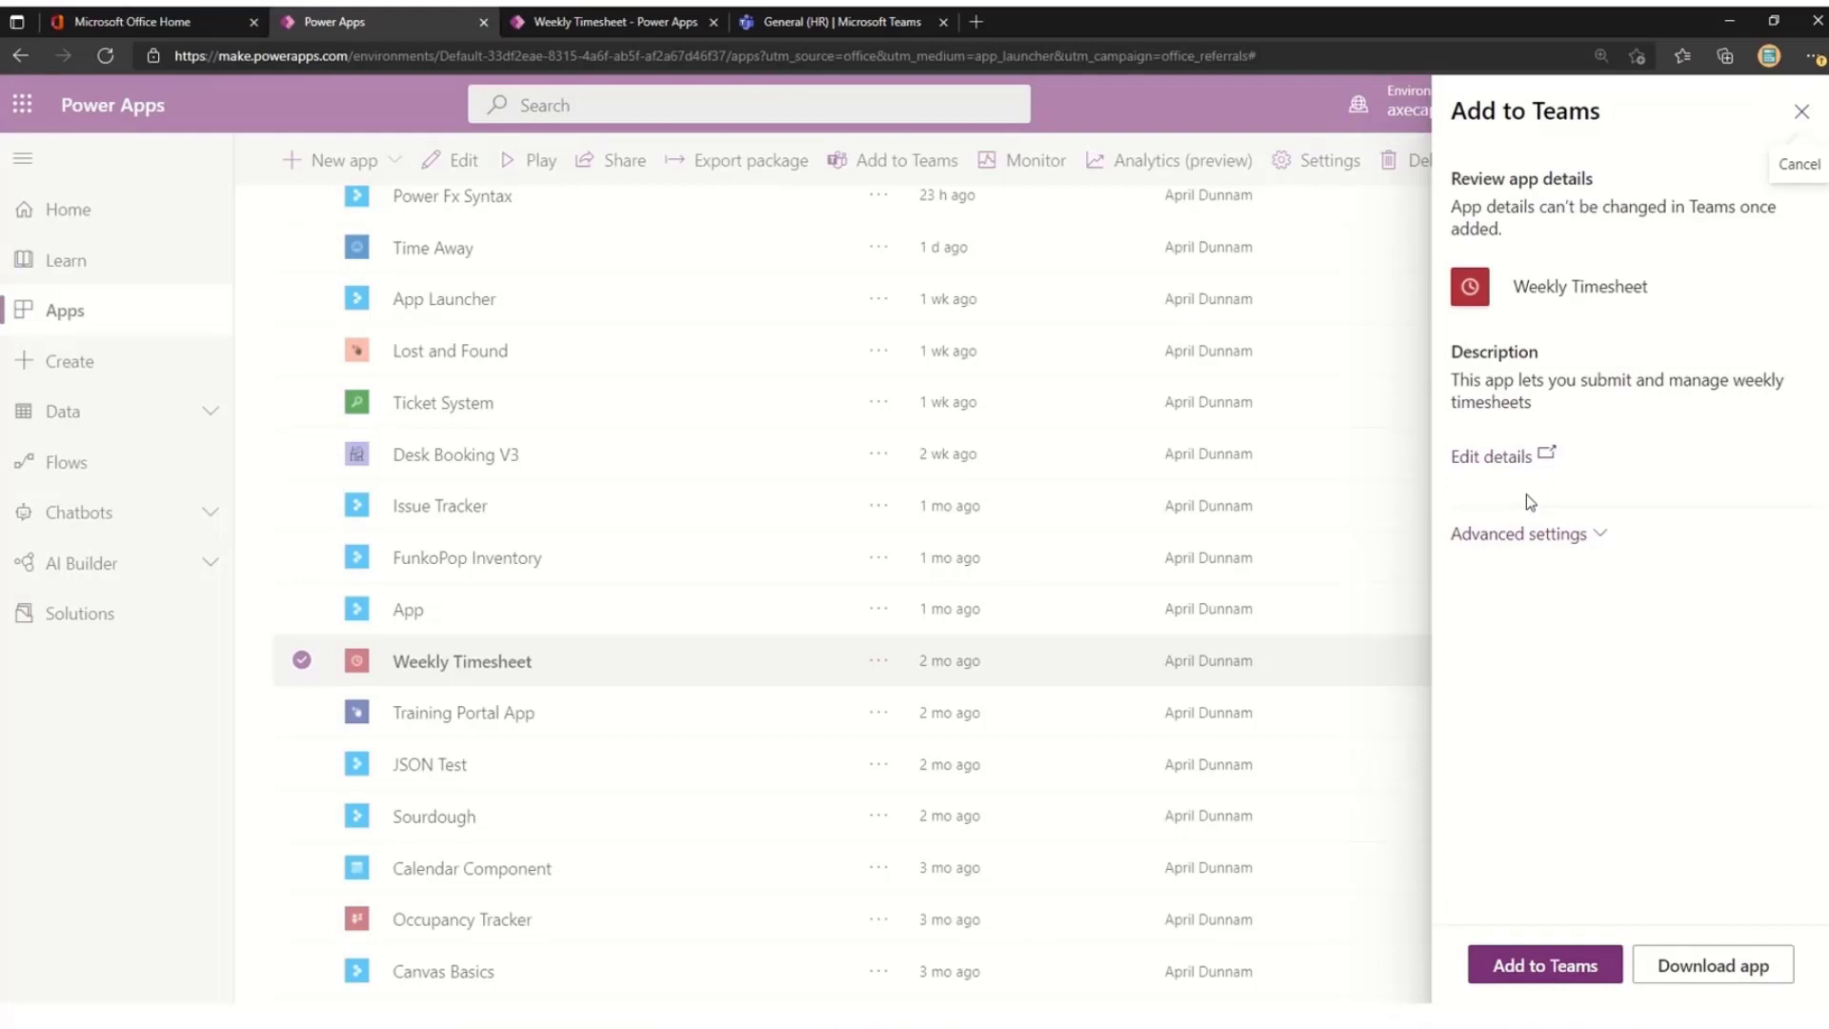
- Expand the advanced settings for adding Weekly Timesheet to Teams and review the developer and partner ID fields
click(1522, 536)
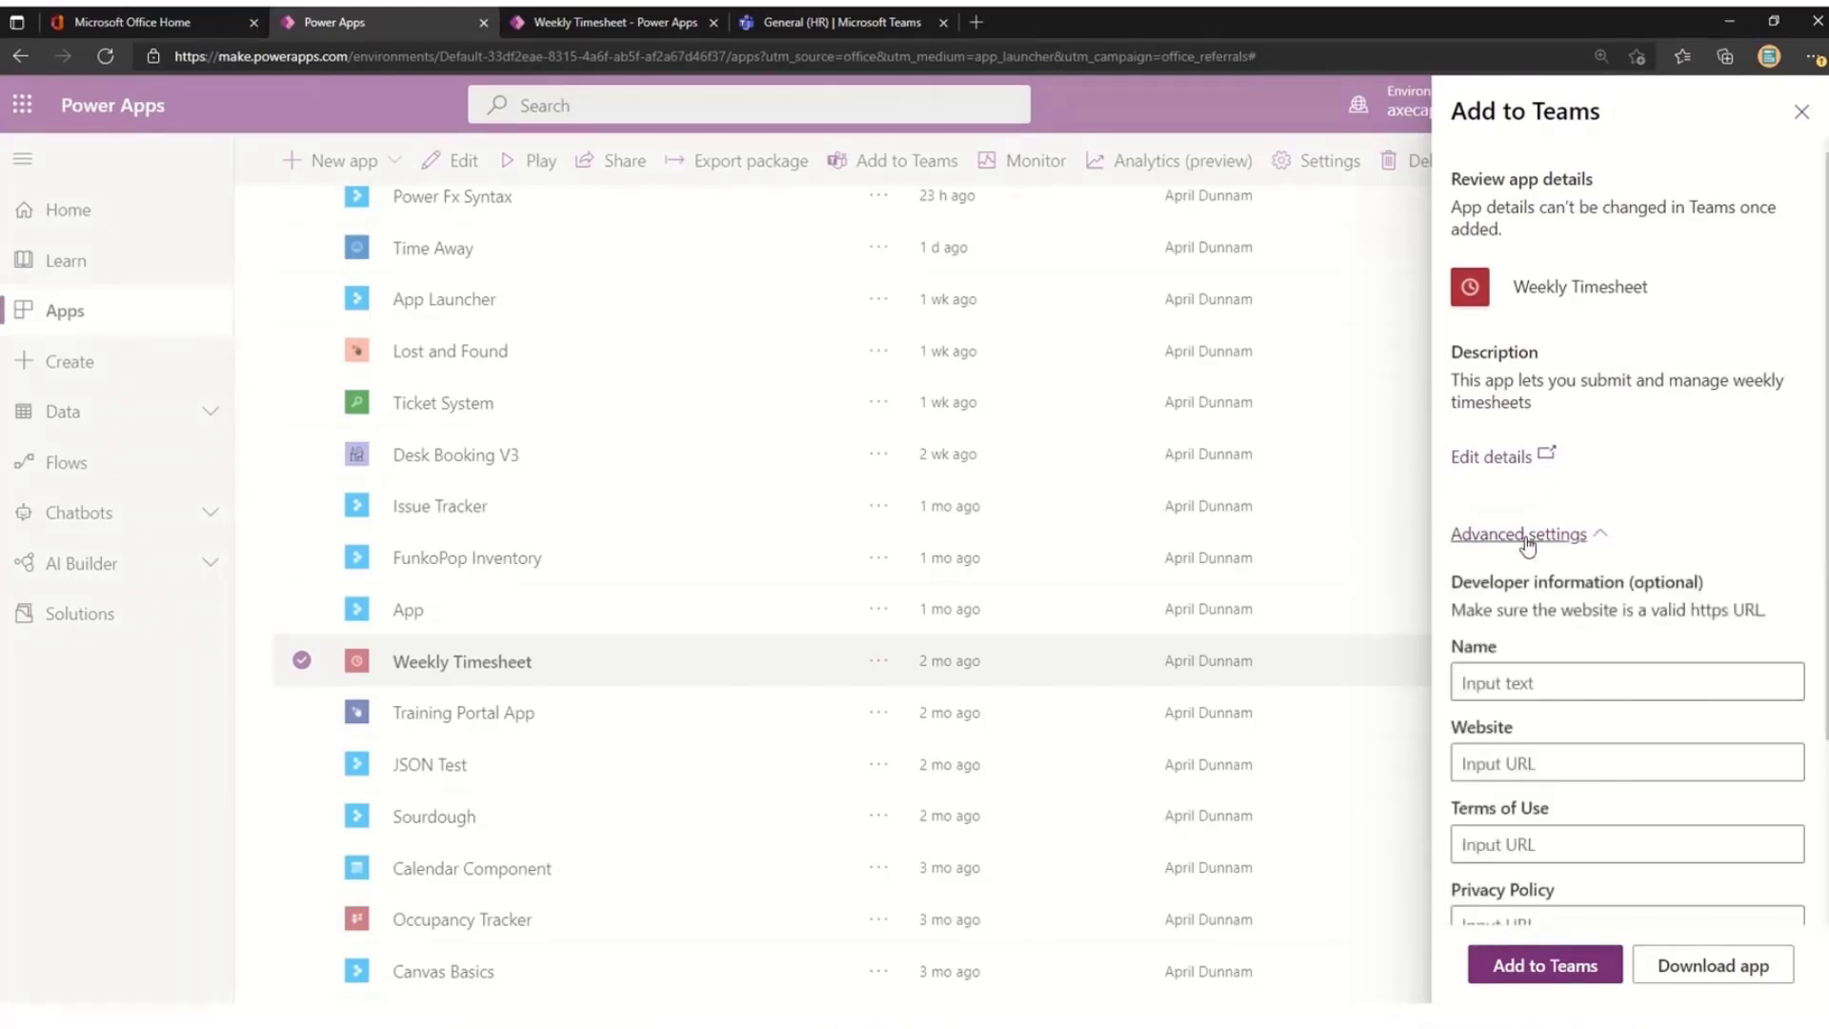
scroll(1700, 677, down, 3)
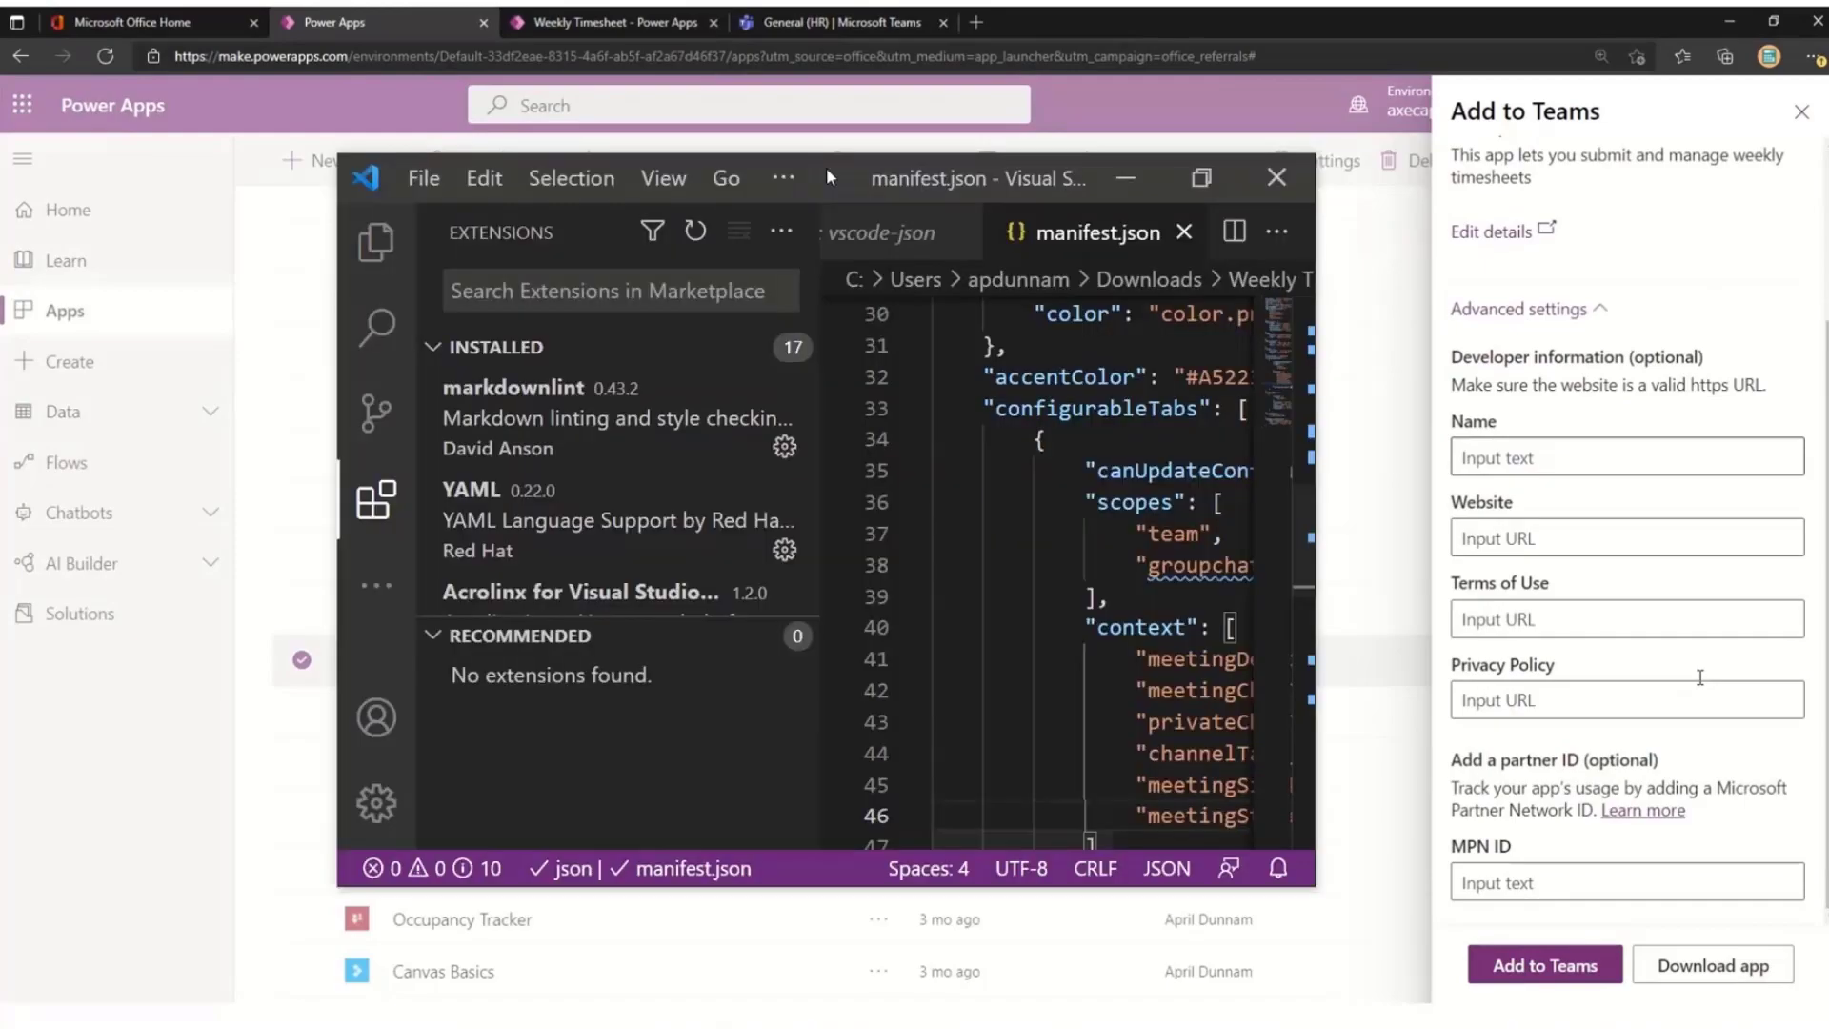
- Maximize the manifest.json editor window and select the meetingSidePanel and meetingStage lines in the configurableTabs context
drag(830, 175, 1187, 192)
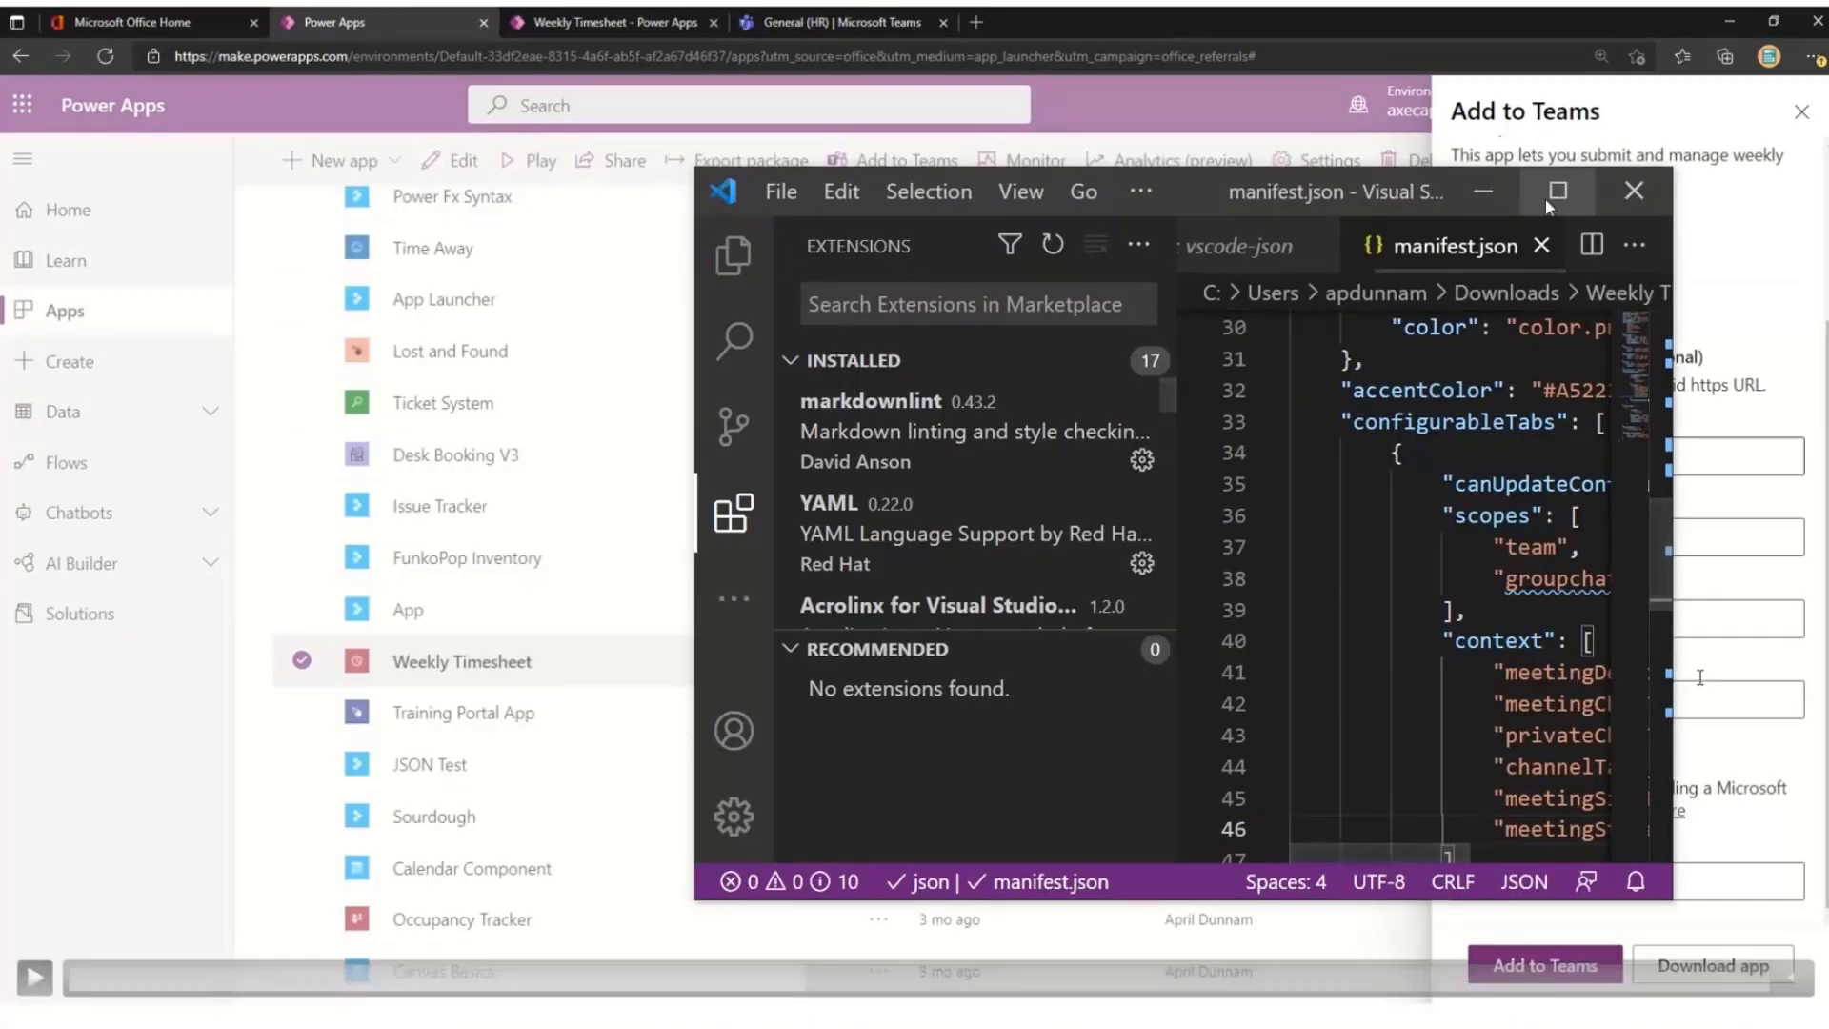
click(1551, 197)
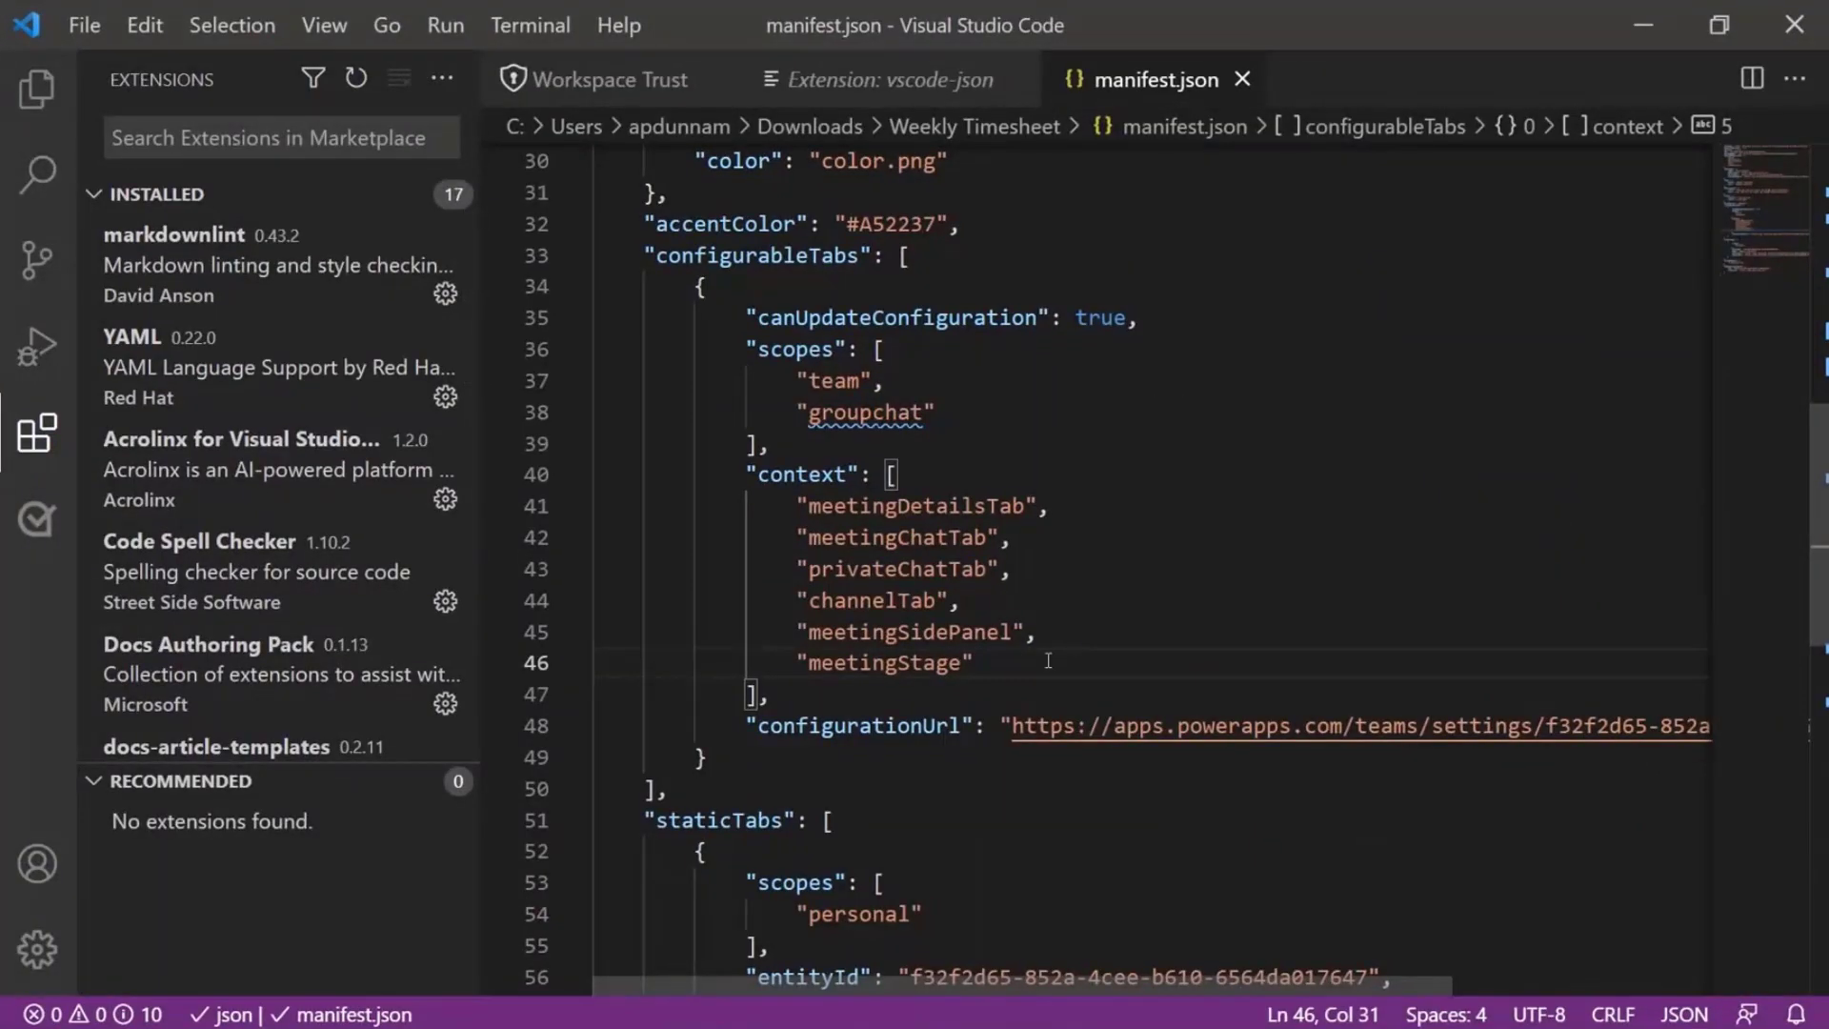
drag(974, 663, 766, 632)
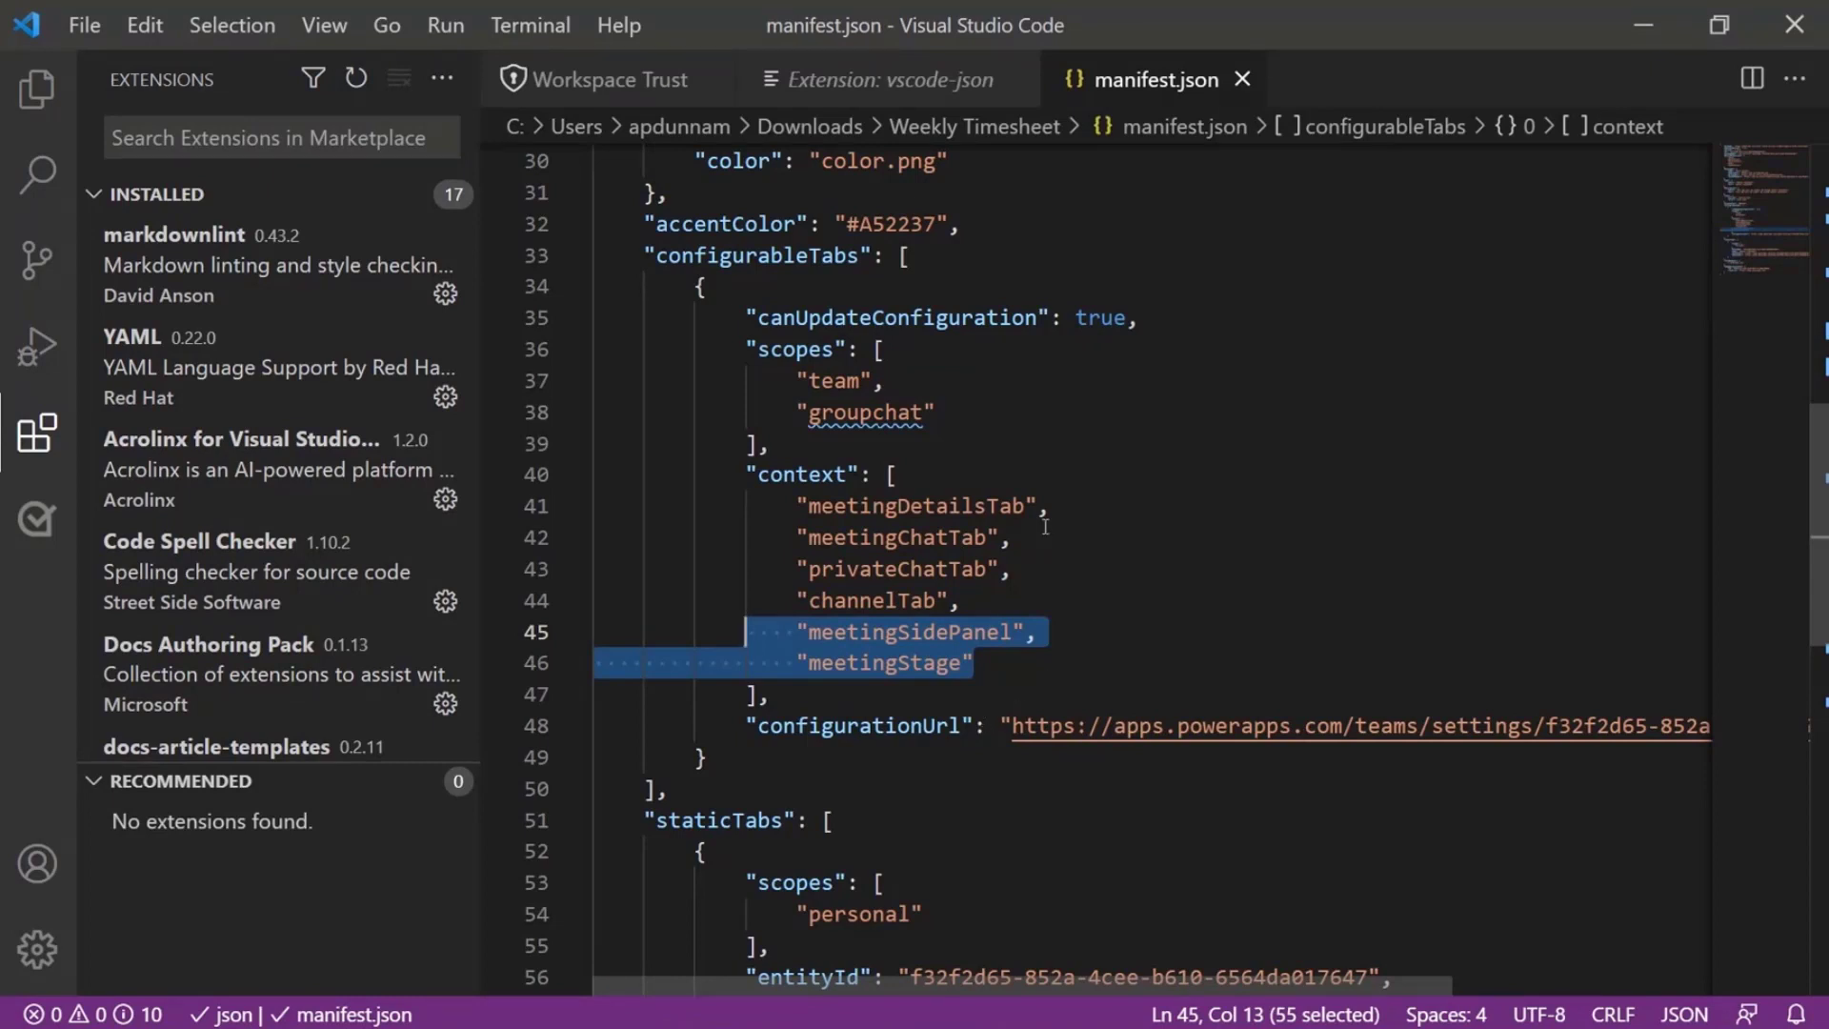
- Switch to the Weekly Timesheet folder in File Explorer and select the color, manifest and outline files that make up the package
mouse_move(890, 409)
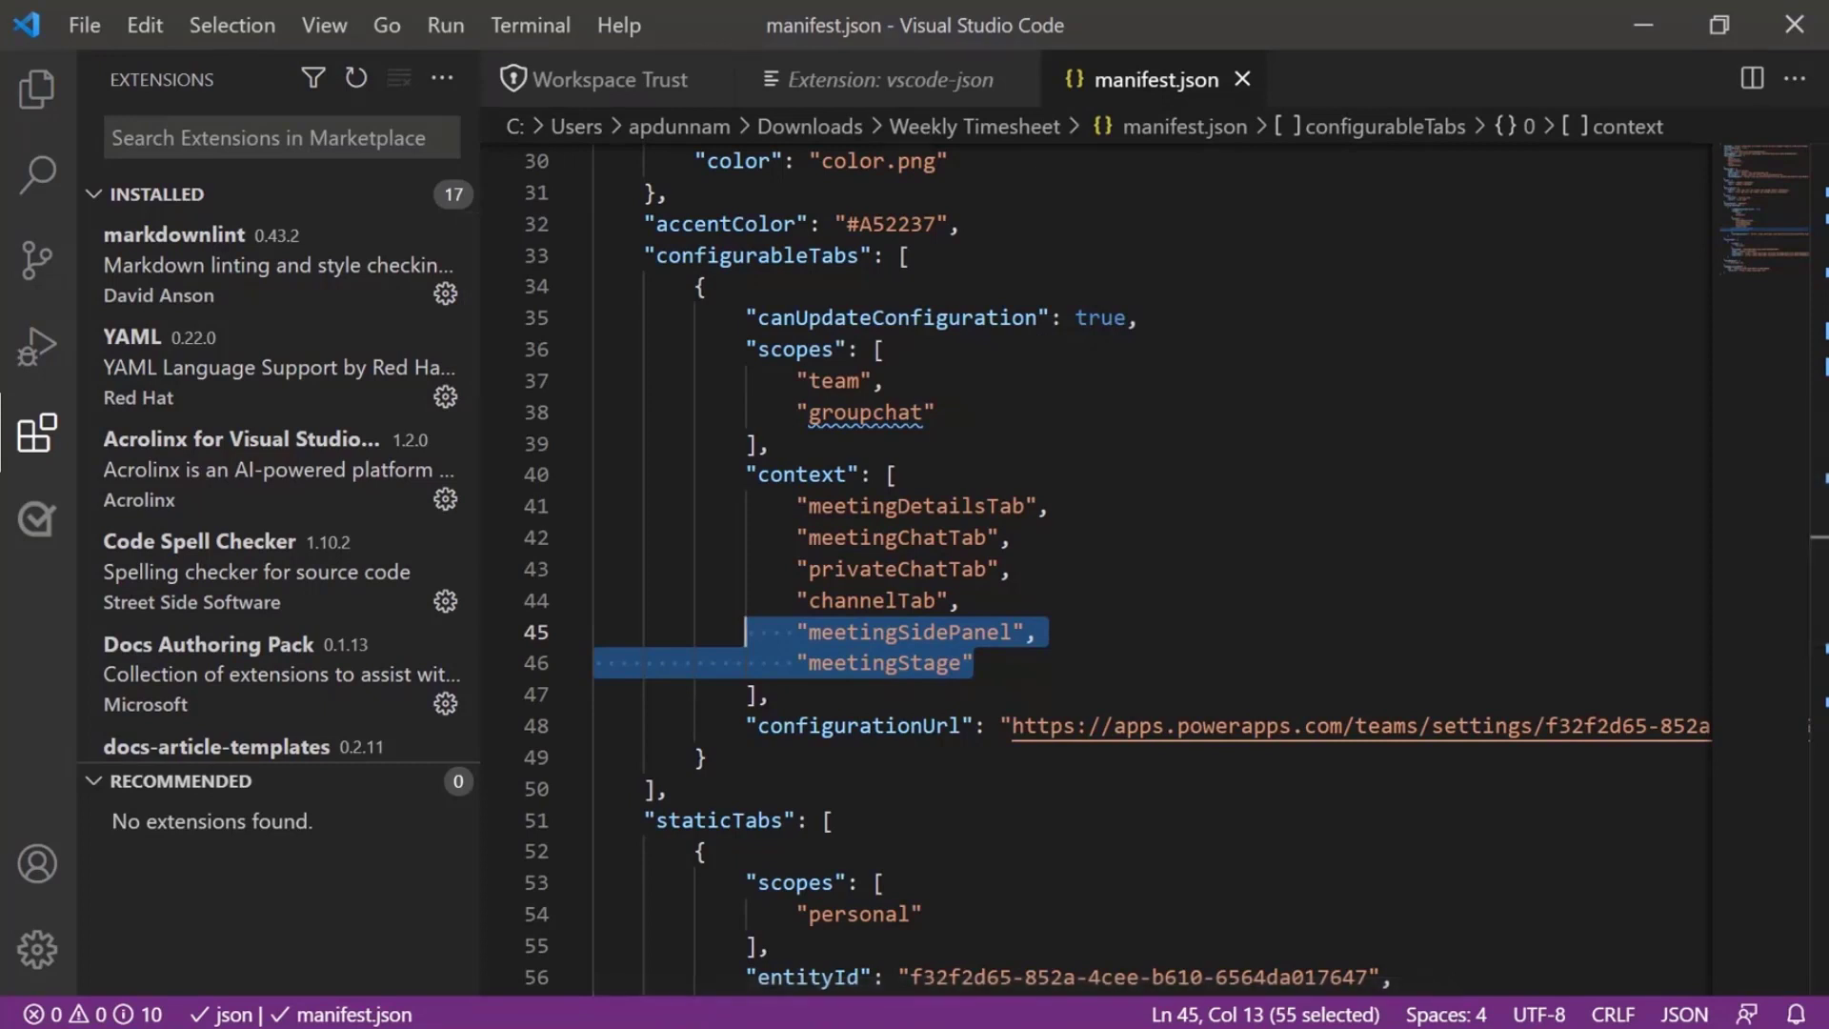
key(alt+Tab)
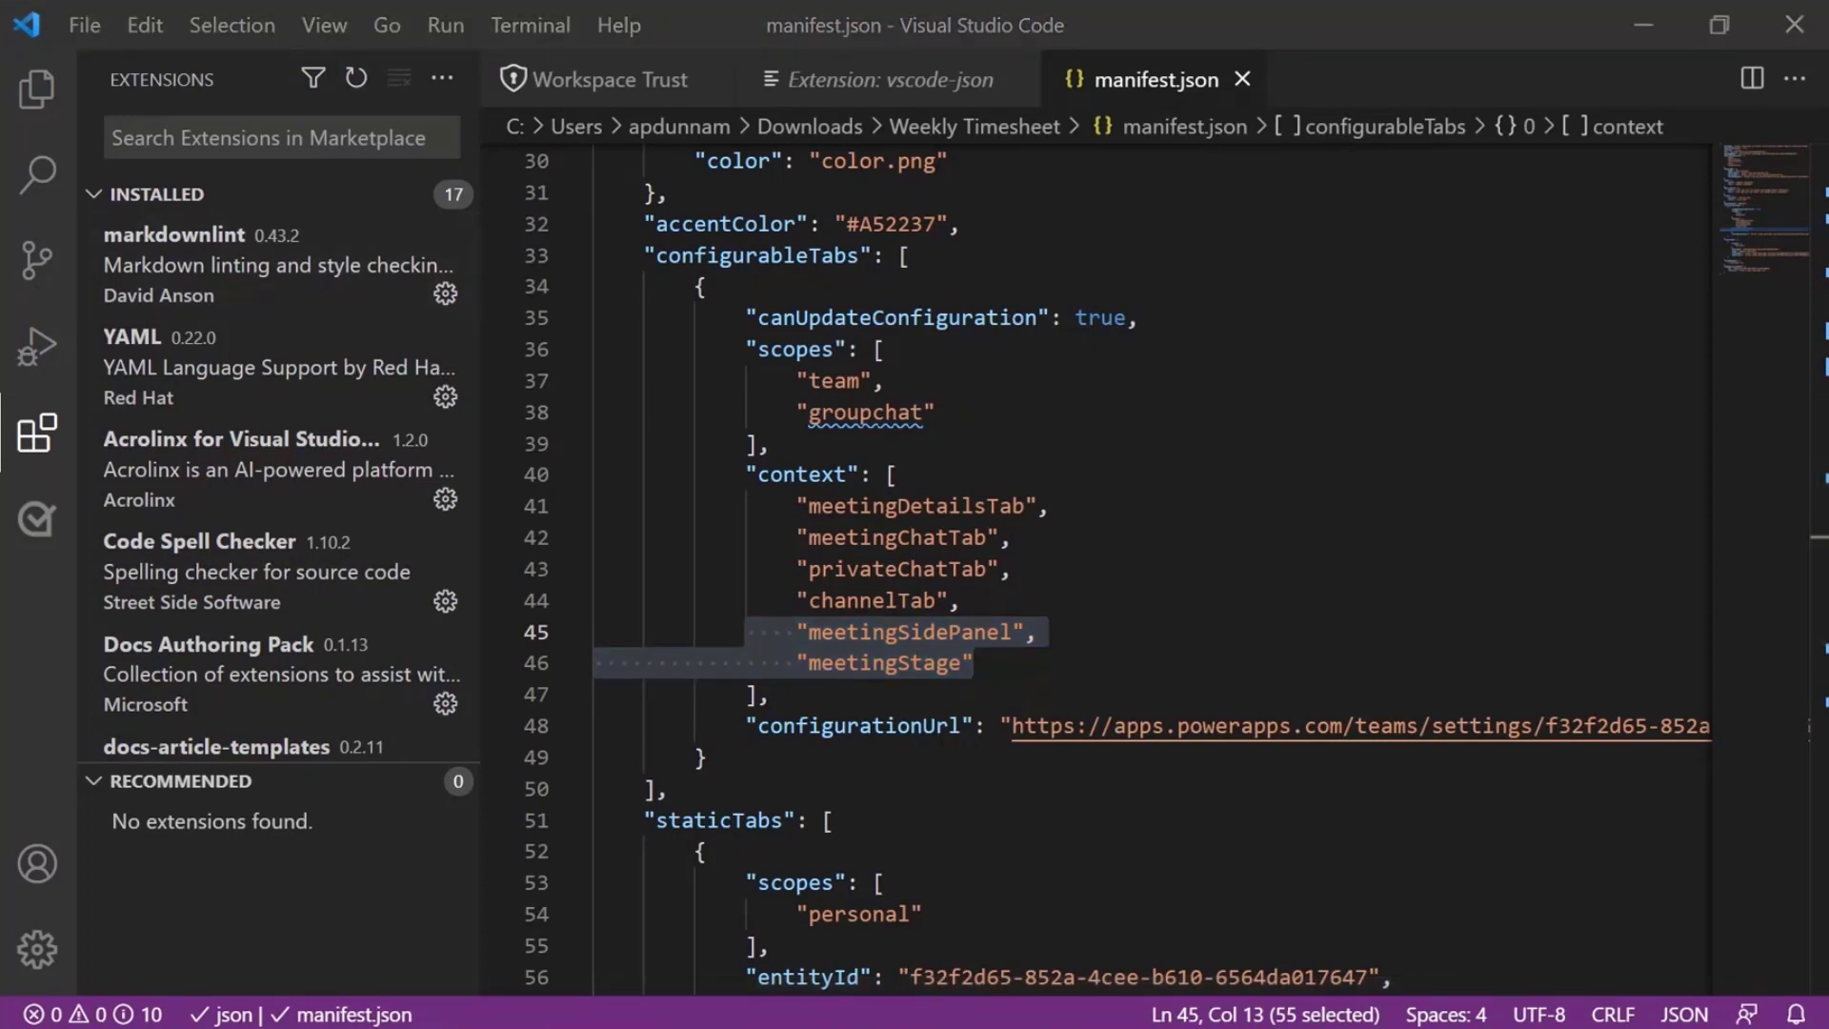
drag(0, 310, 1162, 220)
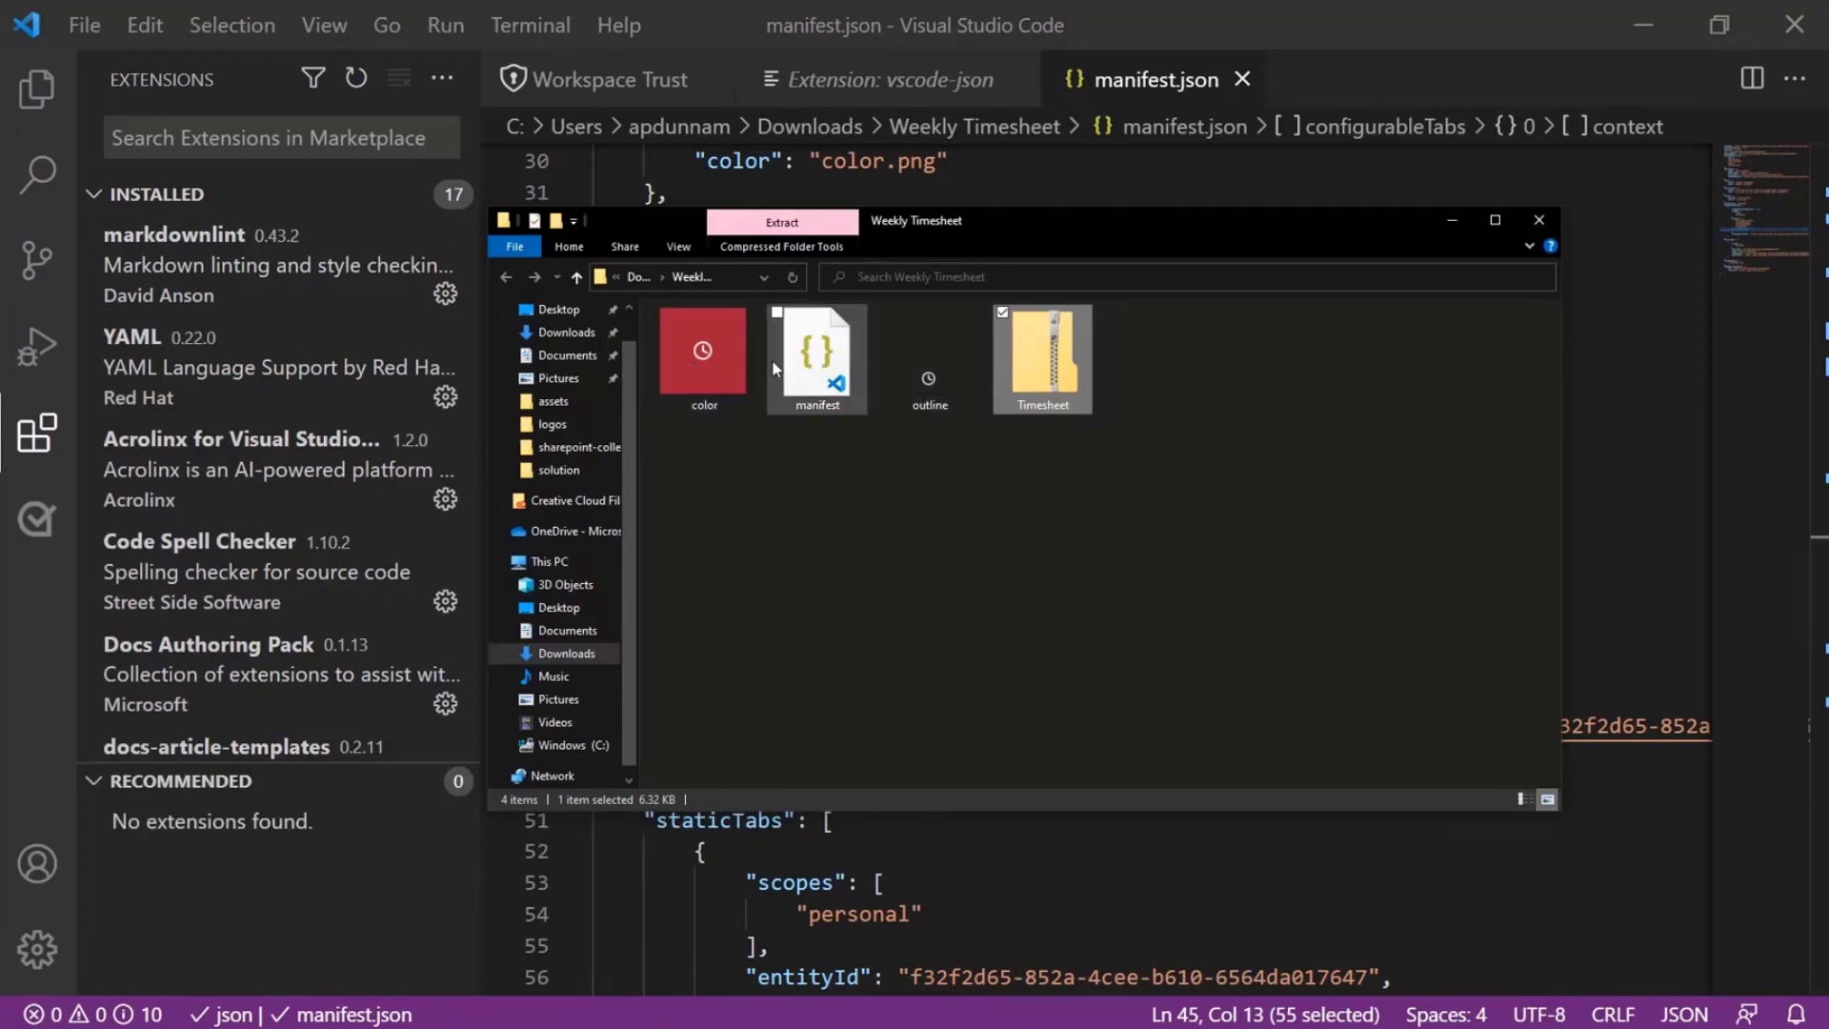
drag(956, 461, 706, 379)
click(1067, 425)
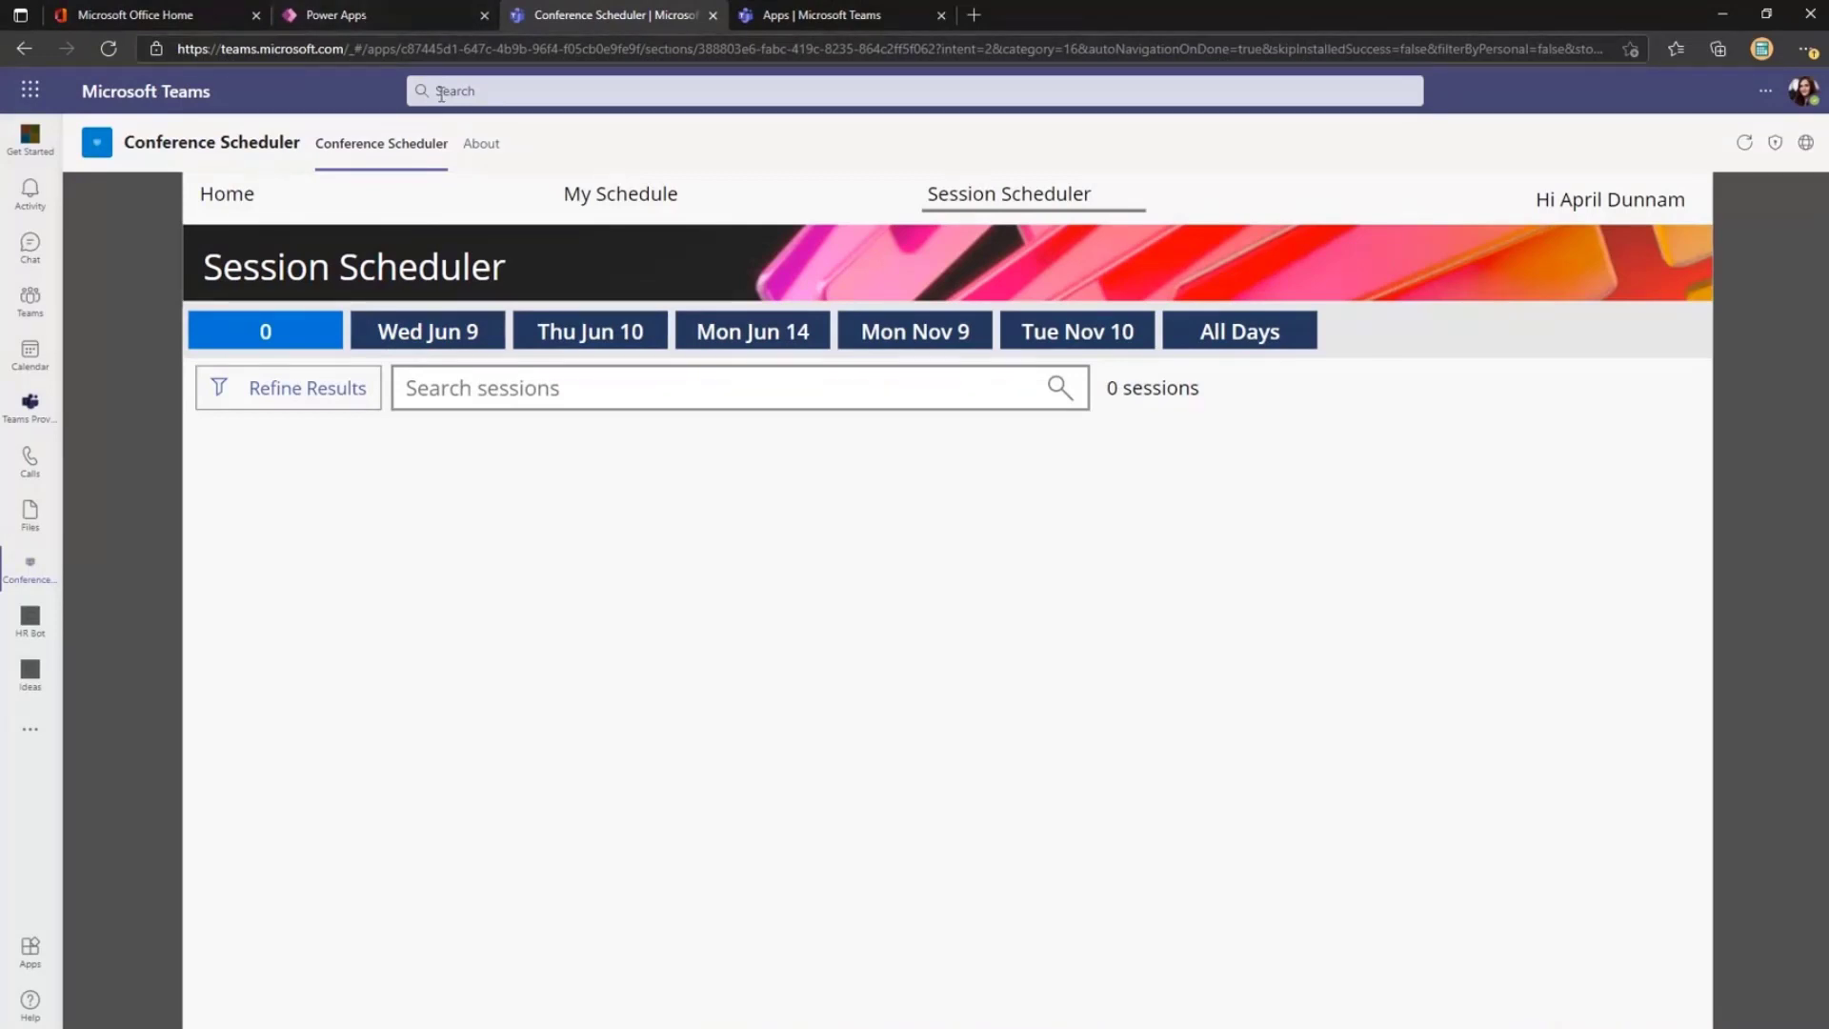
- Switch to Microsoft Teams, start a custom app upload for the organization, check the Timesheet package in the file picker, and cancel
click(32, 958)
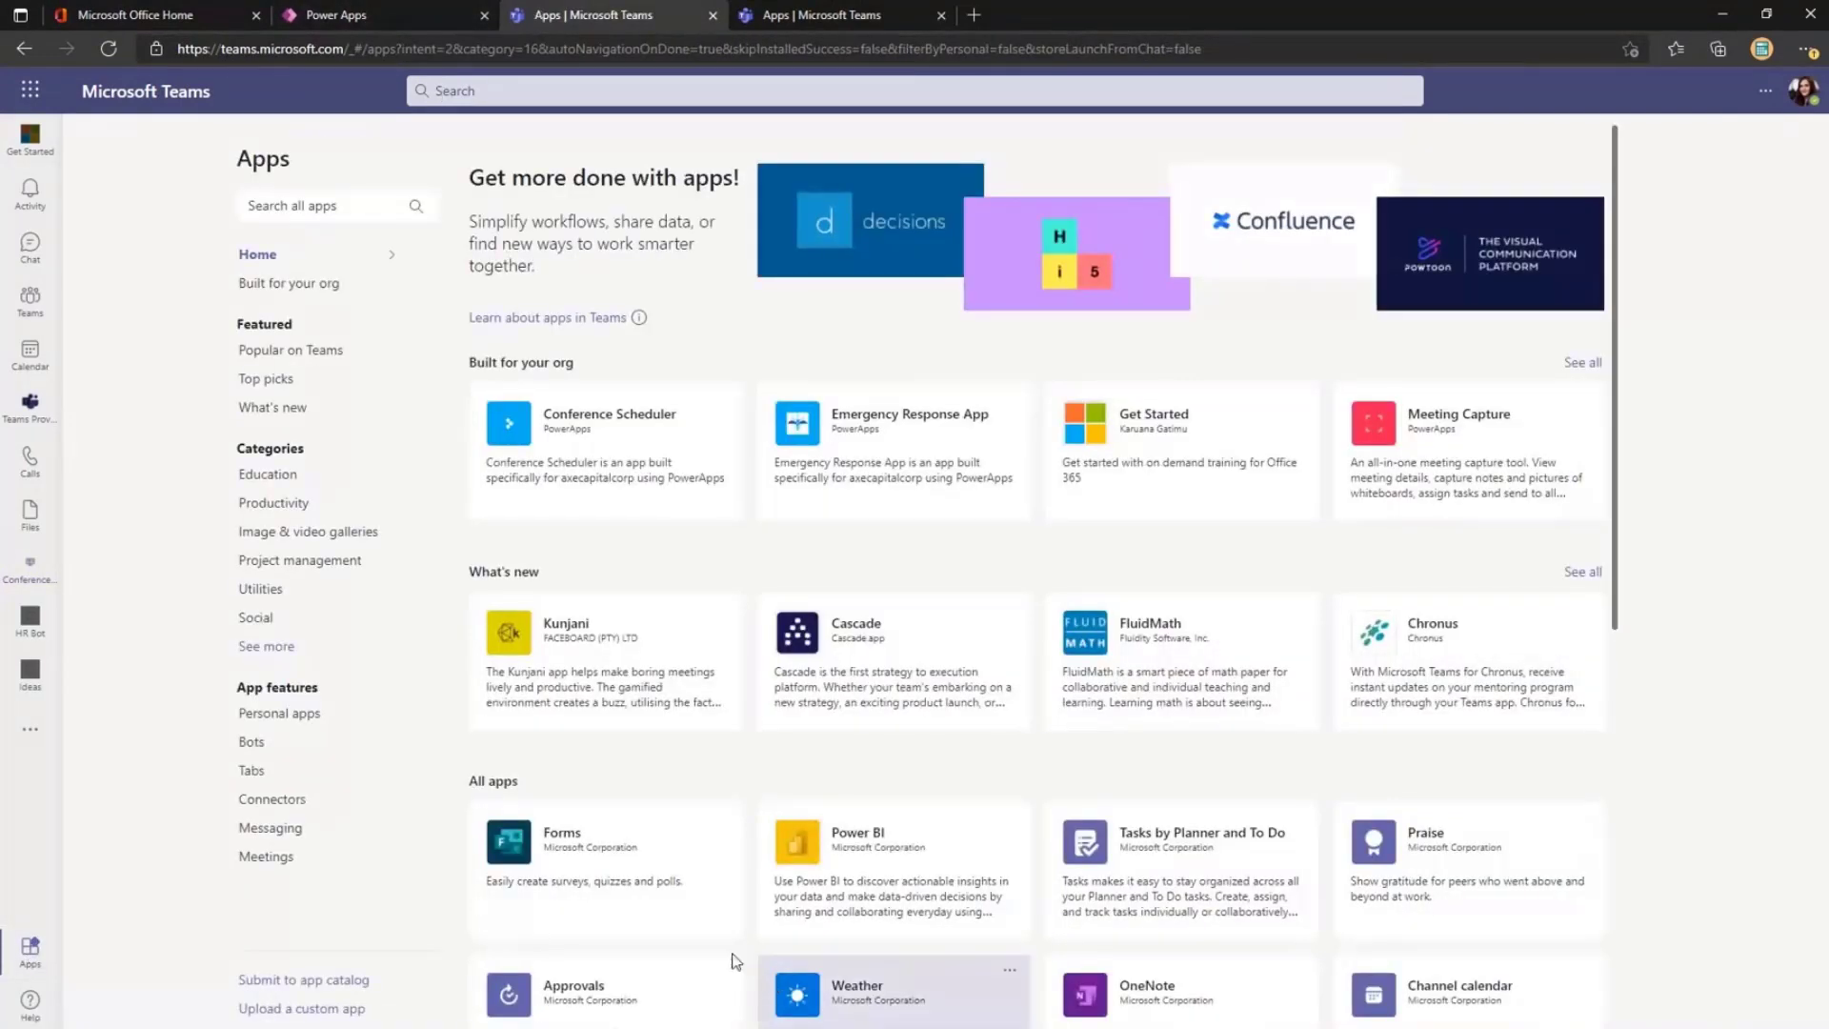
click(288, 1009)
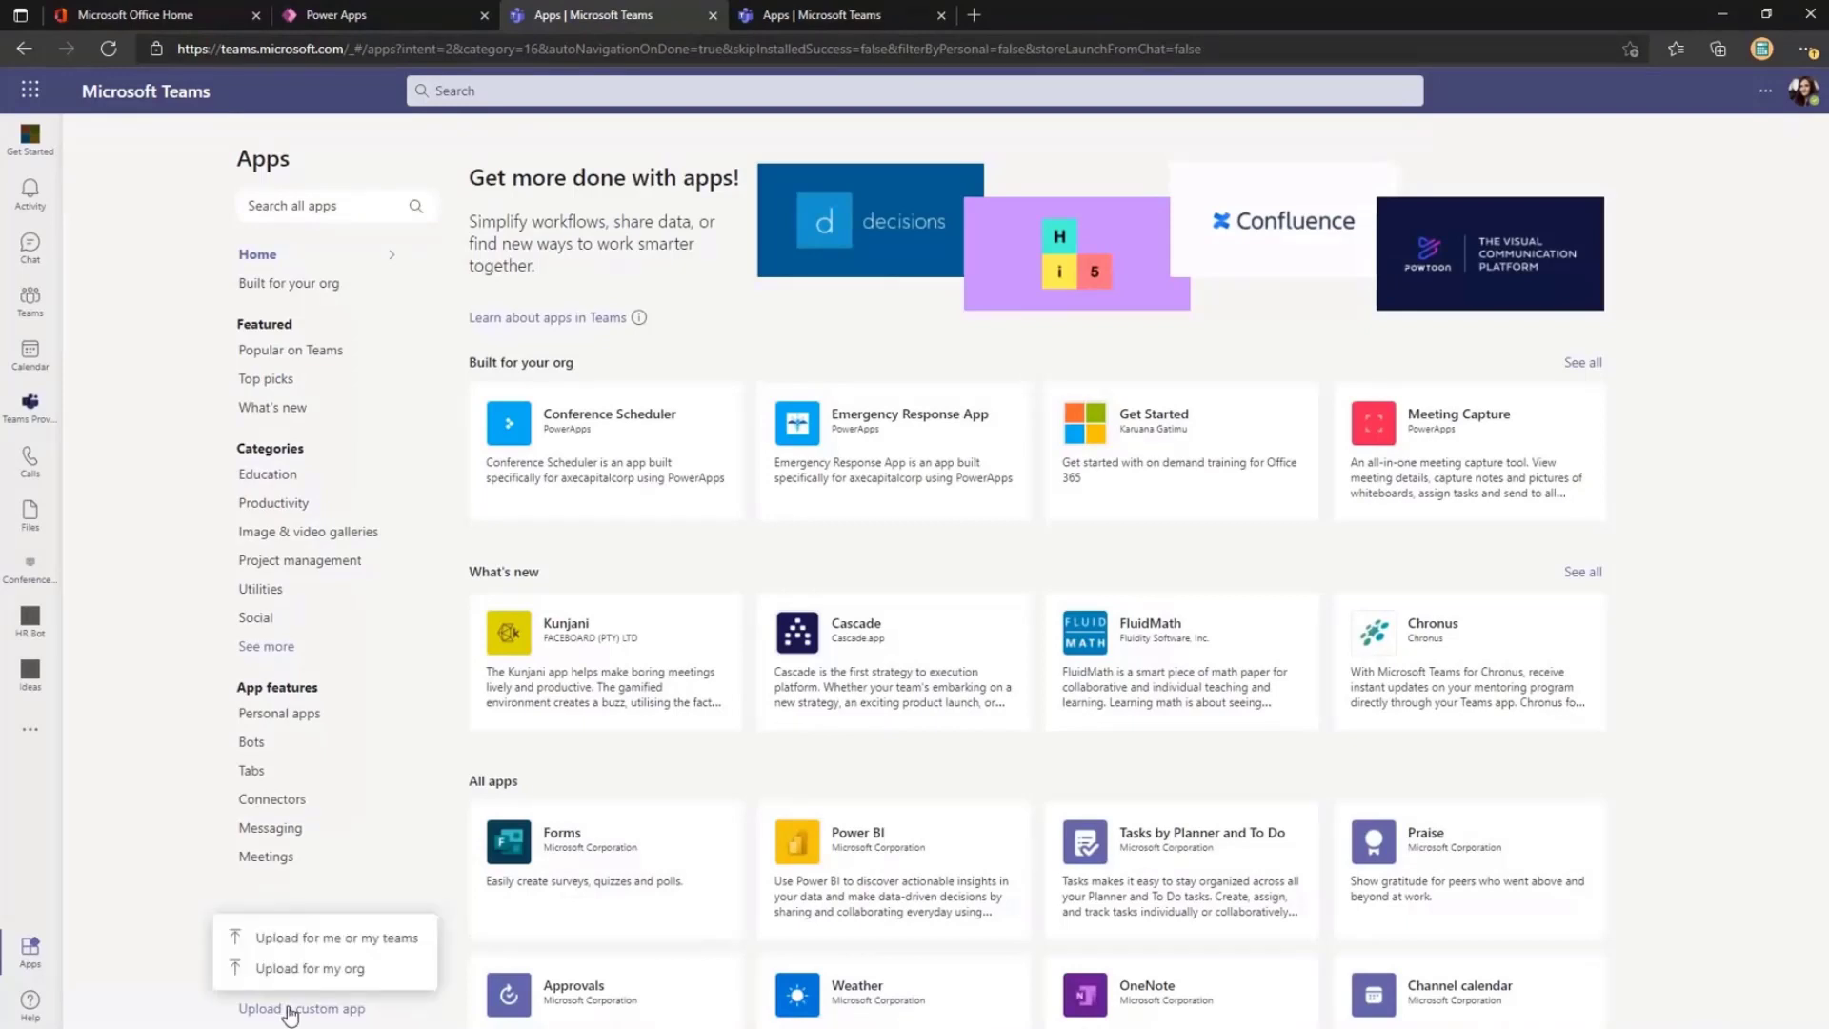
click(393, 968)
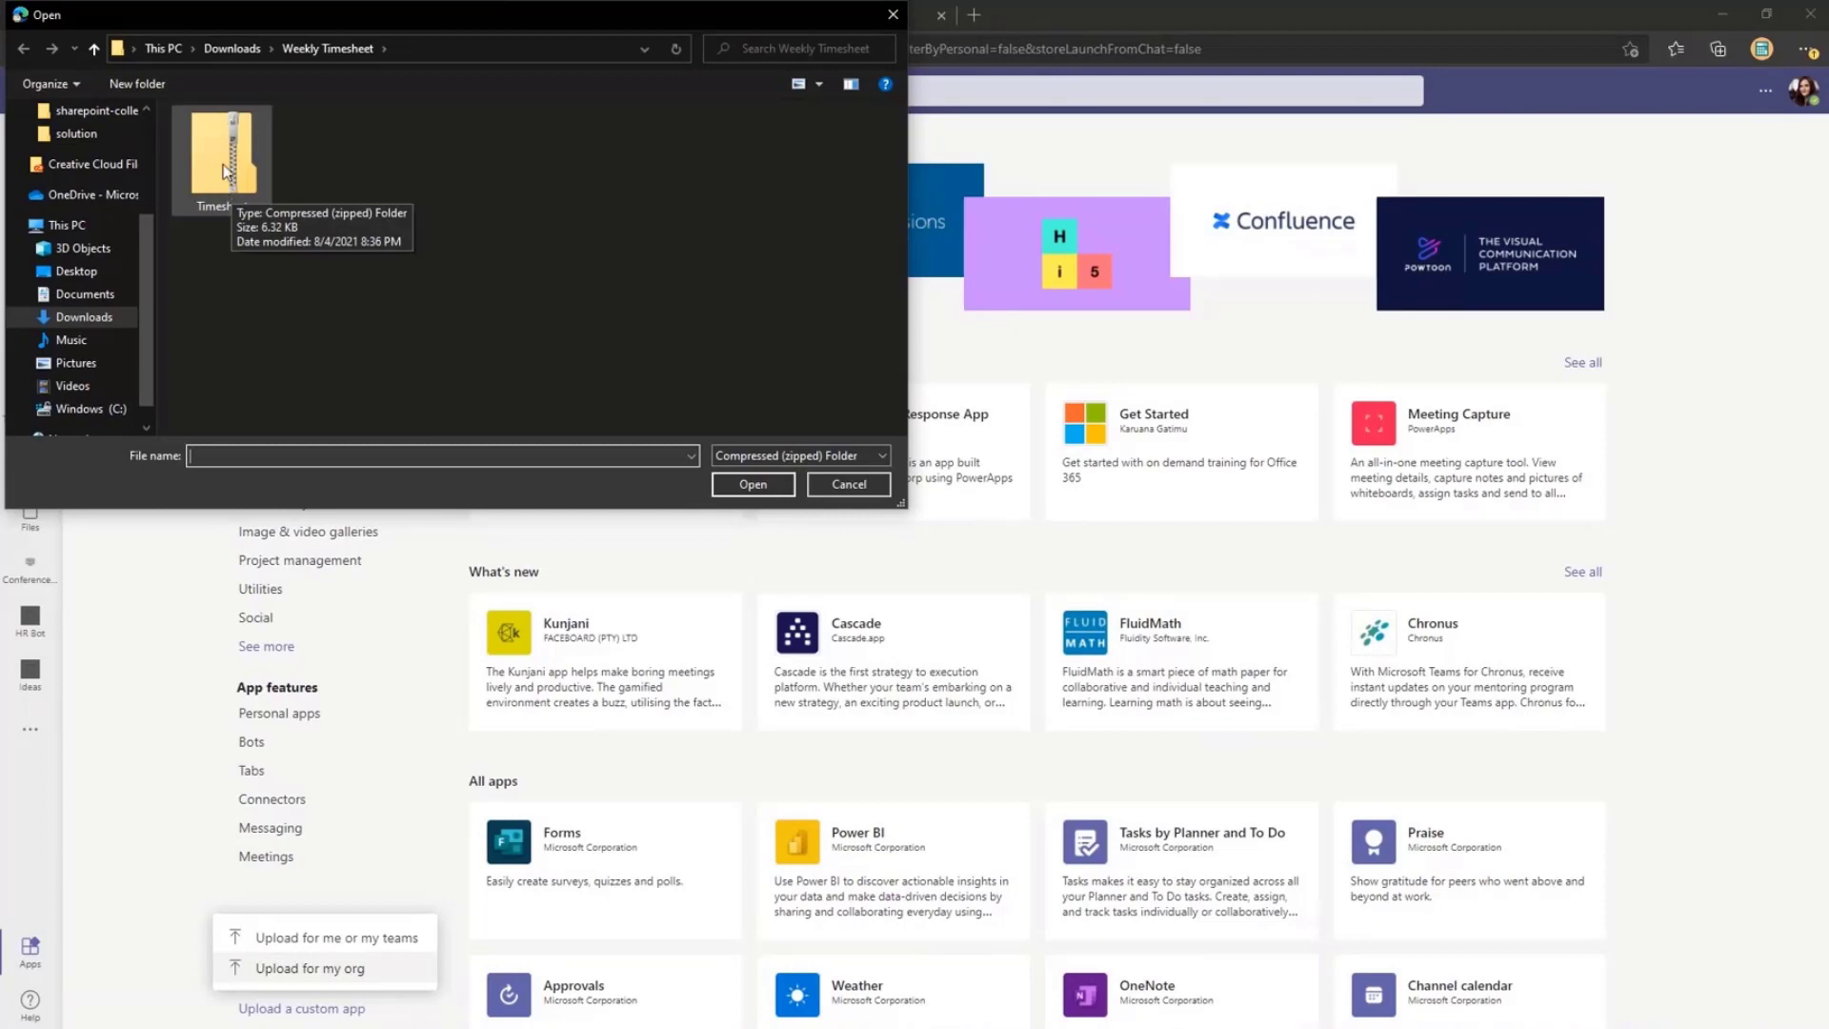
click(855, 486)
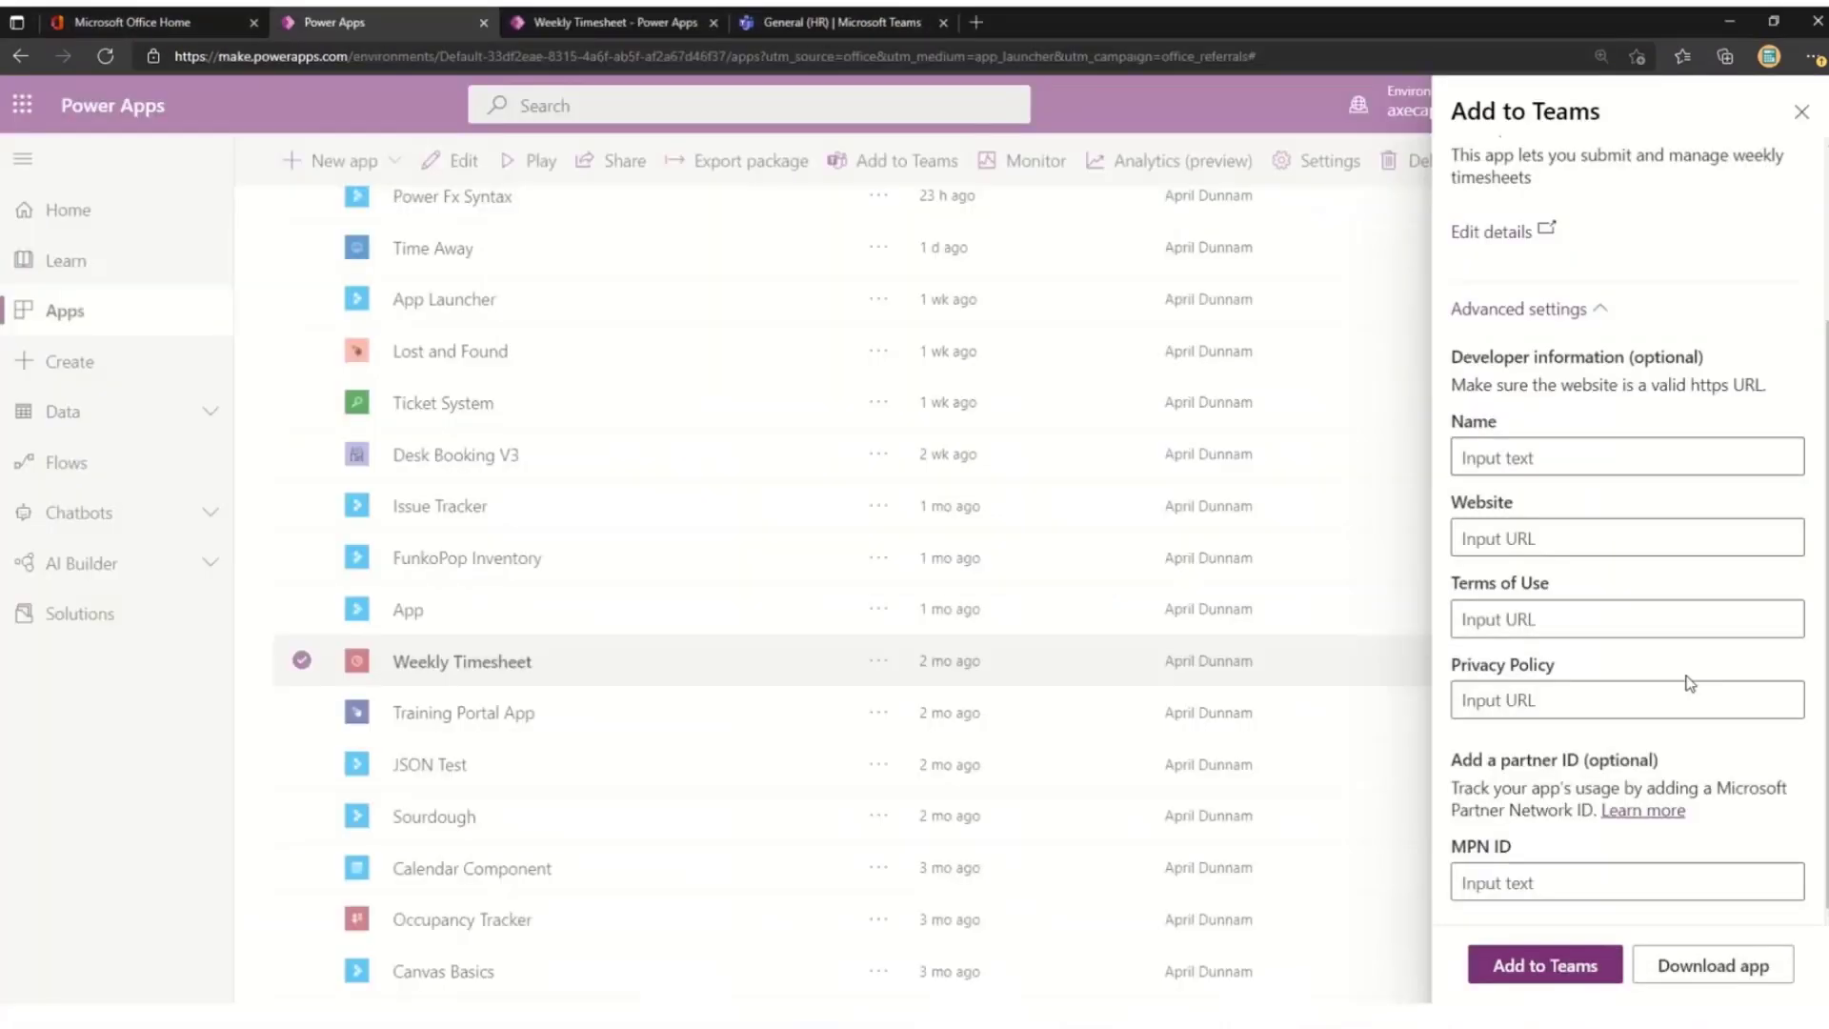
- Check the advanced settings for adding Weekly Timesheet to Teams in Power Apps
click(1524, 532)
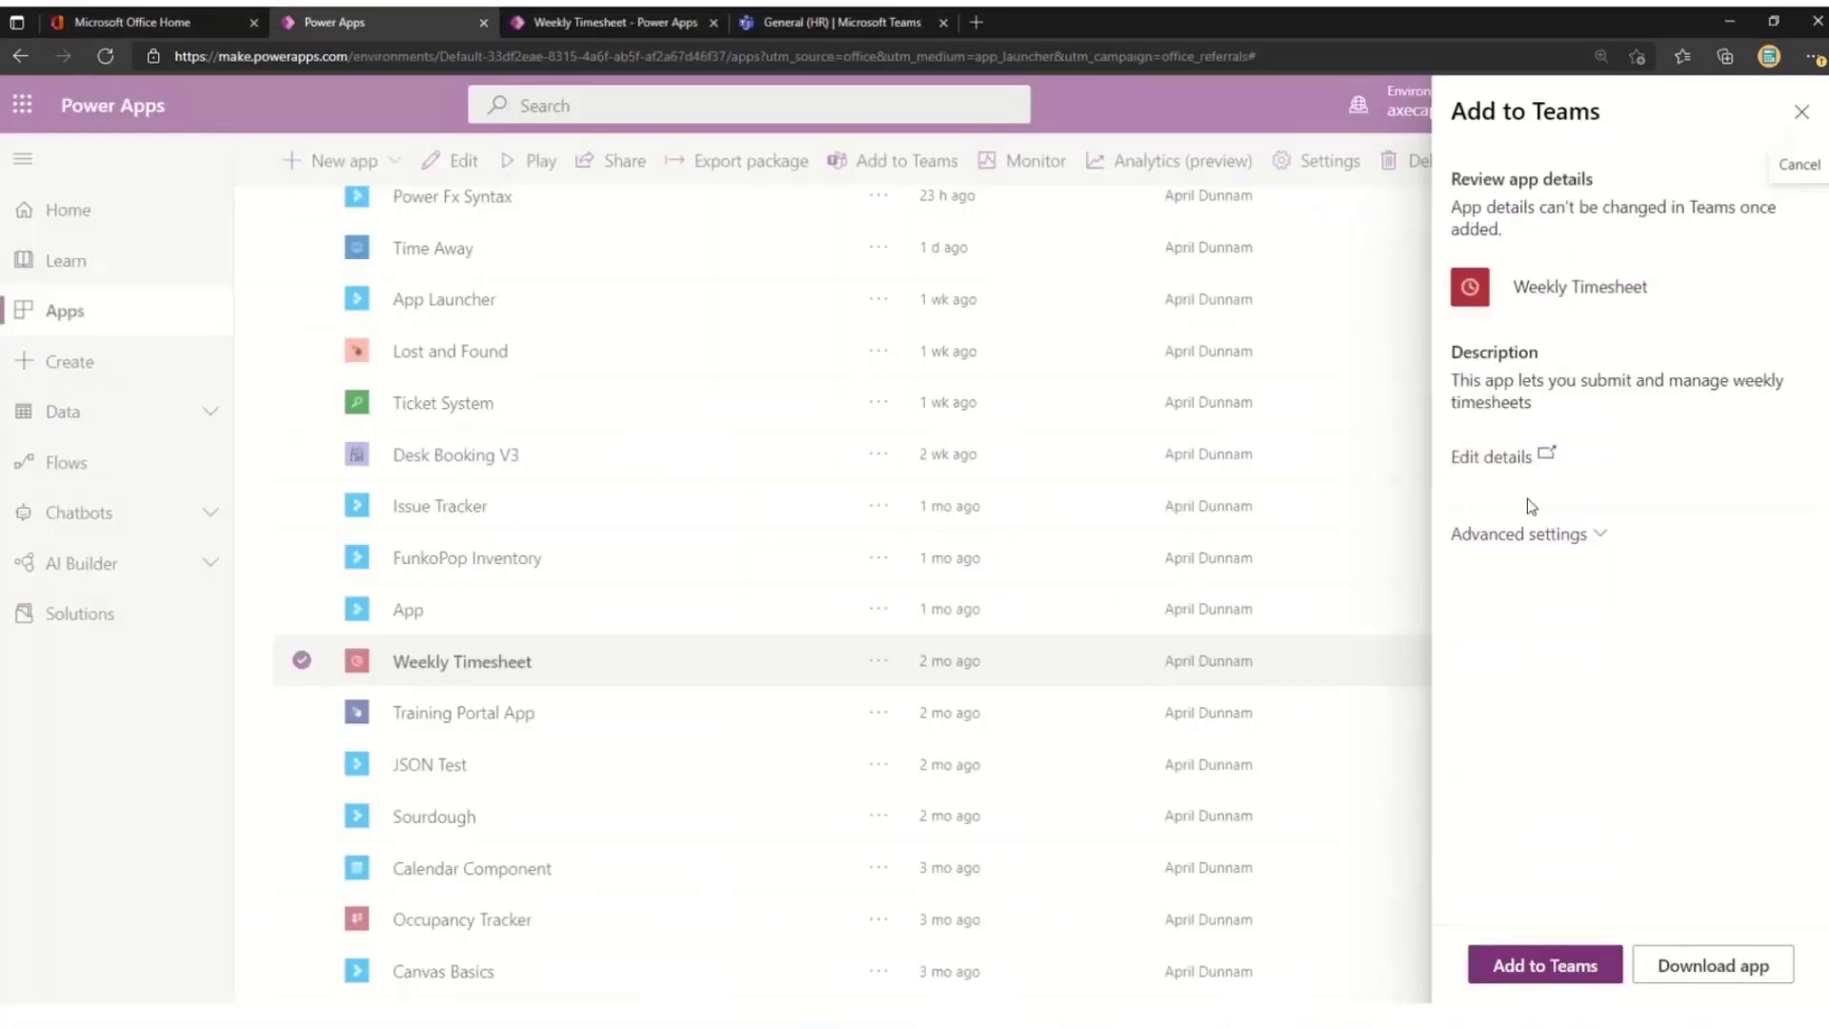
click(1524, 534)
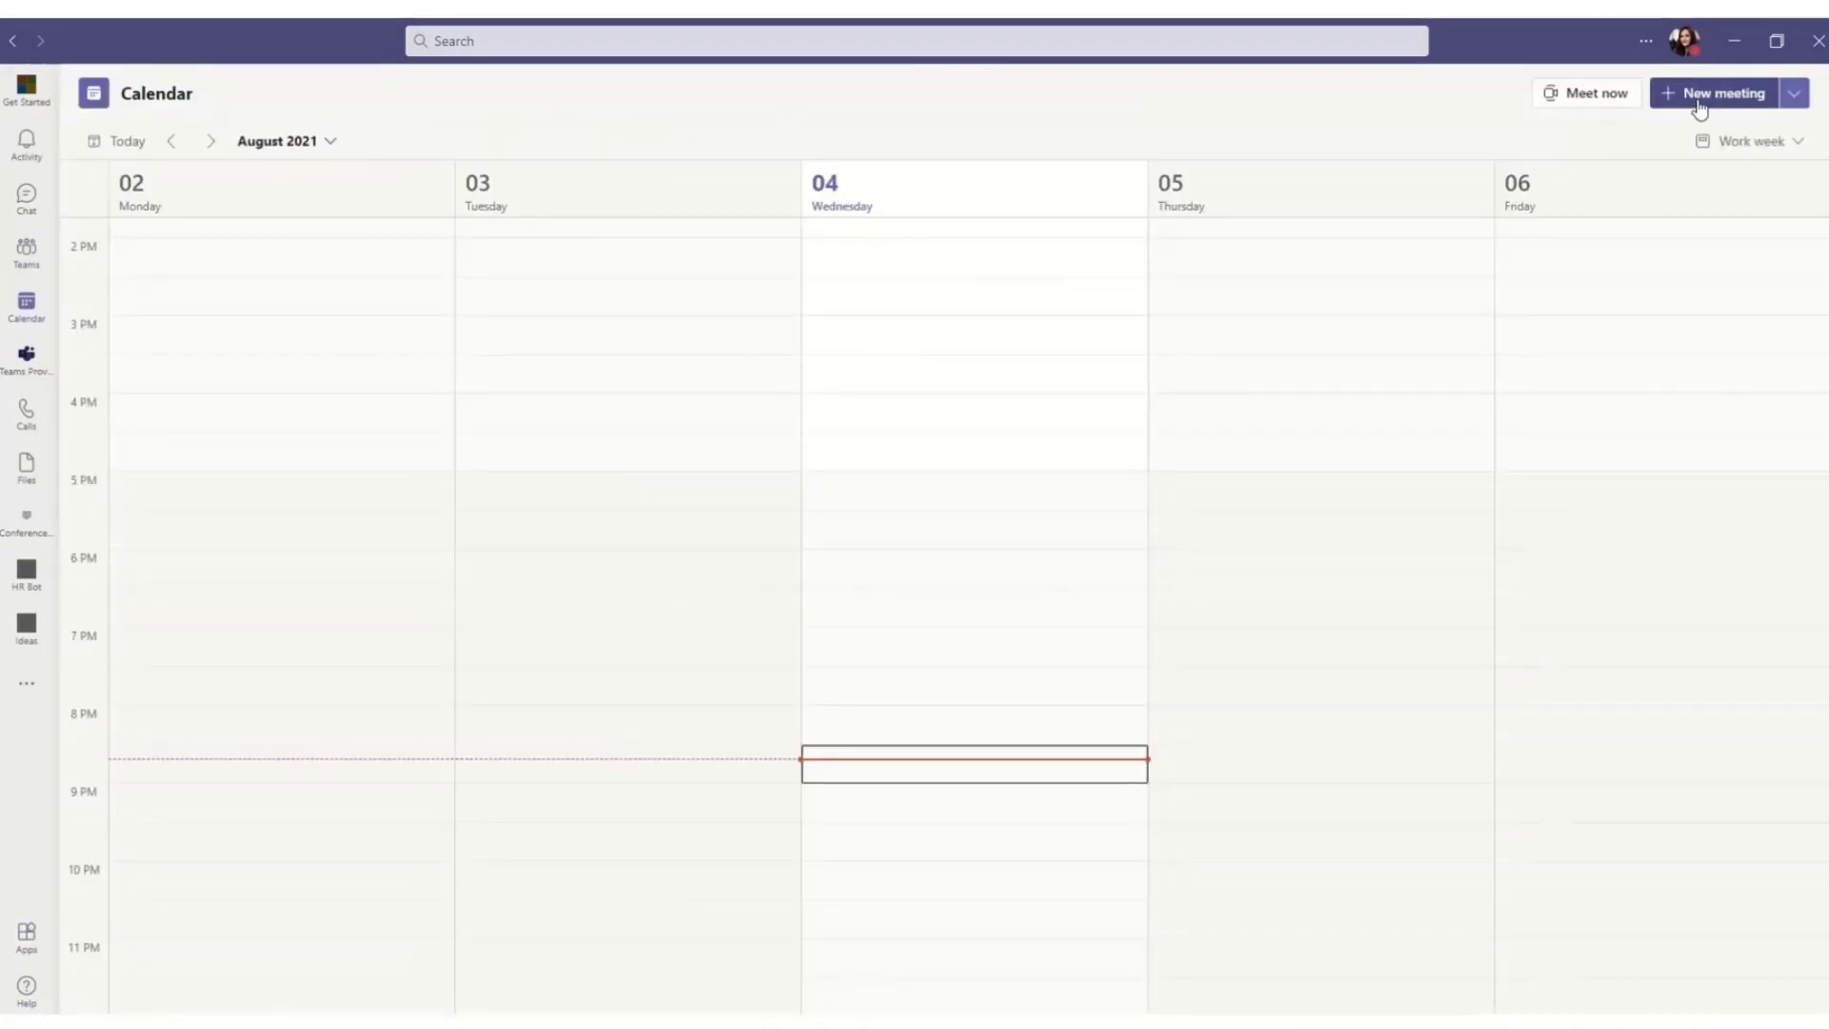
- Schedule a new Teams meeting titled Timesheet Review with one required attendee and save it
click(1701, 95)
text(Time)
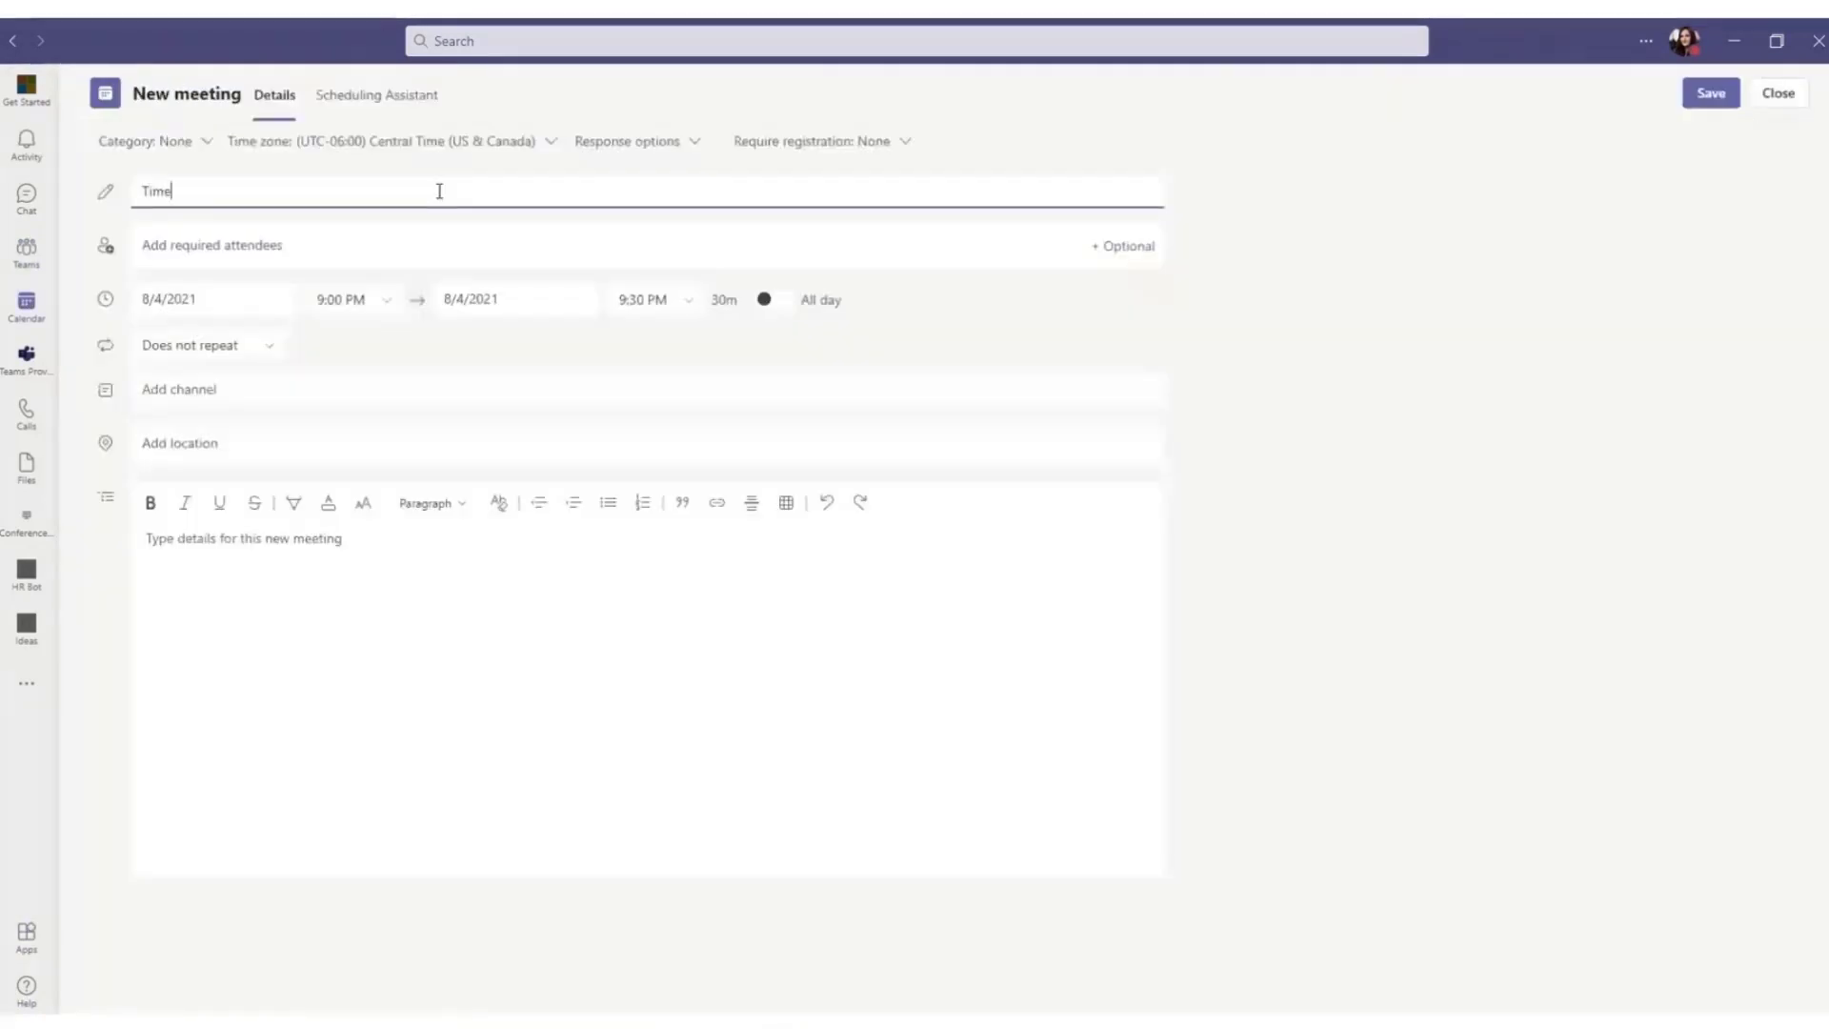
text(sheet Review)
key(Tab)
text(david)
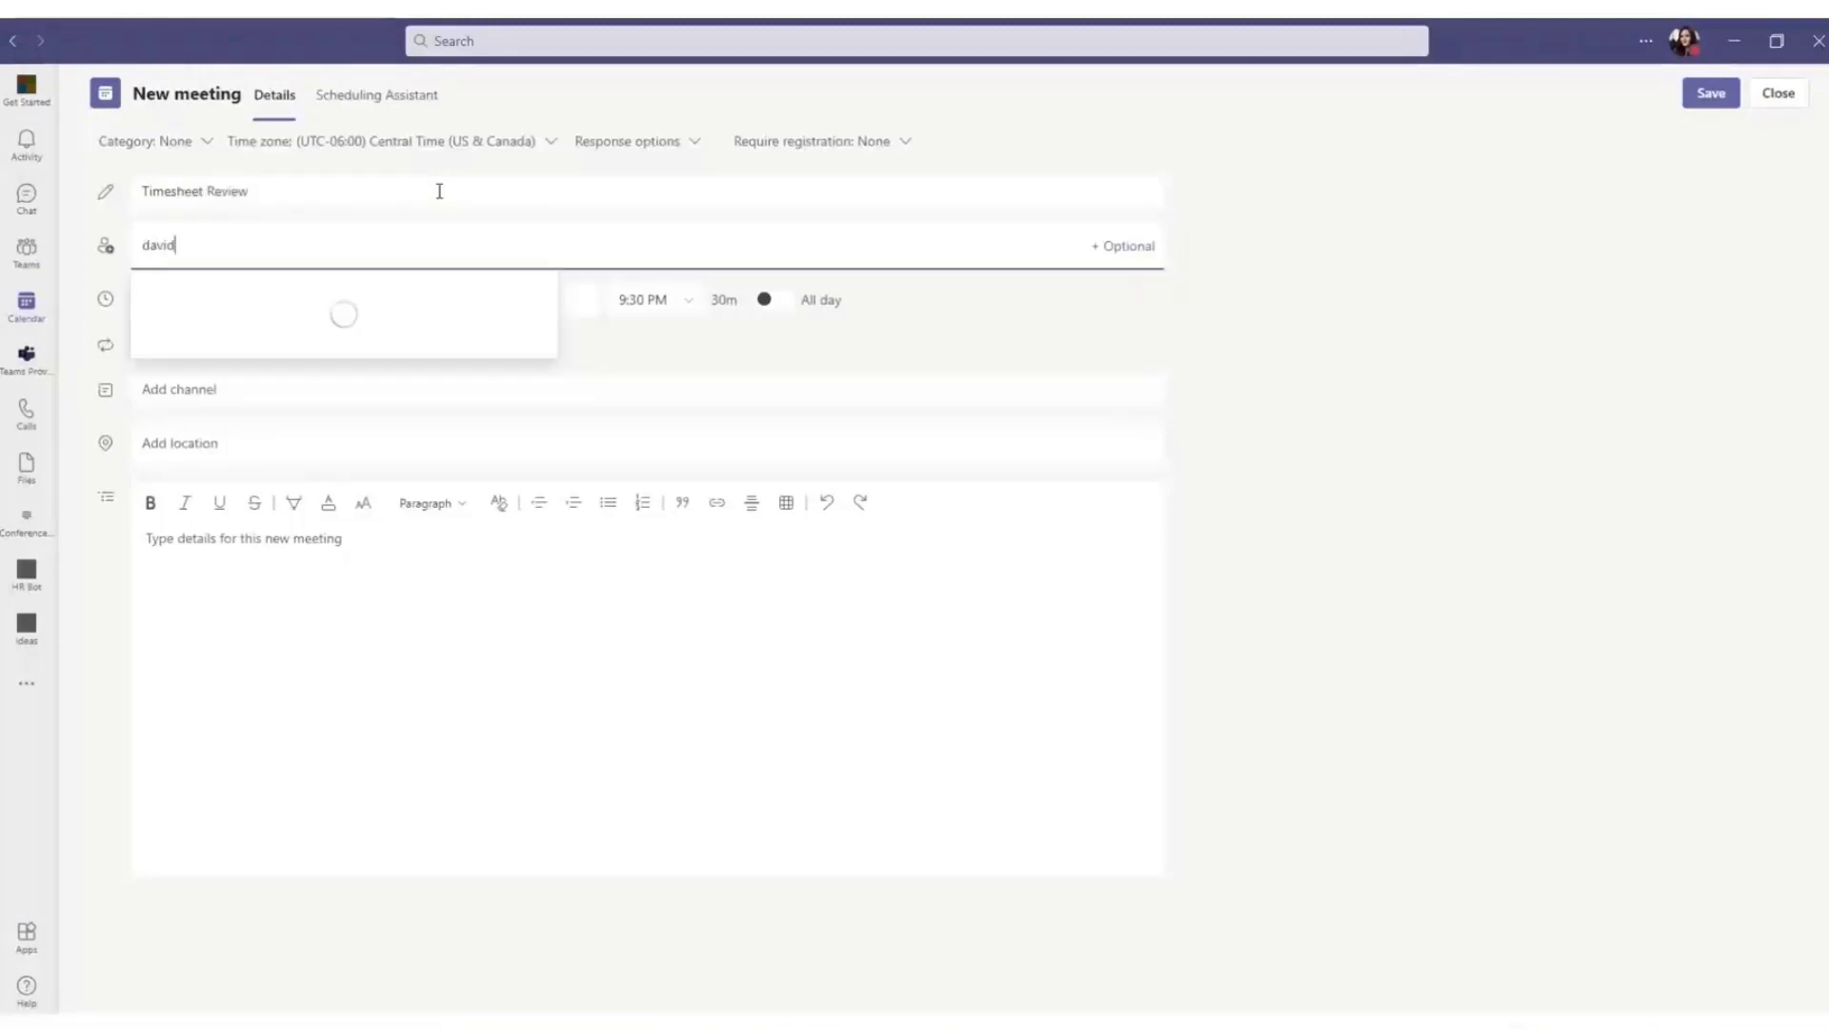
click(356, 303)
click(1711, 94)
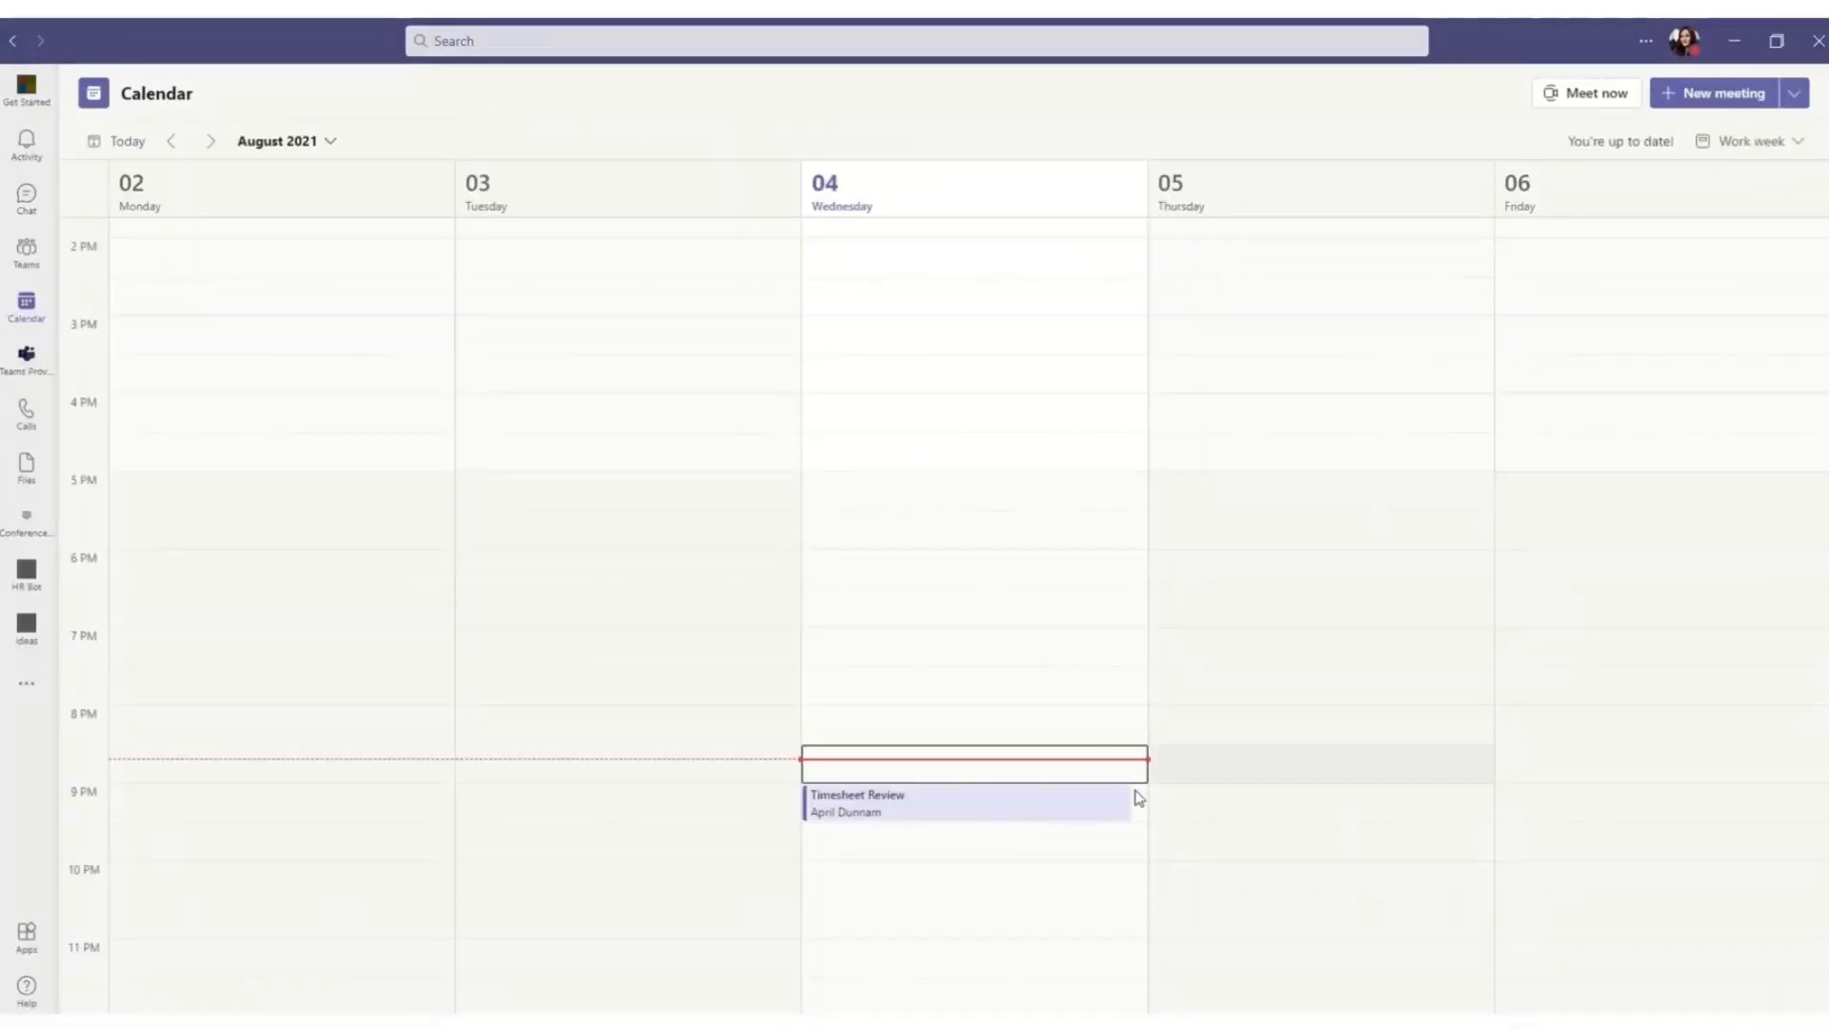
- Open the full details of the Timesheet Review meeting and add the Weekly Timesheet app as a meeting tab
click(1079, 819)
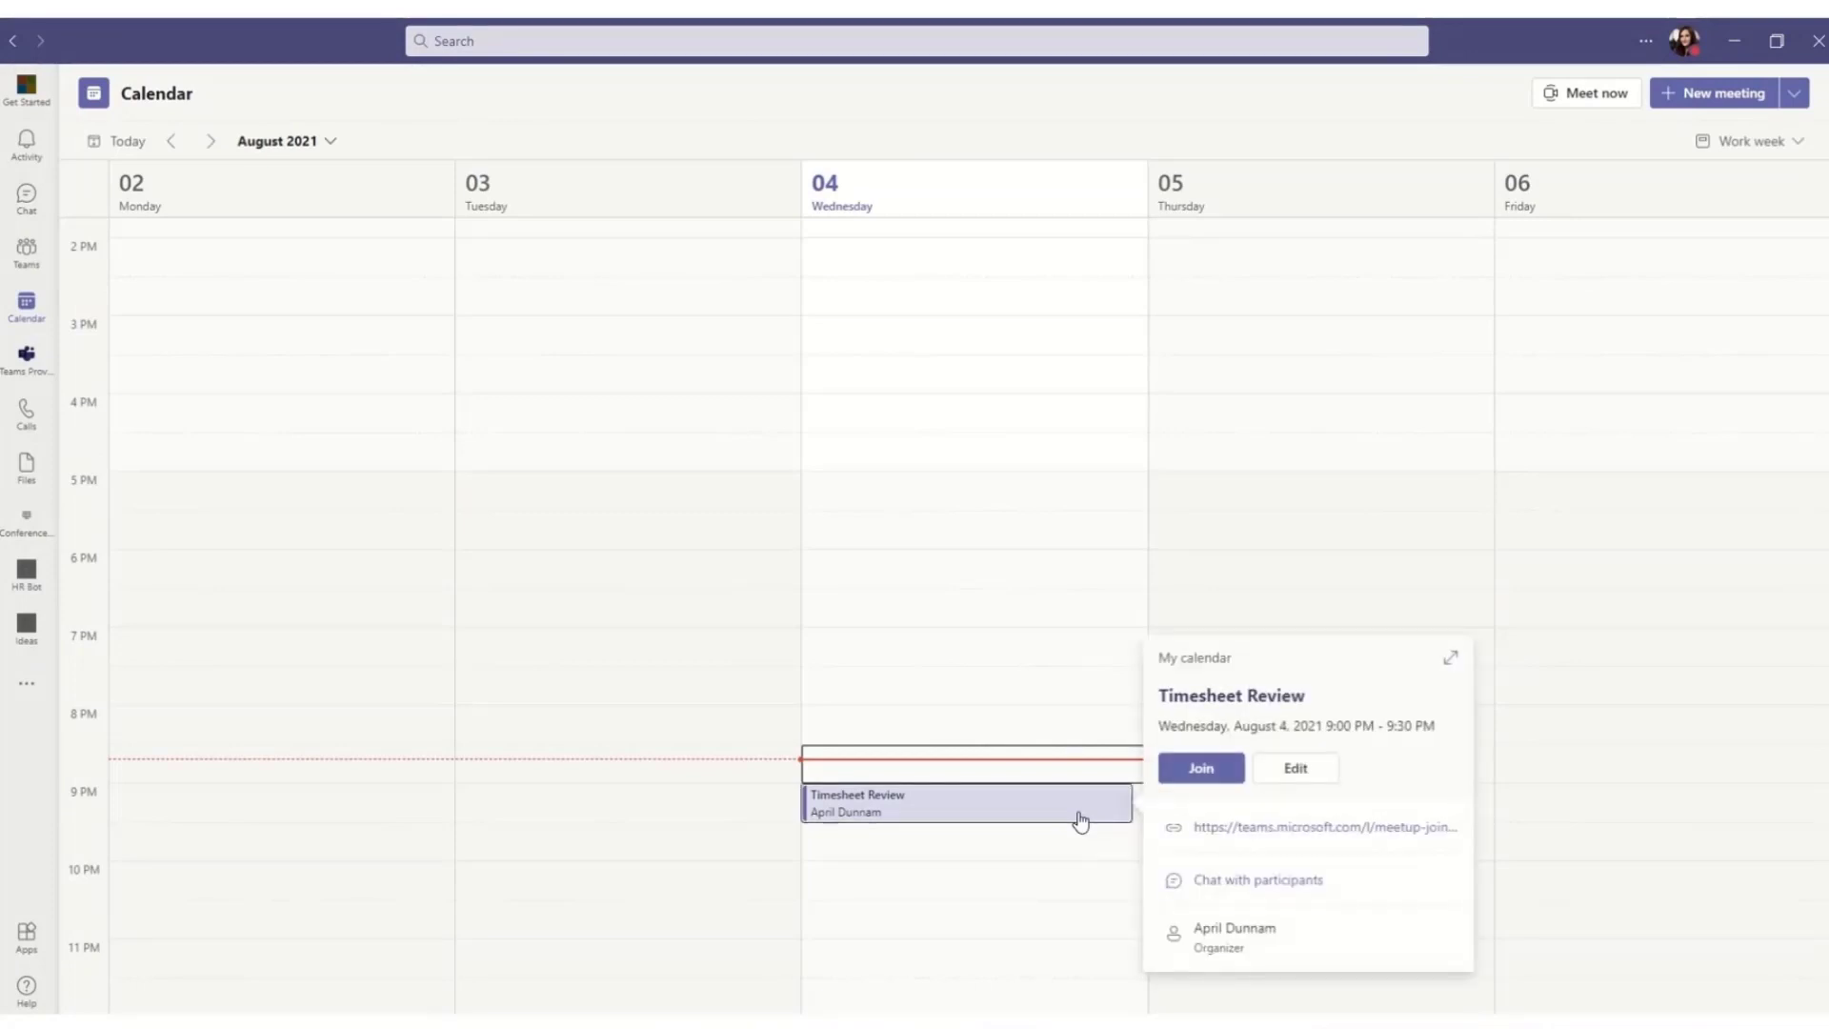
click(1452, 659)
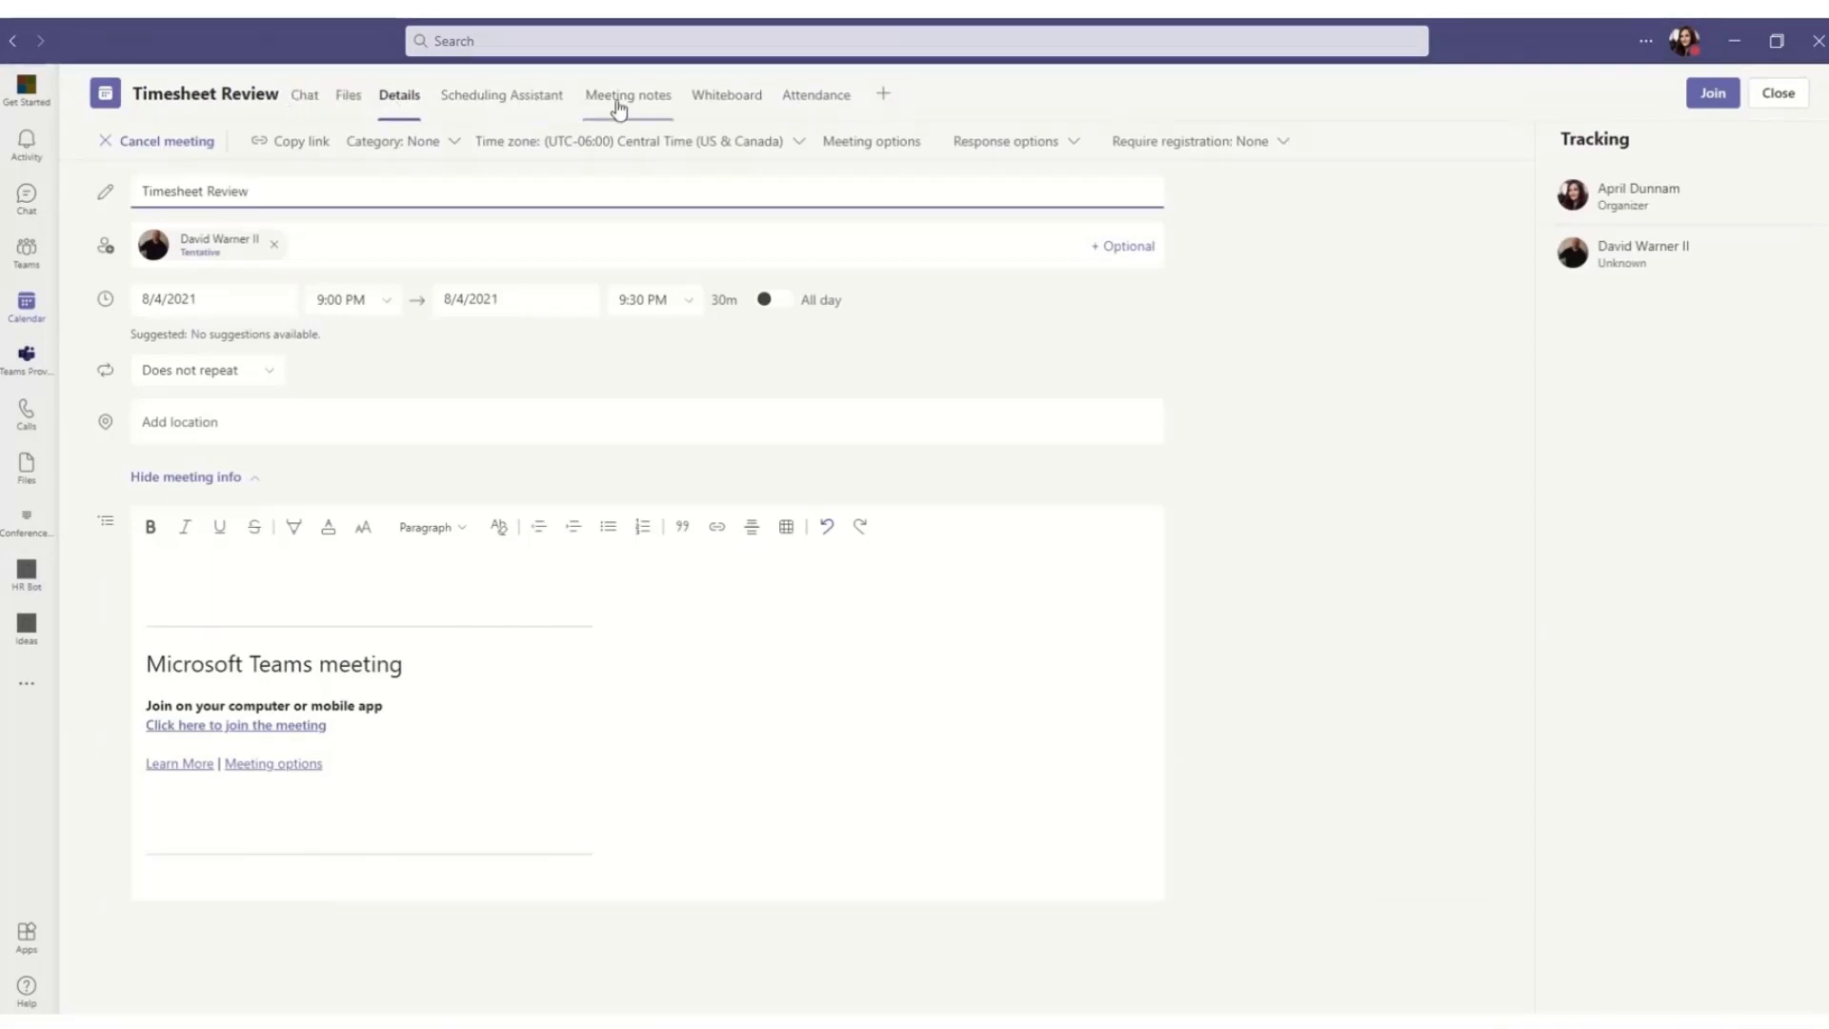
click(882, 99)
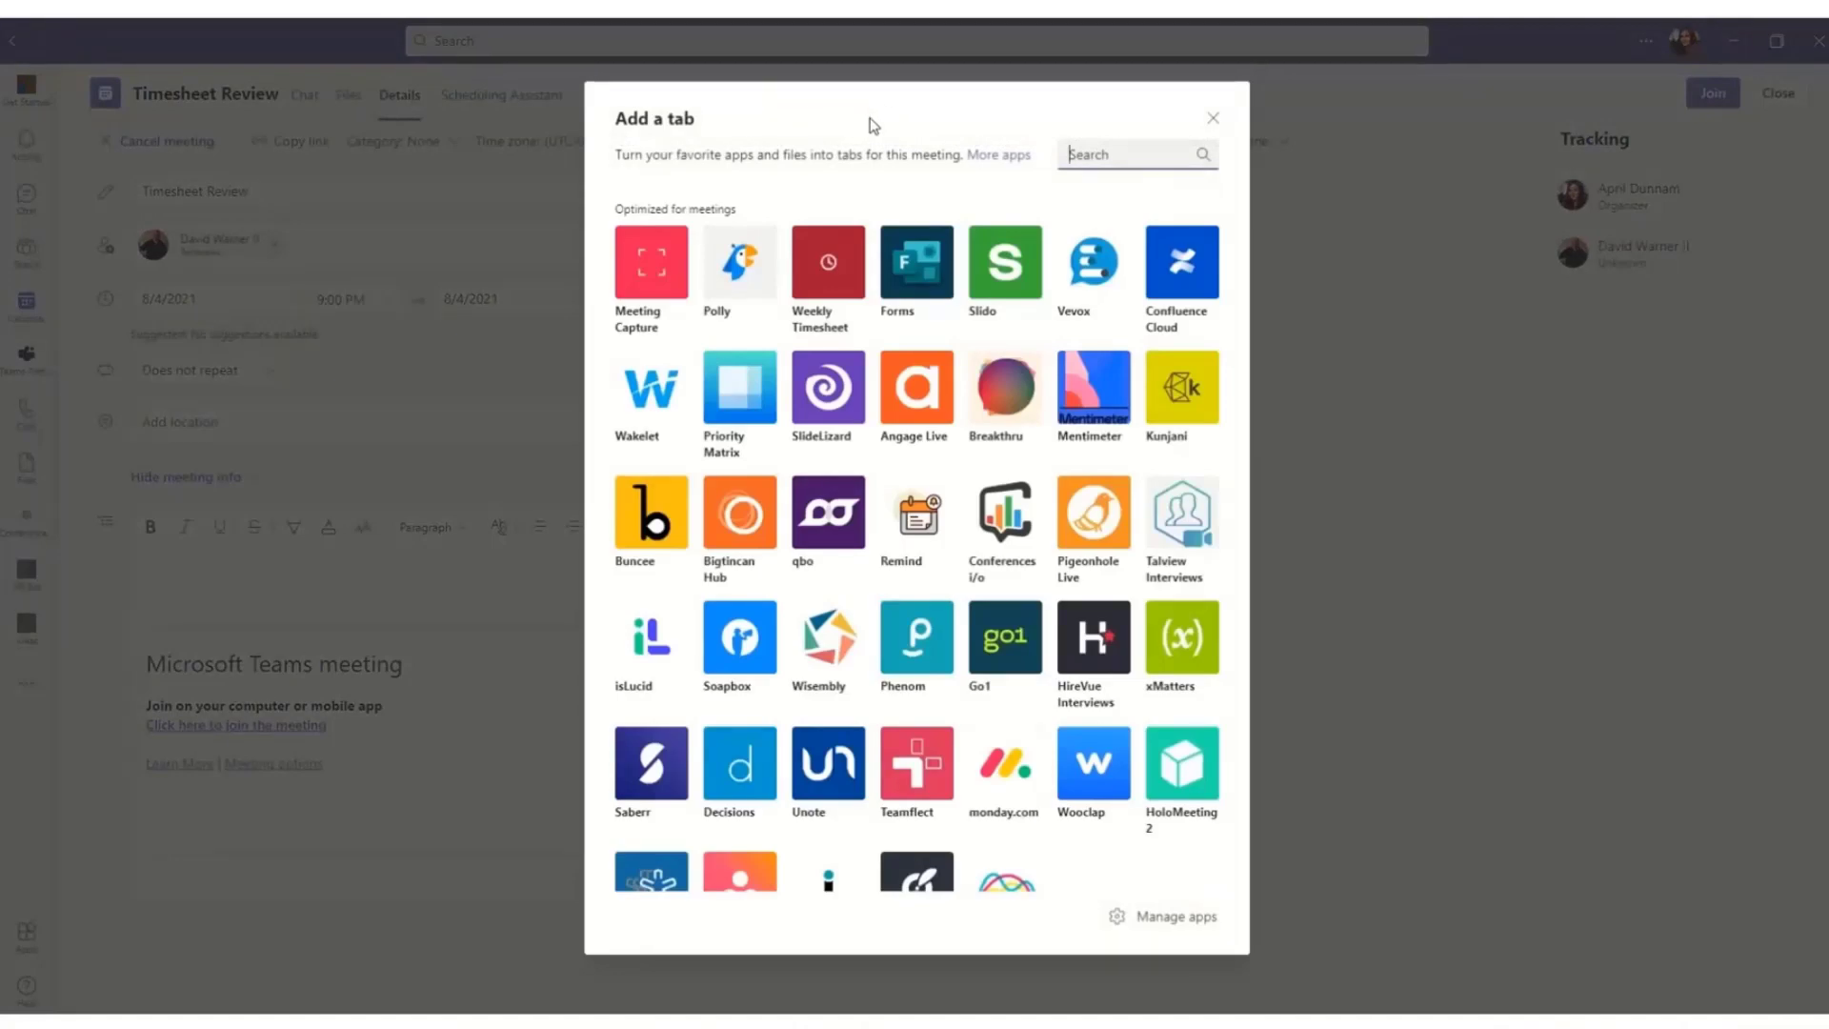
click(830, 288)
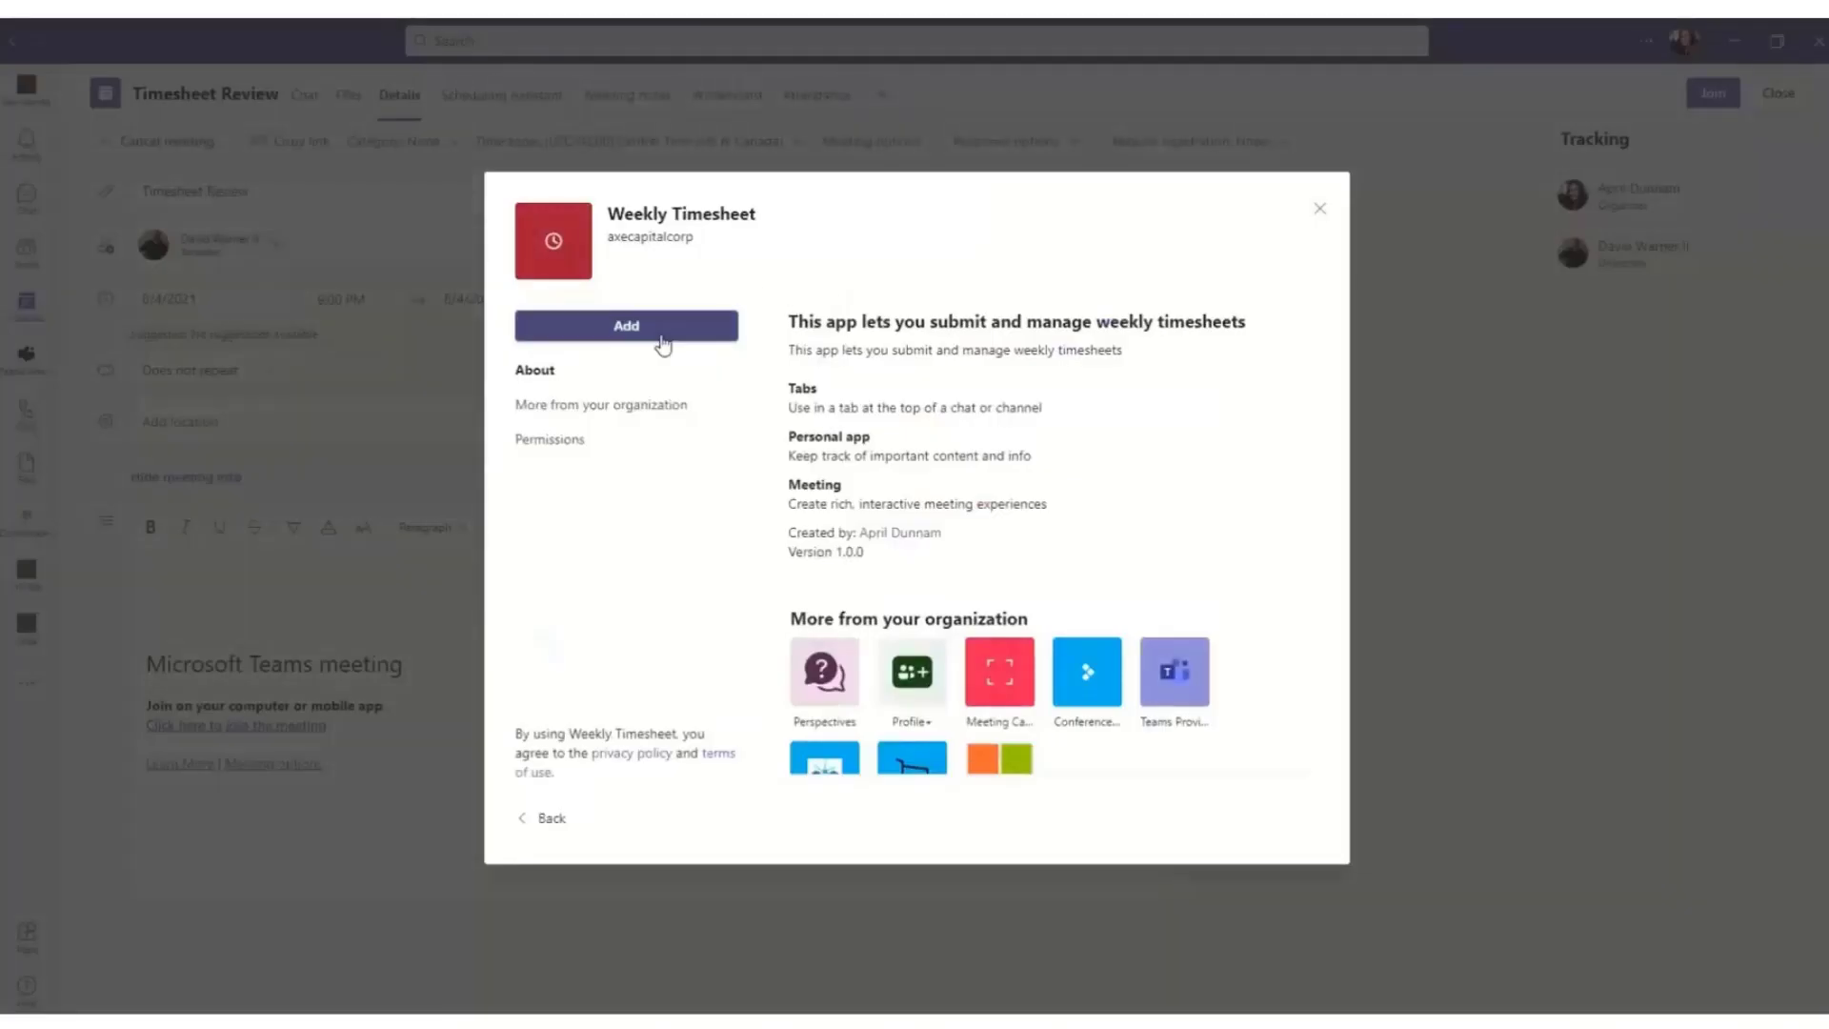
click(663, 343)
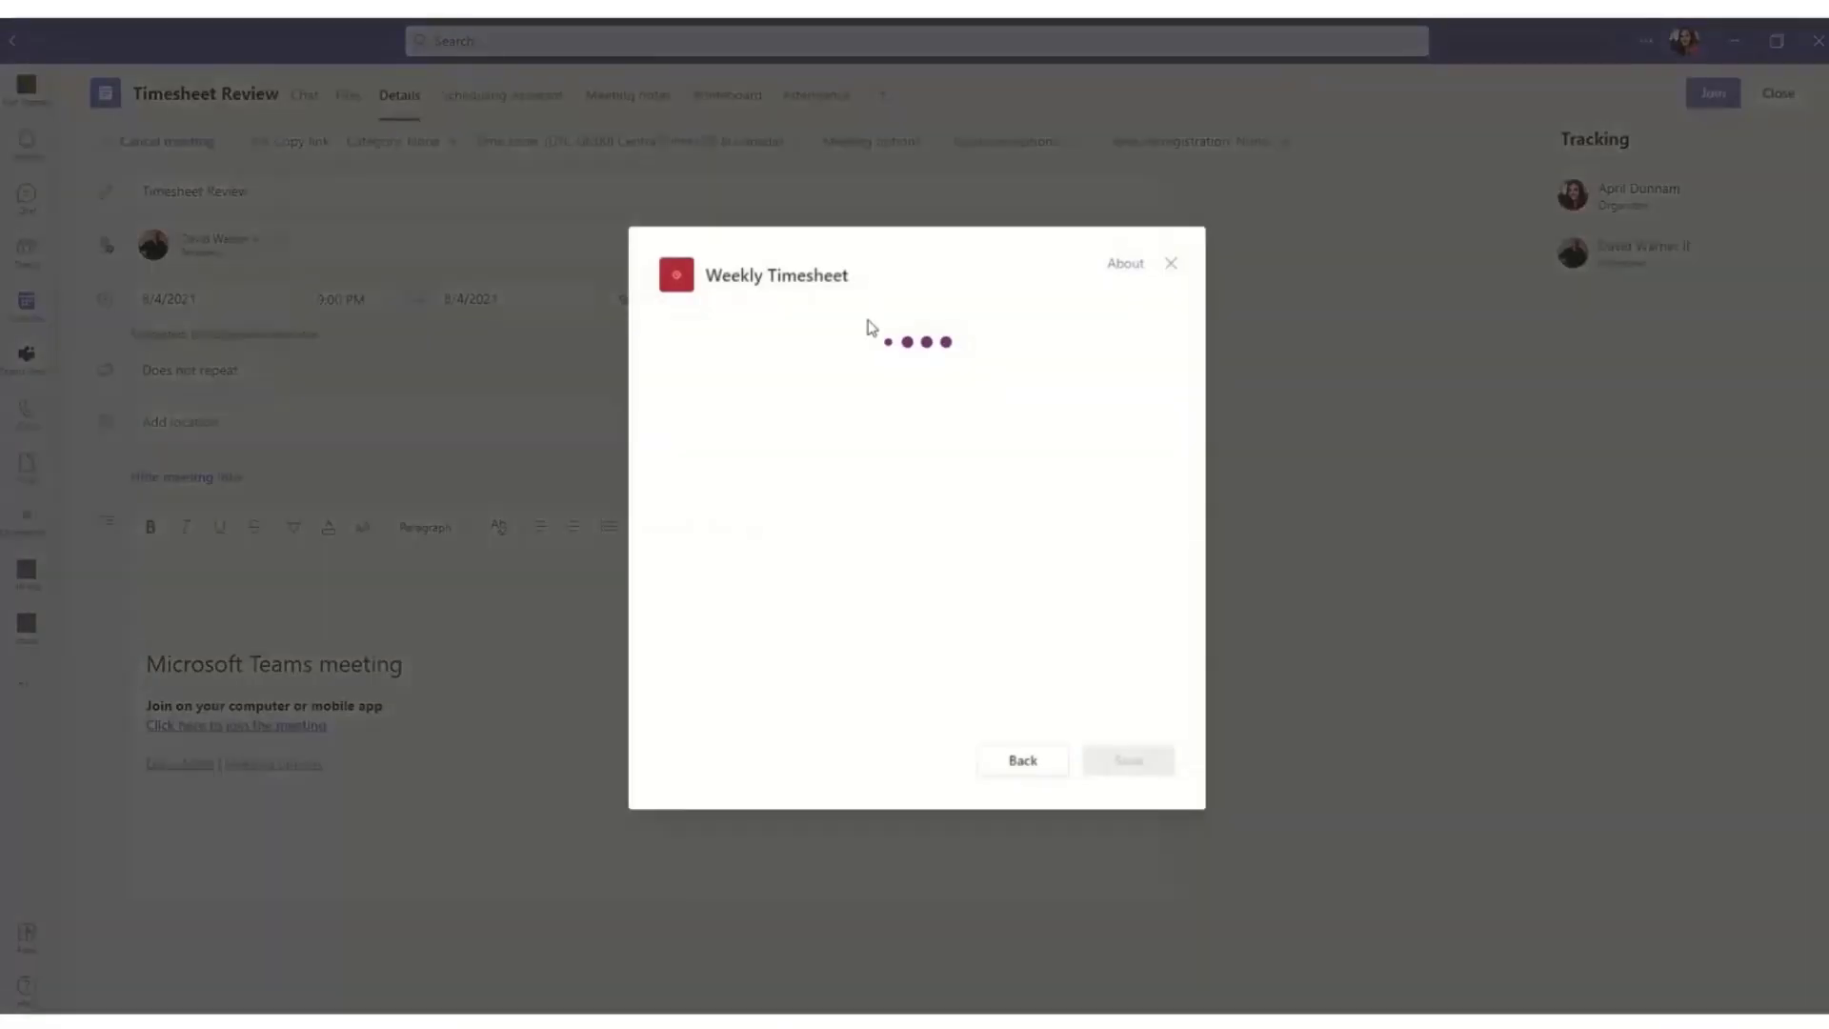
click(1128, 762)
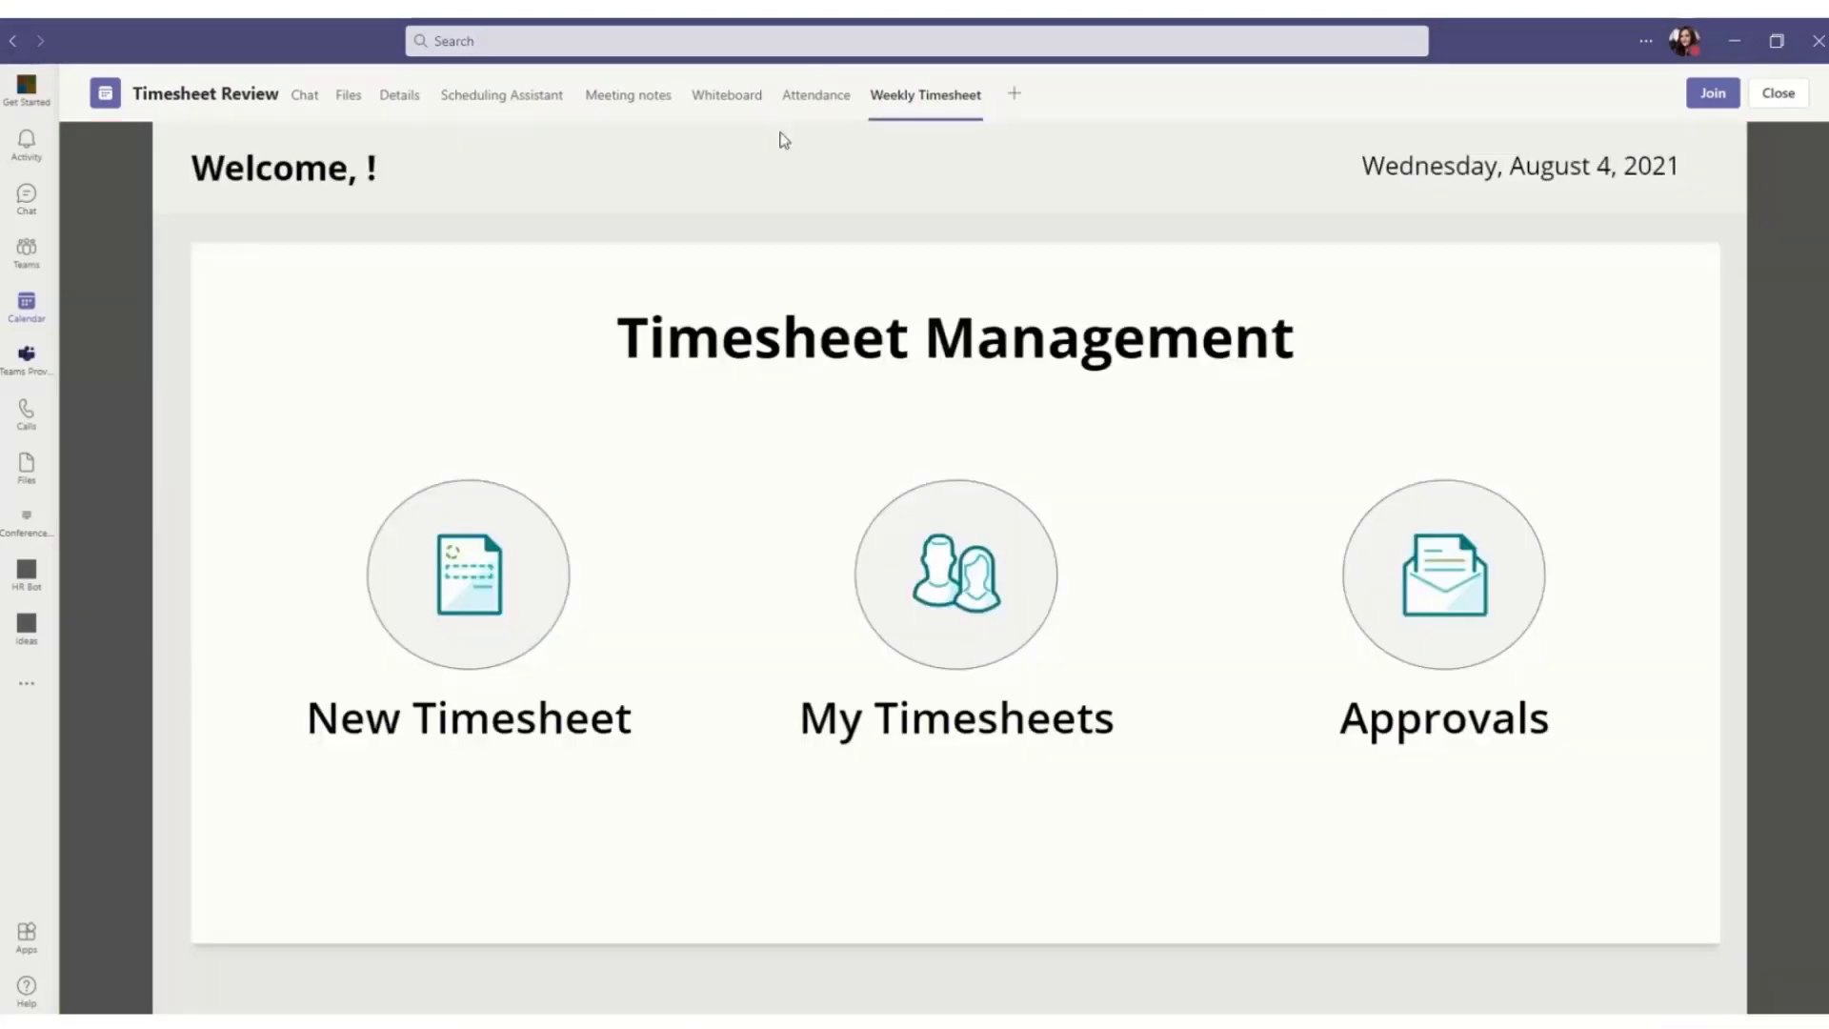
- Look through My Timesheets, the 11/2/2020 - 11/8/2020 time card and the New Timesheet form in the Weekly Timesheet app
click(988, 772)
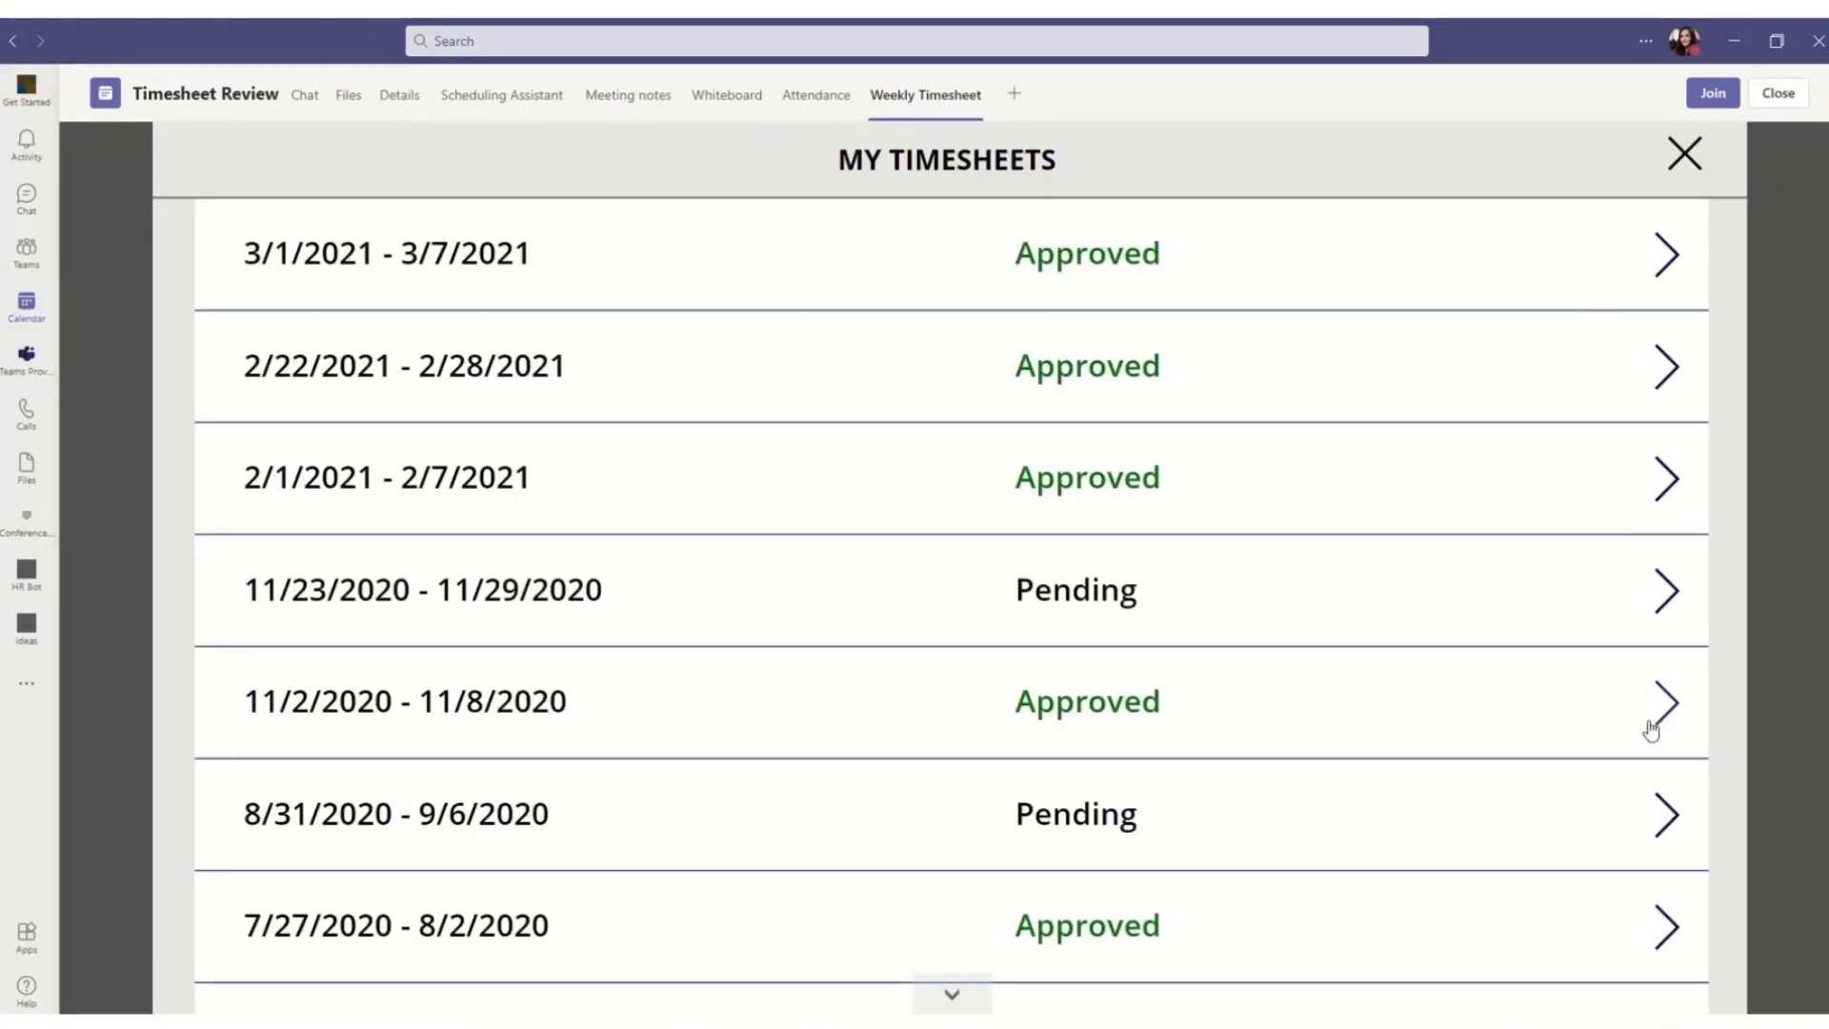
click(1651, 729)
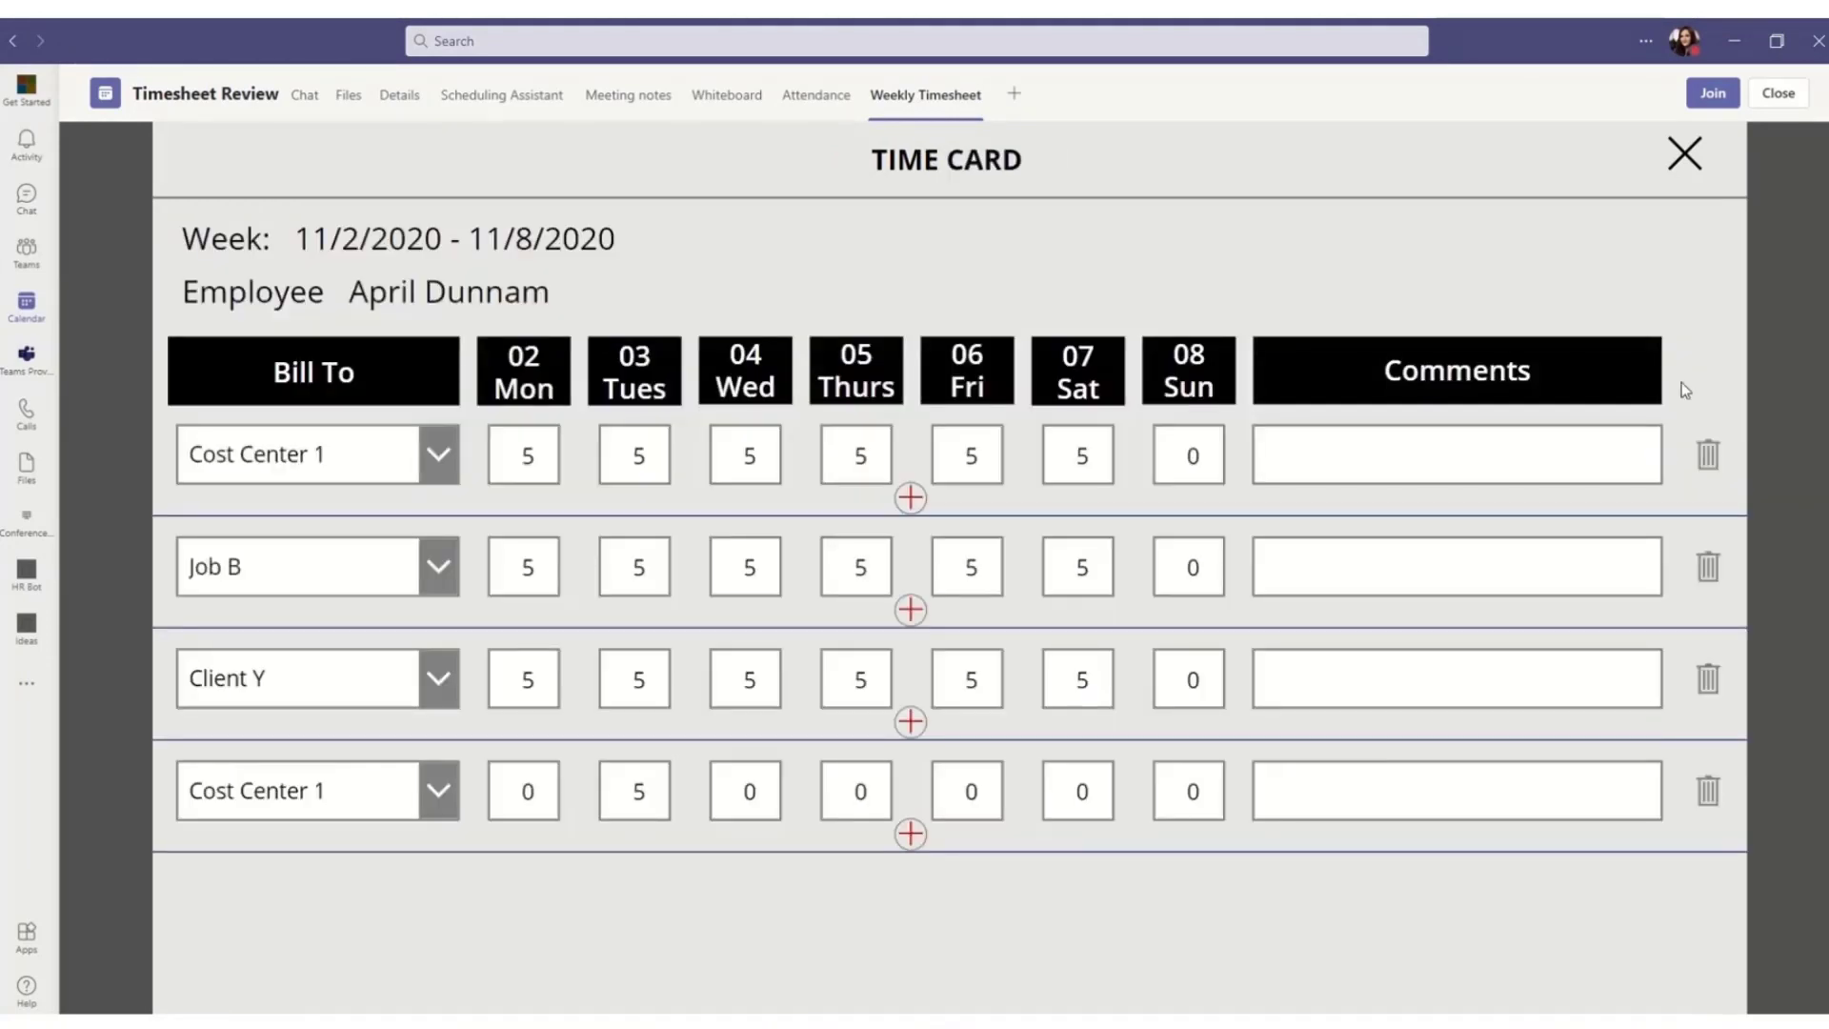
click(1682, 160)
click(1681, 158)
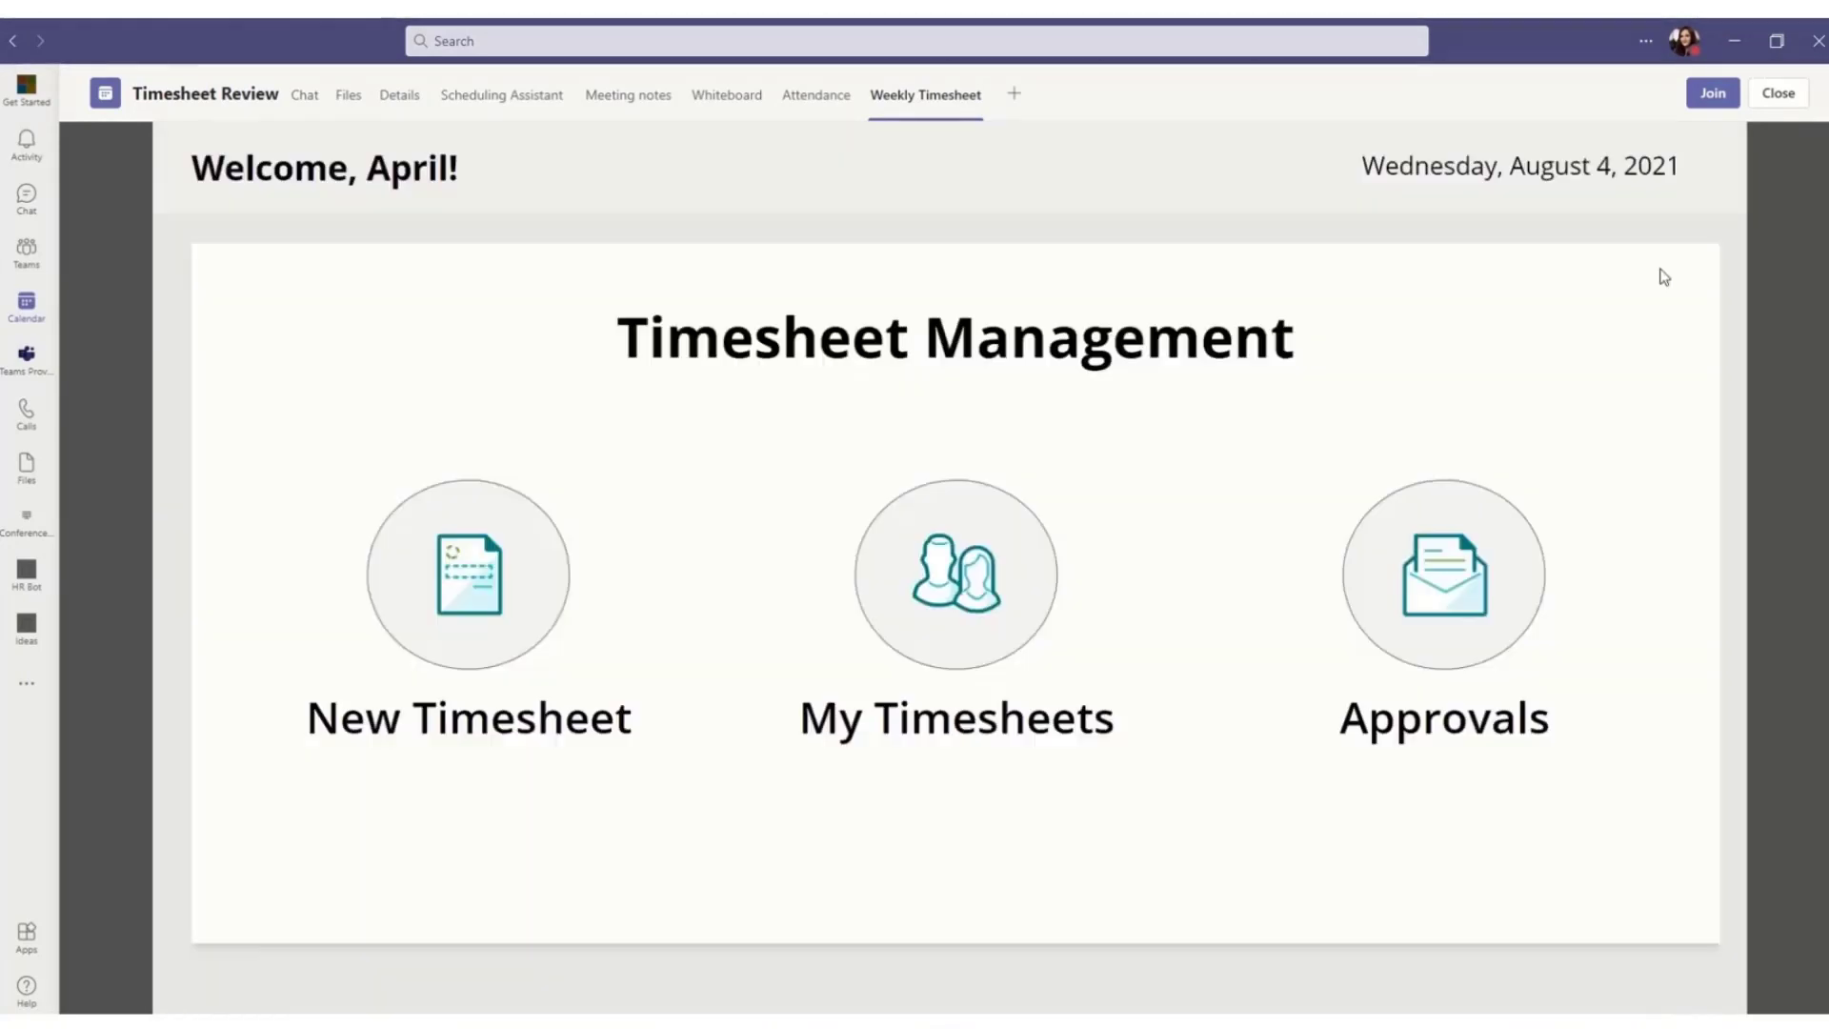
click(461, 698)
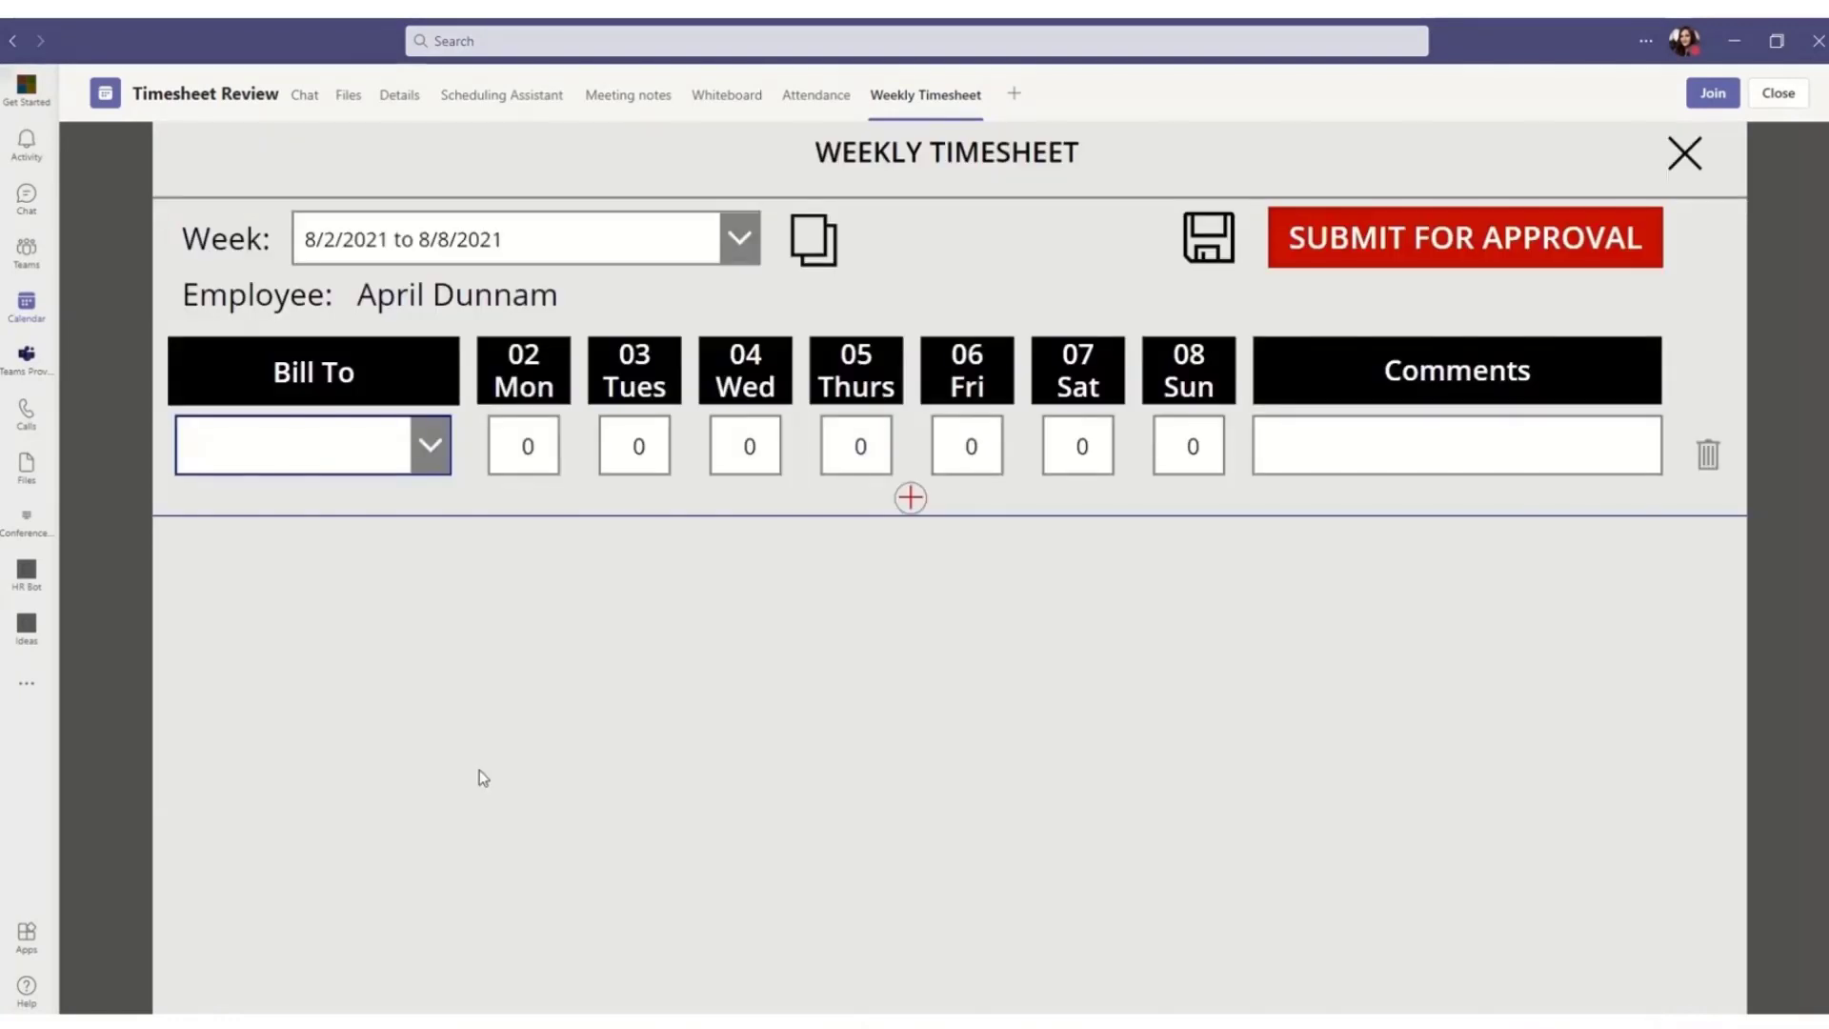
click(1685, 153)
- Return to the Timesheet Review meeting details and join the meeting without audio
click(794, 110)
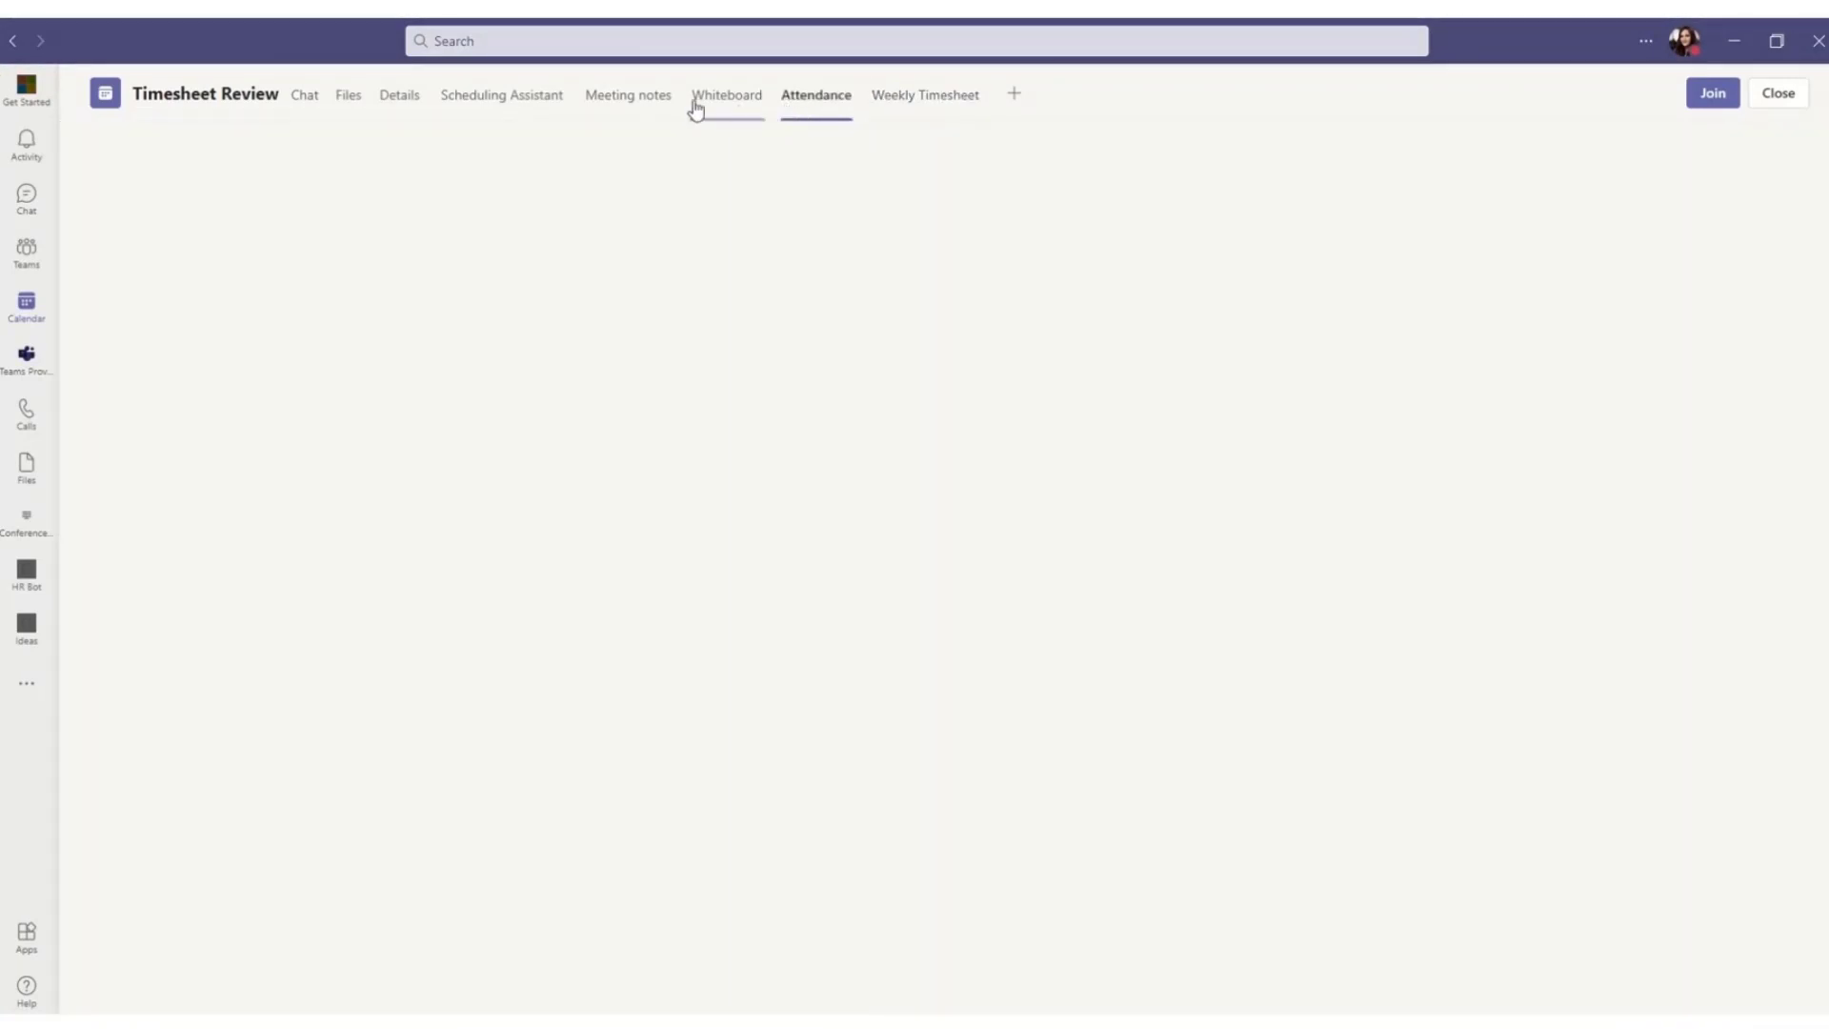
click(409, 110)
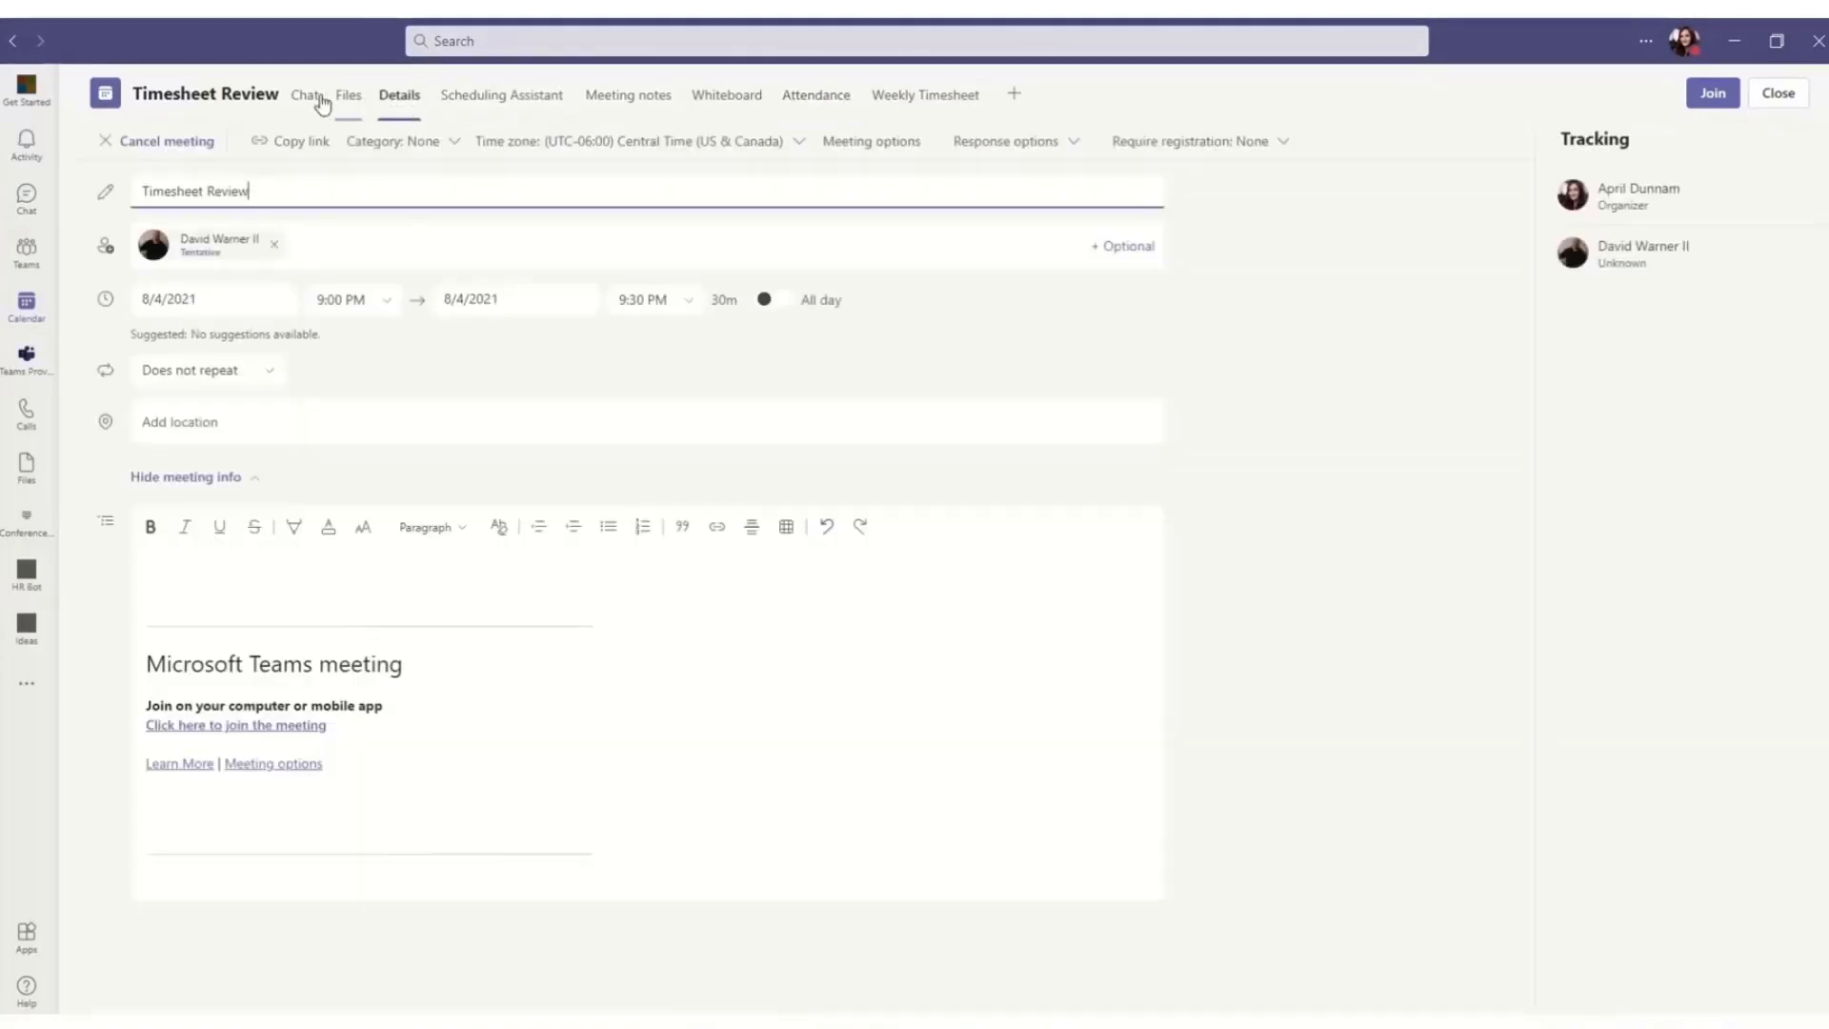
click(1712, 93)
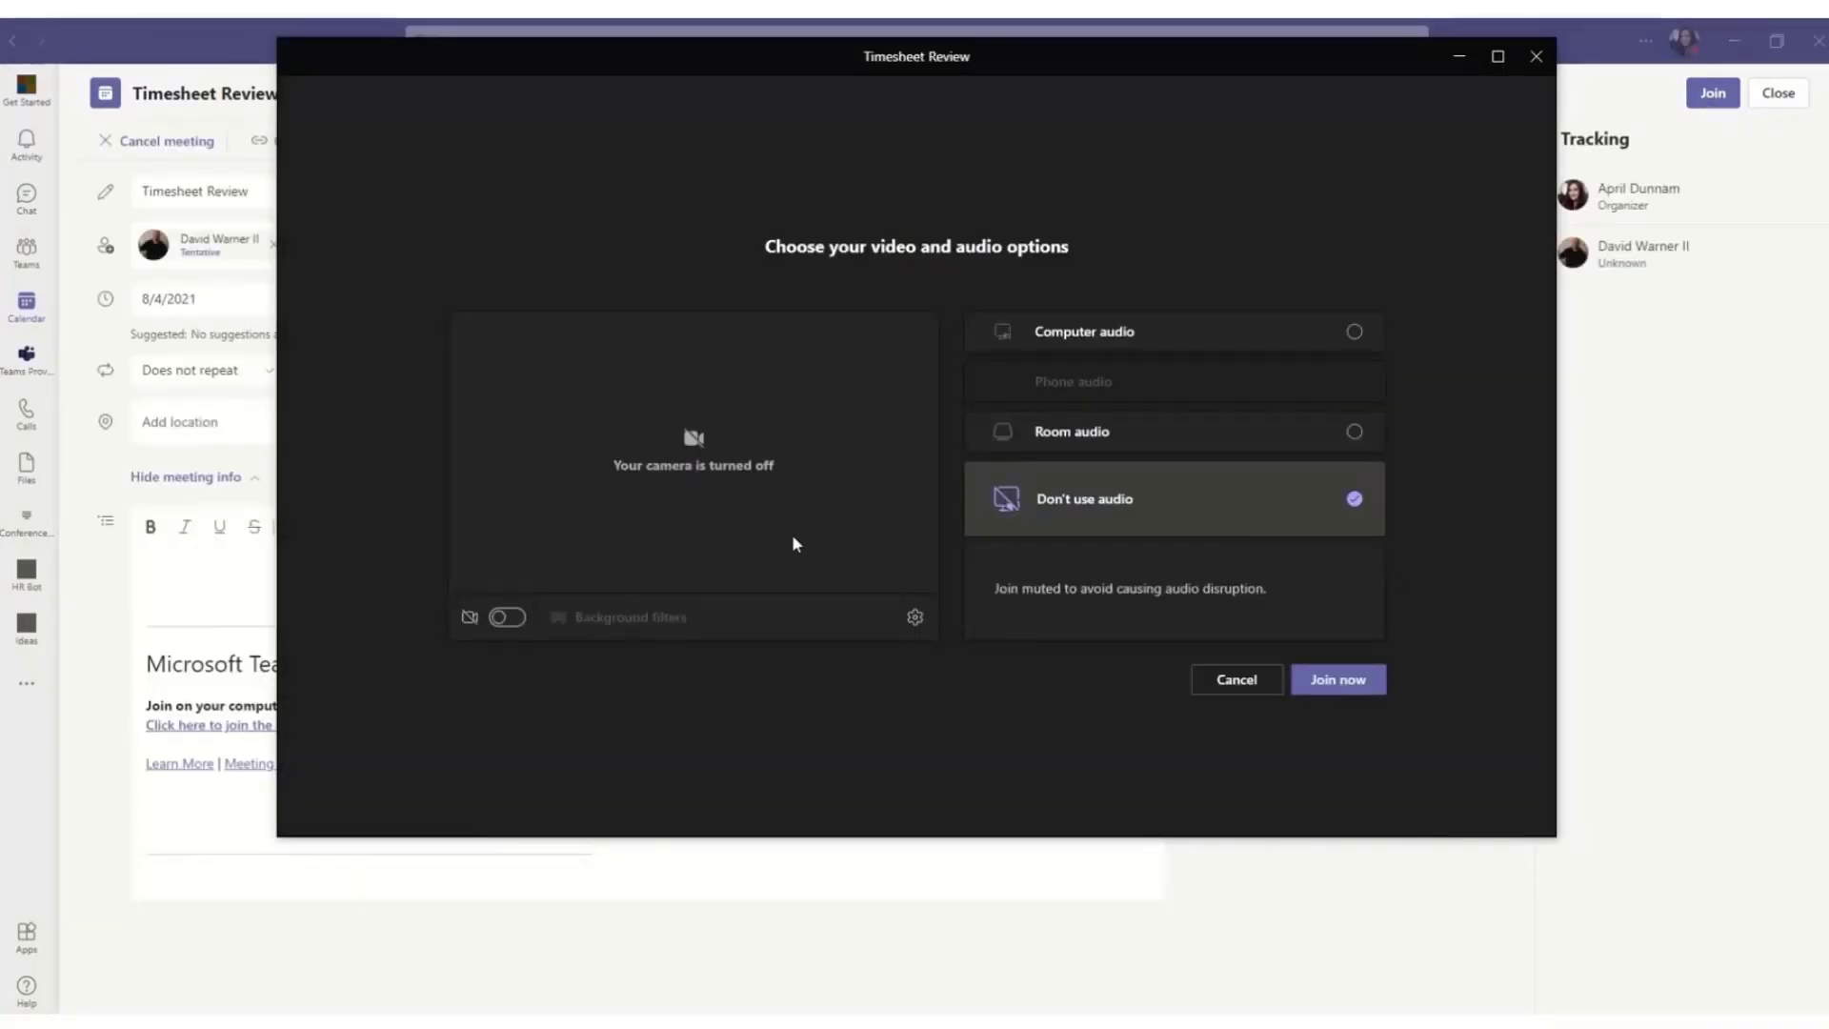
click(1363, 678)
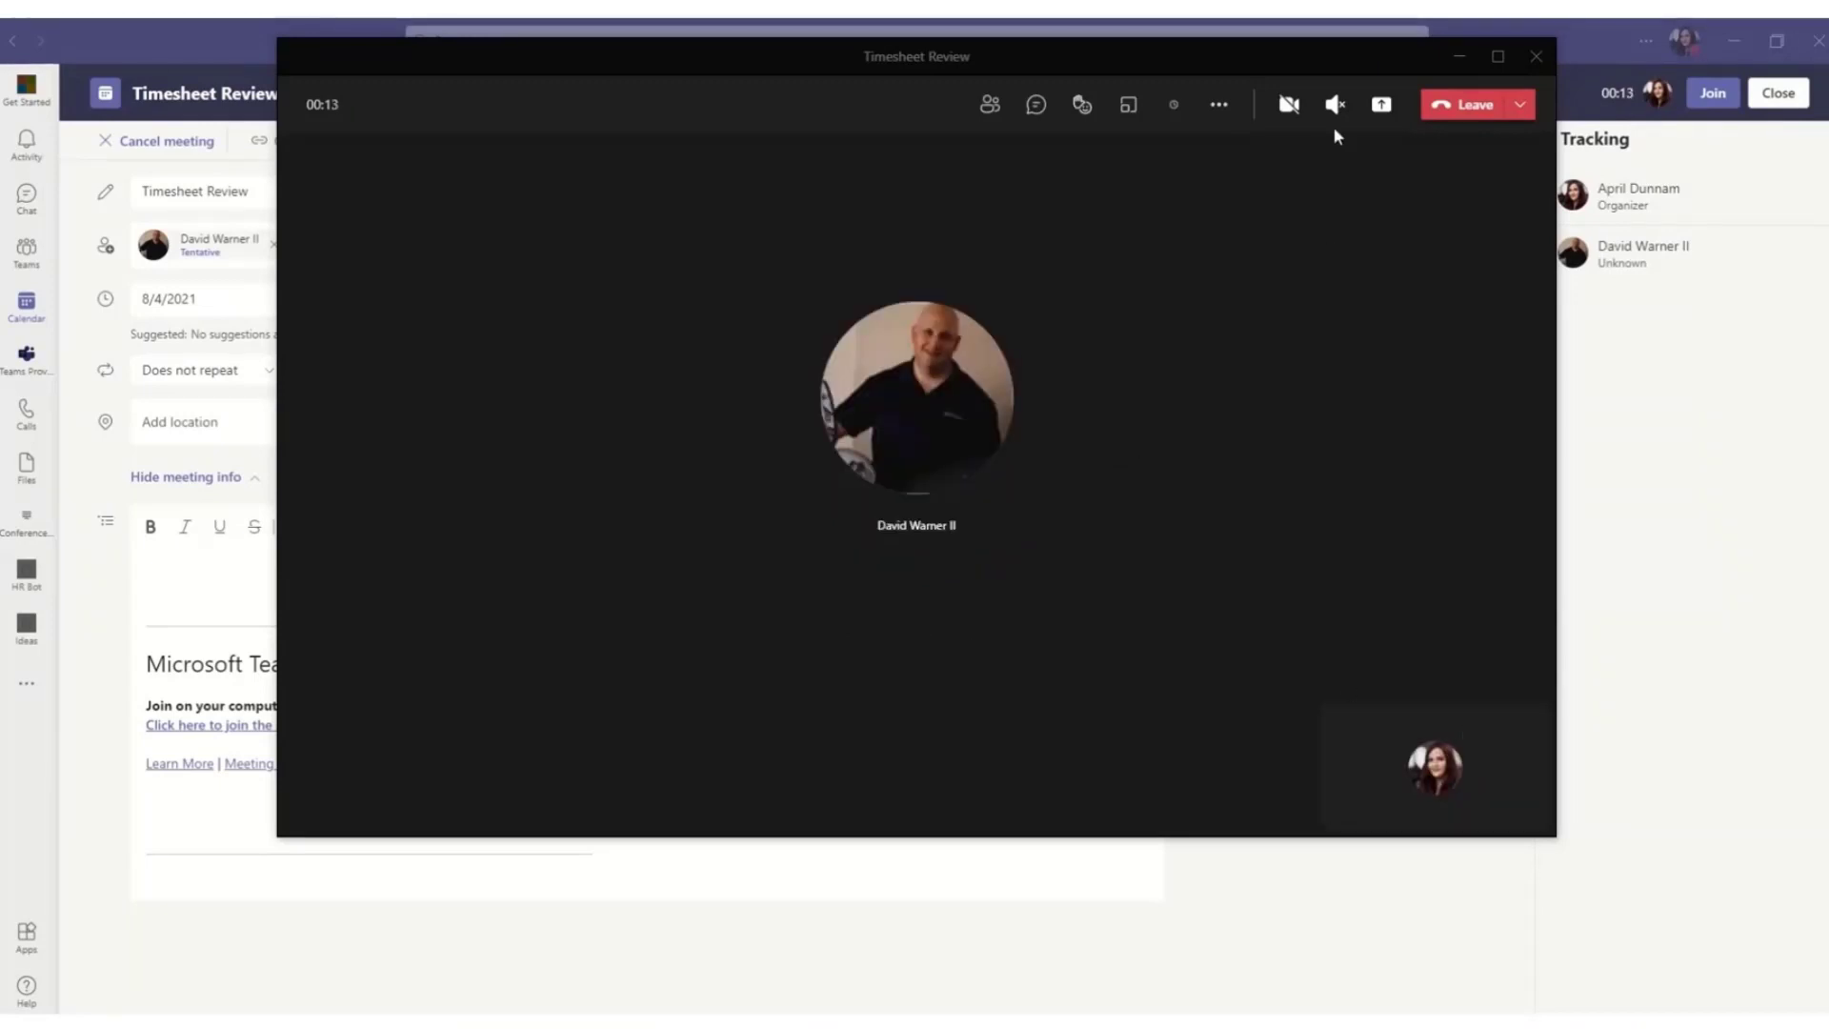
- Add the Weekly Timesheet app to the running meeting and maximize the meeting window
click(1219, 107)
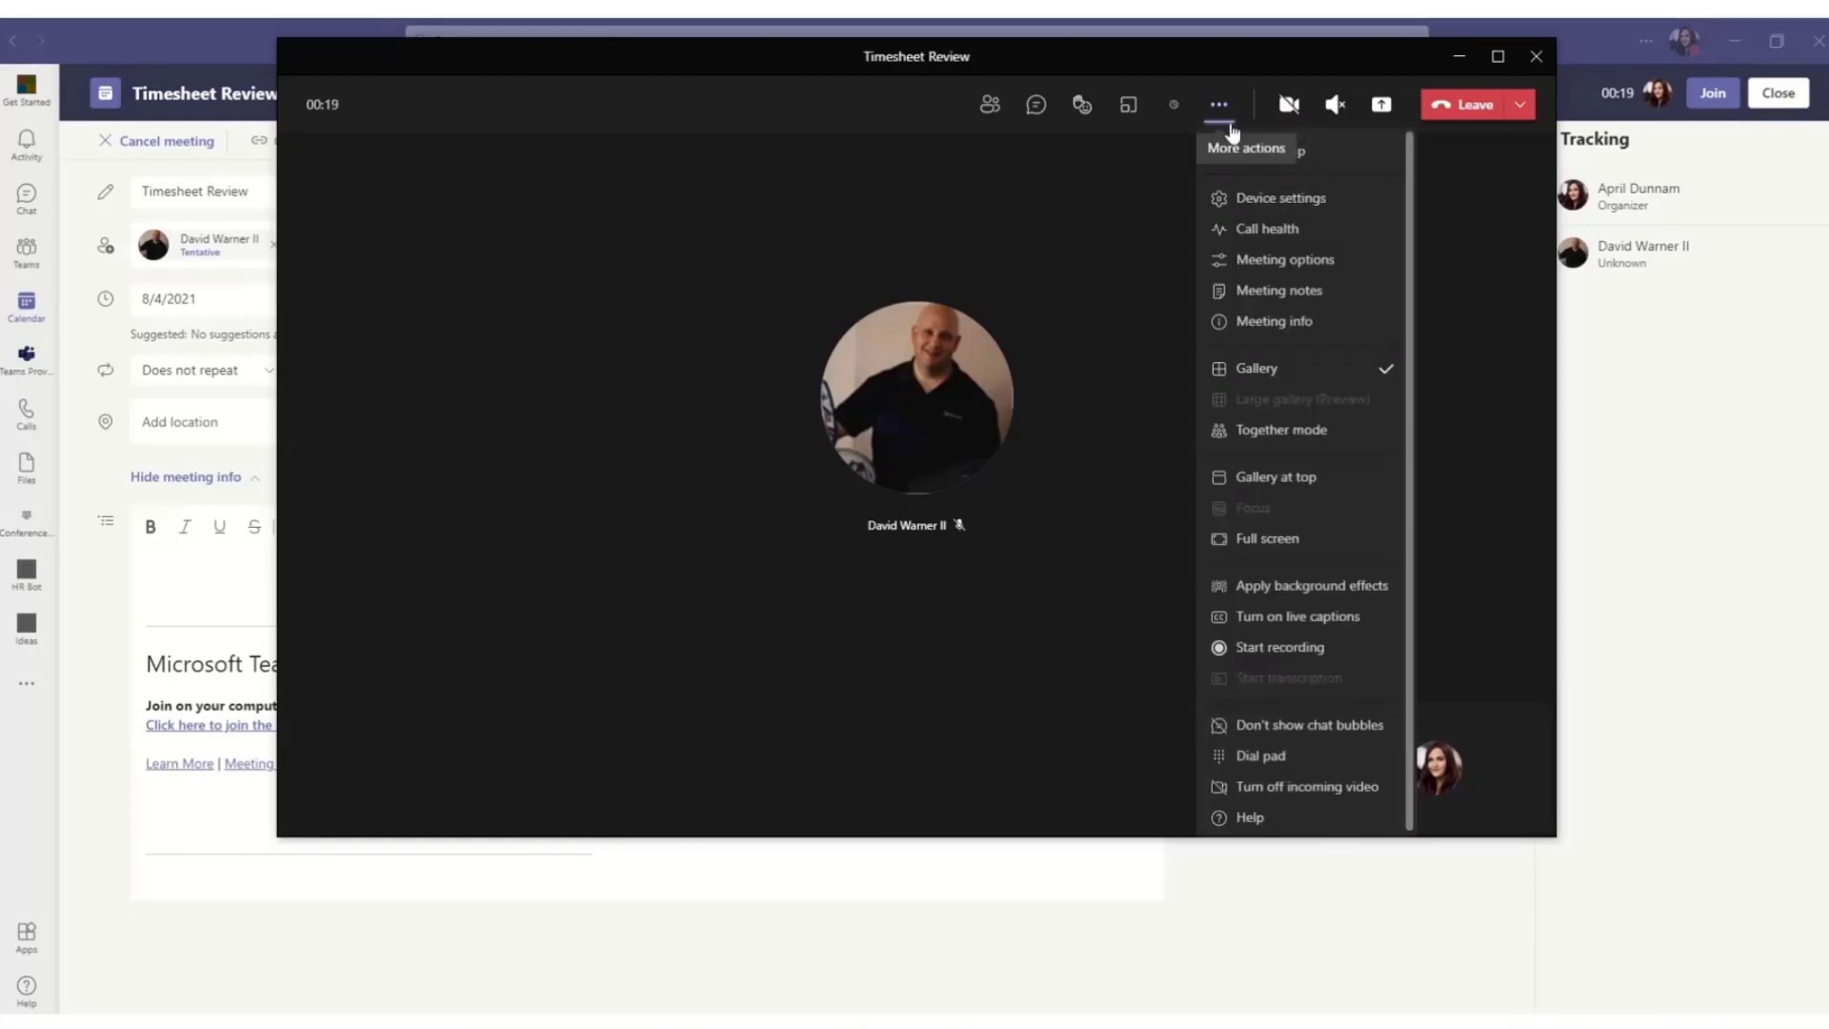
click(1334, 151)
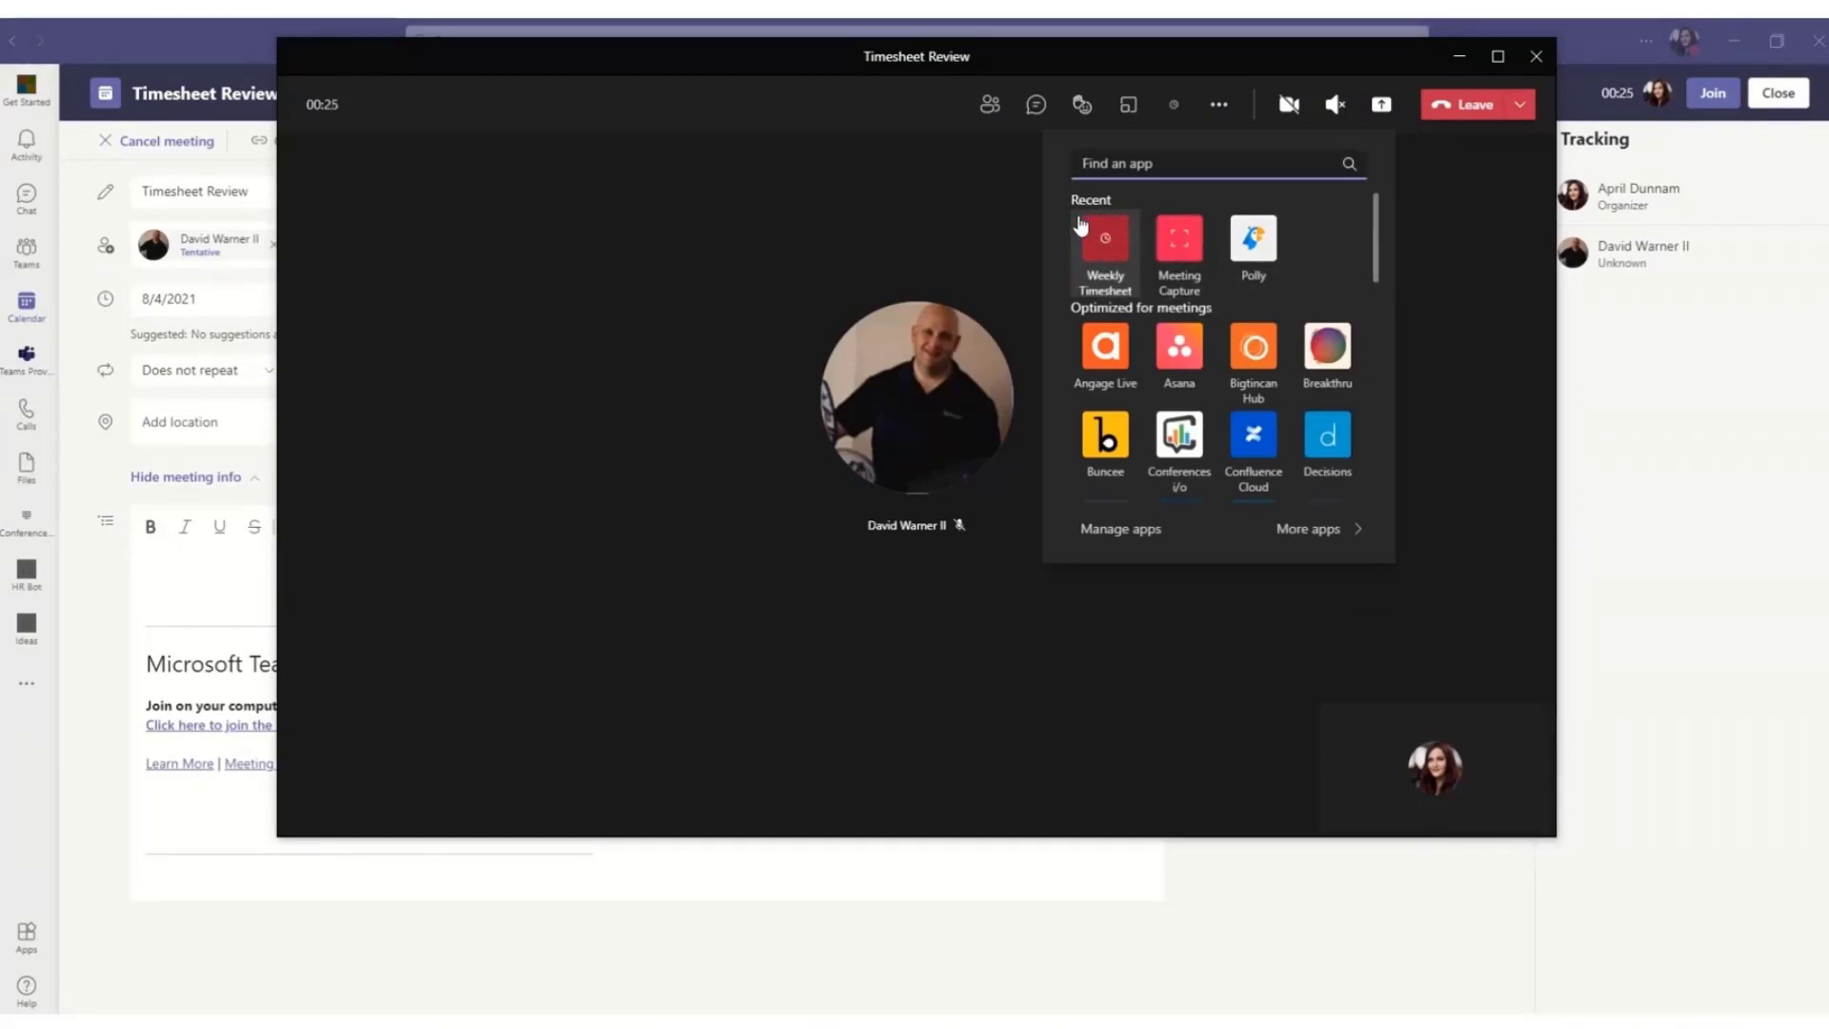
click(1125, 274)
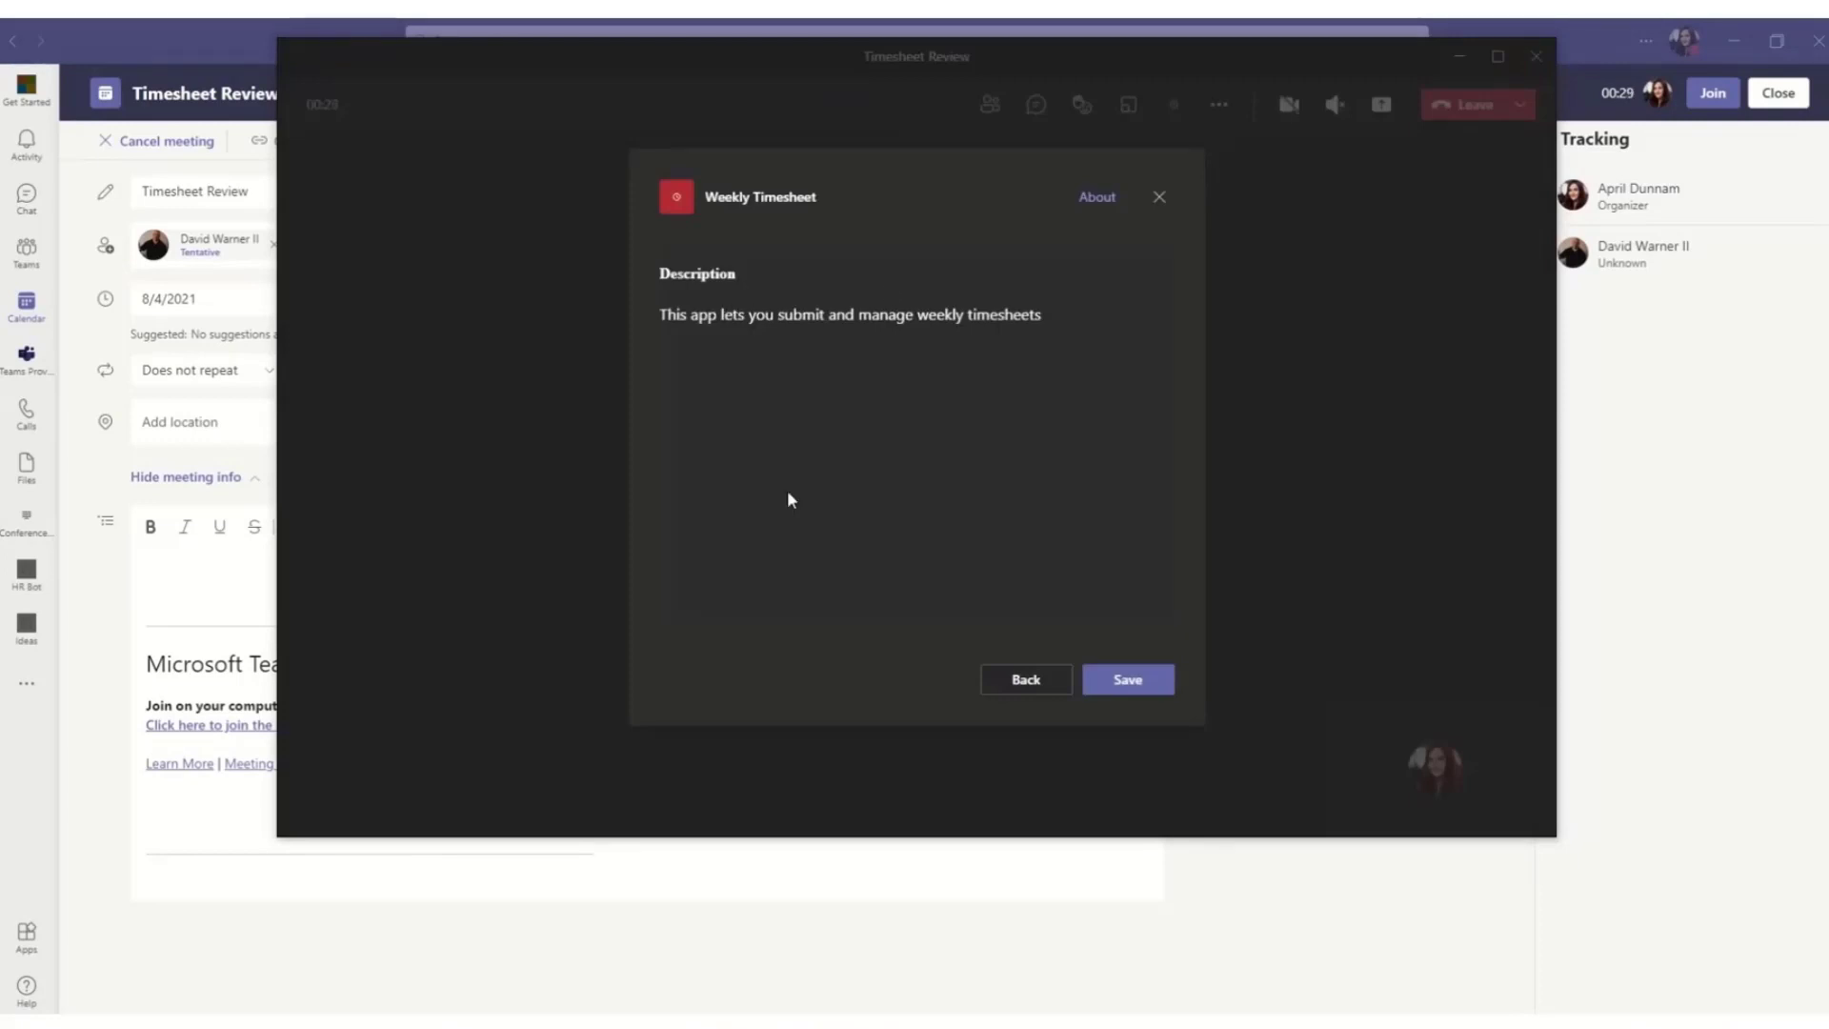
click(1127, 682)
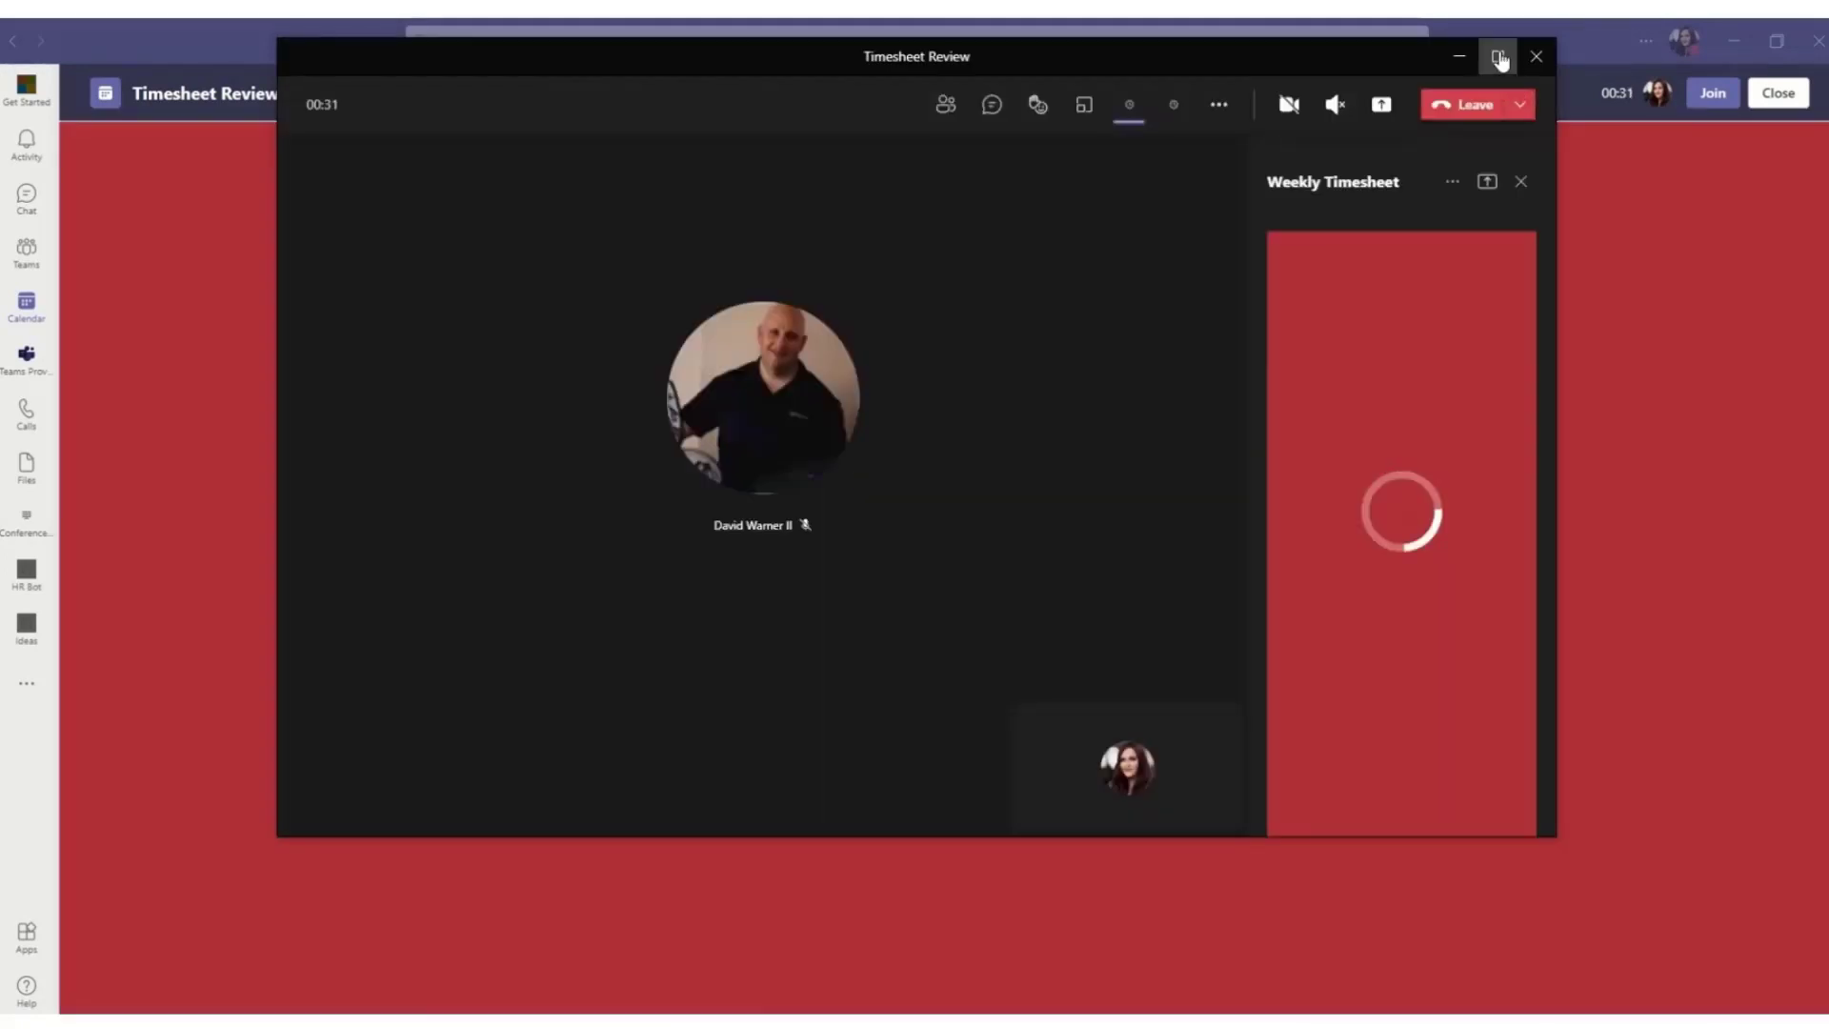
click(1498, 56)
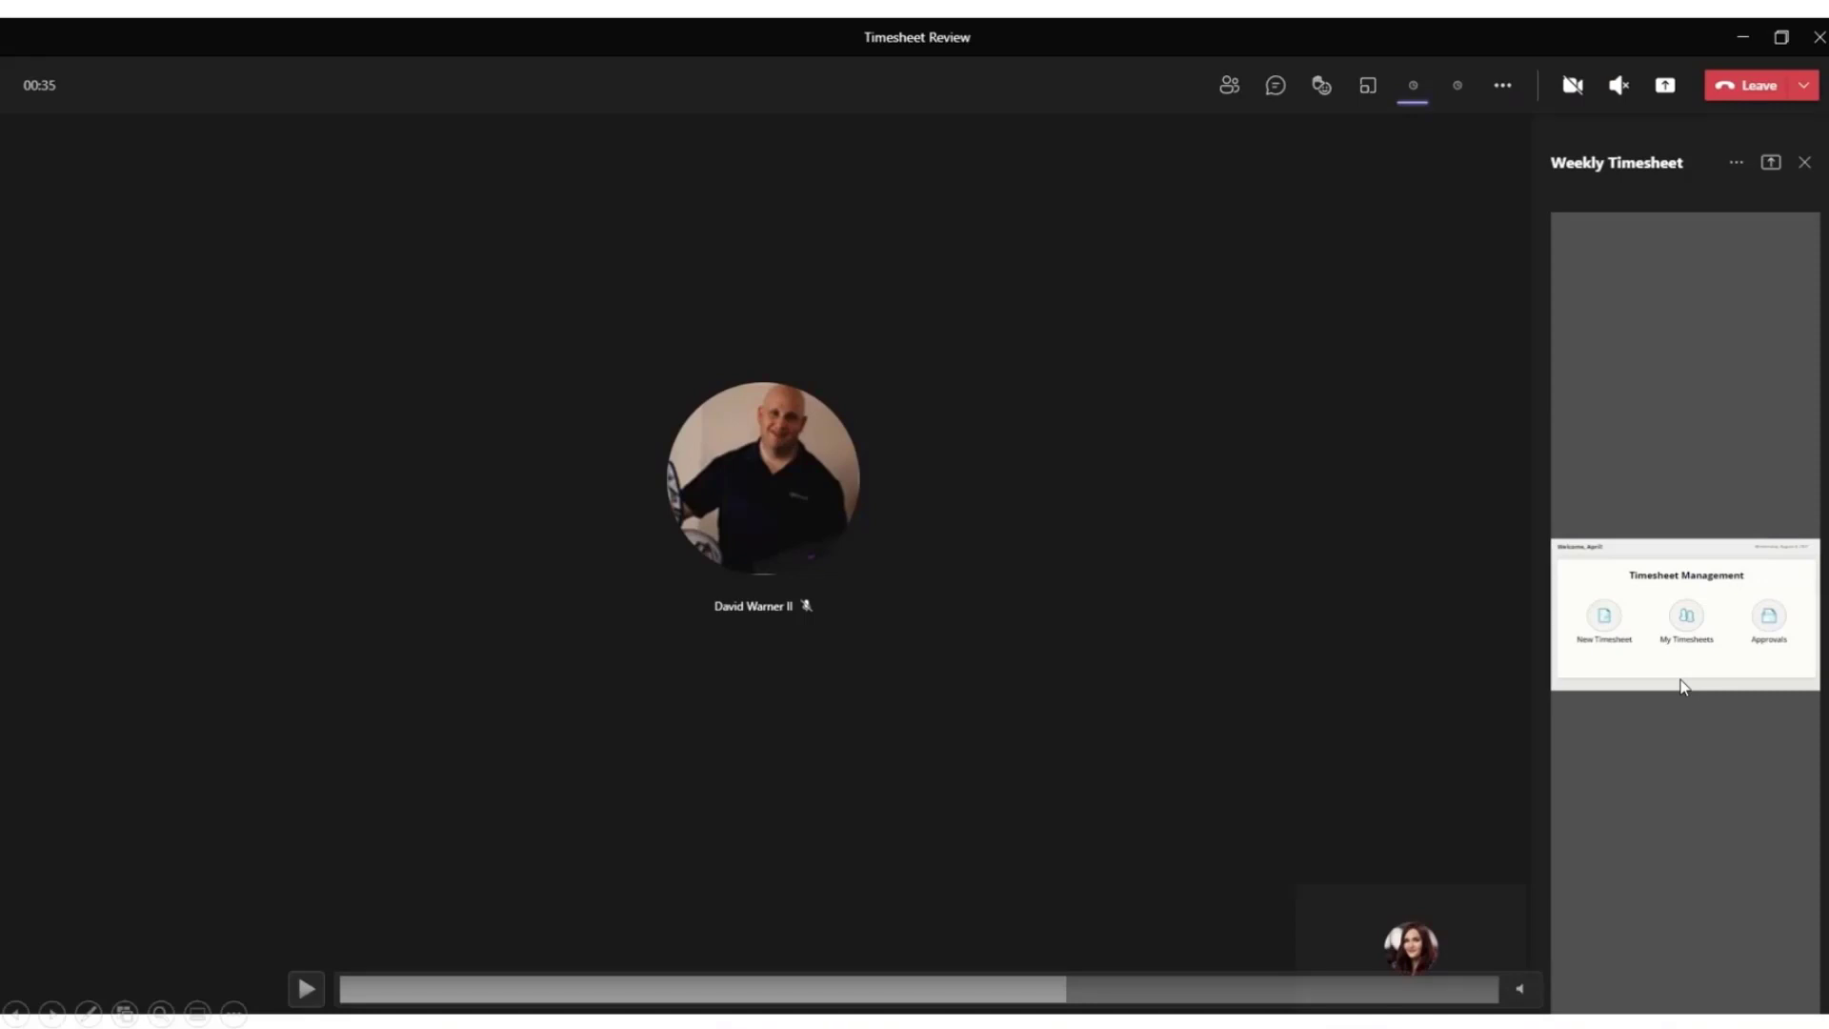
- Check the available options for the Weekly Timesheet app in the meeting side panel
key(space)
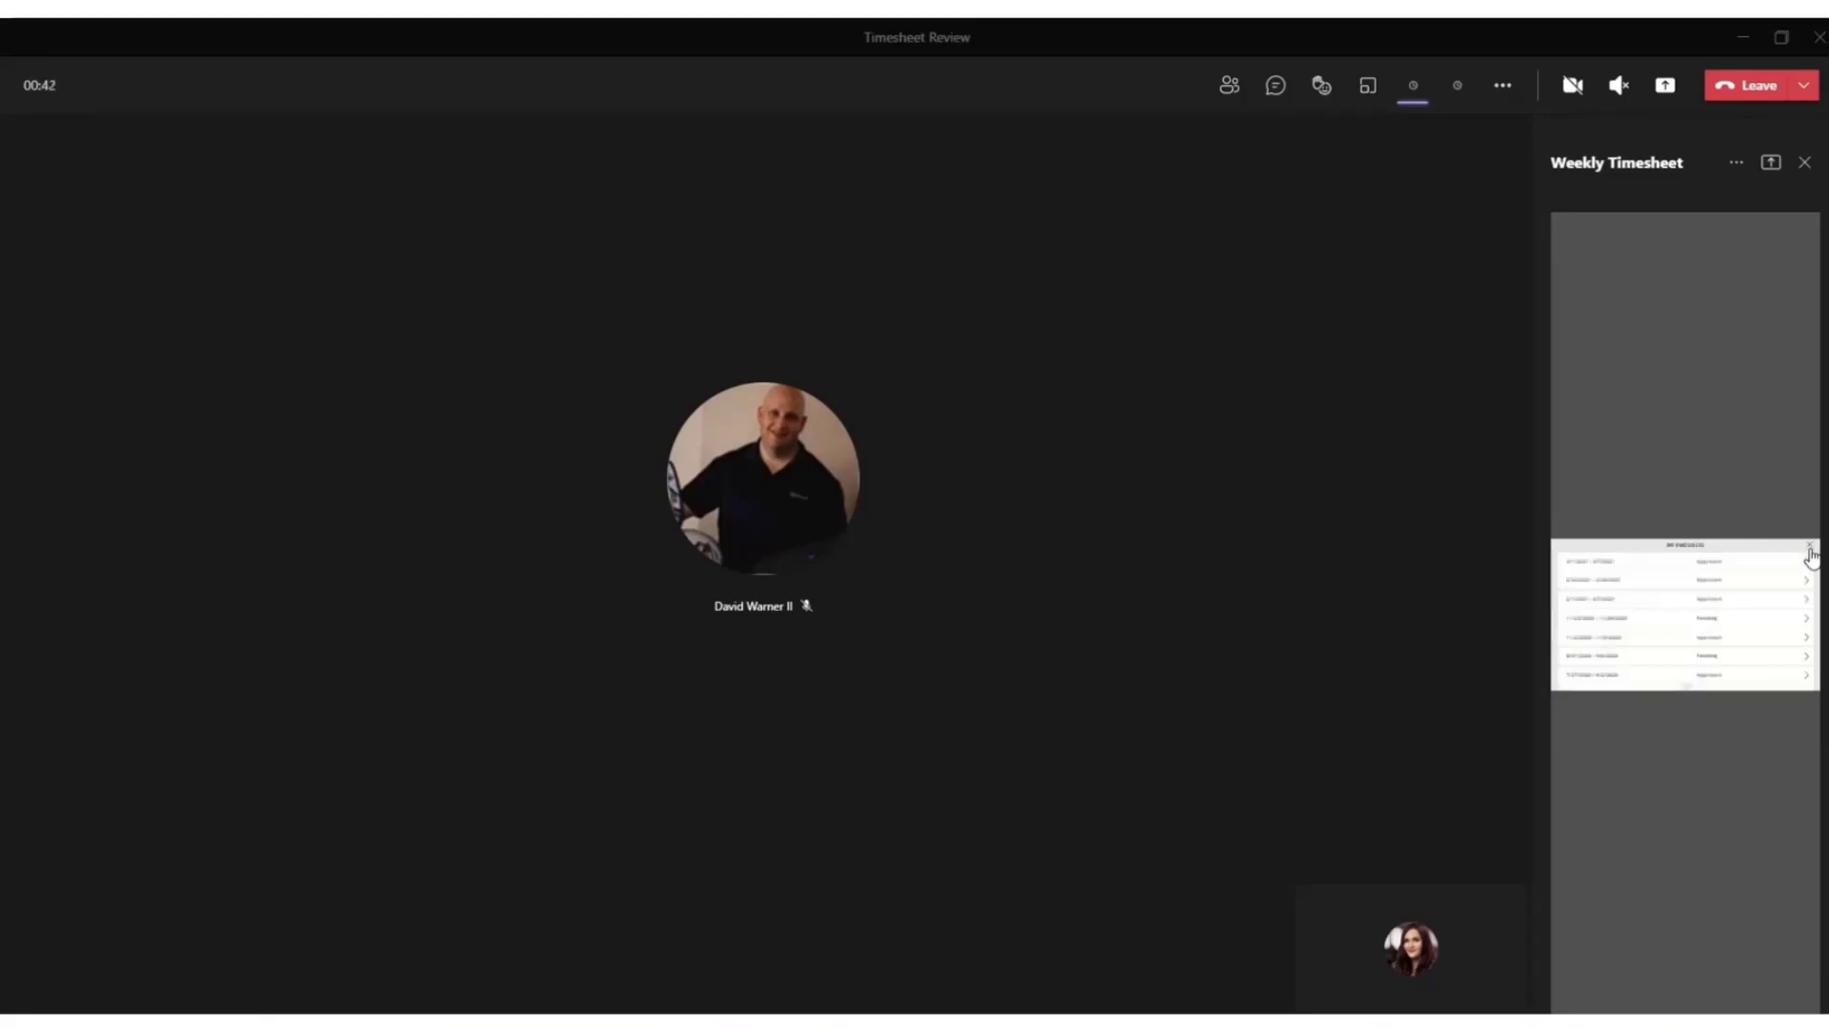
click(1735, 160)
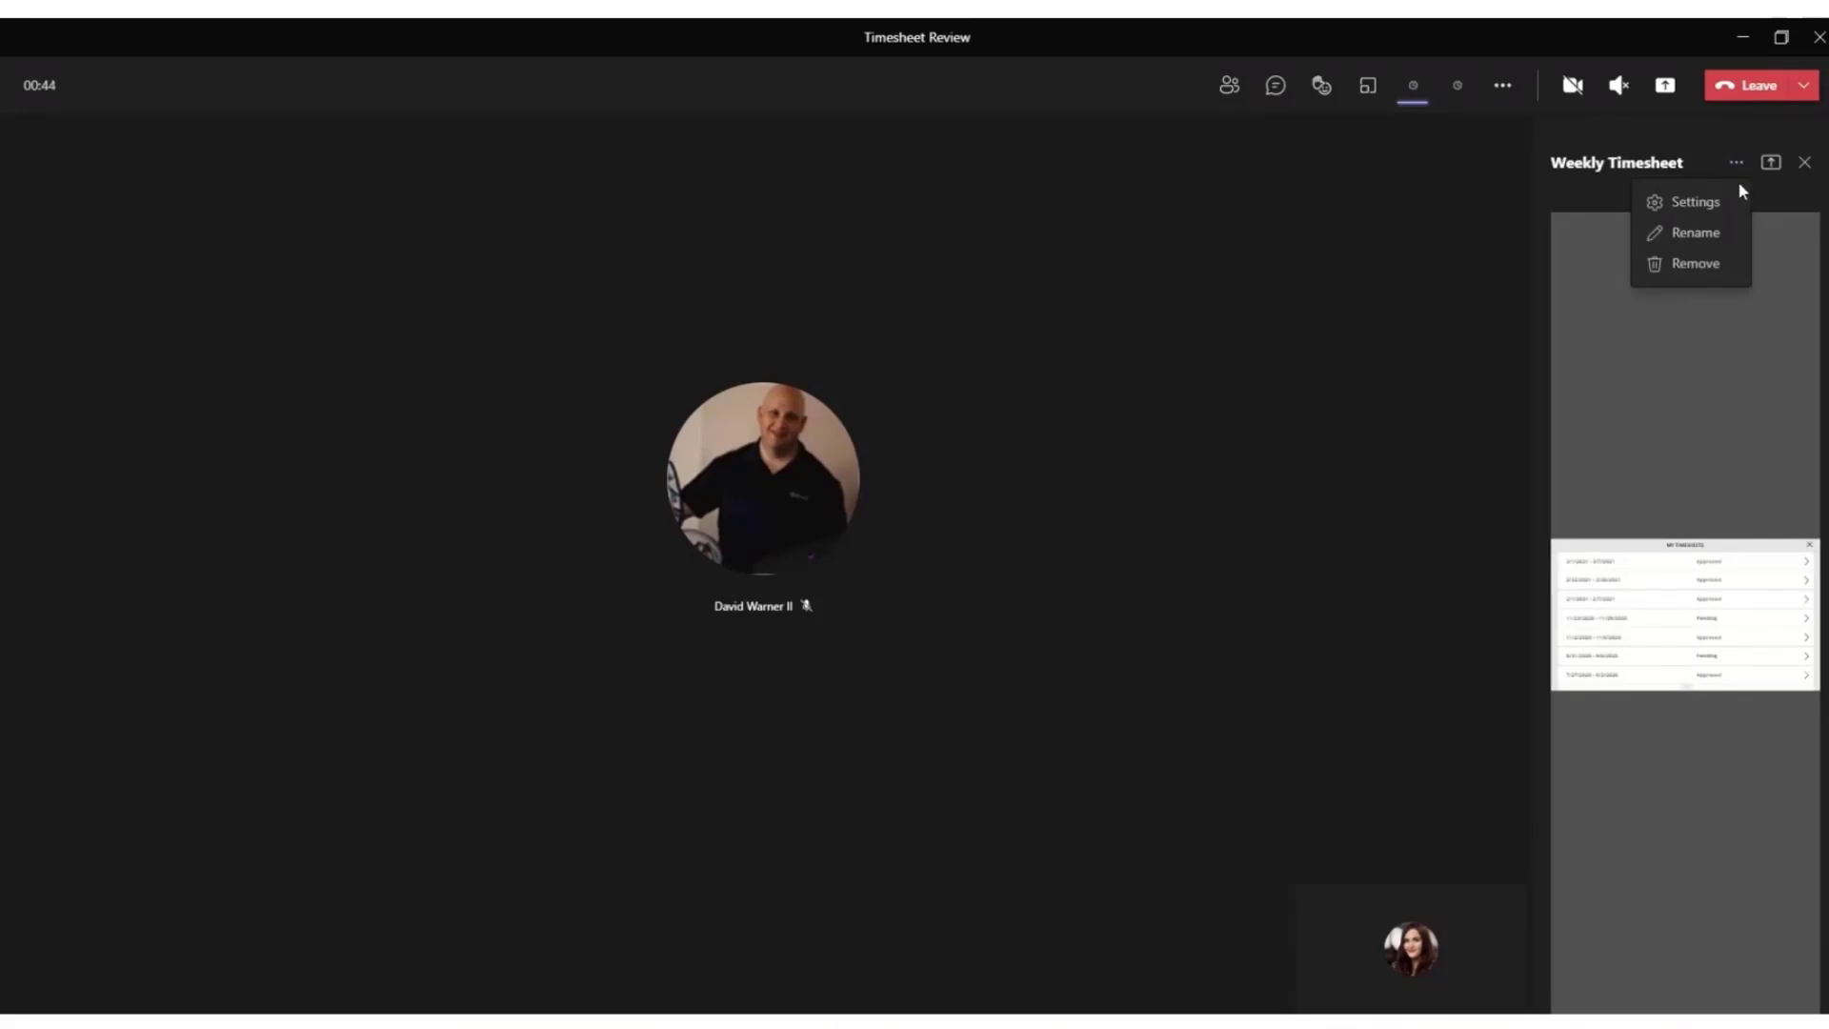
click(1770, 195)
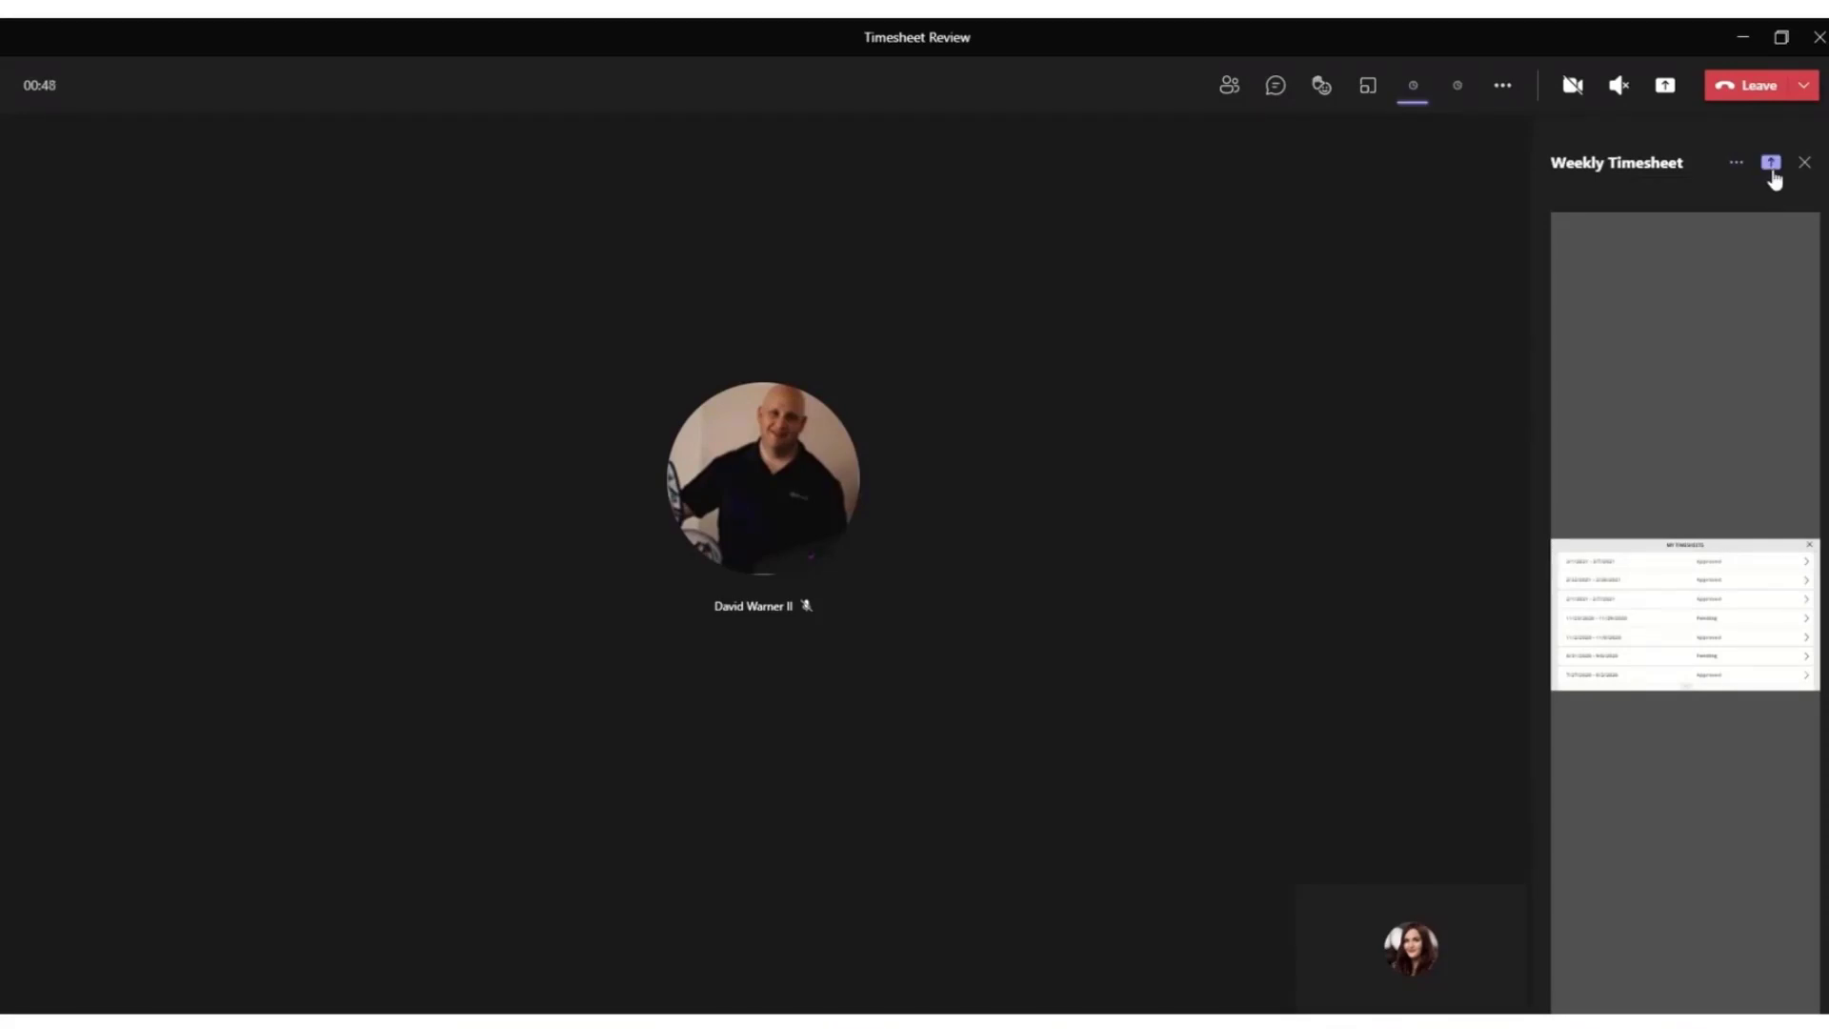
- Share the Weekly Timesheet app to the meeting stage and look through its New Timesheet form and the 7/20/2020 - 7/26/2020 time card approval
click(1771, 168)
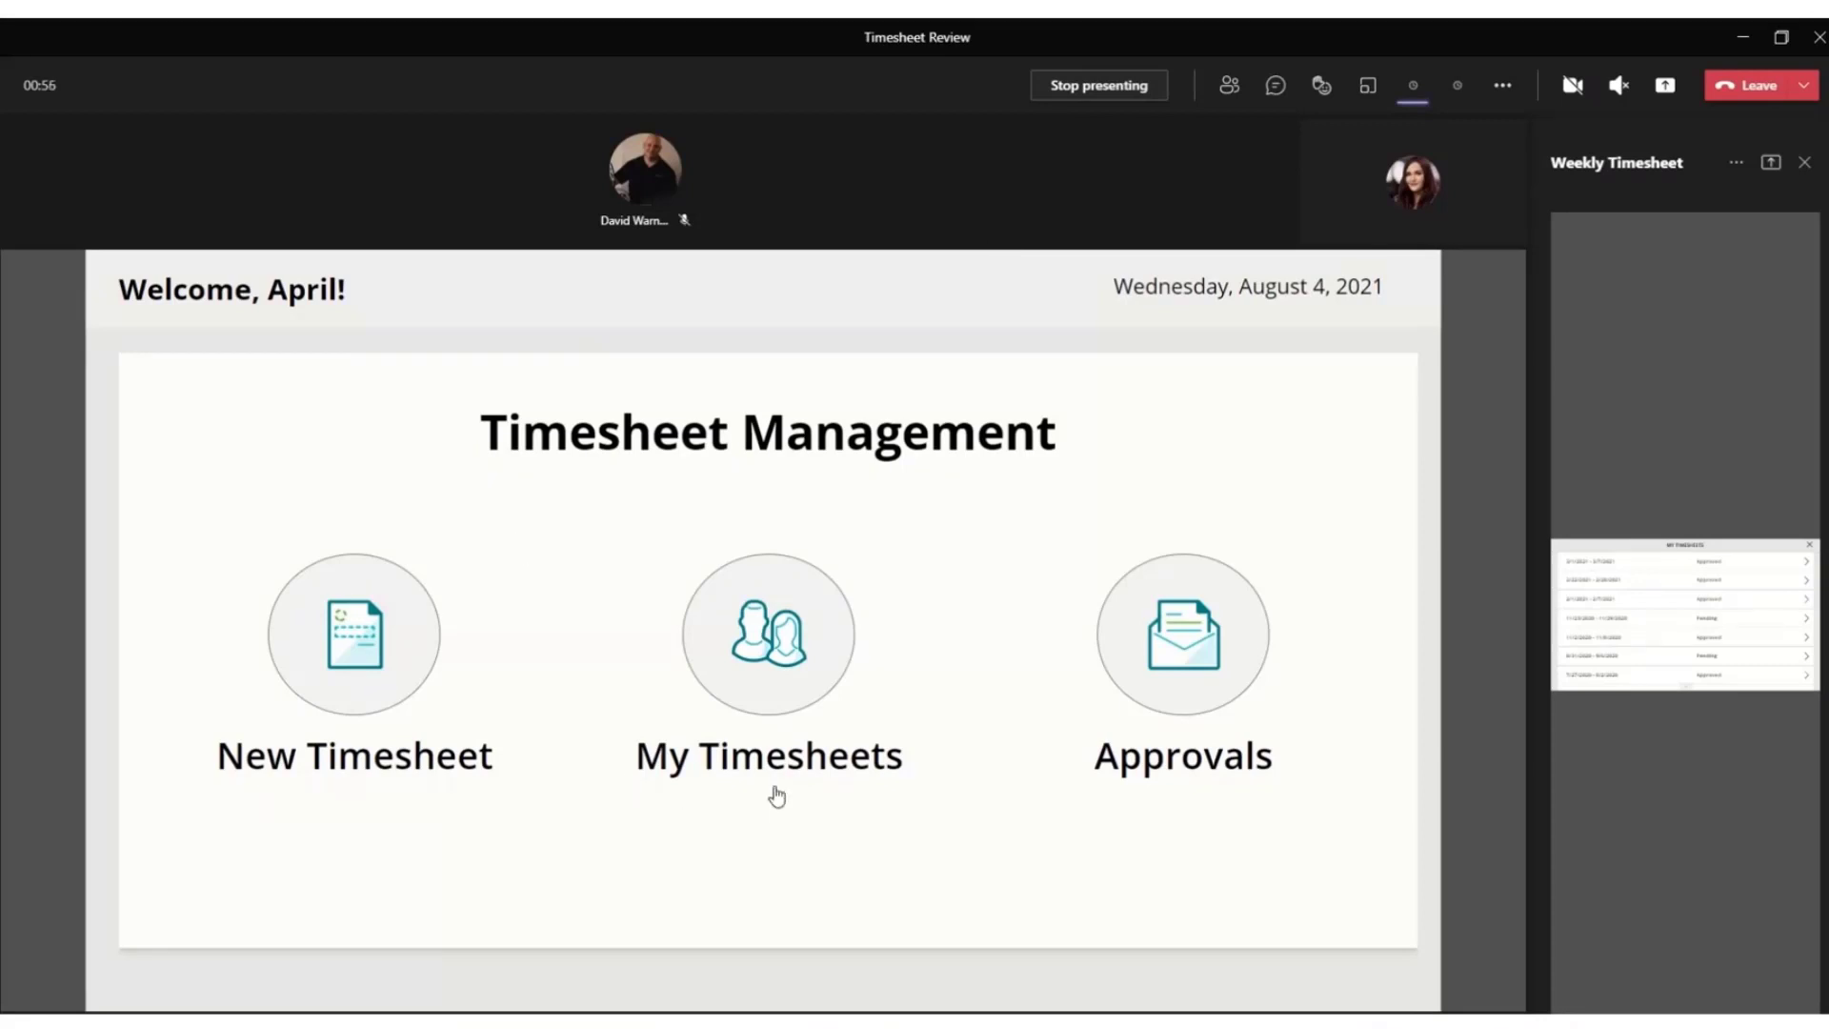
click(371, 675)
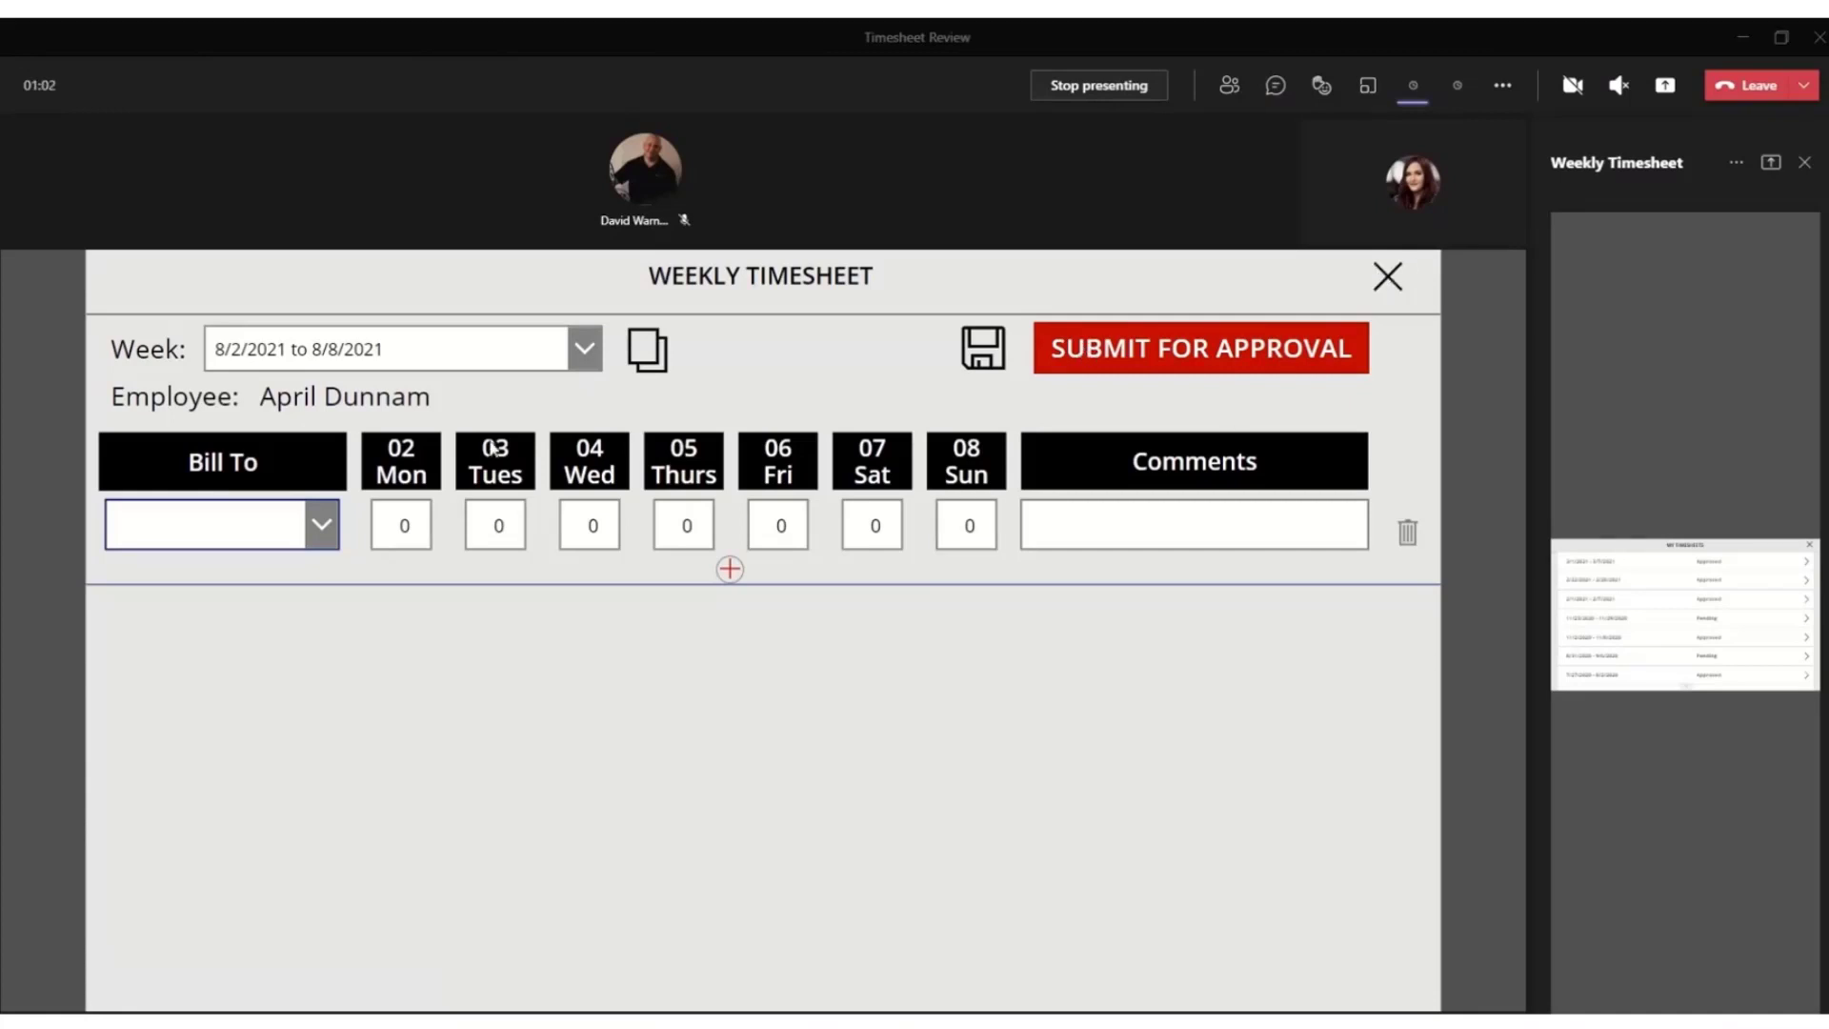
click(1369, 310)
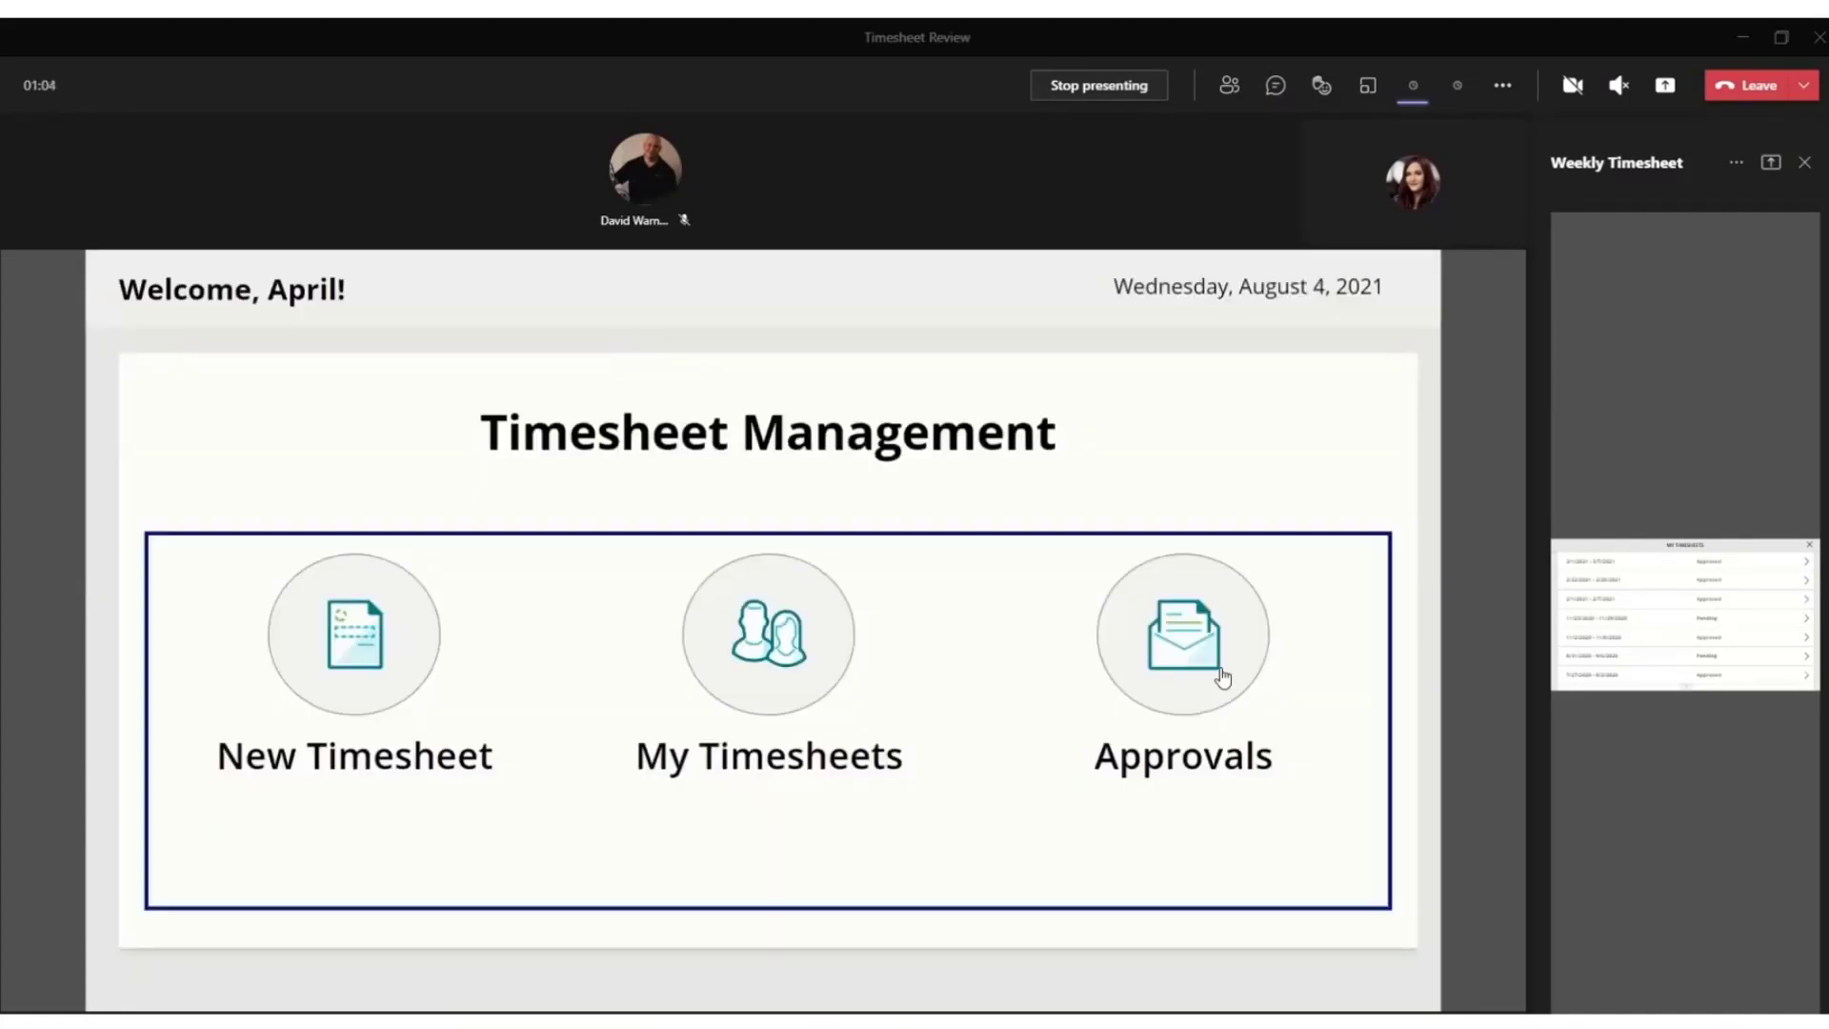
click(1219, 671)
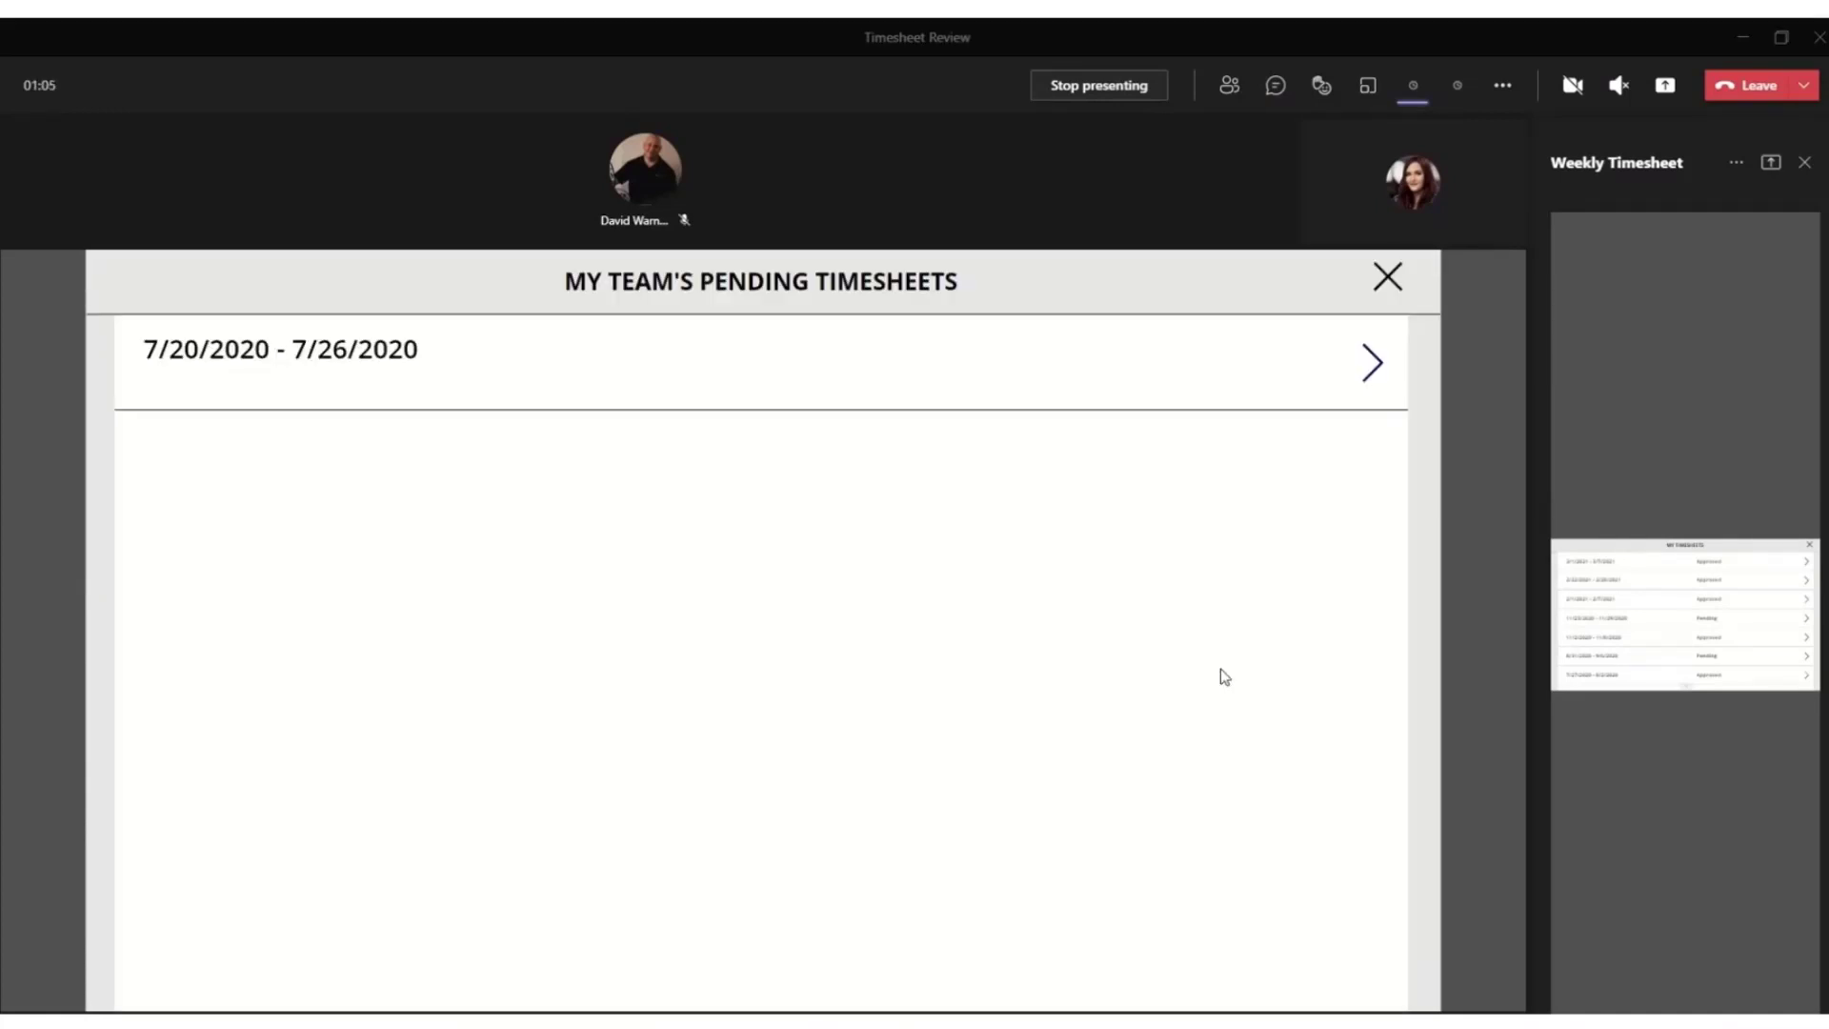
click(1368, 374)
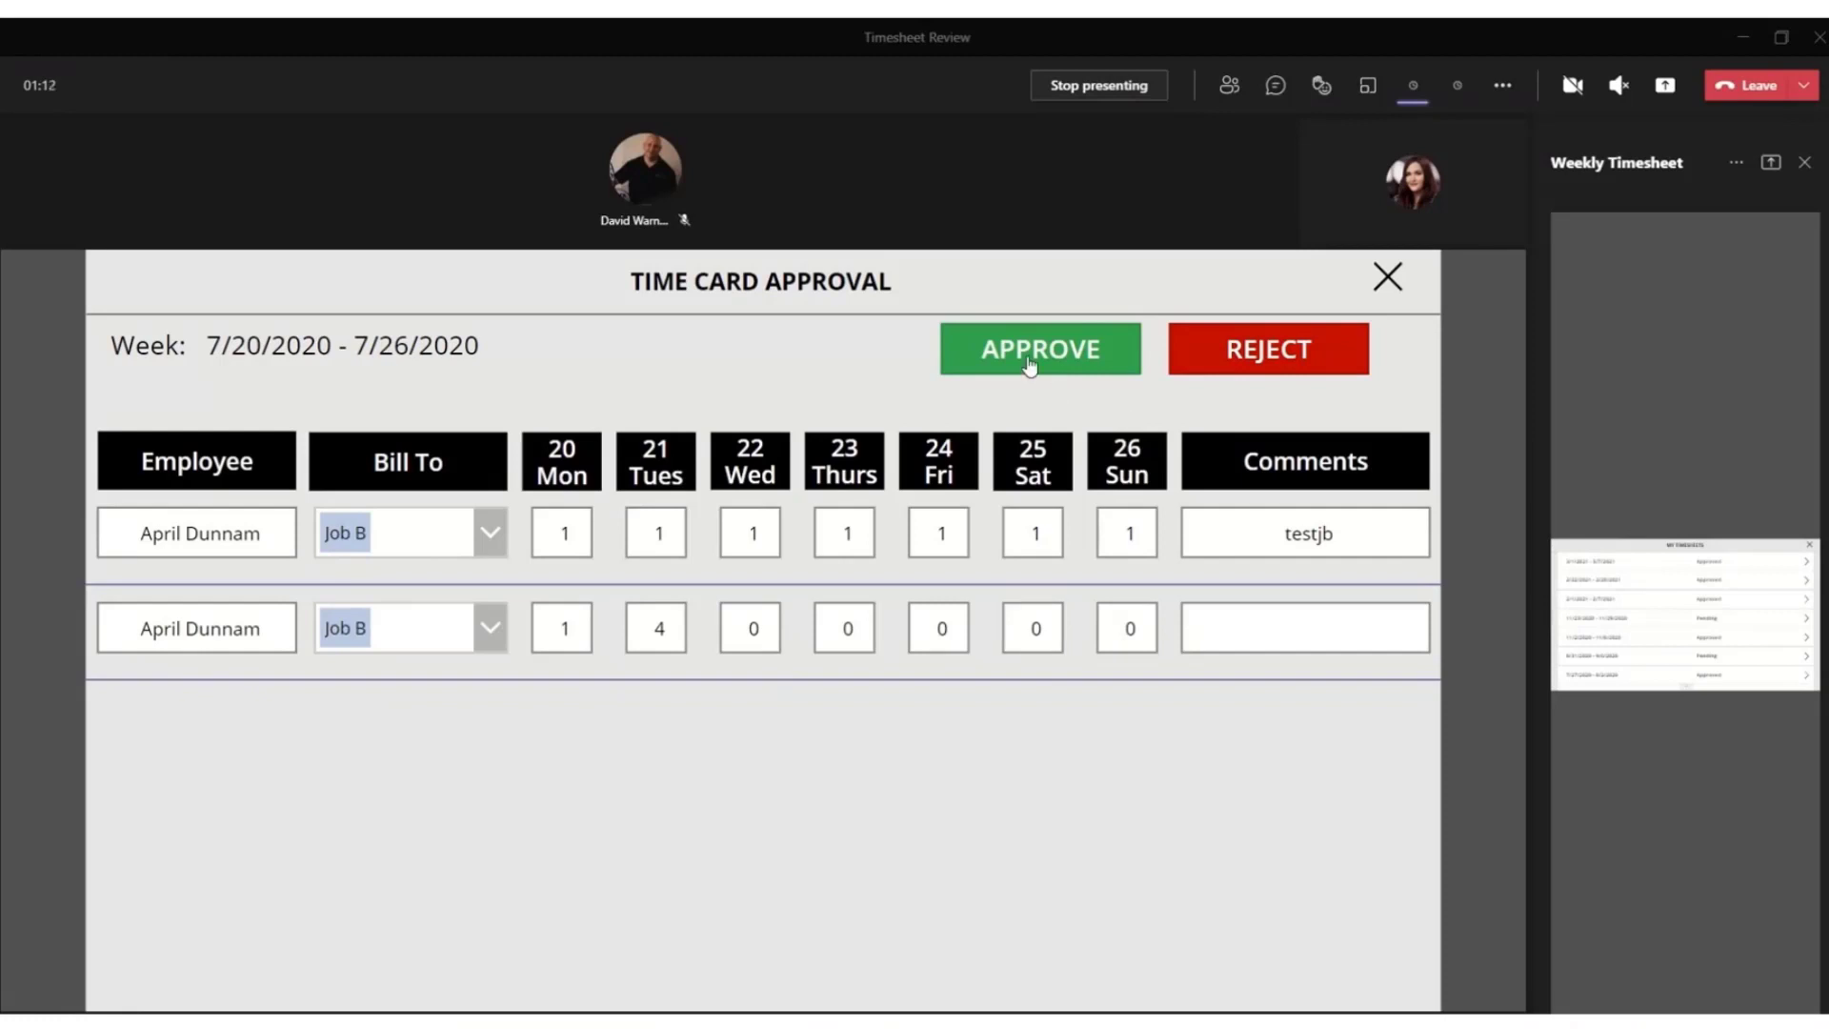
click(1268, 629)
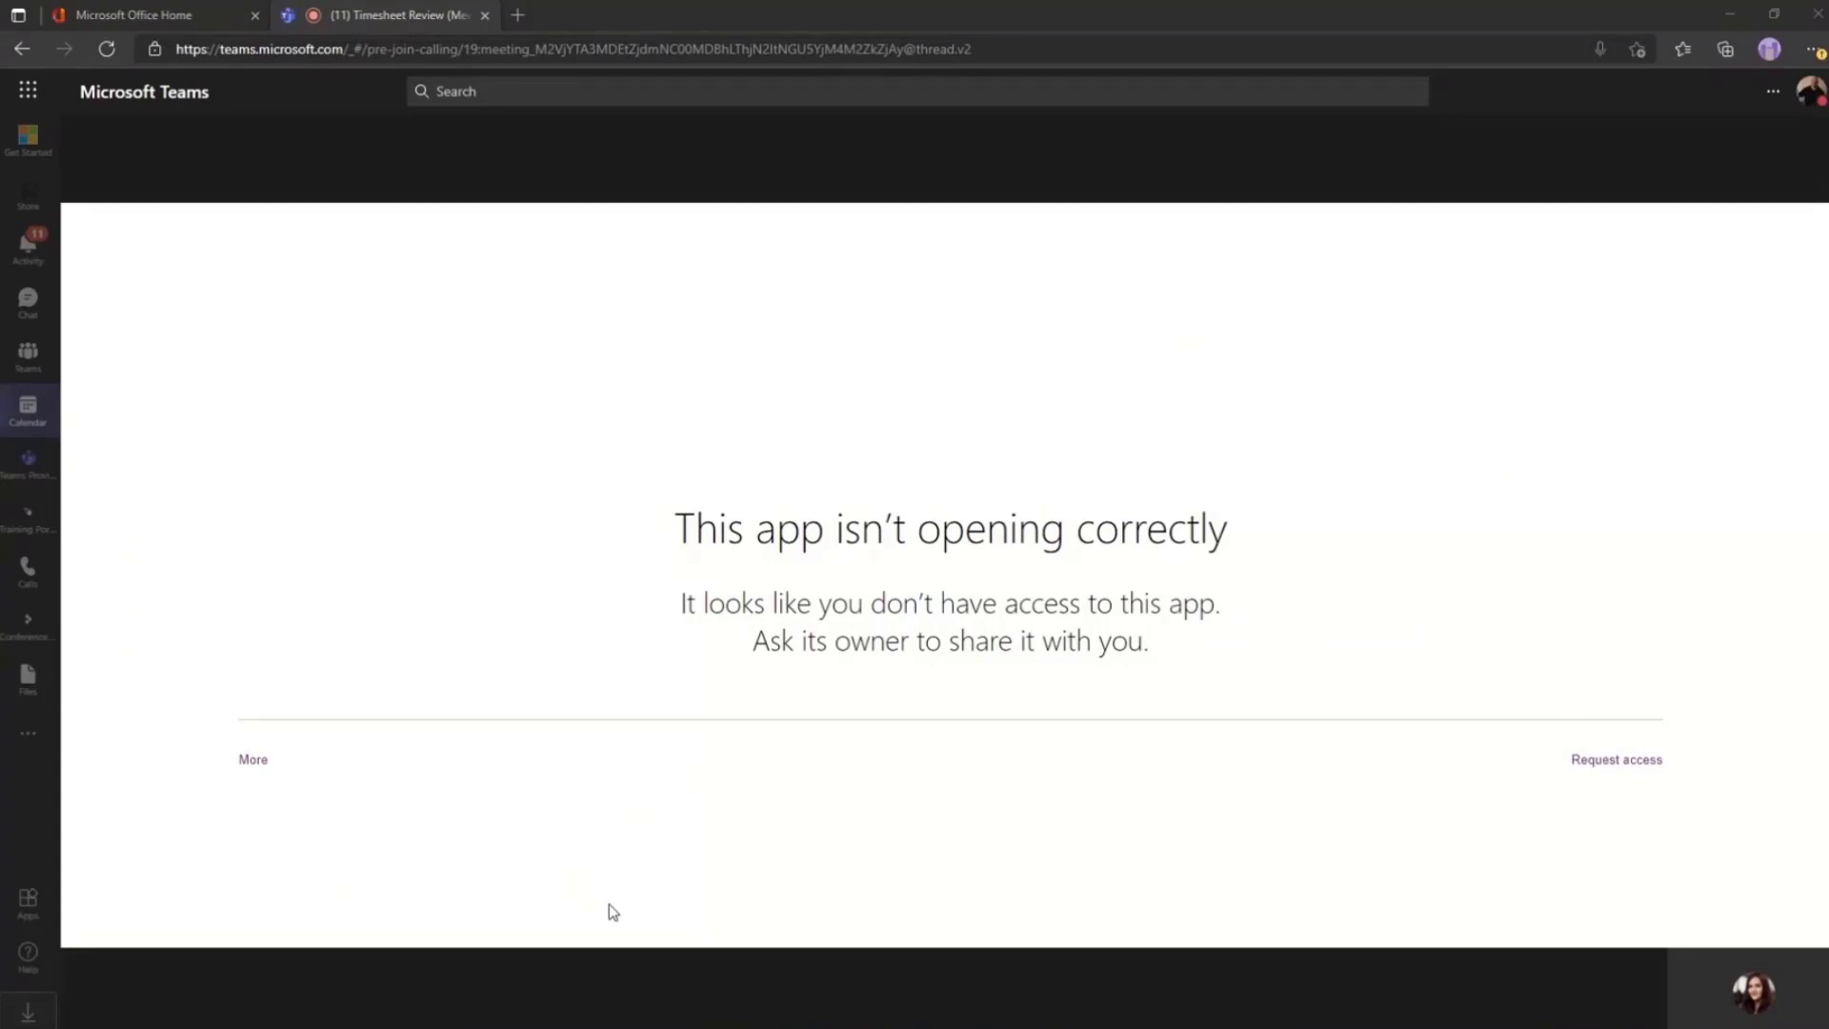
- Check the details of the attendee's app access error and open the sharing settings for Weekly Timesheet in Power Apps
click(254, 761)
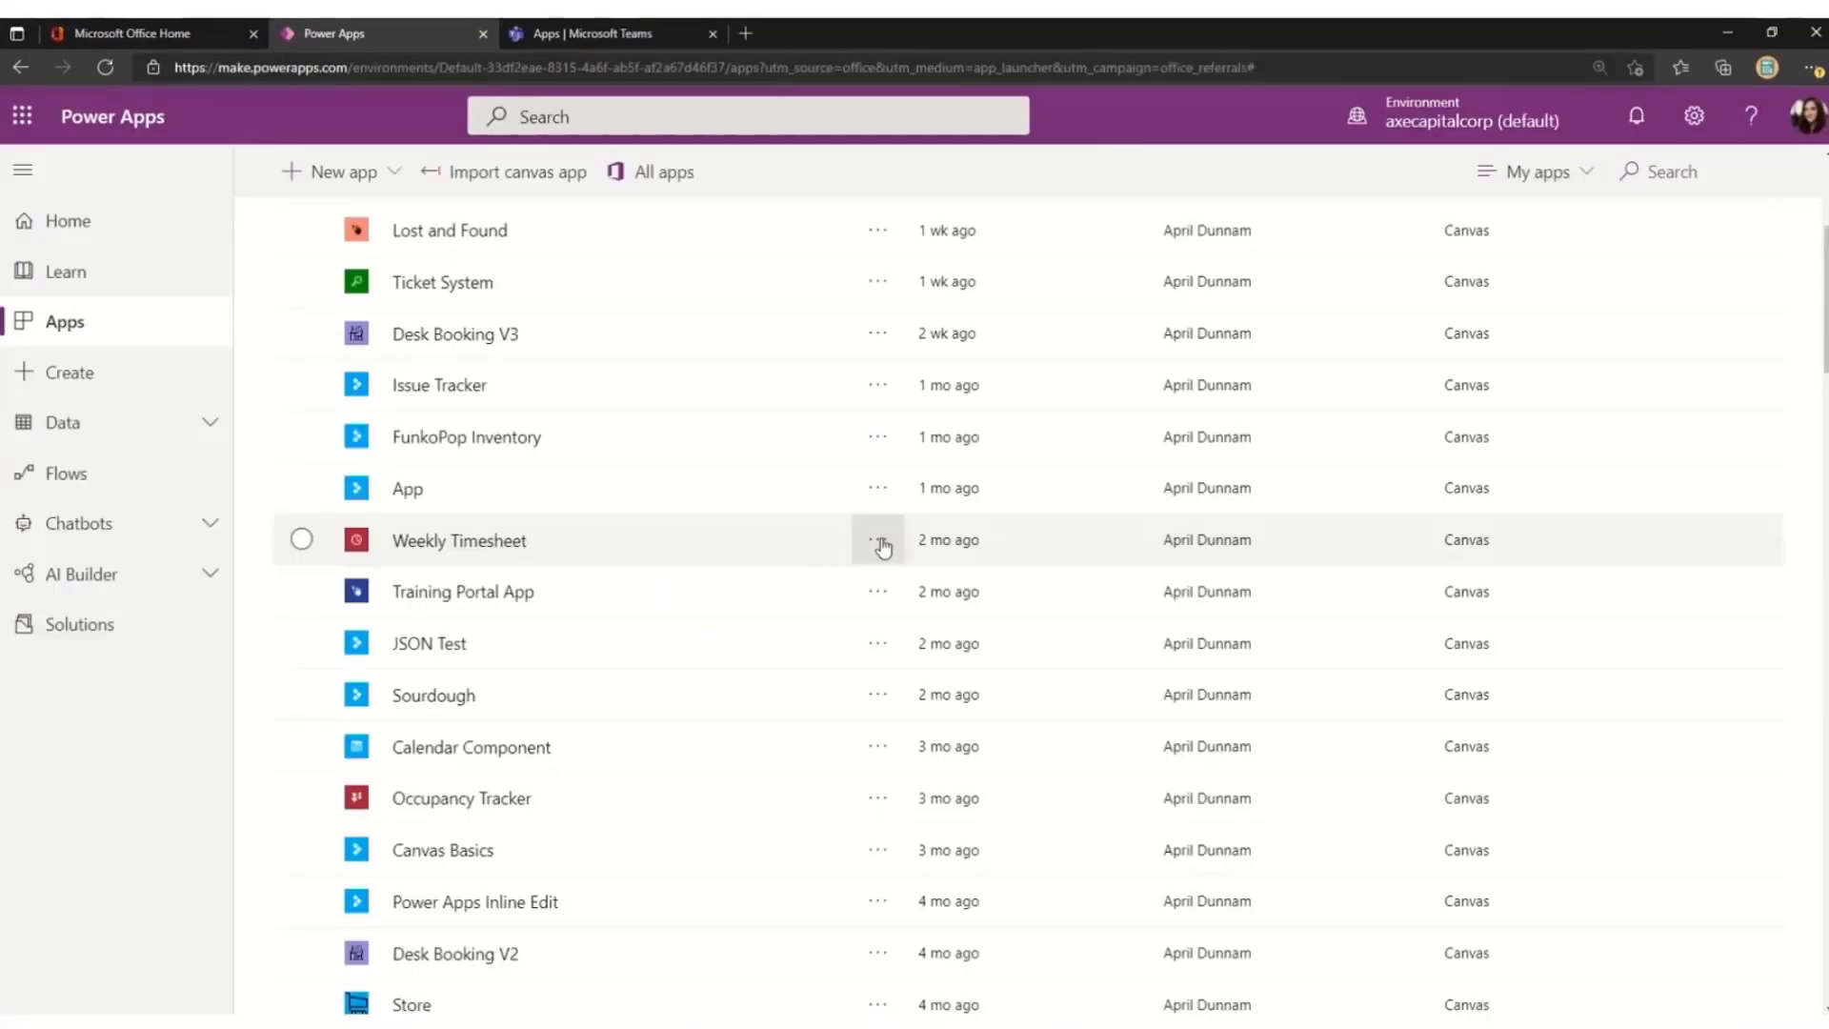
click(879, 541)
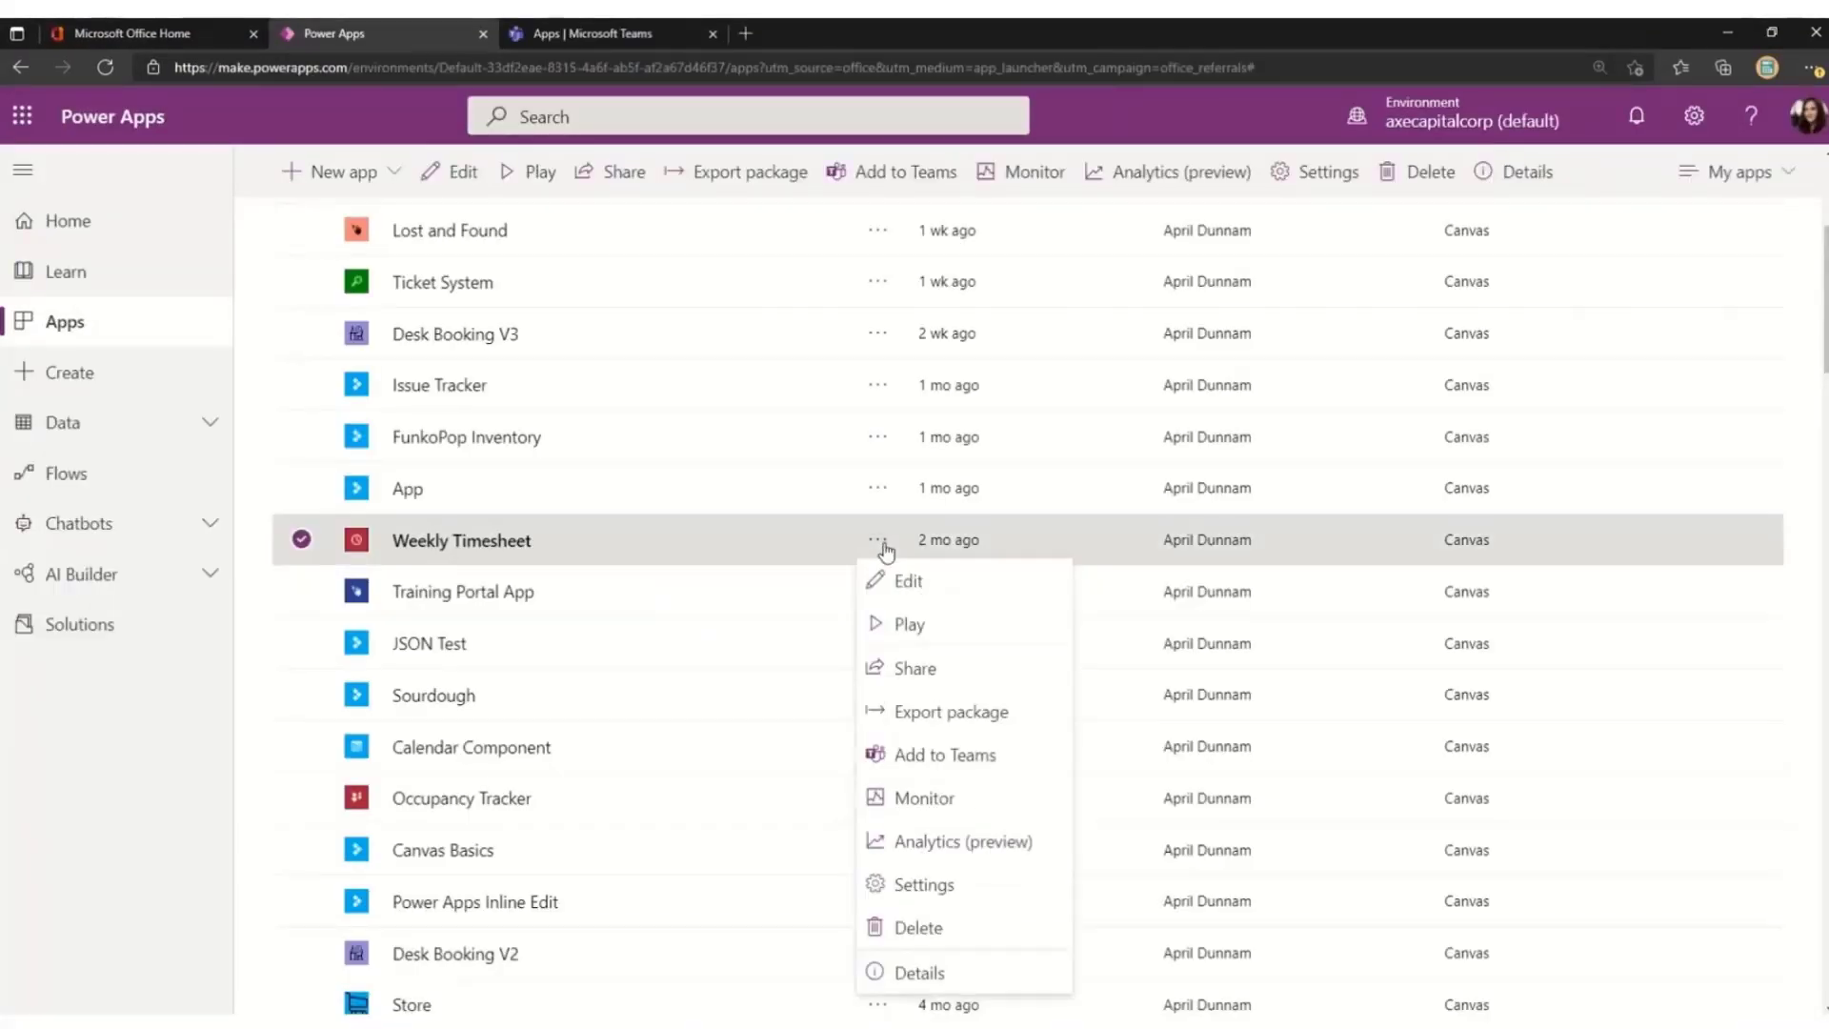
click(1012, 686)
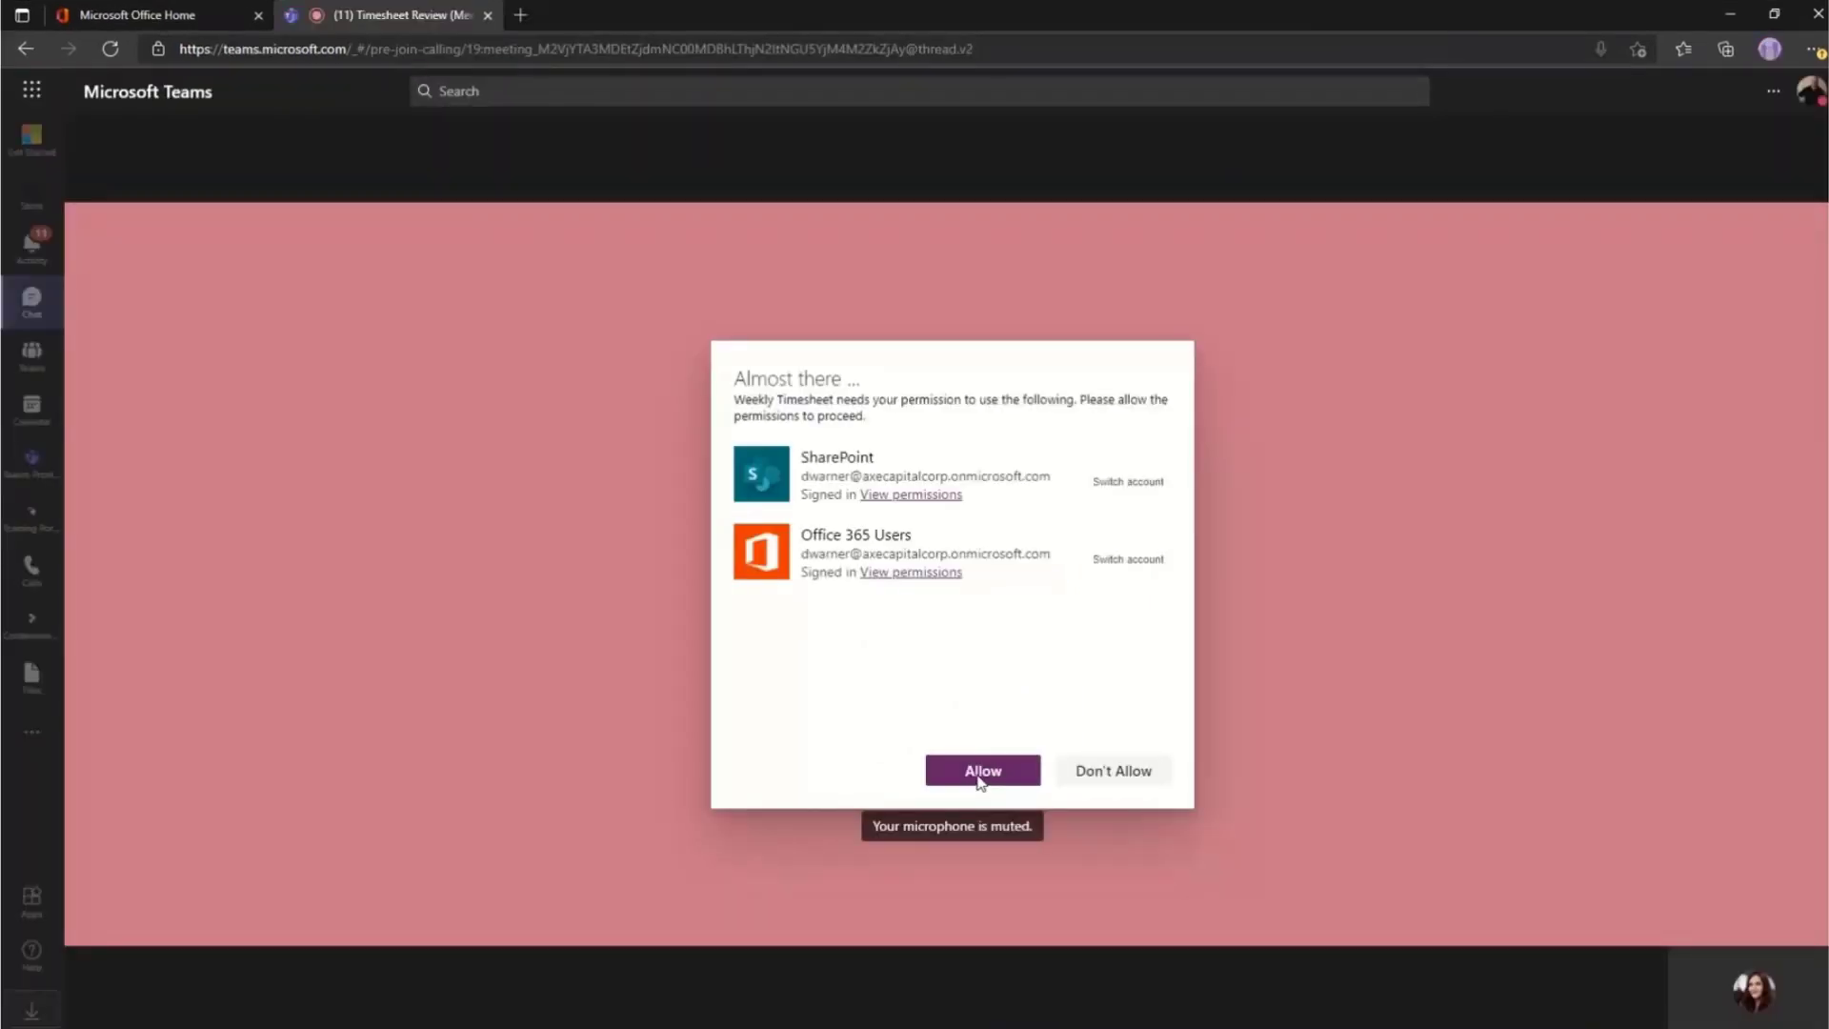
- Allow the Weekly Timesheet app to use SharePoint and Office 365 Users in the attendee's meeting and select My Timesheets
click(981, 774)
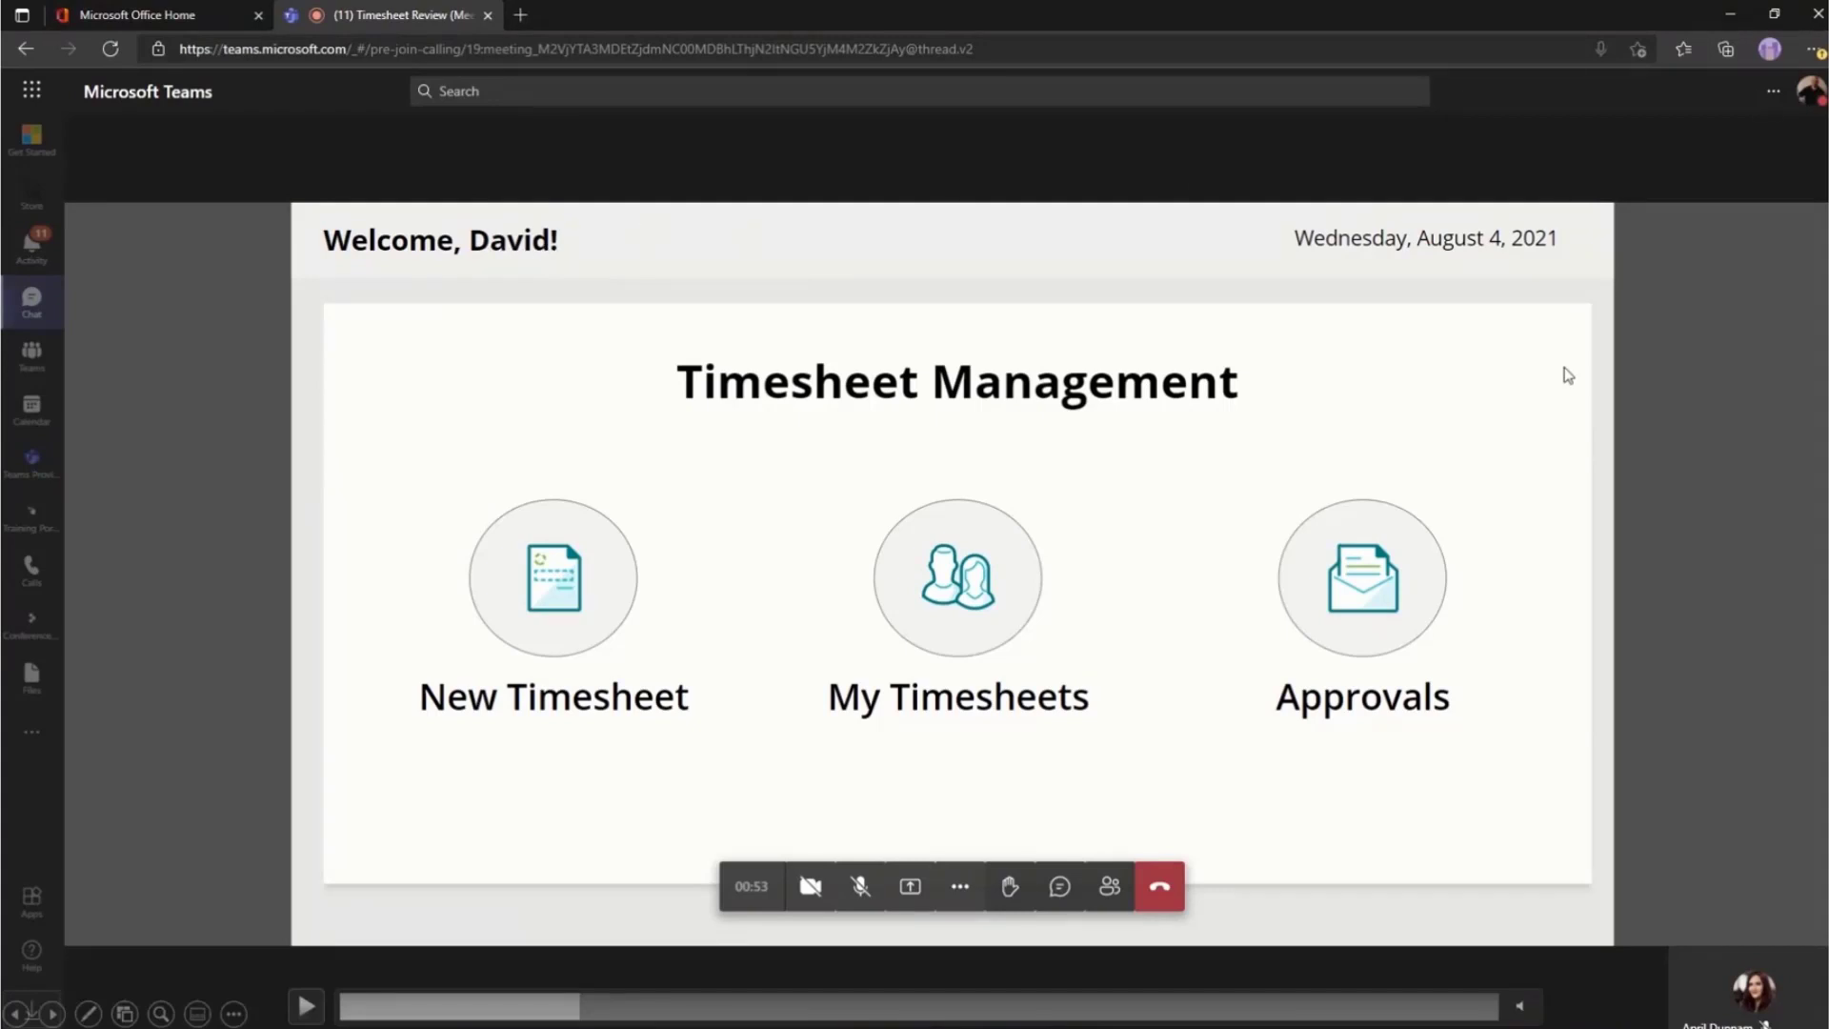
click(557, 256)
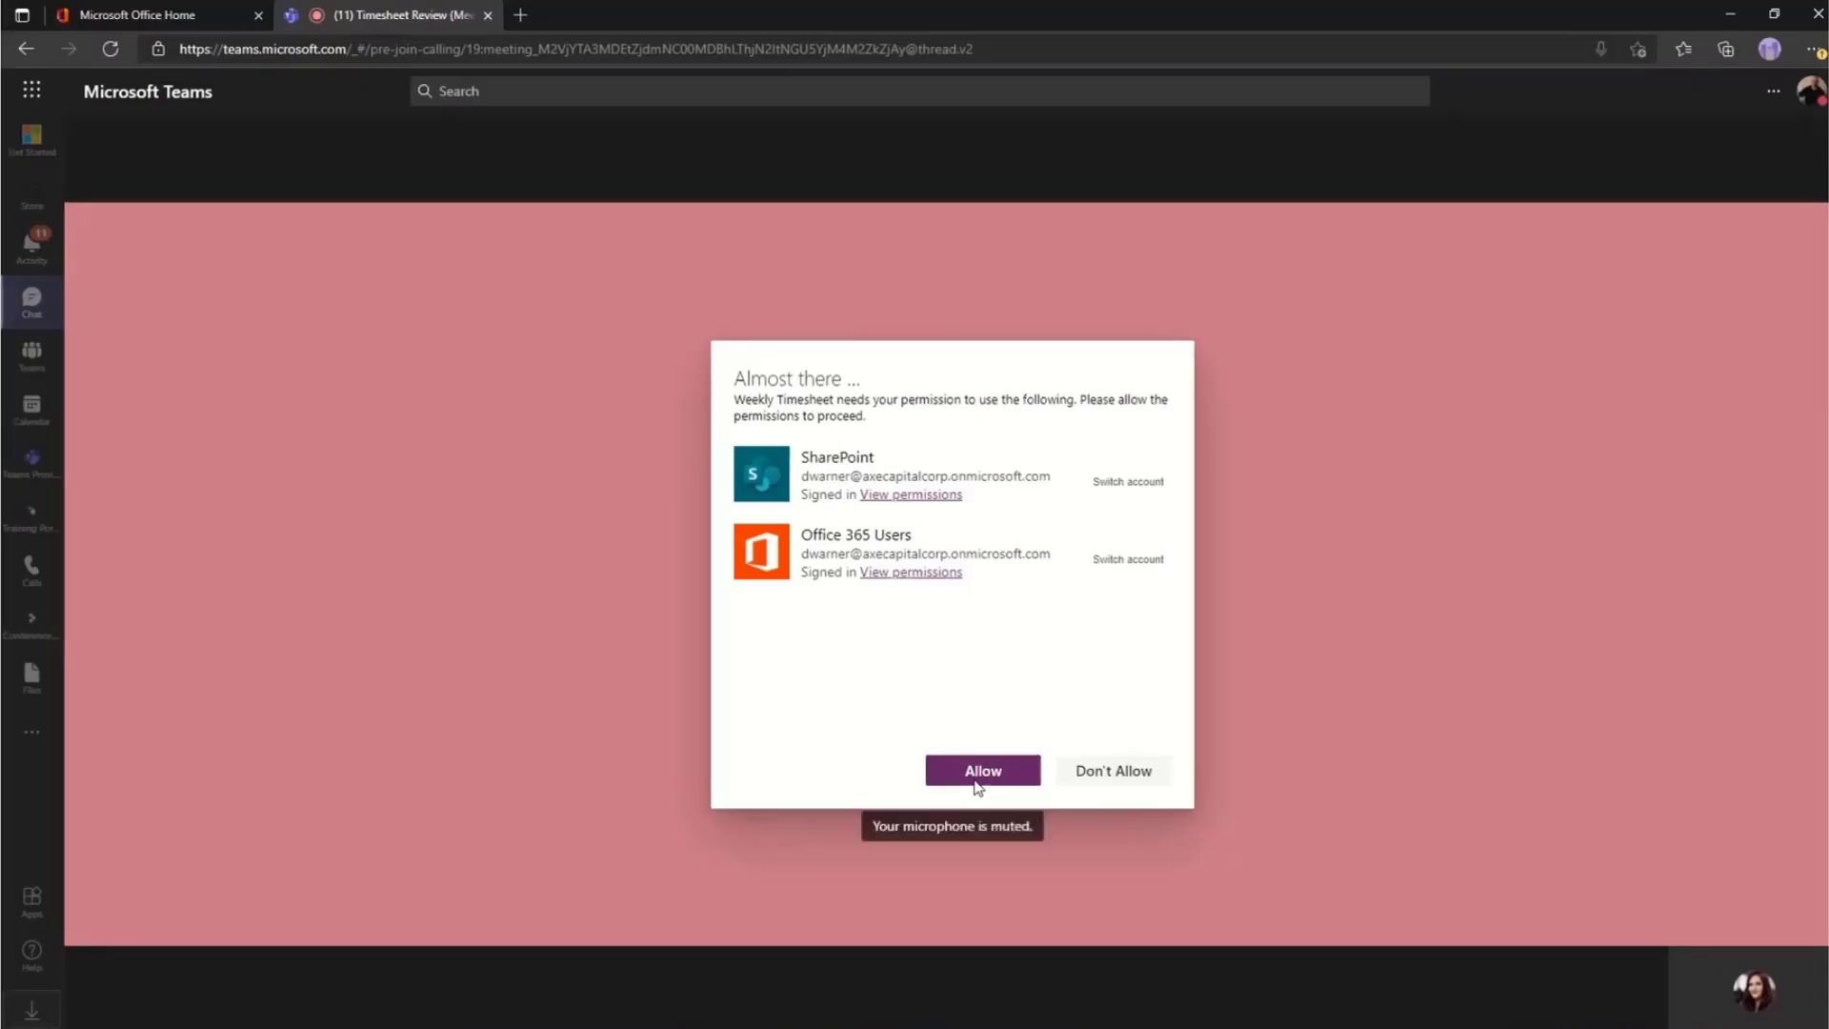
click(980, 781)
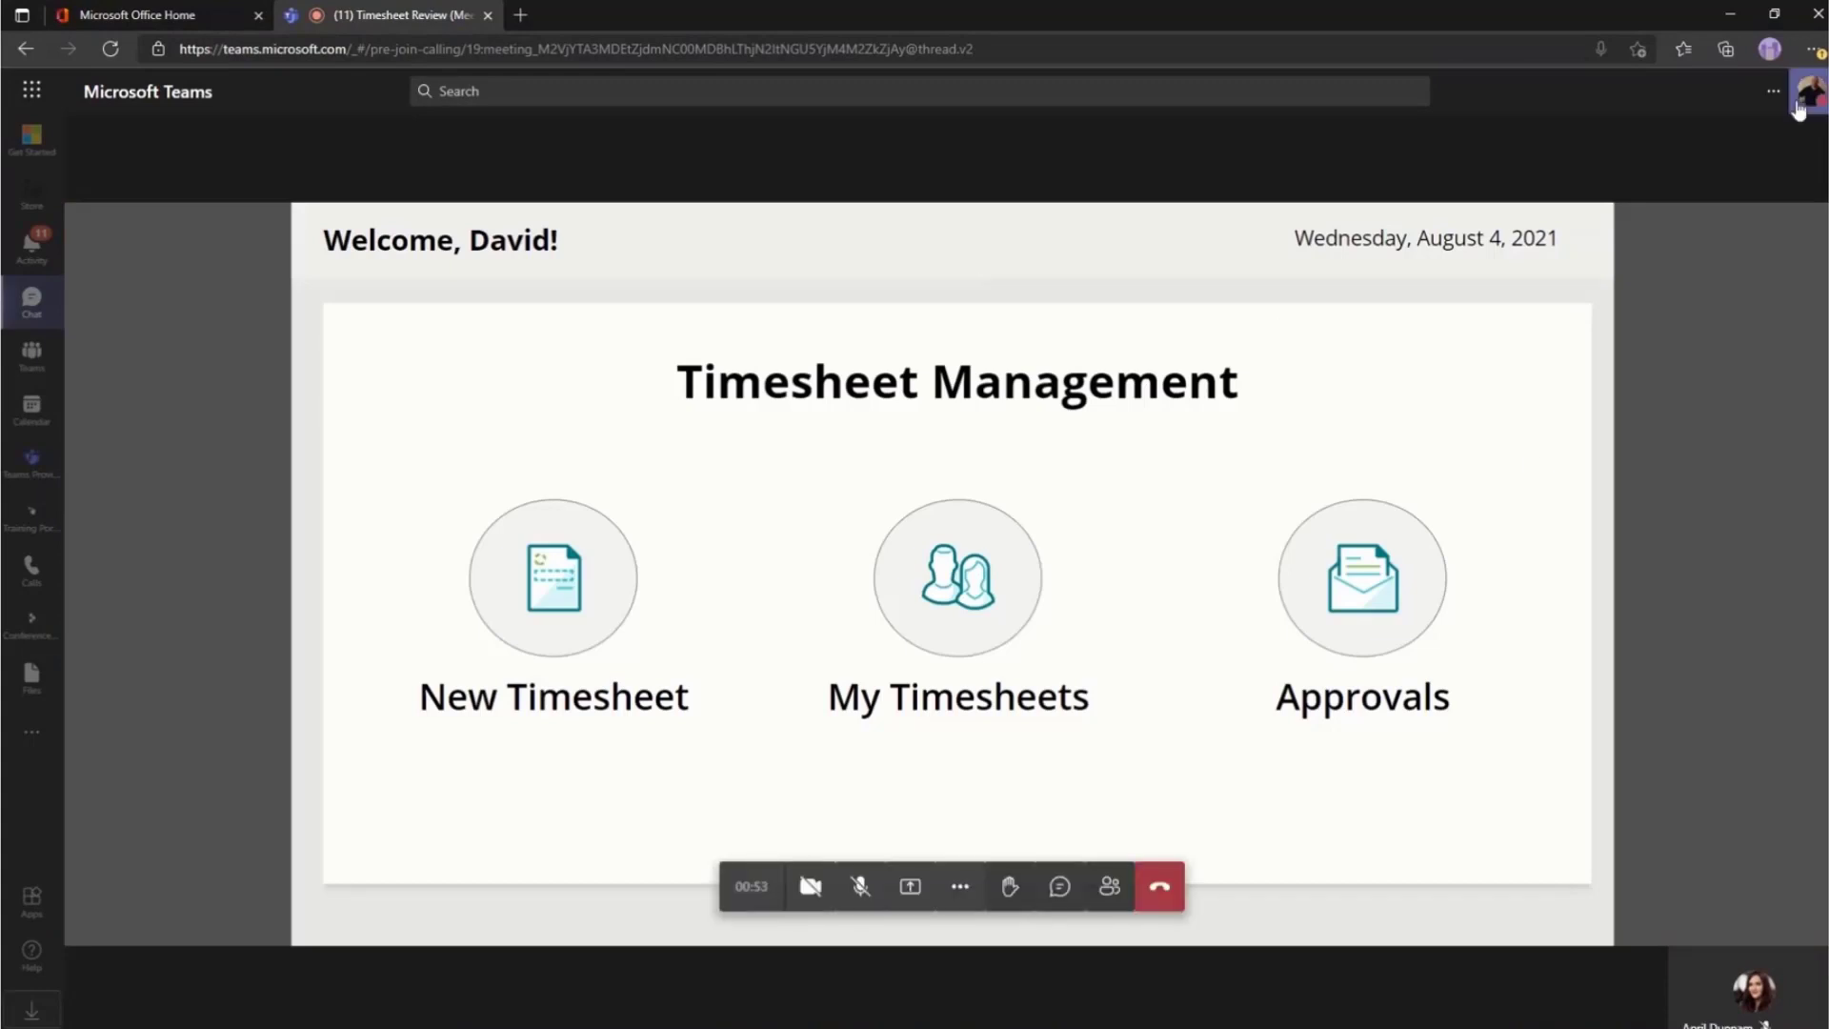
click(964, 639)
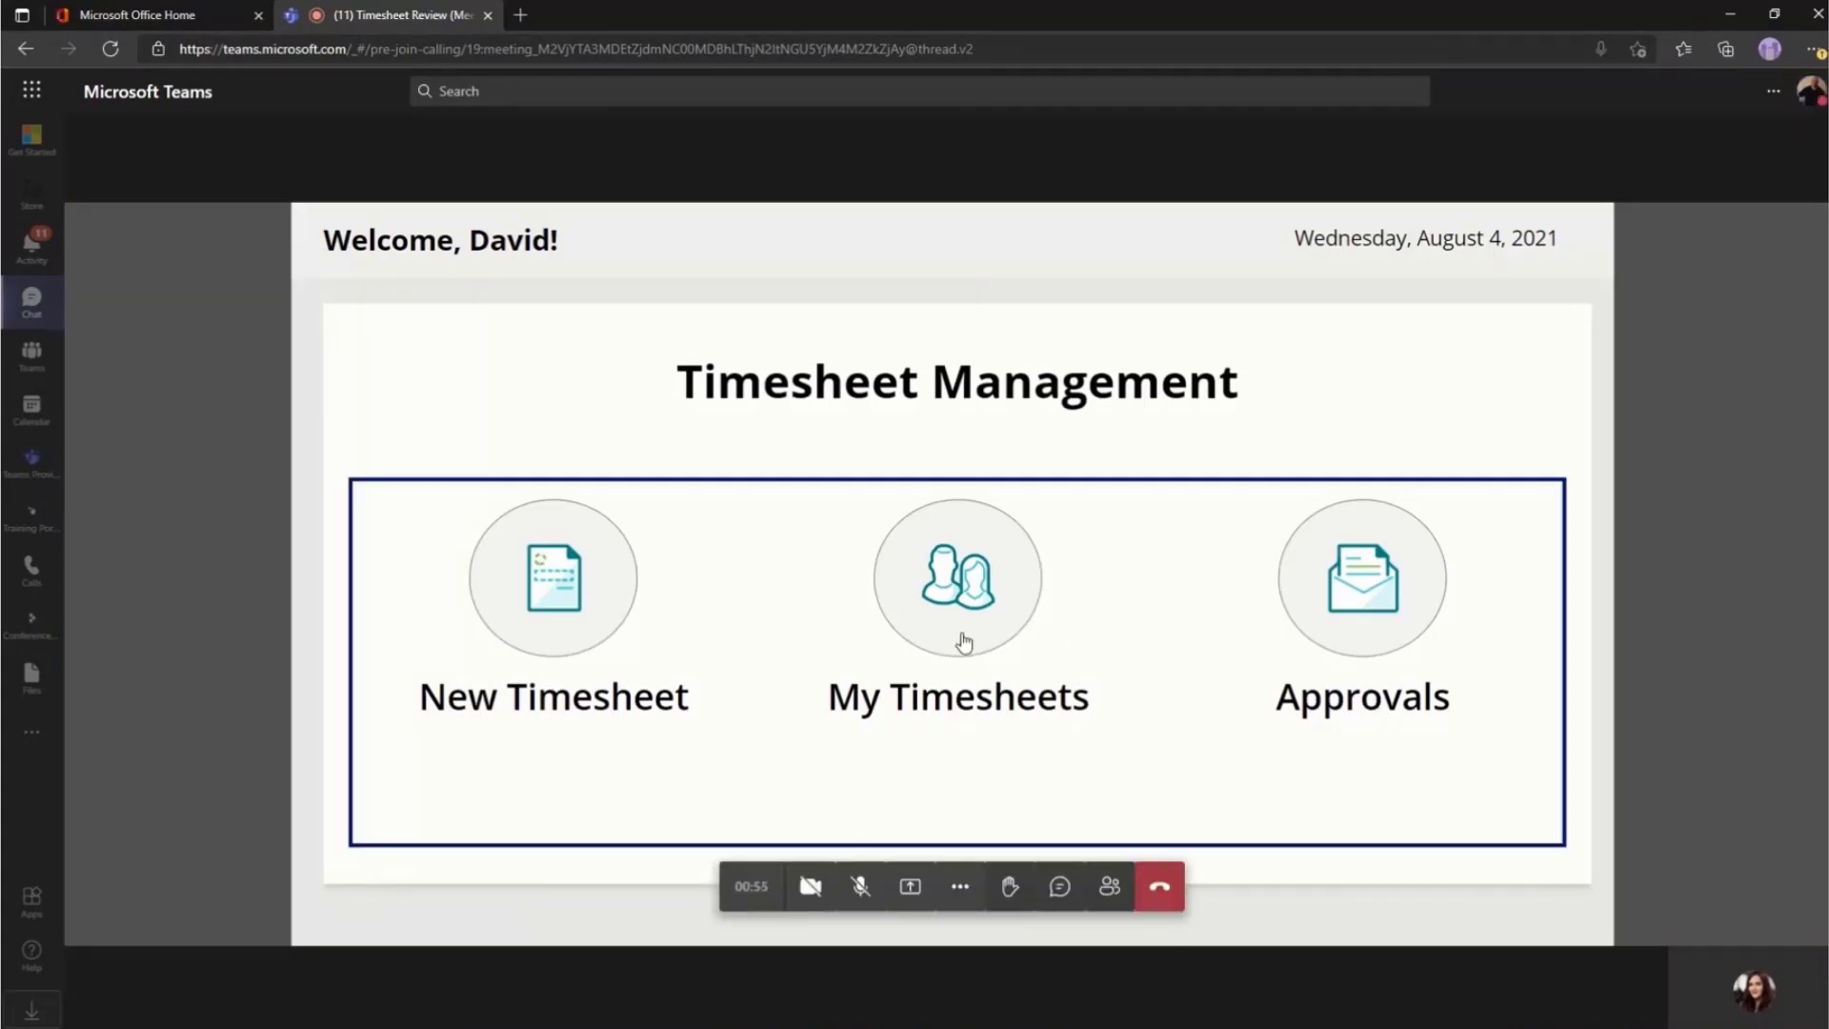
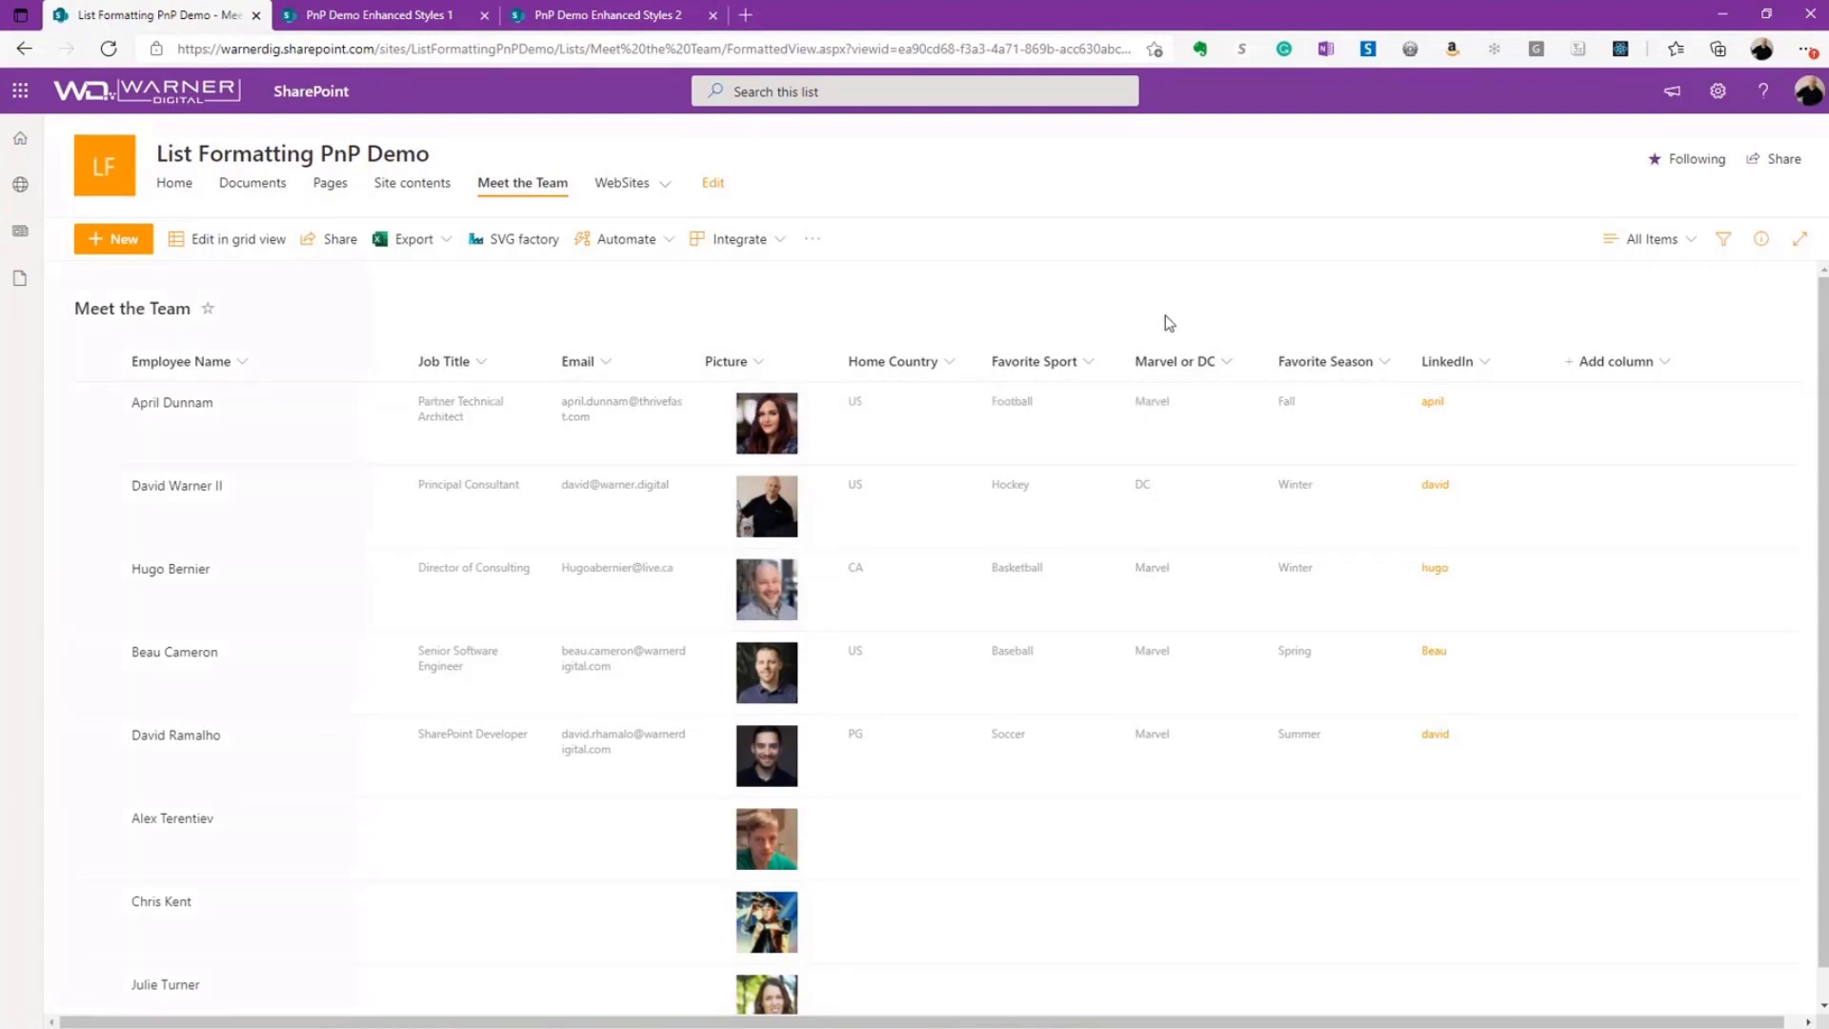
- Switch the Meet the Team list in SharePoint to the PnPDemoEnhancedStyles1 view
click(1650, 246)
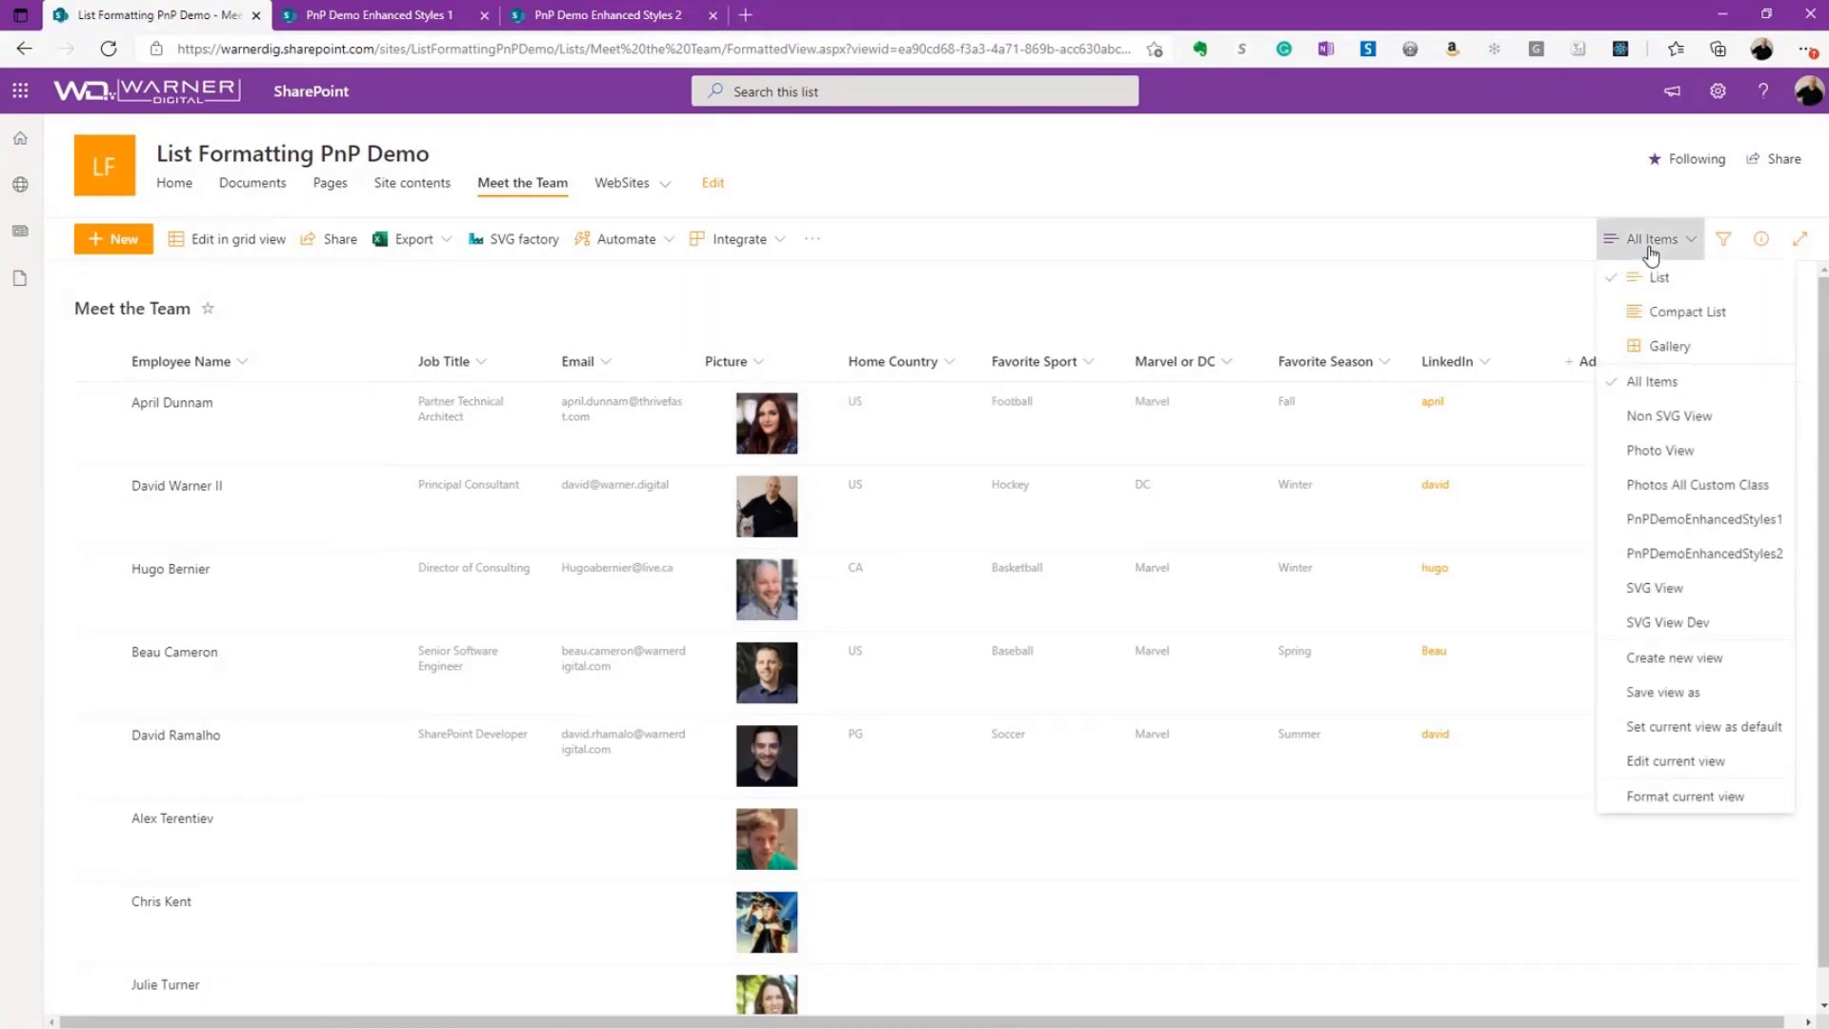
click(1682, 520)
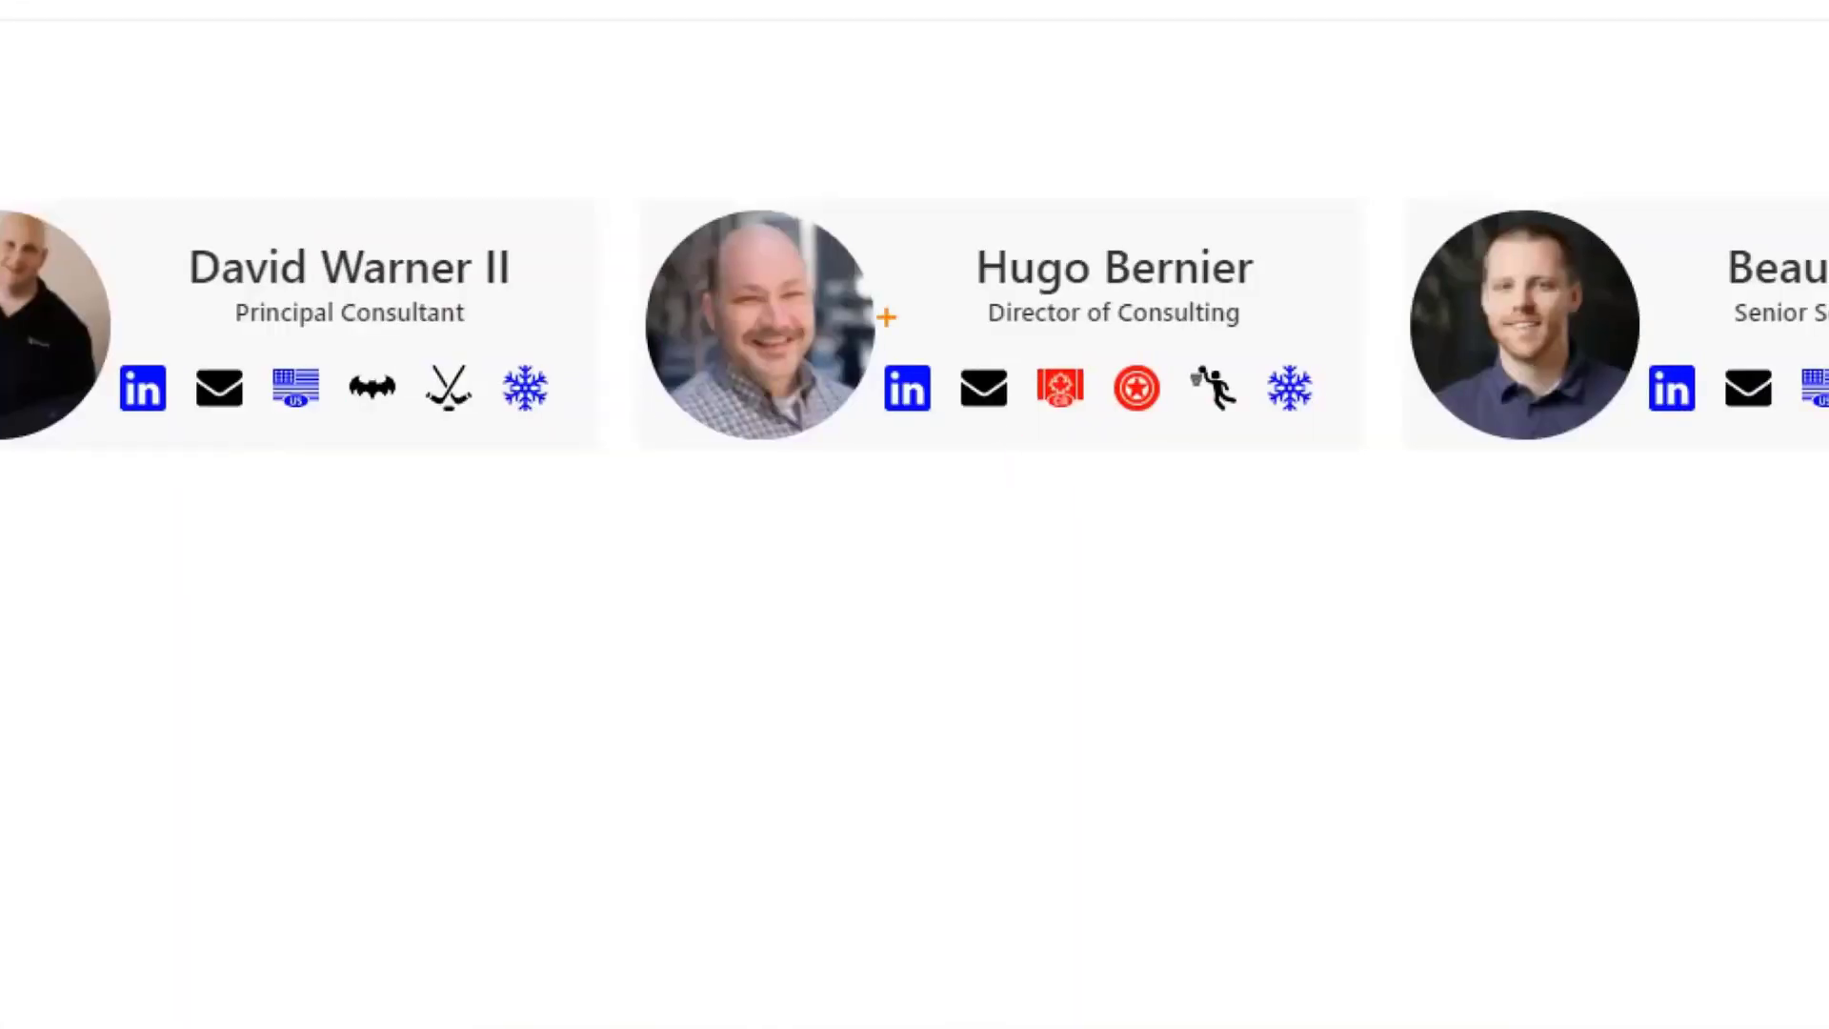
drag(678, 168, 1379, 555)
drag(918, 421, 1002, 682)
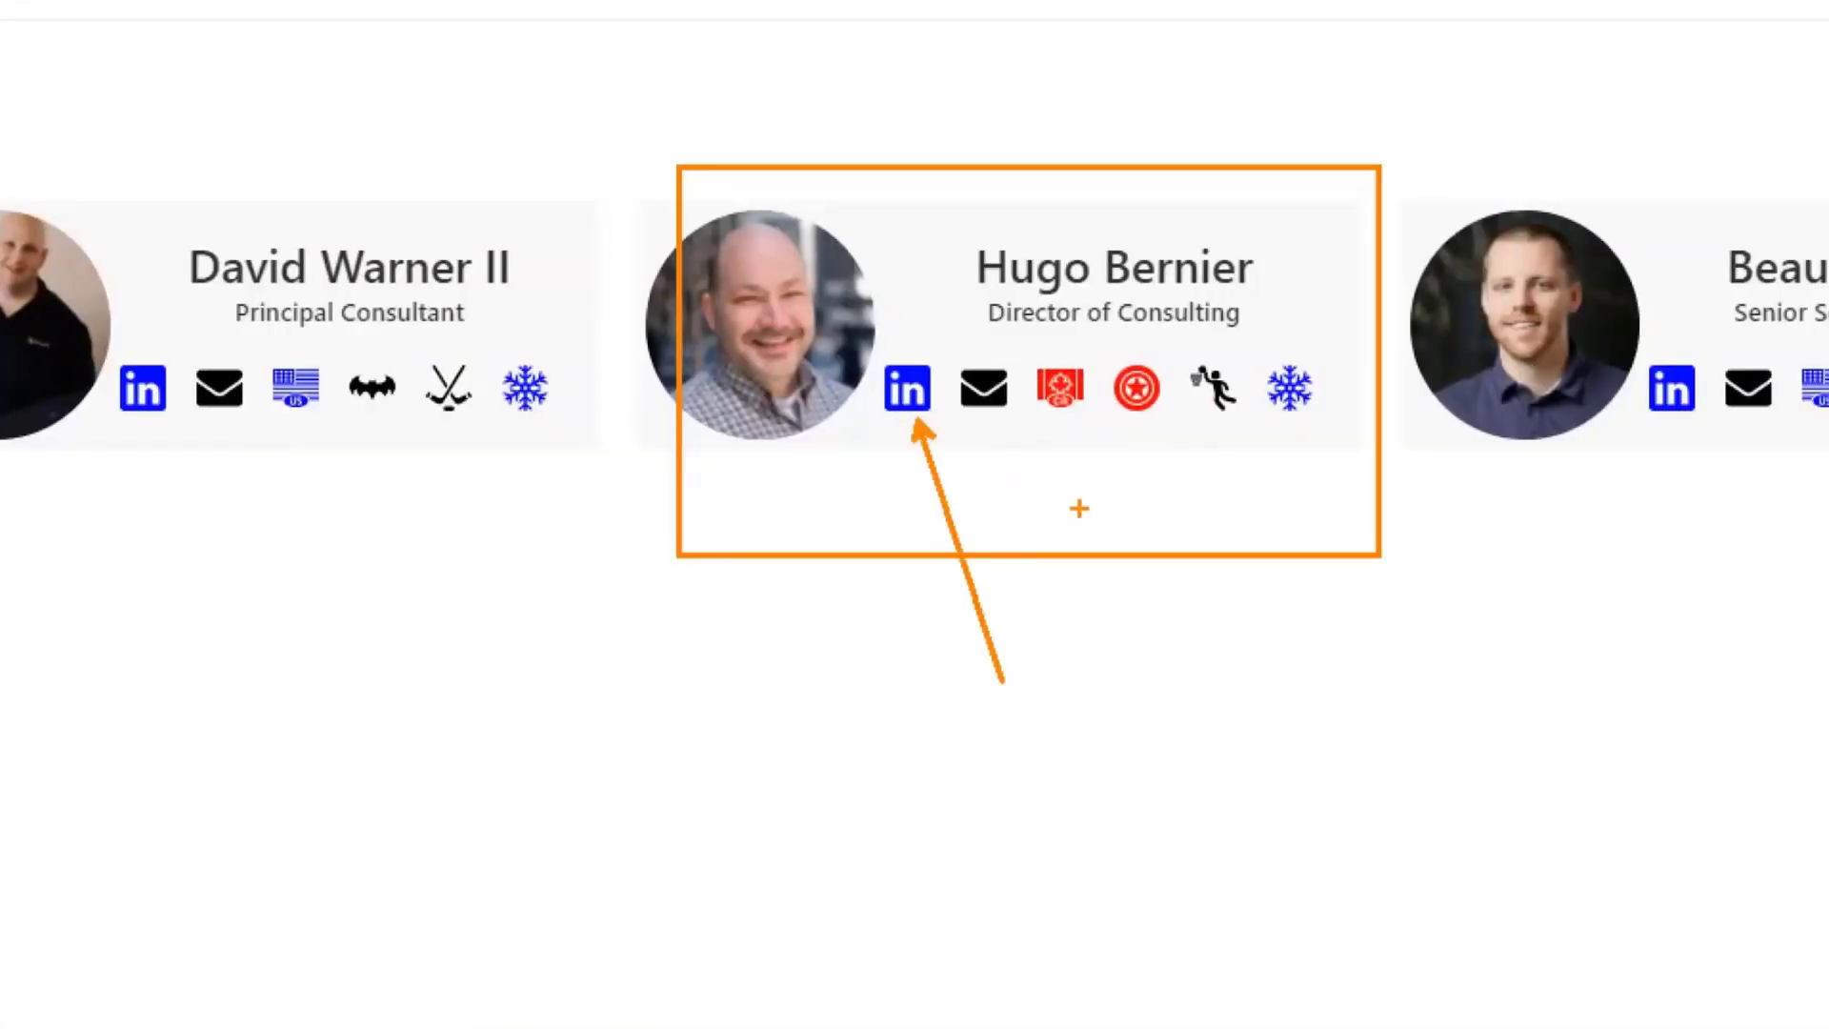
mouse_move(1132, 424)
mouse_down()
mouse_move(1151, 431)
mouse_move(1189, 779)
mouse_up()
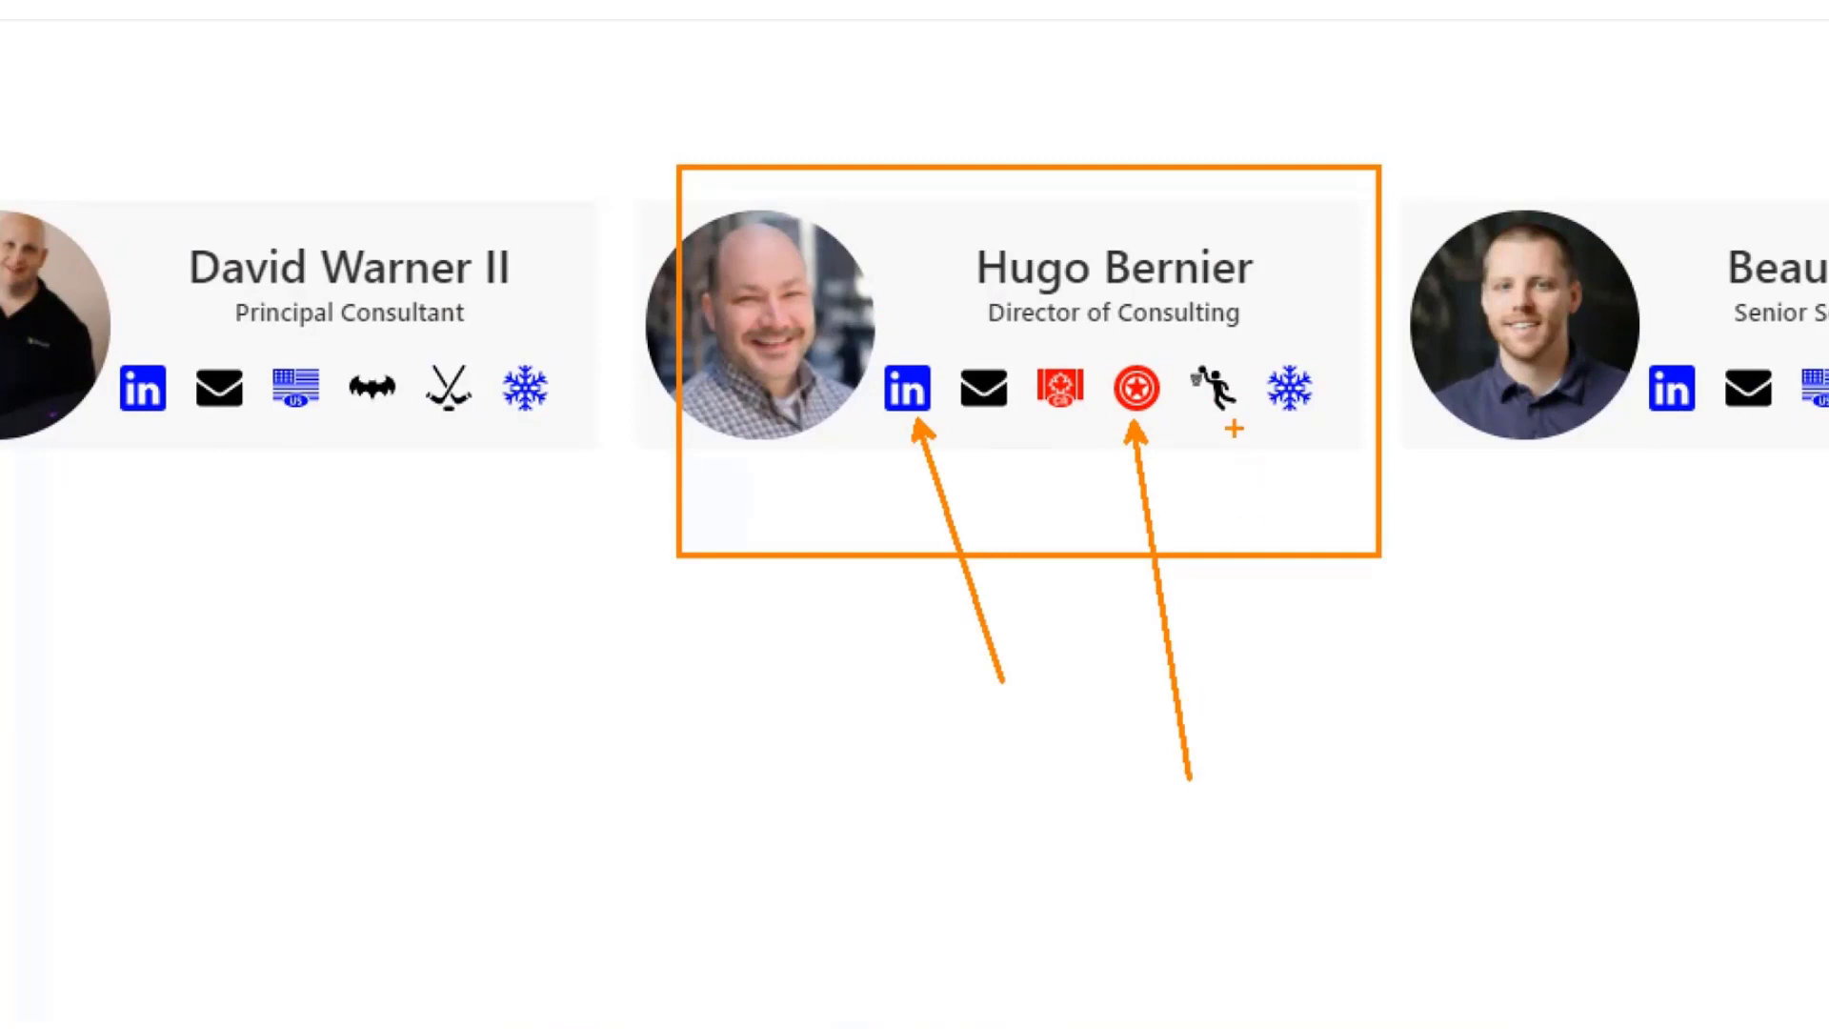
drag(1063, 425, 1096, 588)
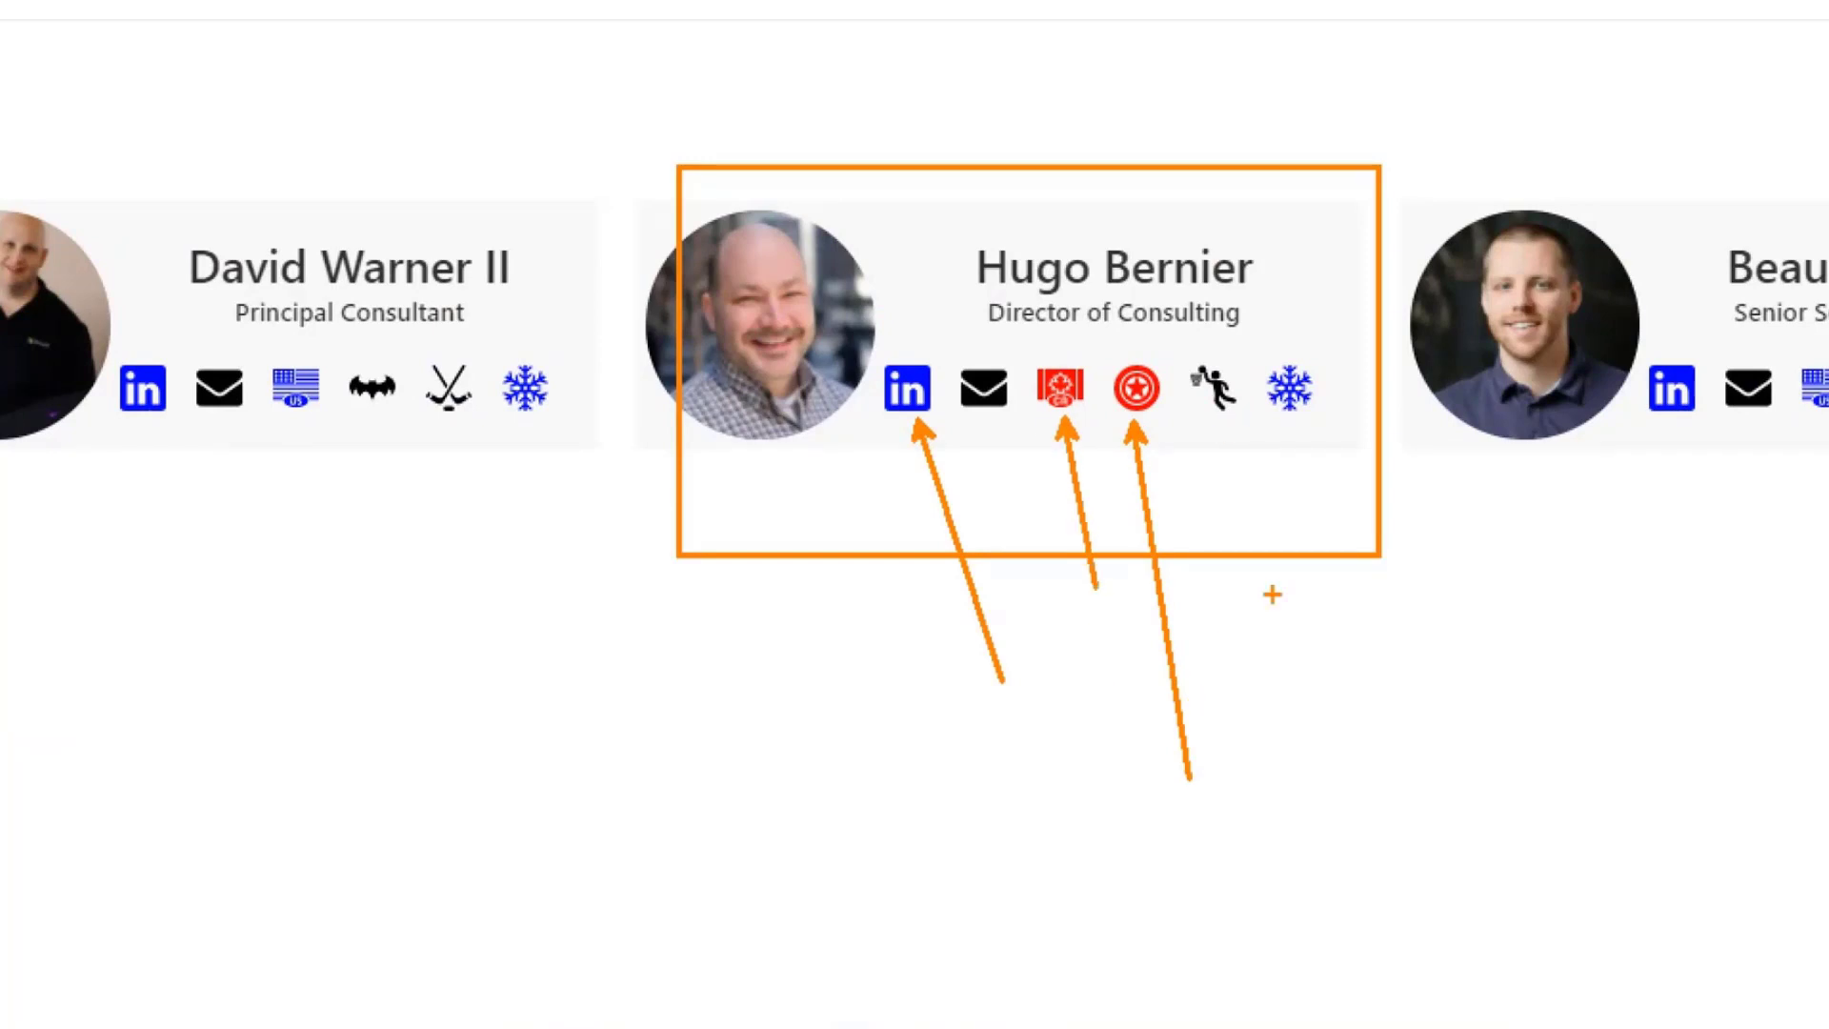
drag(1298, 426, 1355, 570)
drag(1236, 431, 1301, 545)
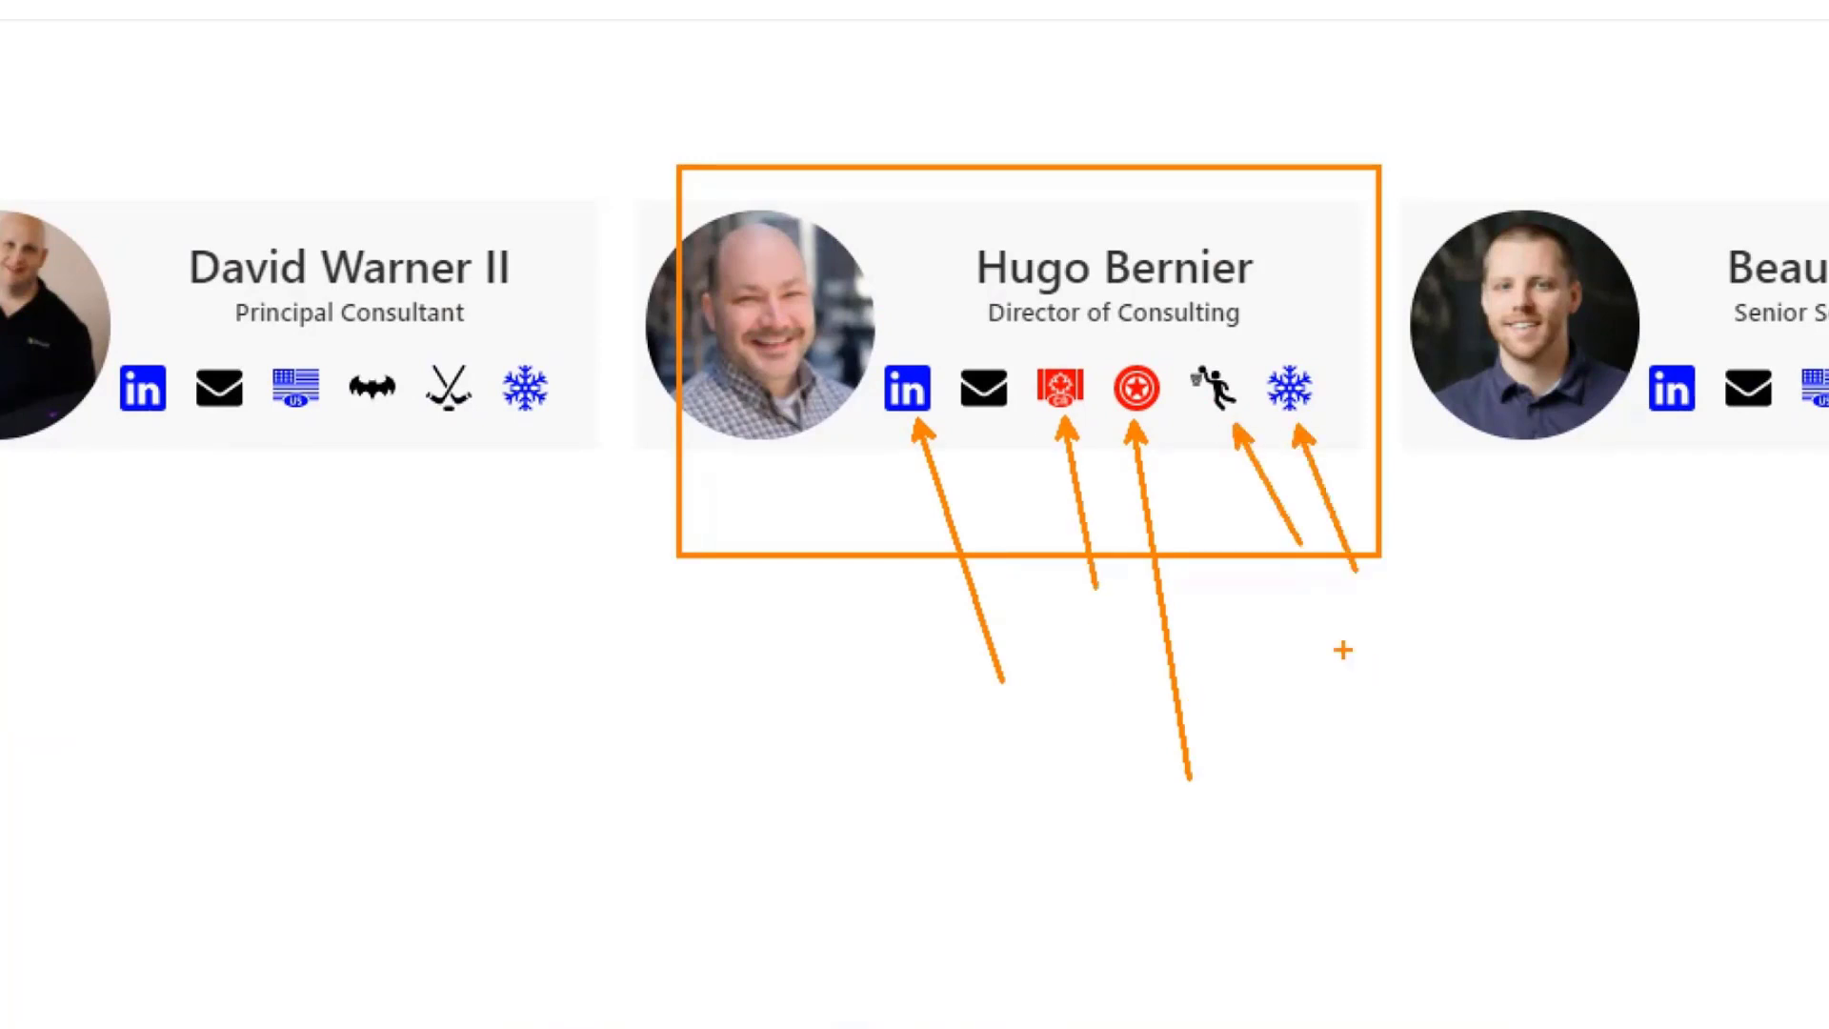
key(Escape)
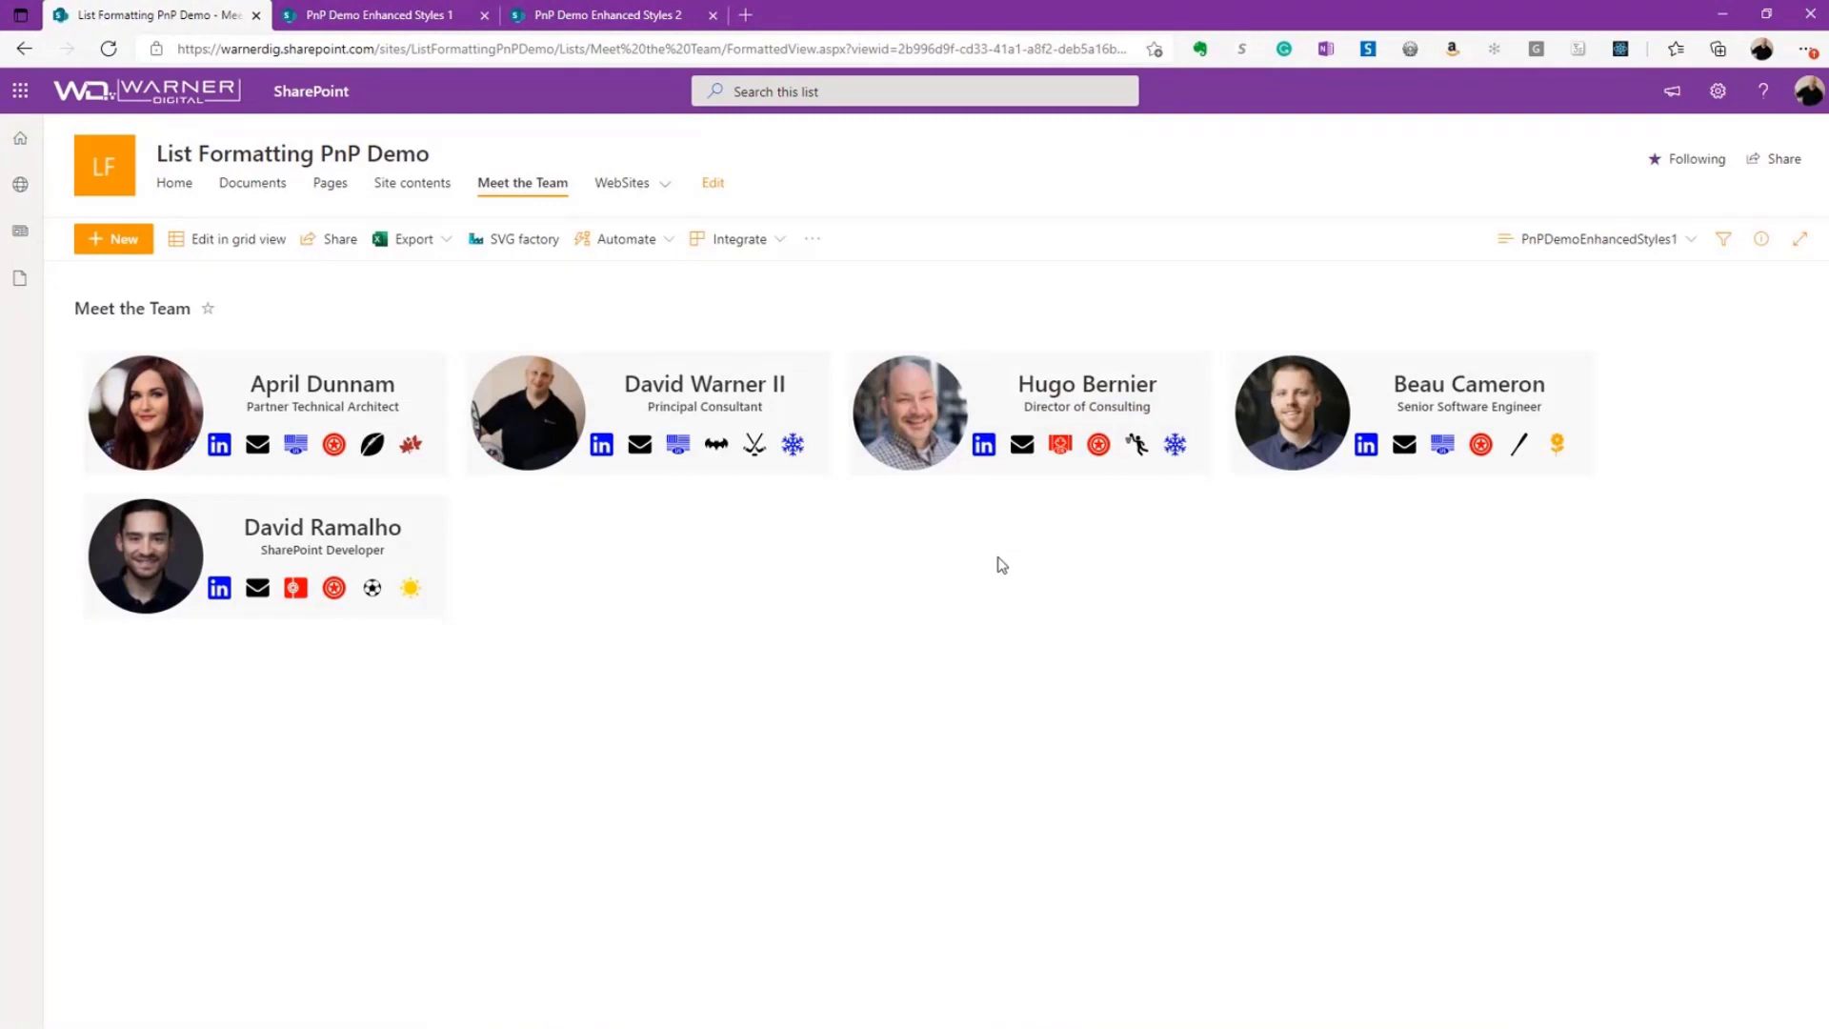
- Start editing the PnP Demo Enhanced Styles 1 page and open the settings of the Community Profiles list web part
click(457, 16)
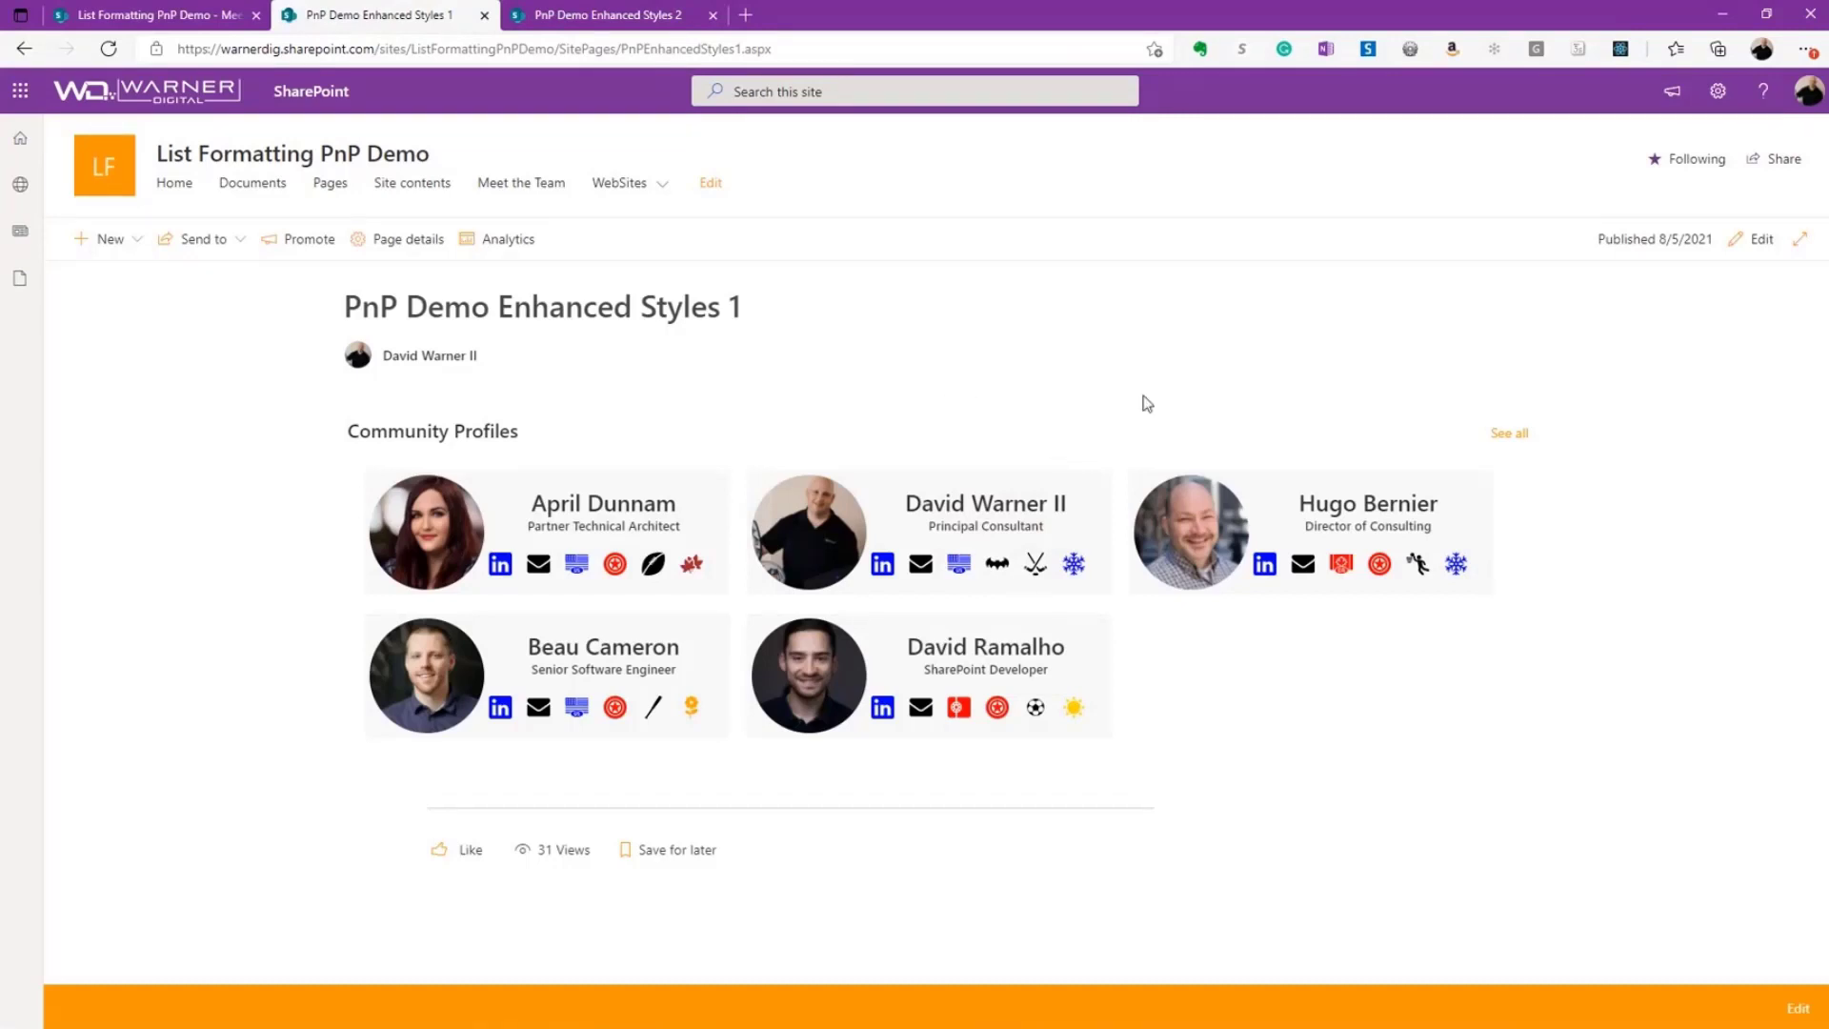
click(1756, 246)
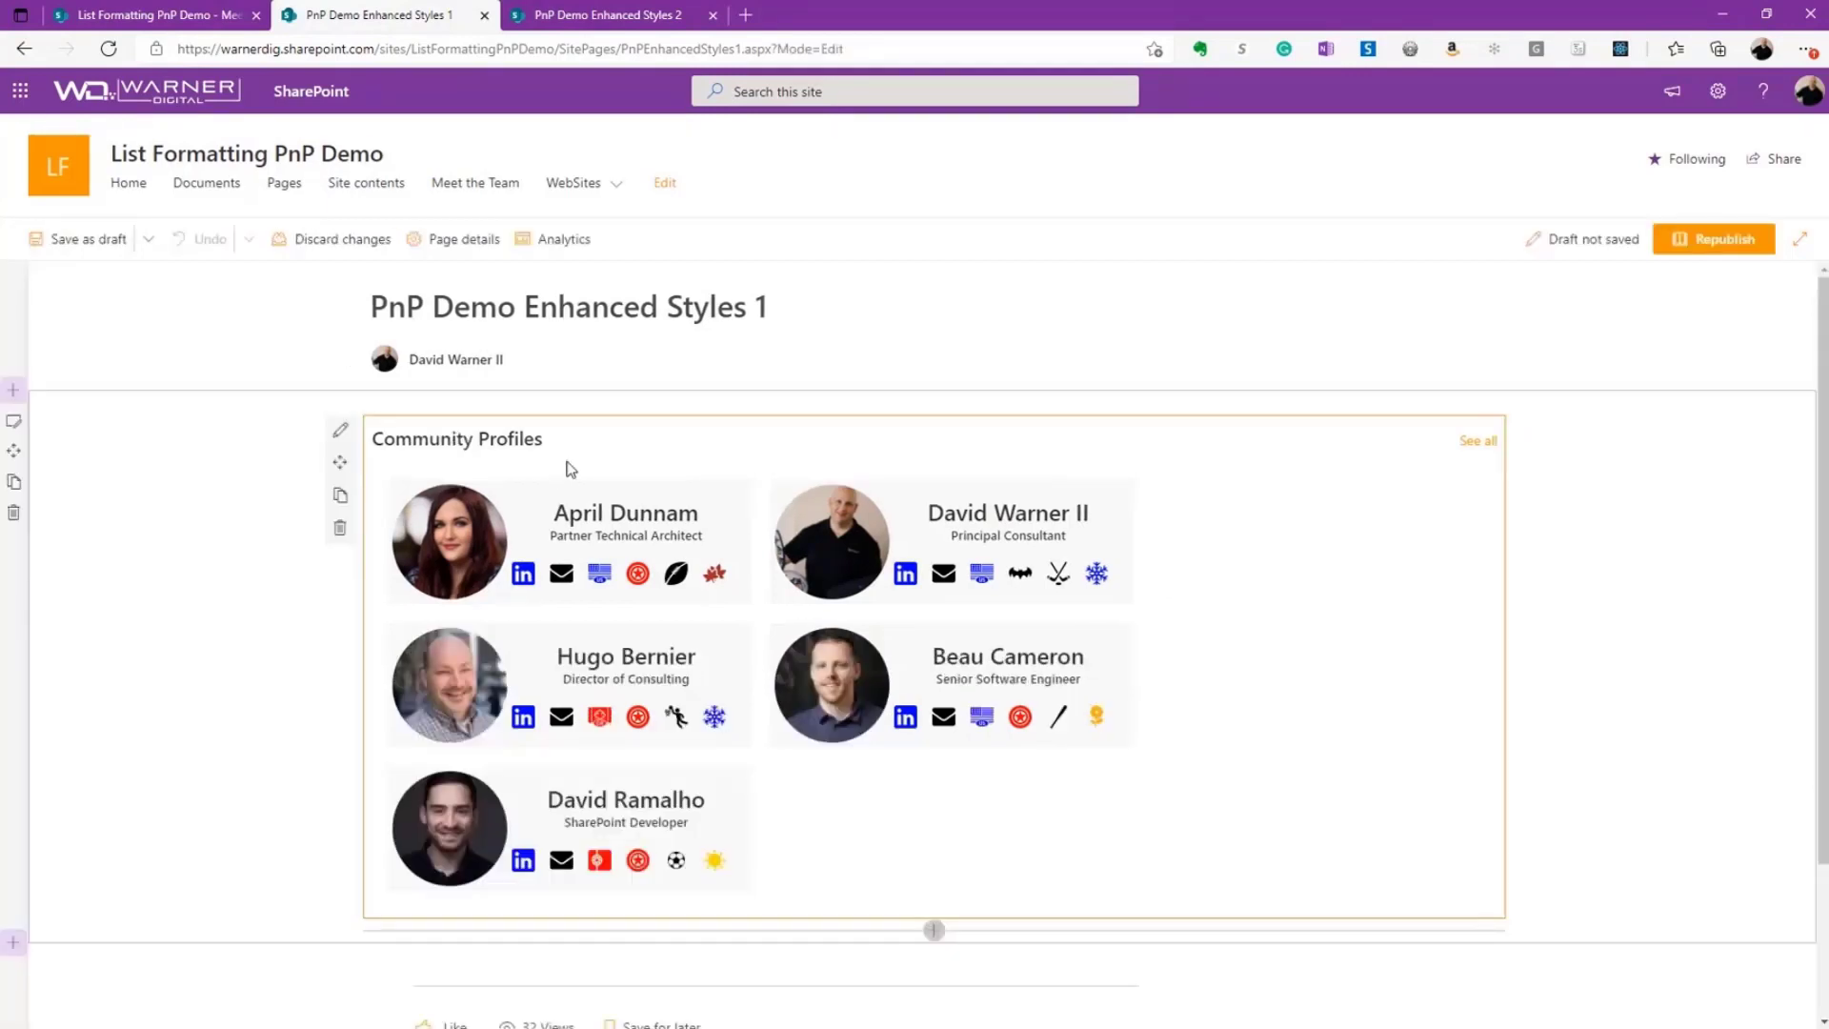
click(278, 426)
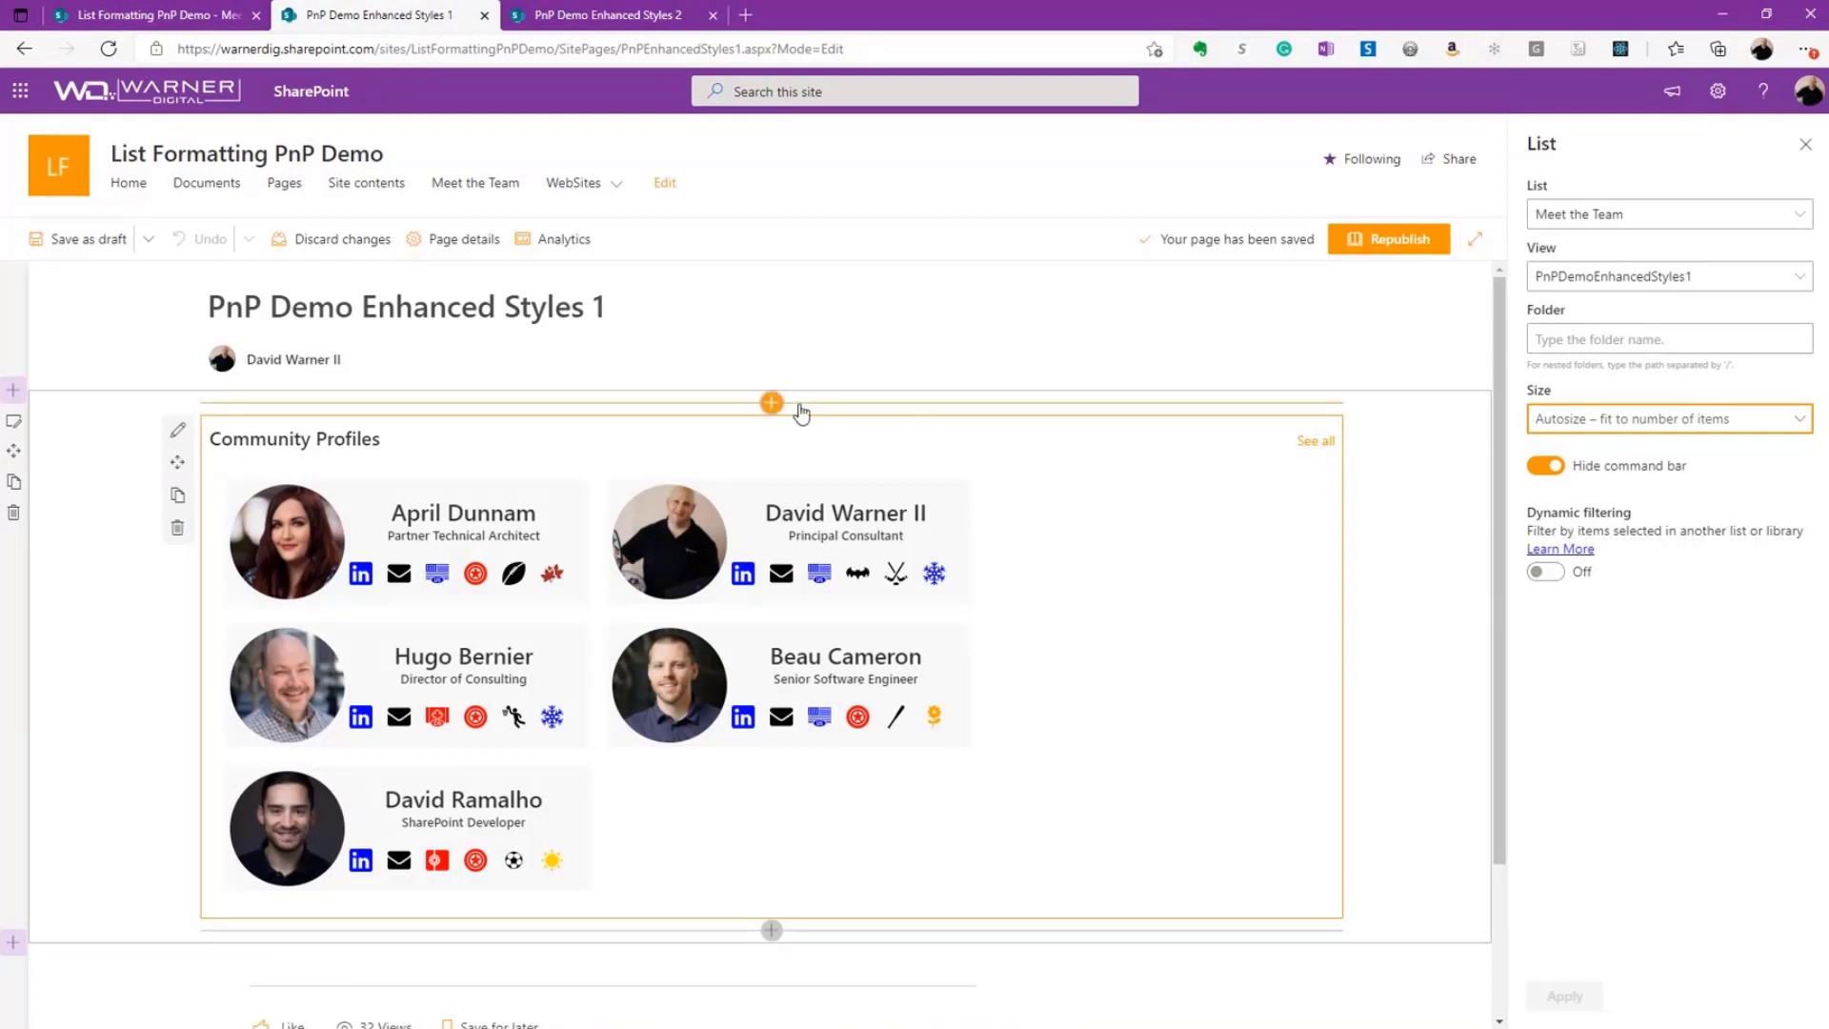
- Add an Enhanced List Formatting web part above the Community Profiles list and accept its usage warning
click(772, 404)
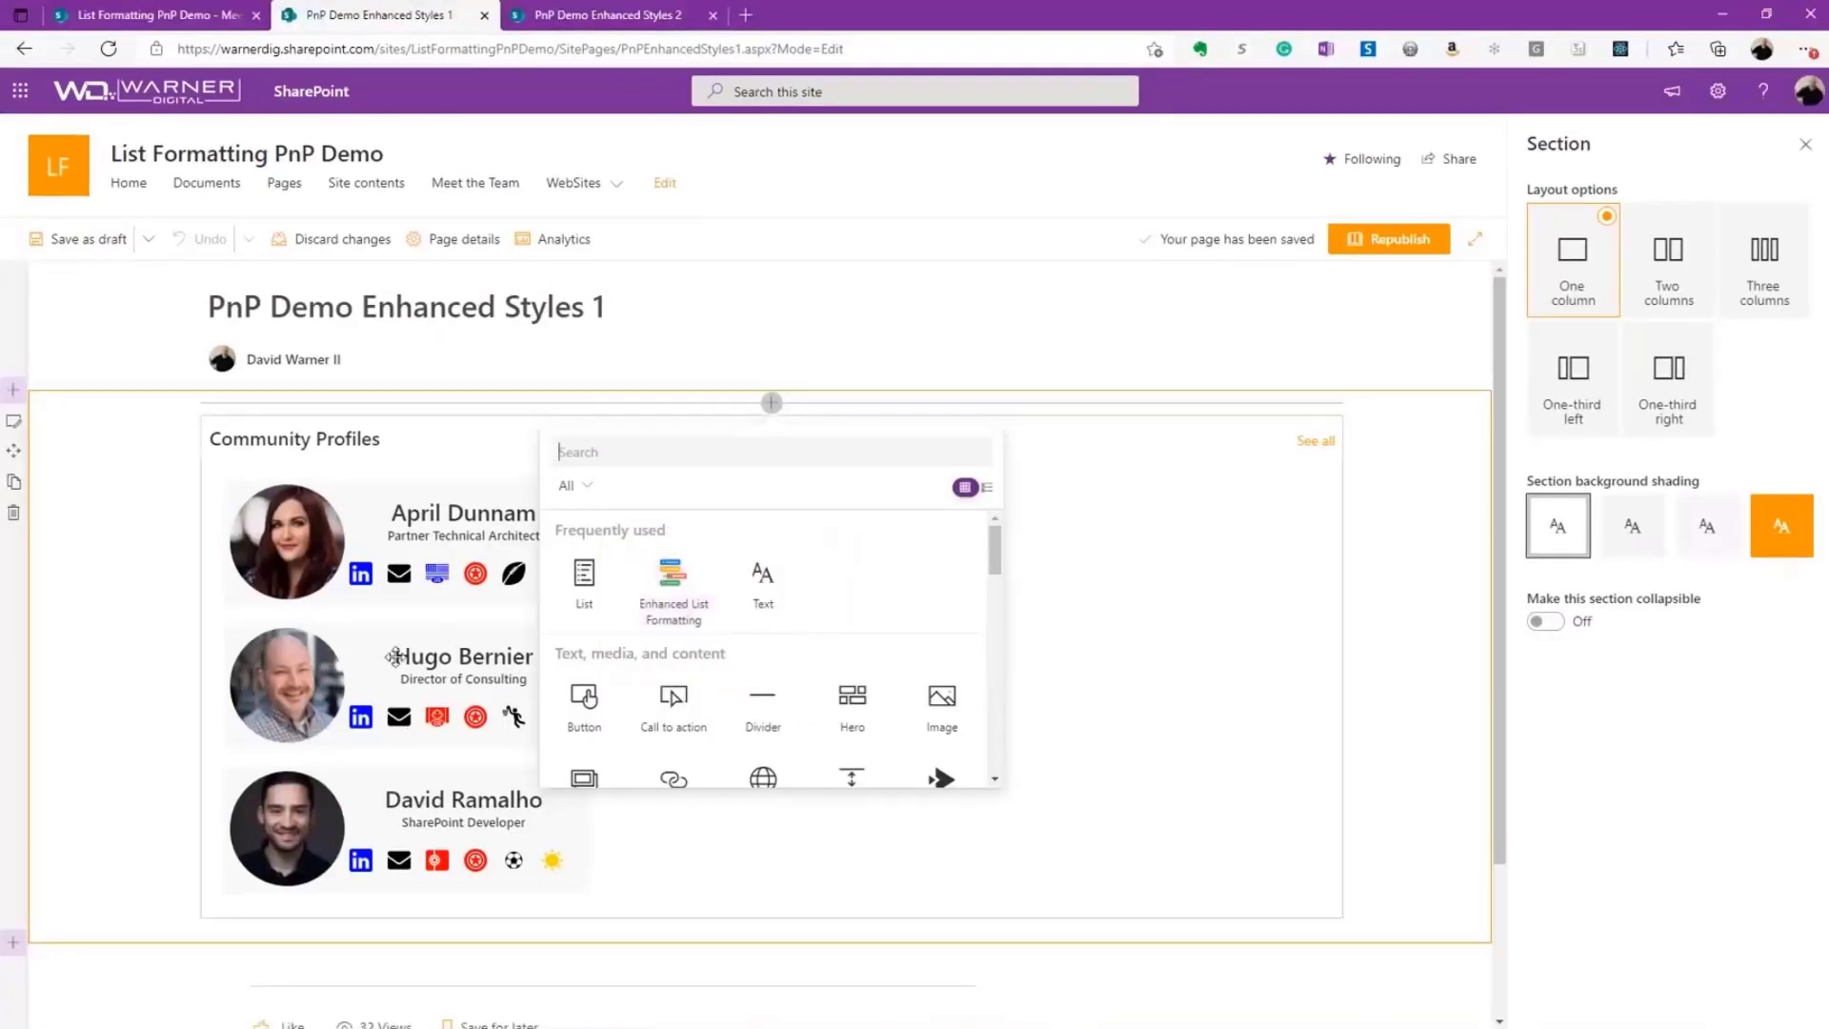
click(665, 624)
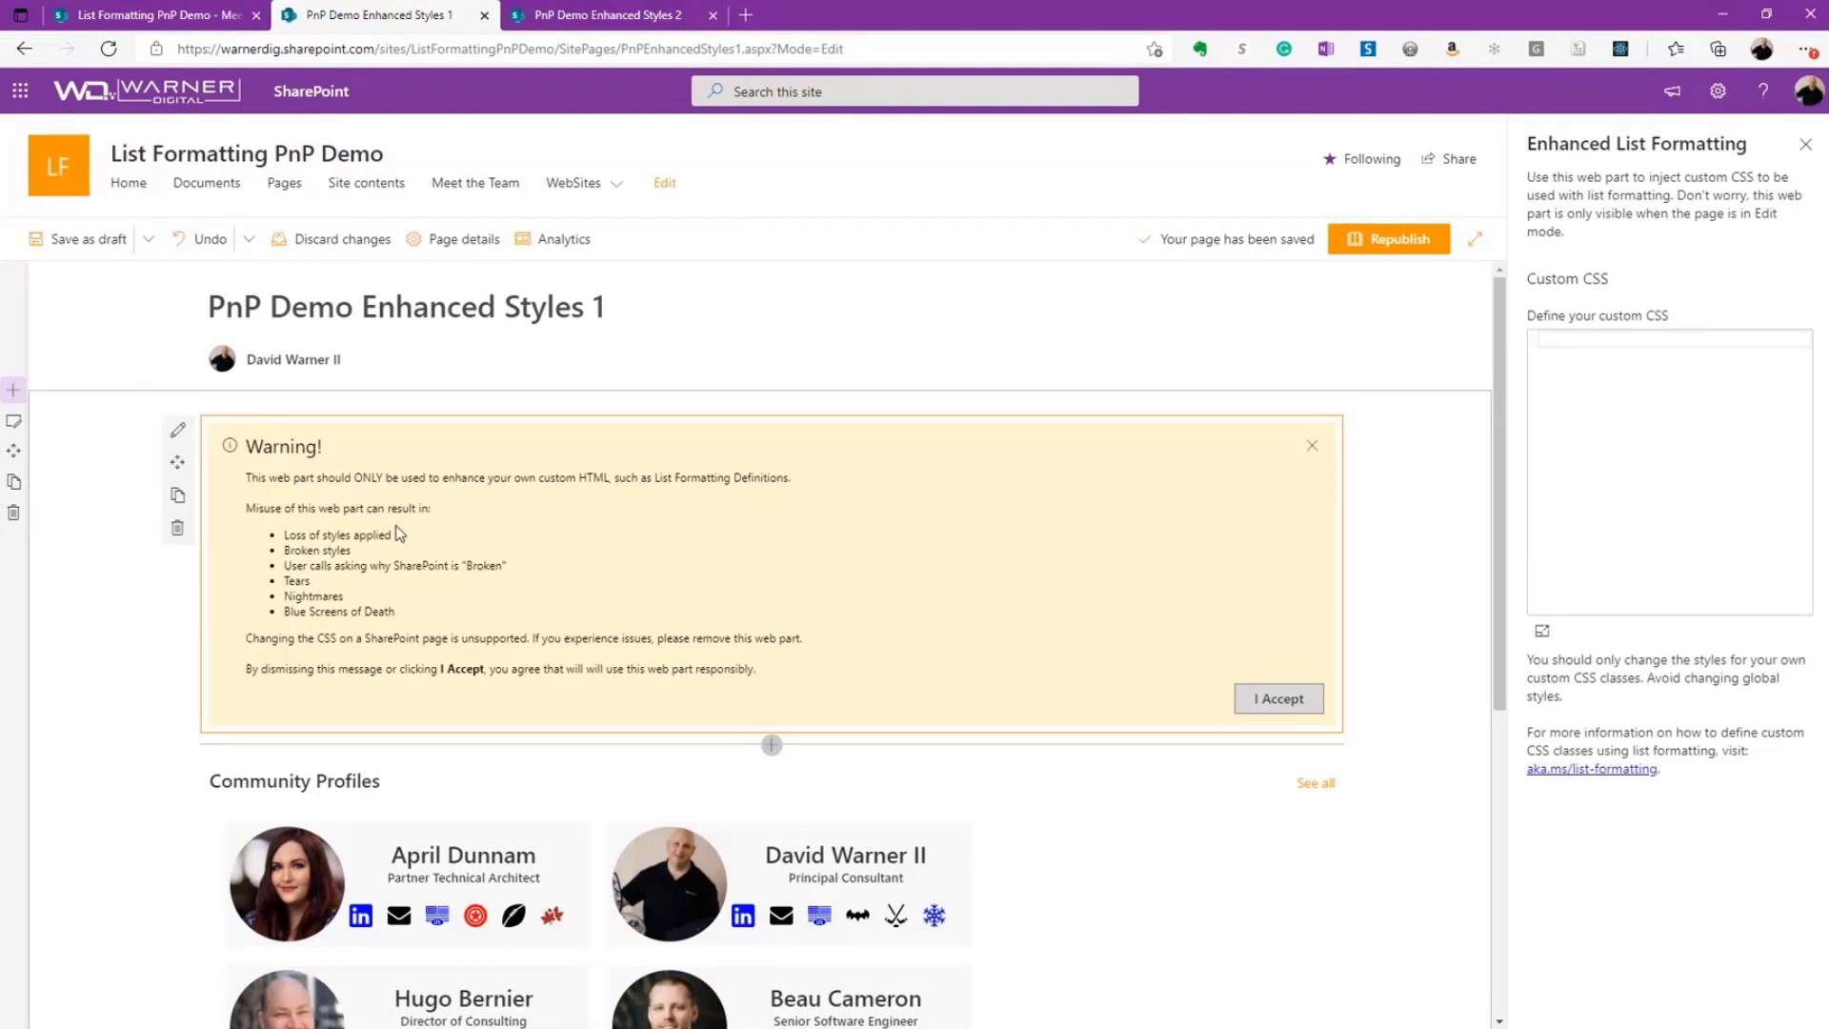
key(ctrl+1)
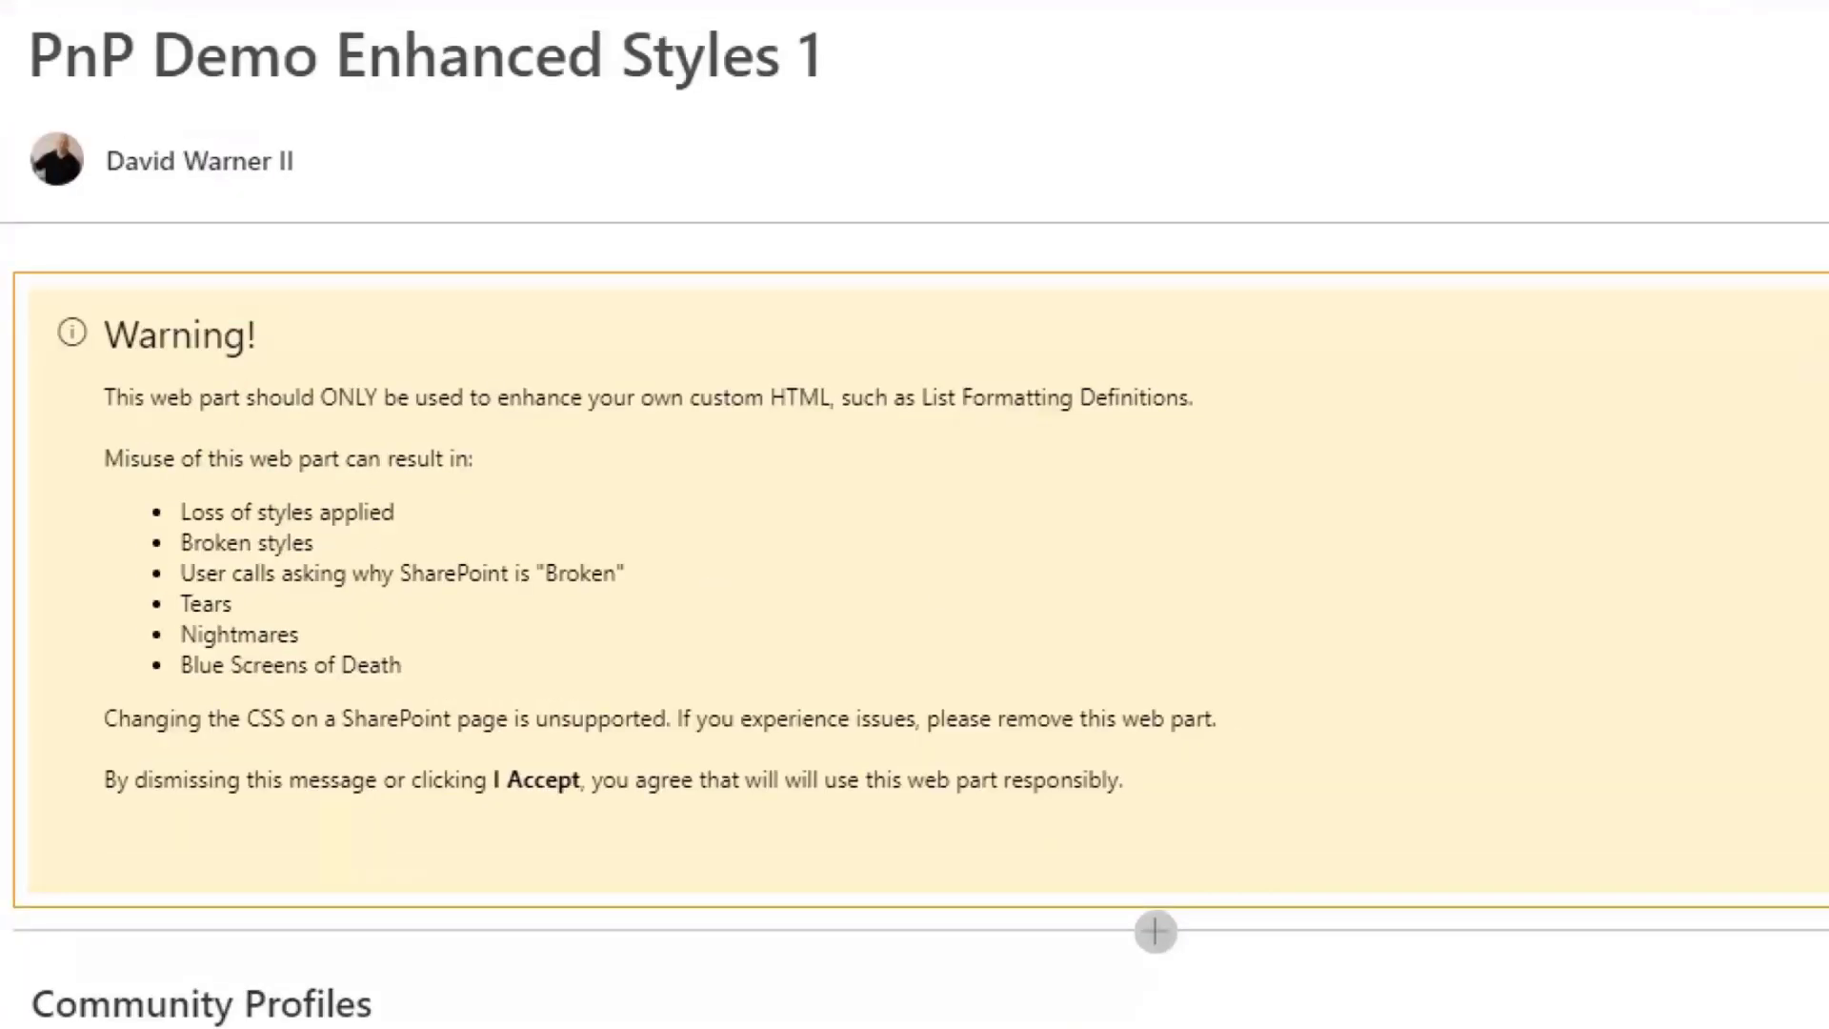
click(327, 575)
drag(252, 513, 743, 663)
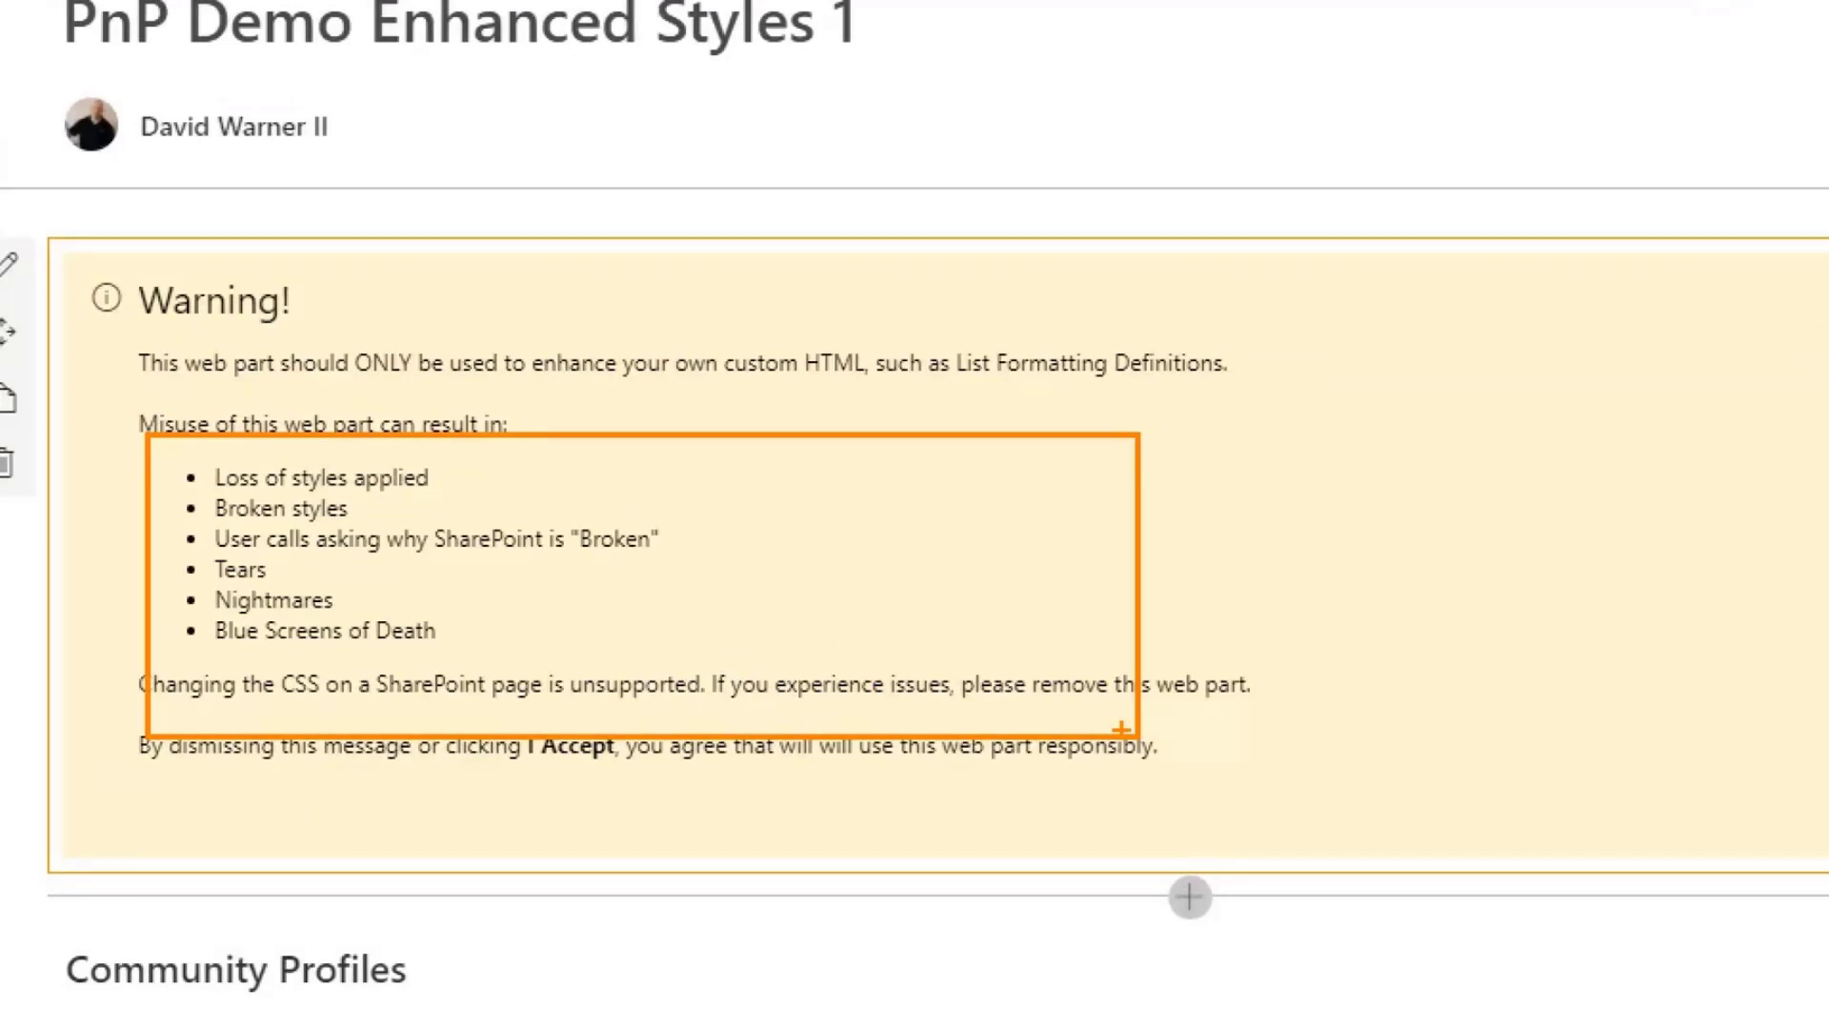
key(Escape)
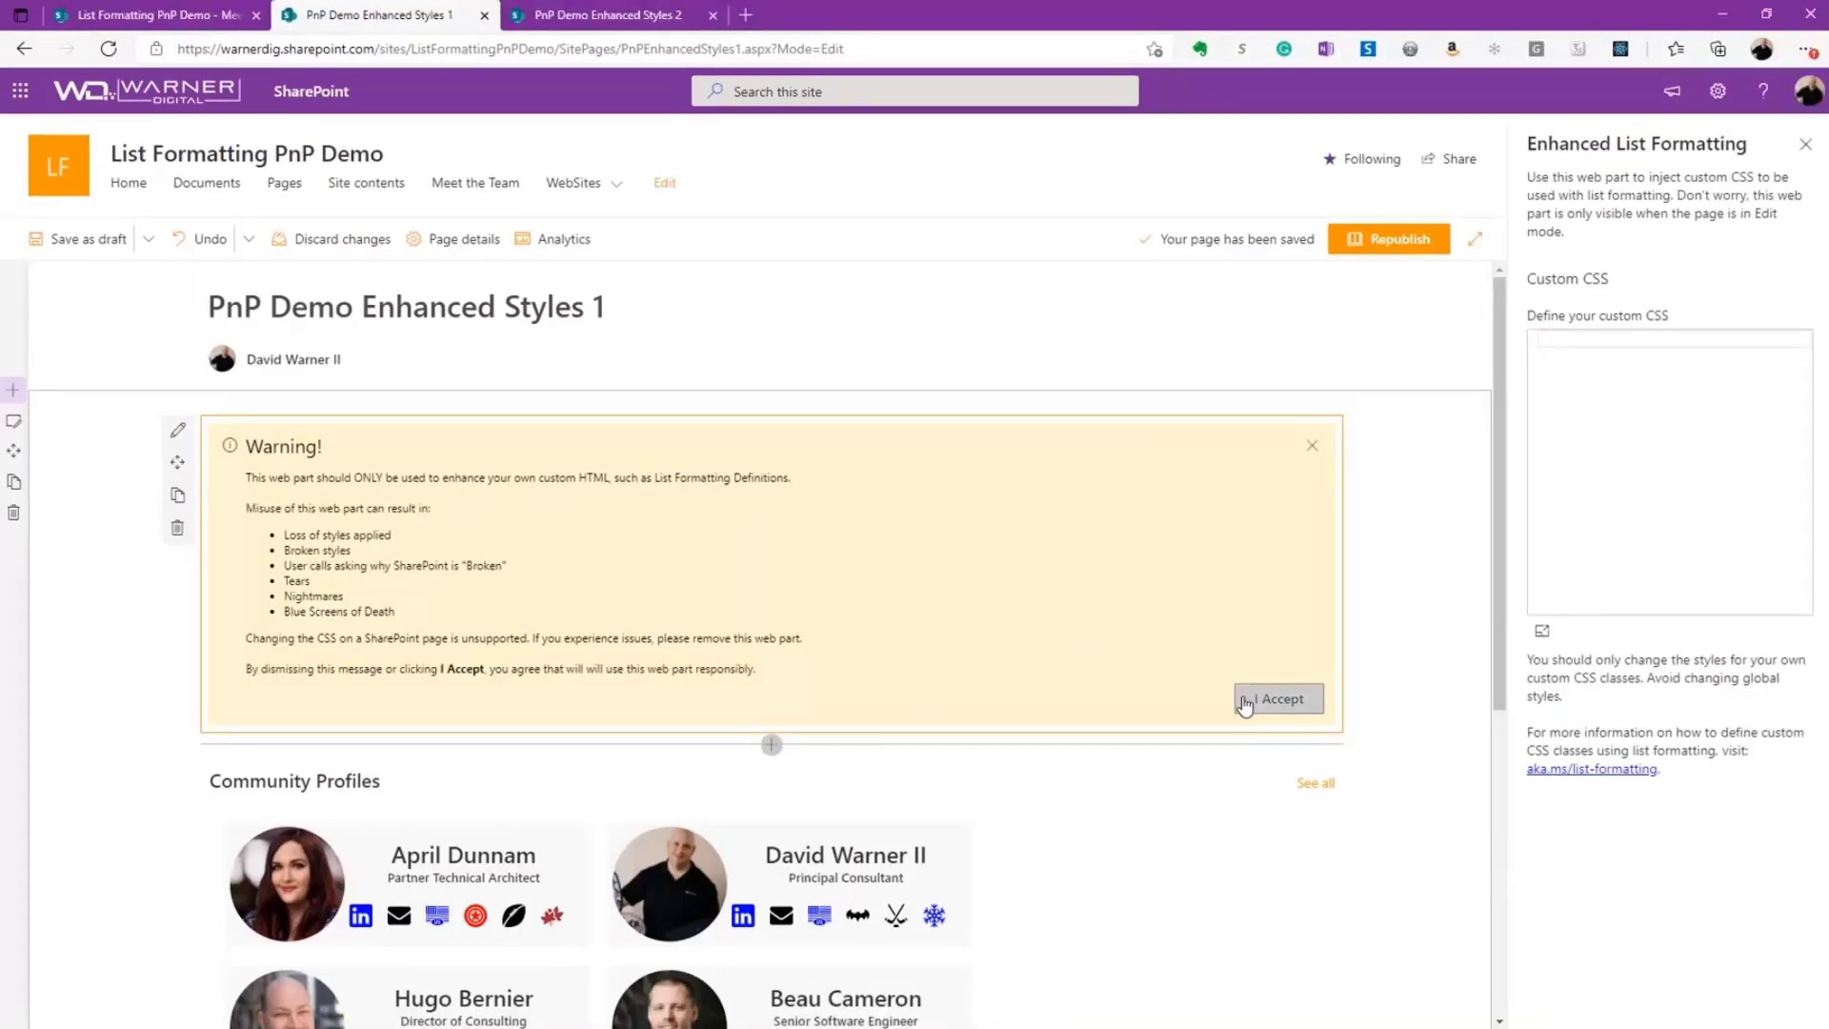
click(1274, 696)
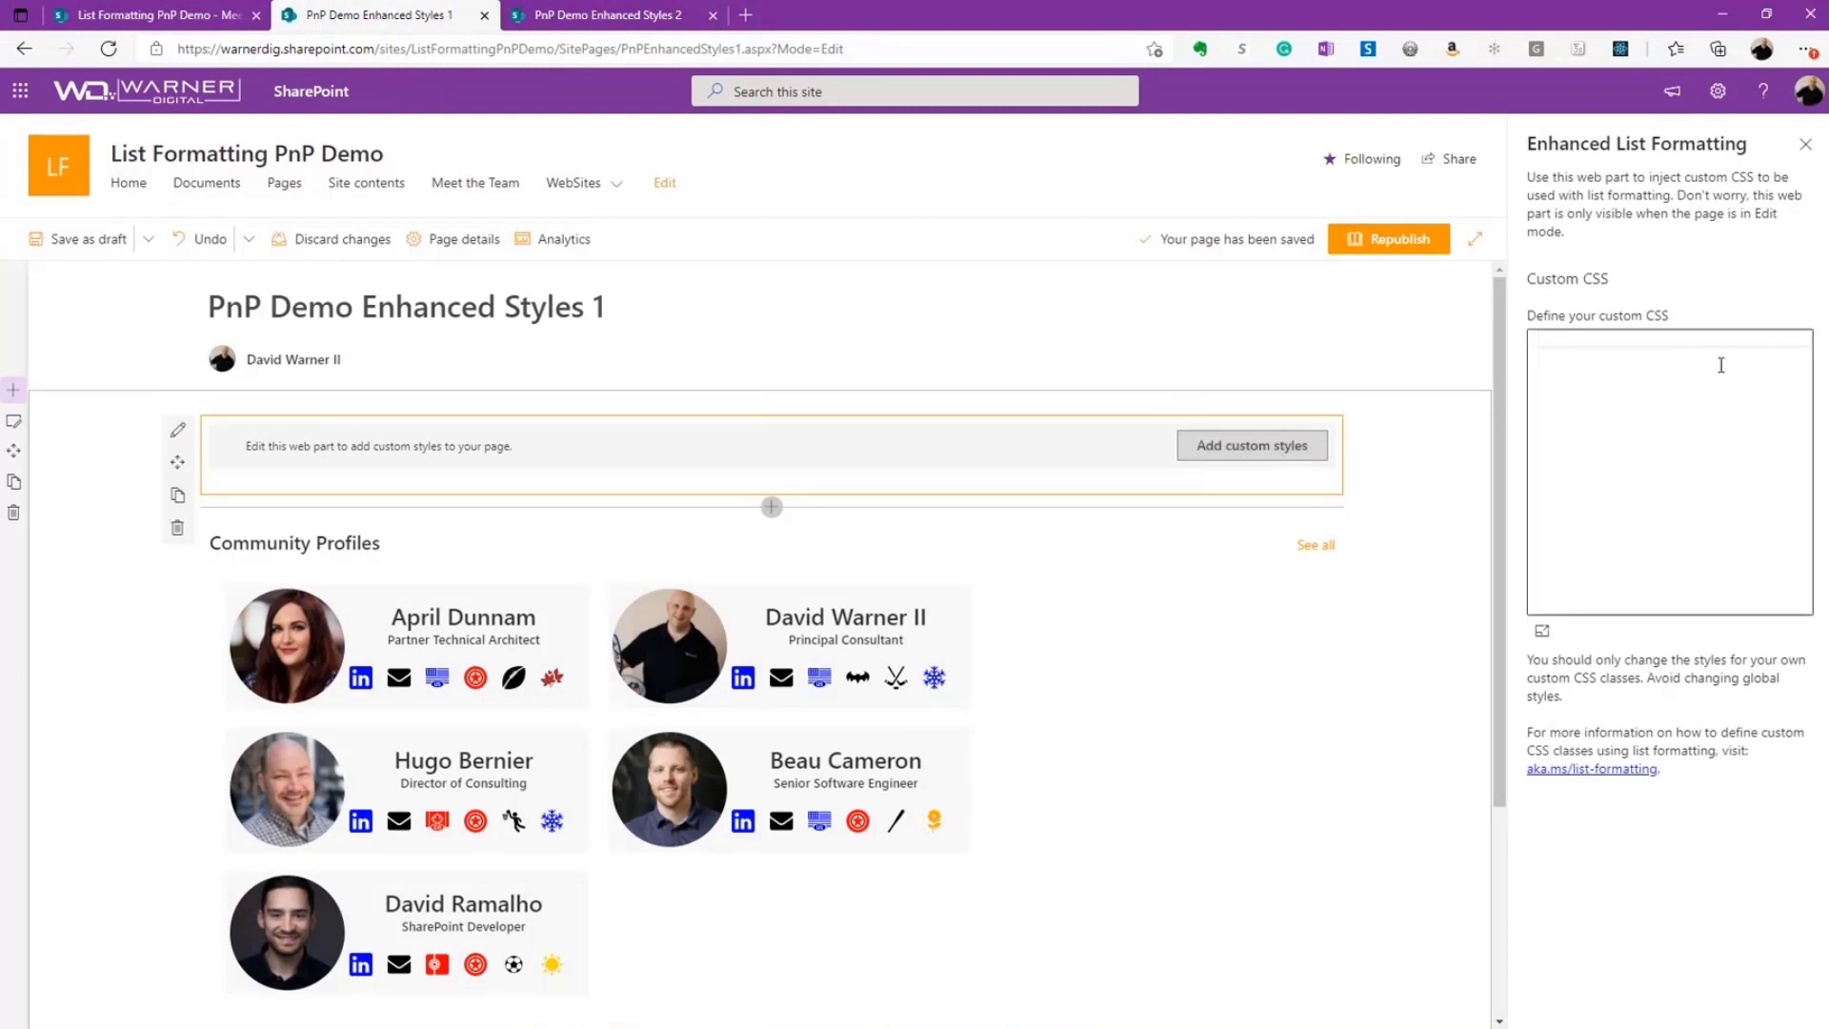
click(1805, 144)
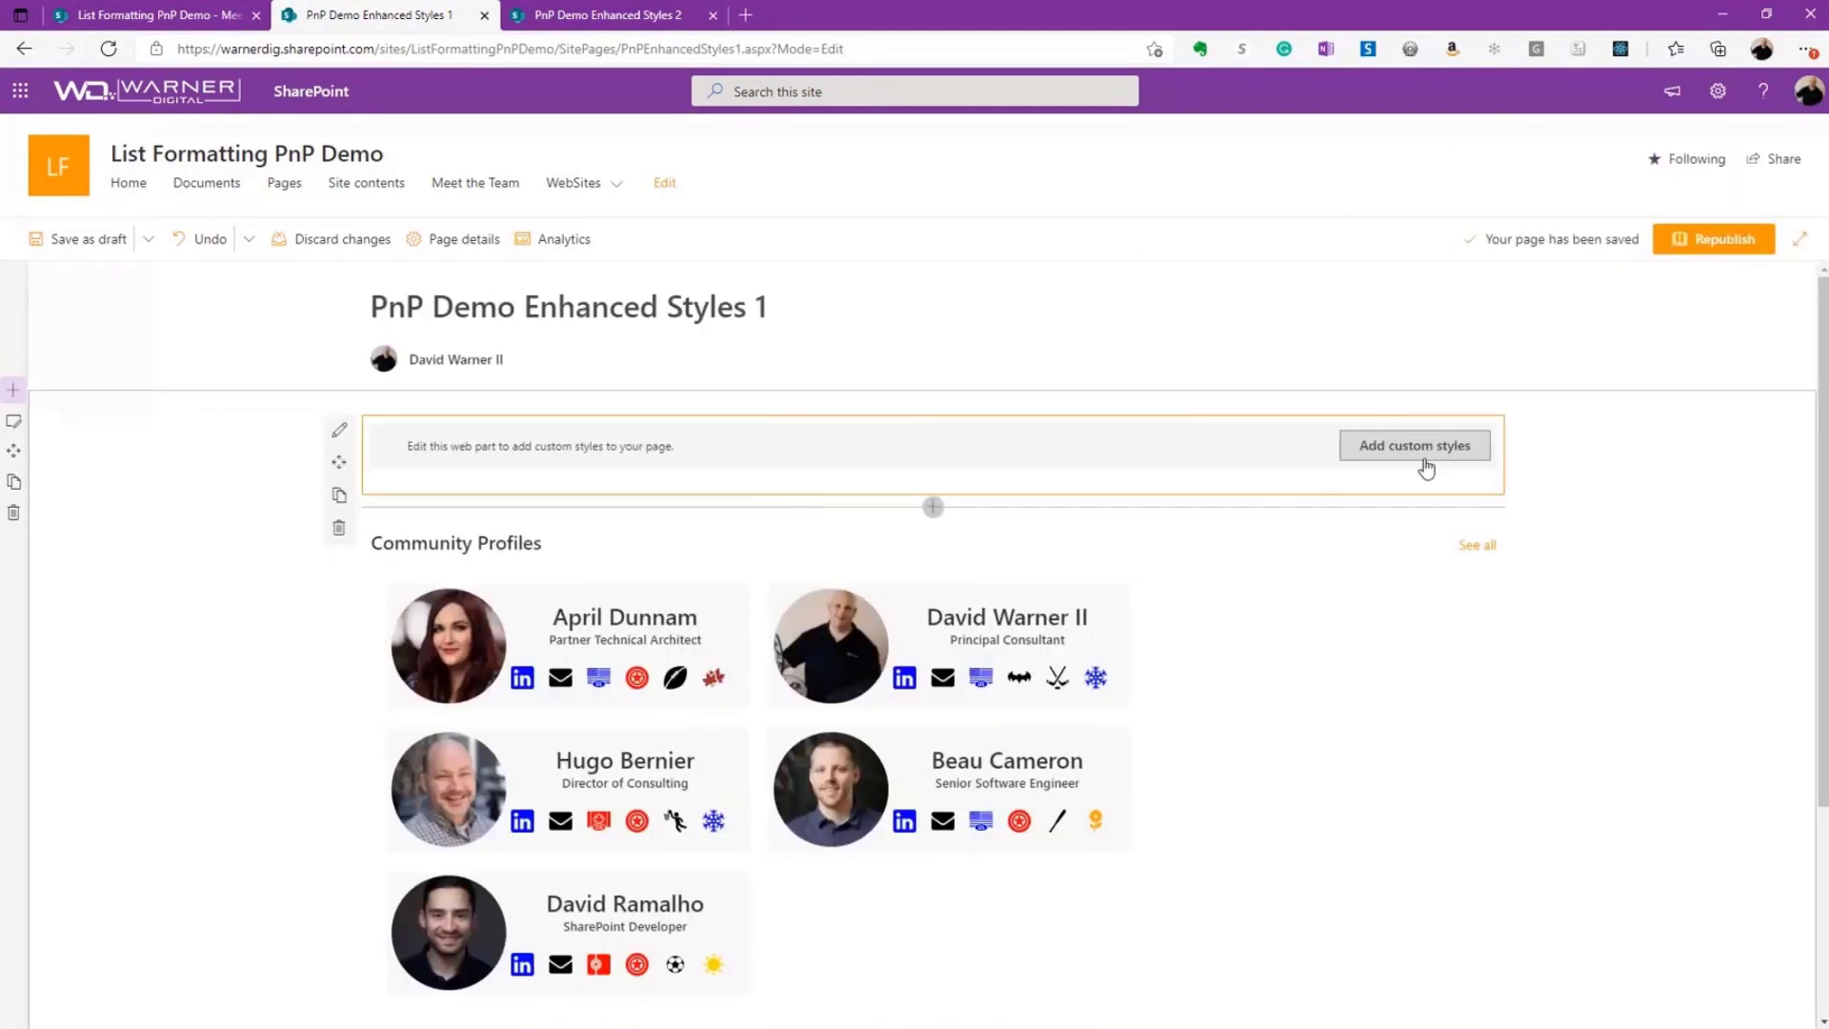
click(1419, 448)
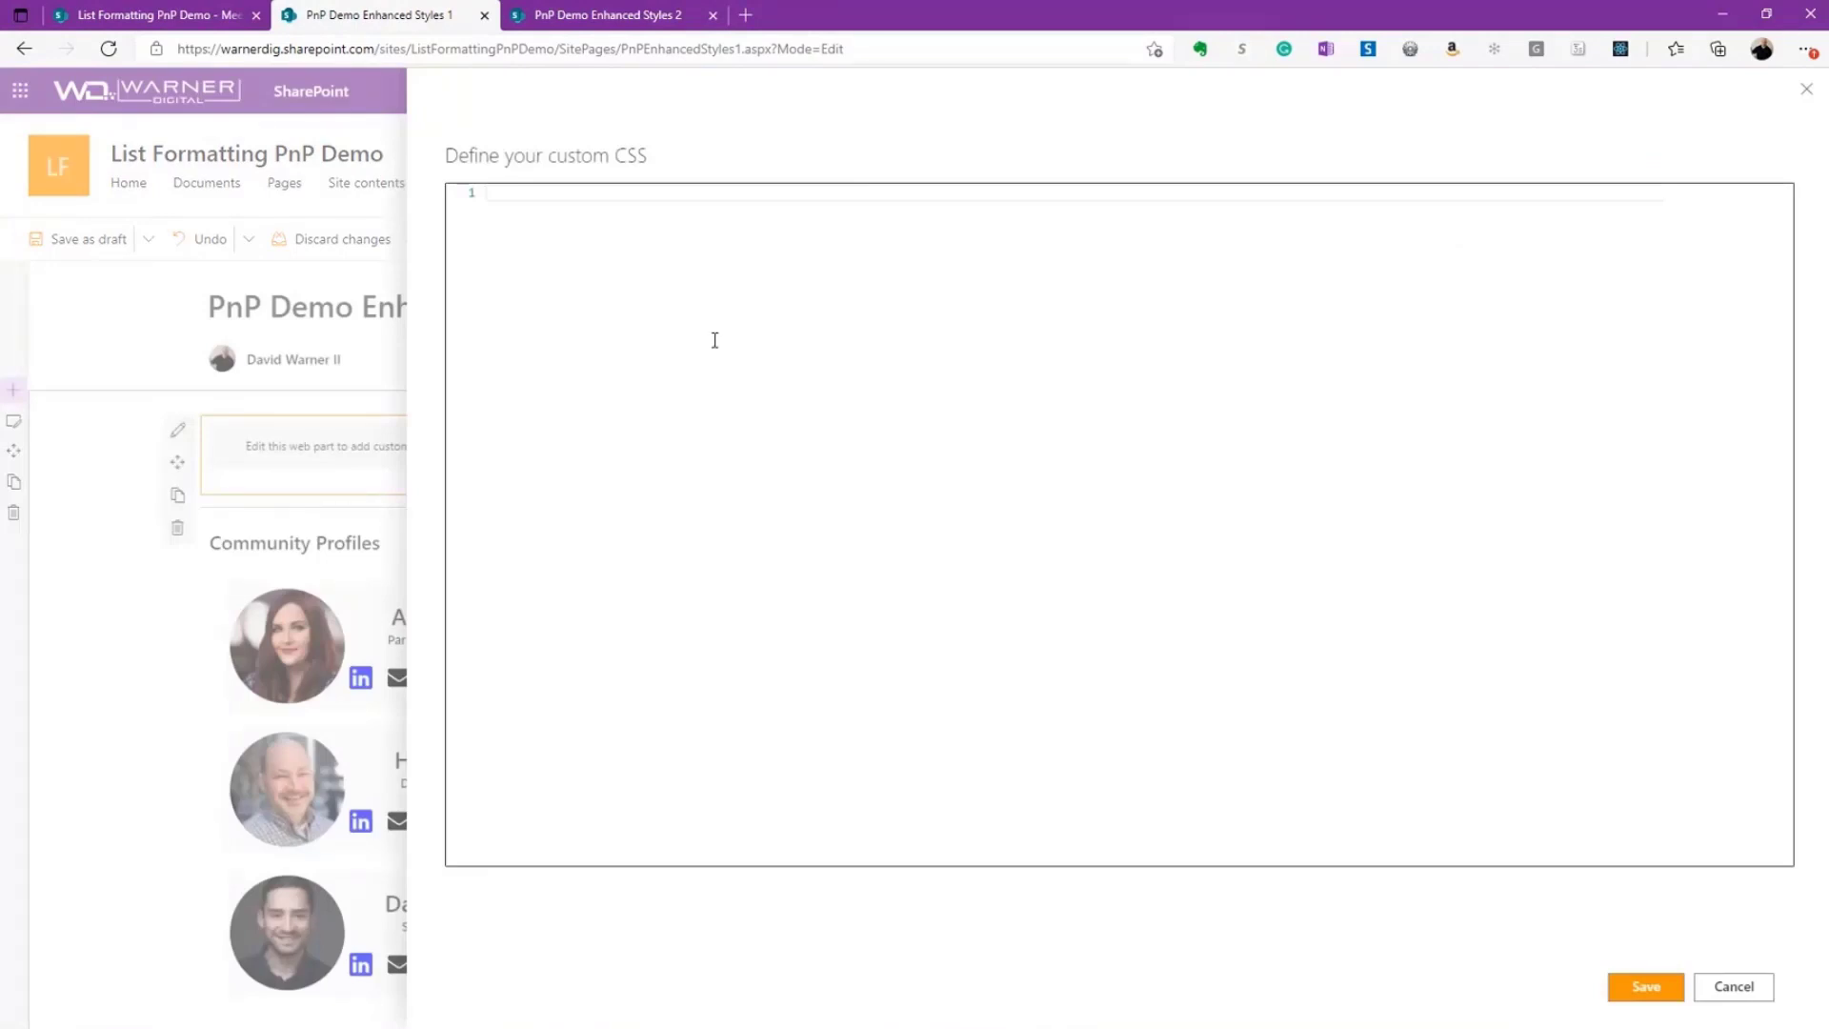
click(1734, 988)
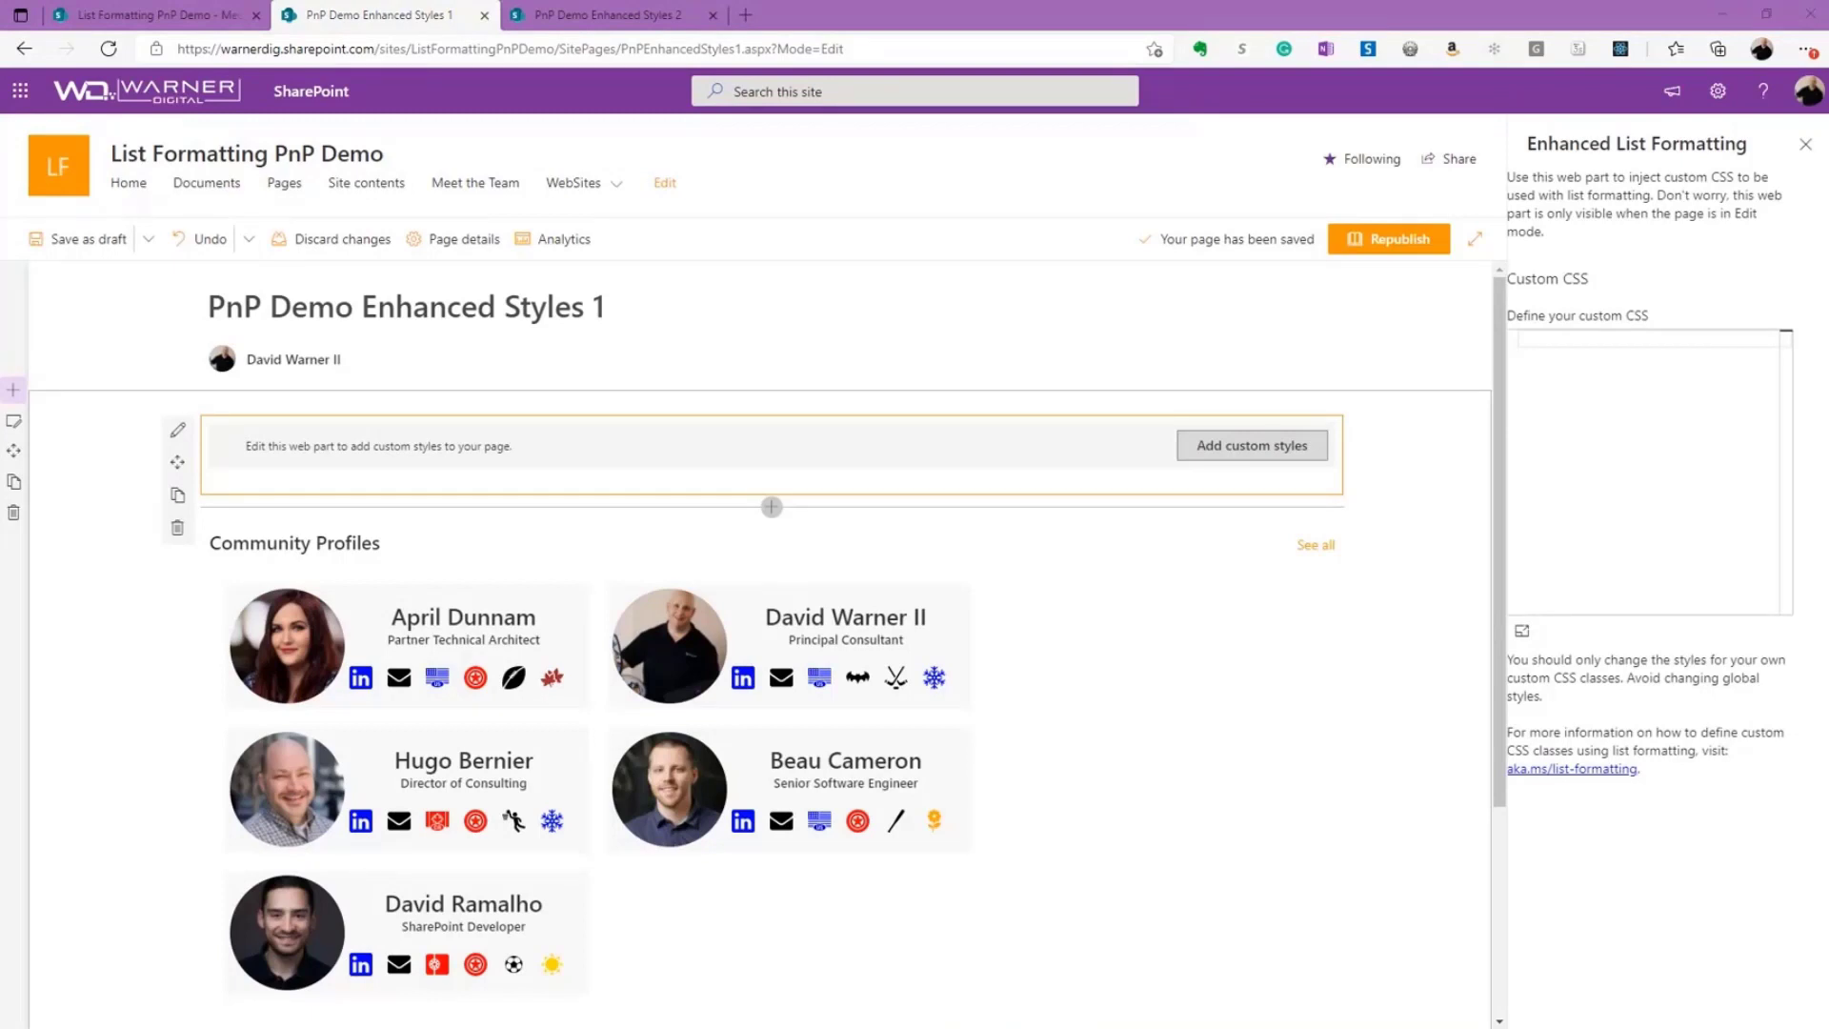
- Paste the .pnpCommunityMemberTitleOuter styles as the web part's custom CSS and open them in the expanded editor
click(1636, 476)
key(ctrl+v)
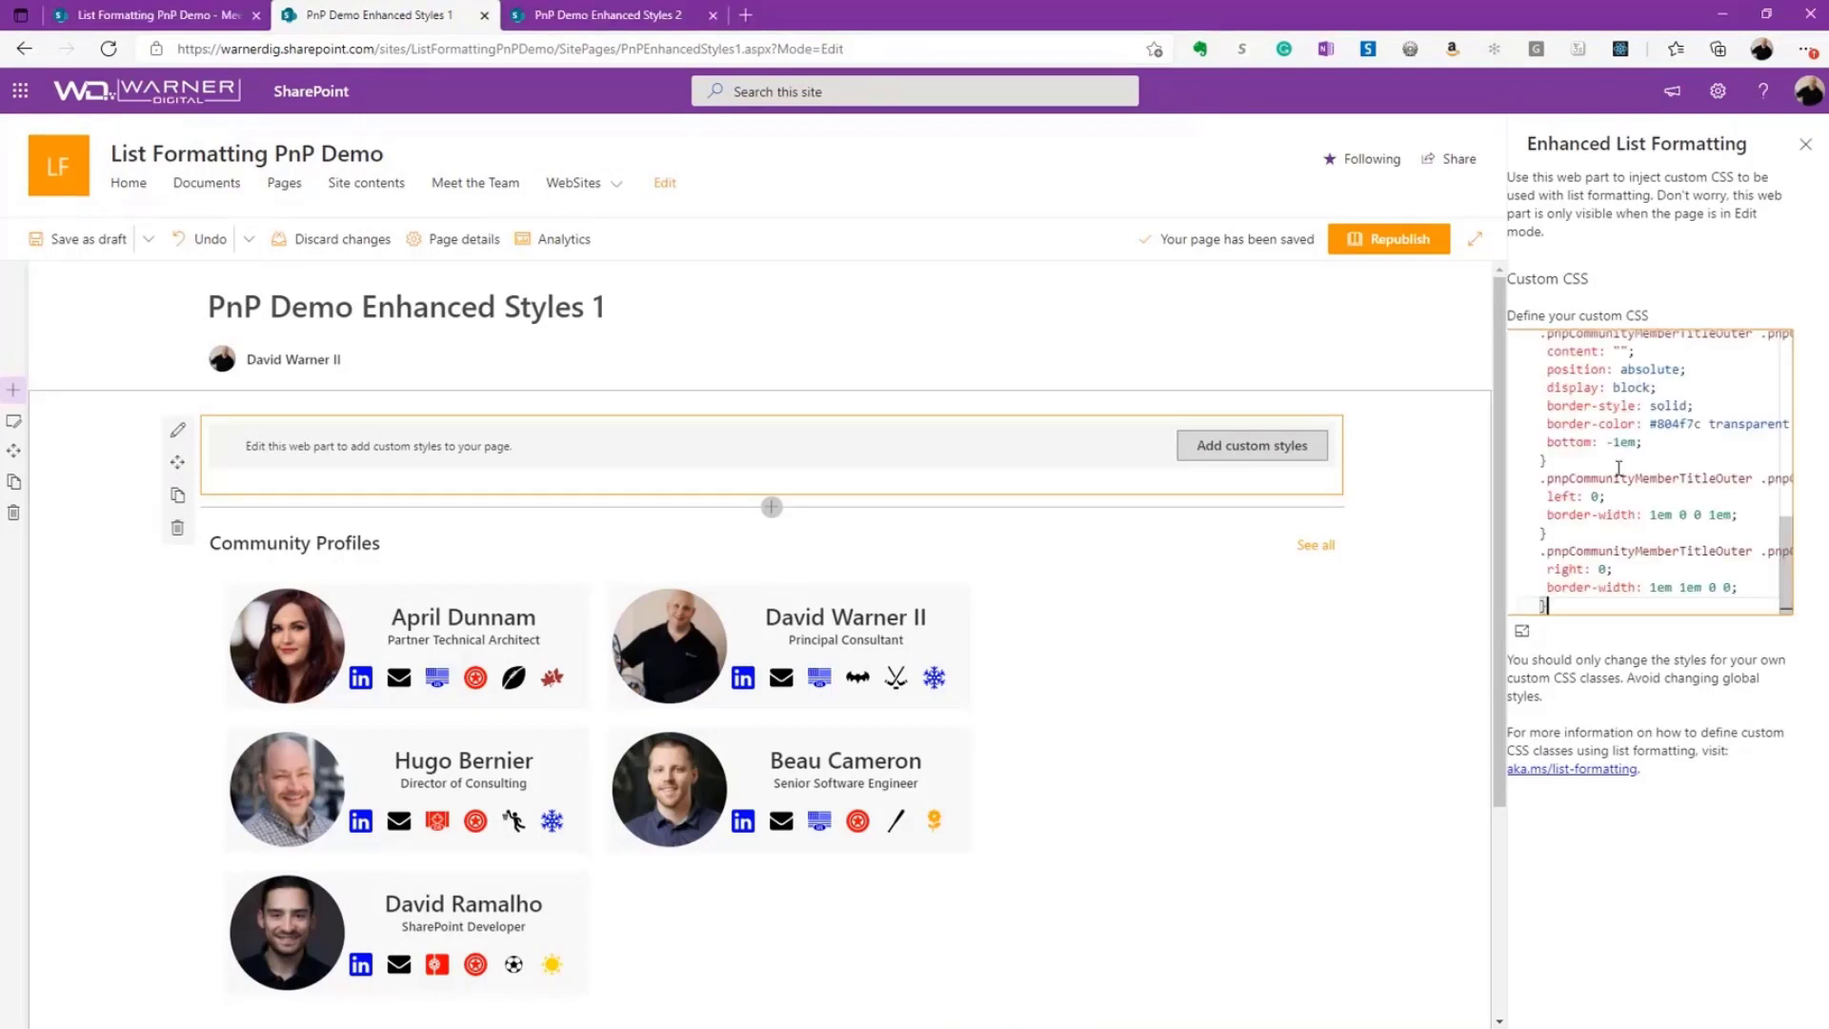
click(1523, 633)
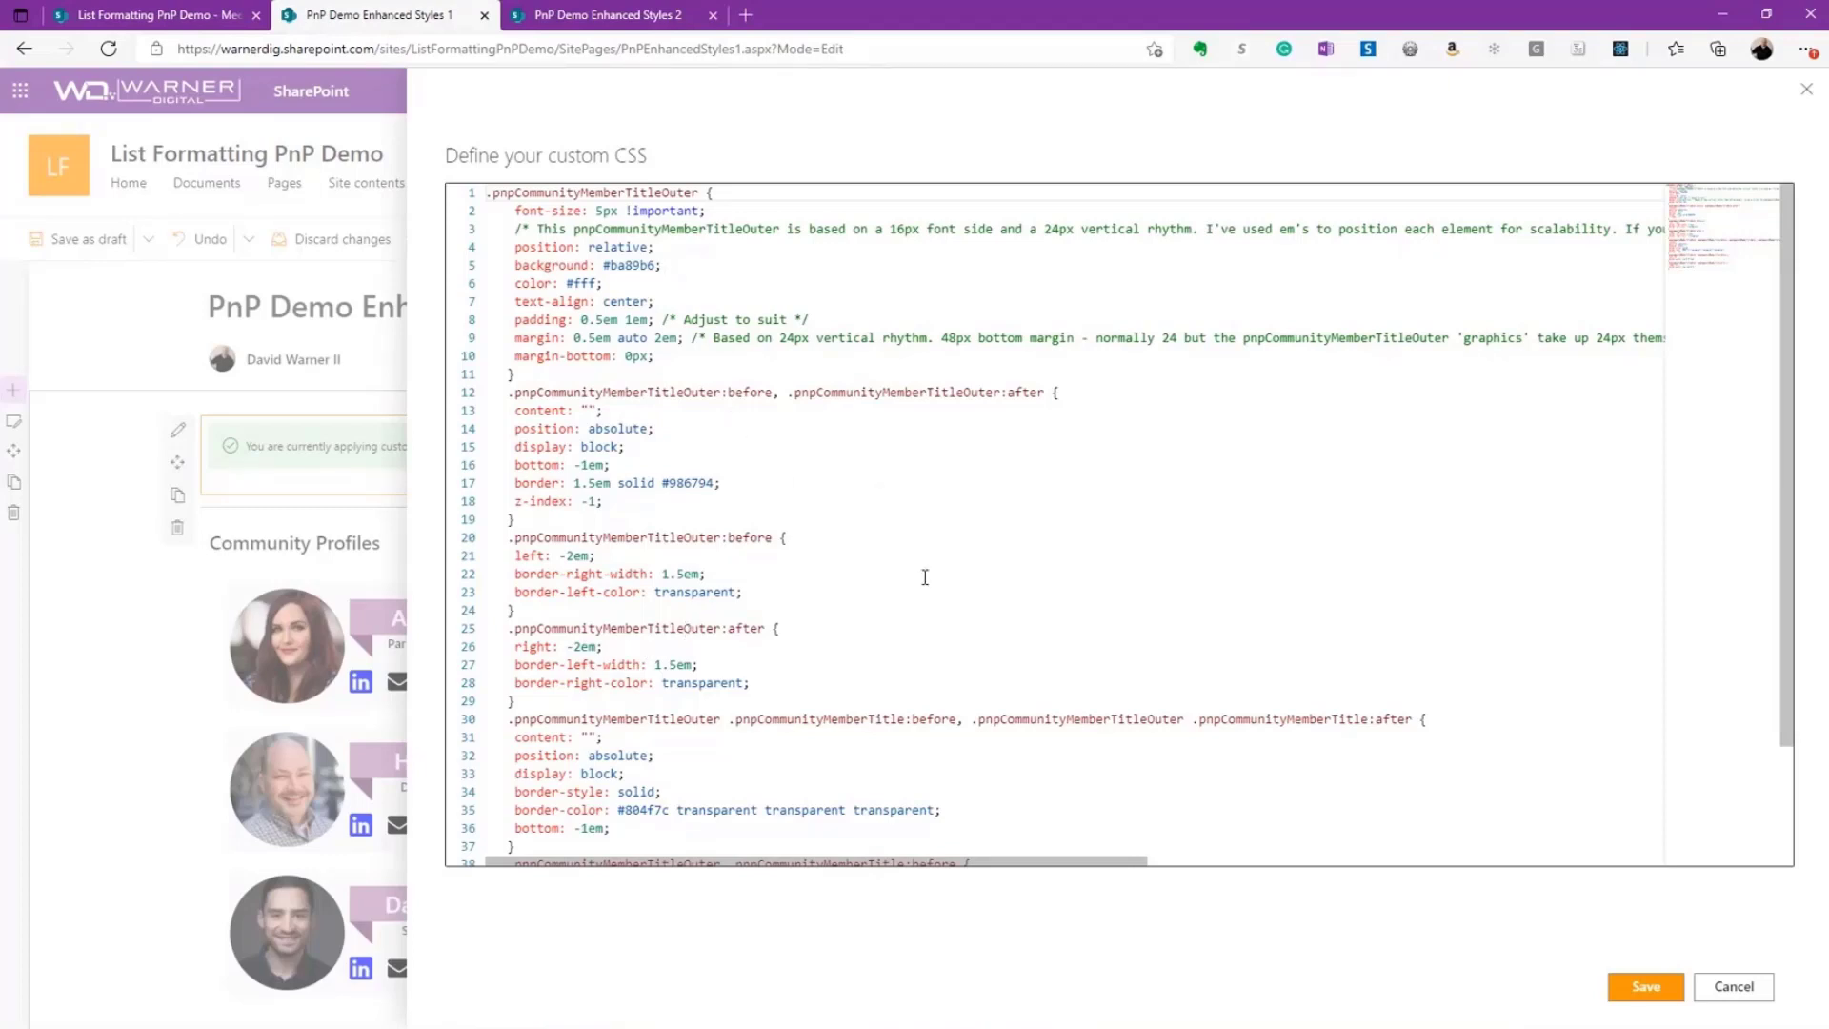
- Save the .pnpCommunityMemberTitleOuter ribbon styles from the expanded CSS editor and outline the resulting name banner on a Community Profiles card
click(1642, 988)
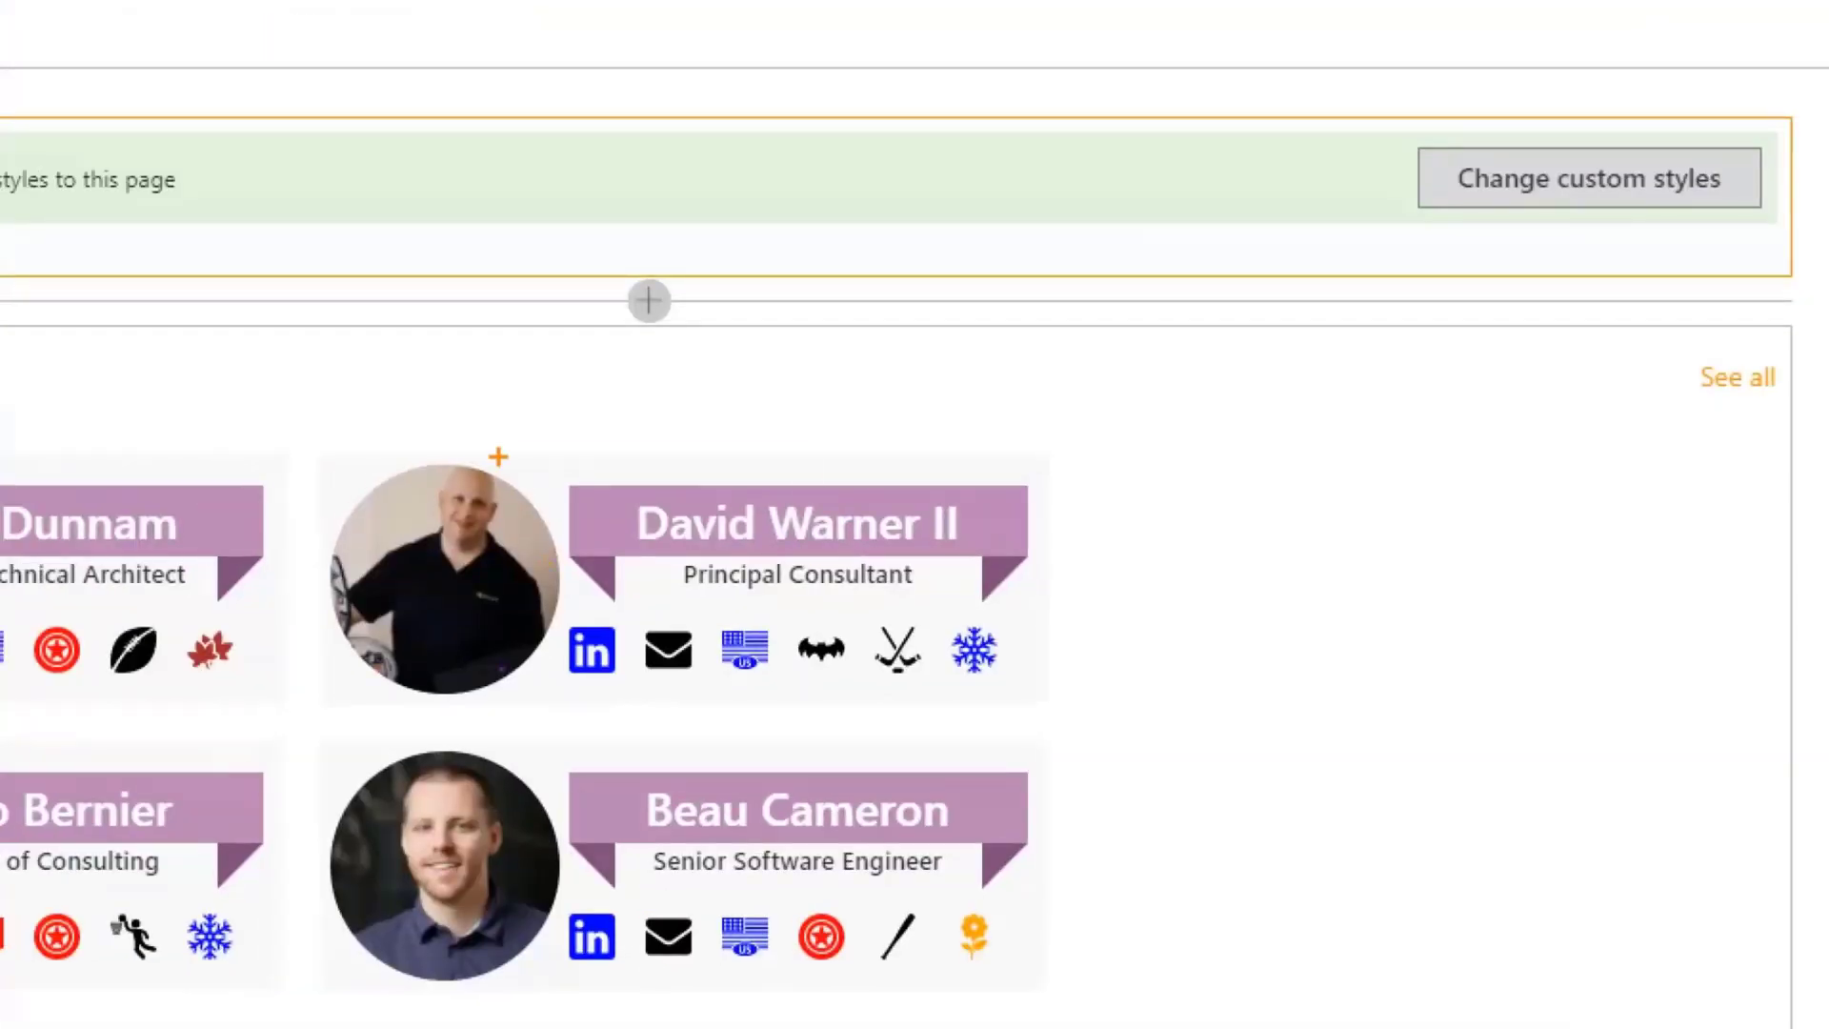
drag(499, 457, 1223, 655)
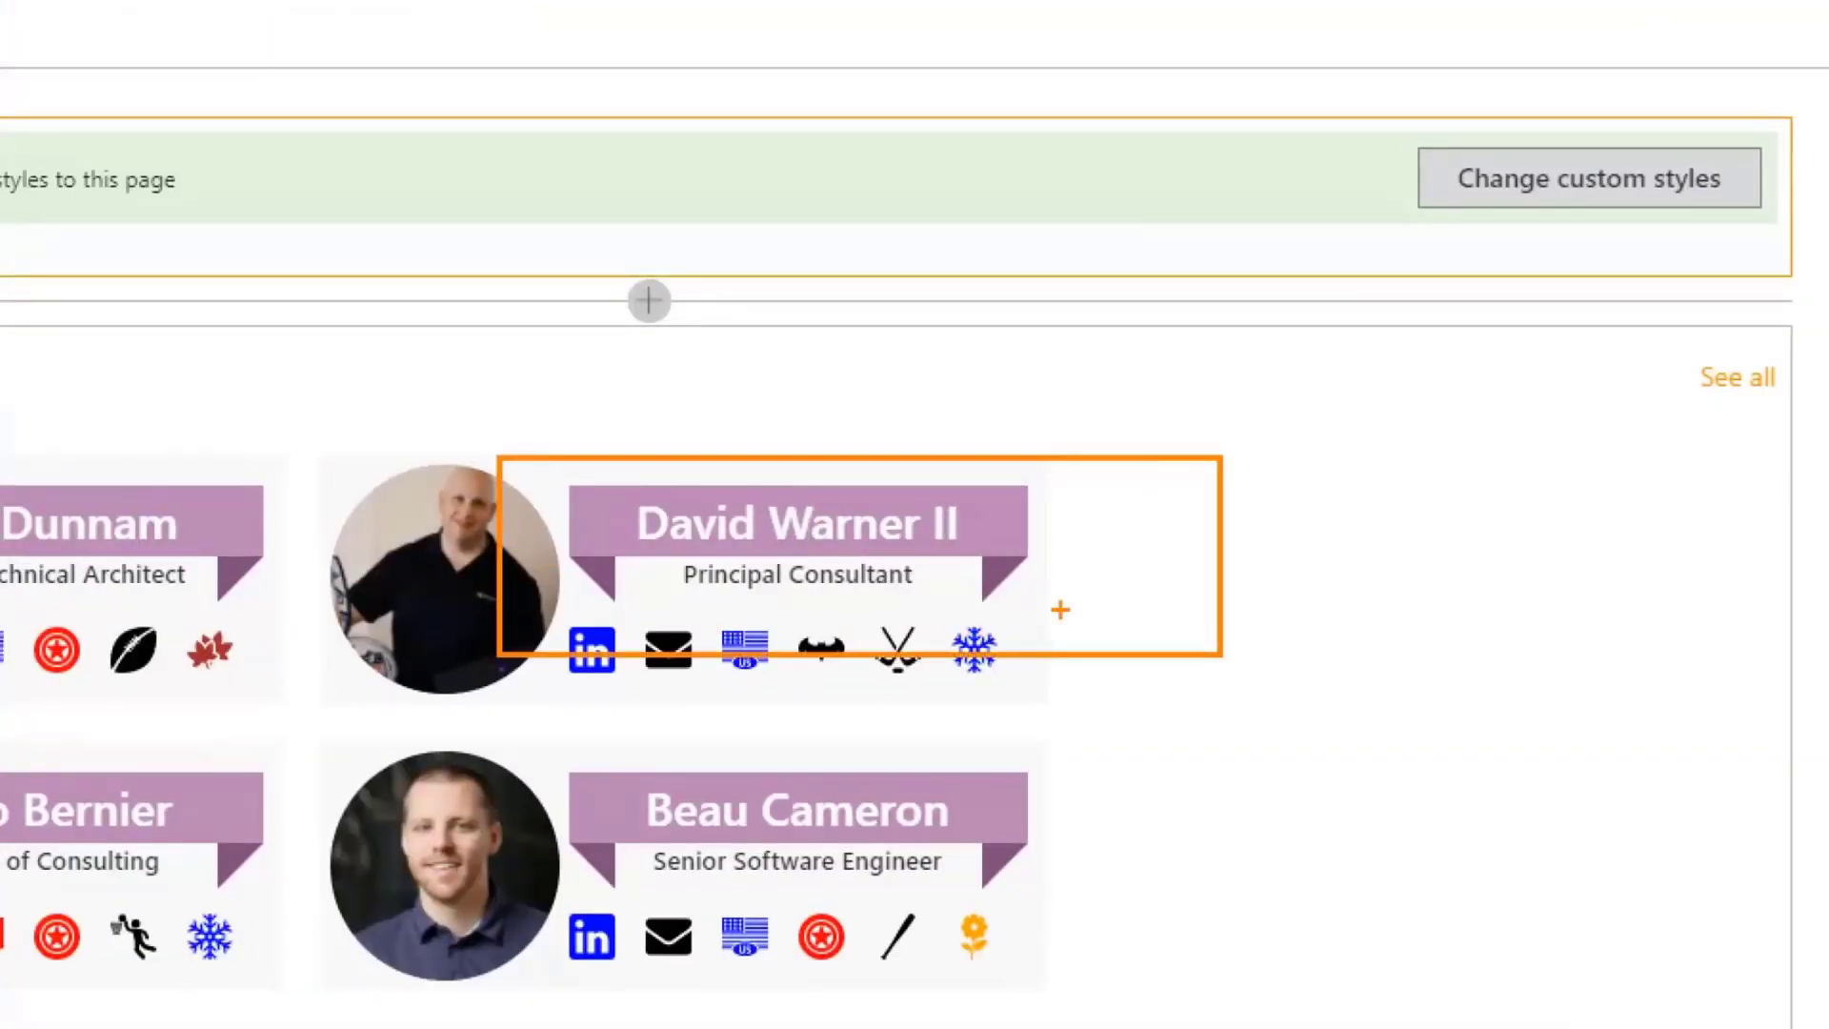
drag(1012, 577, 1346, 782)
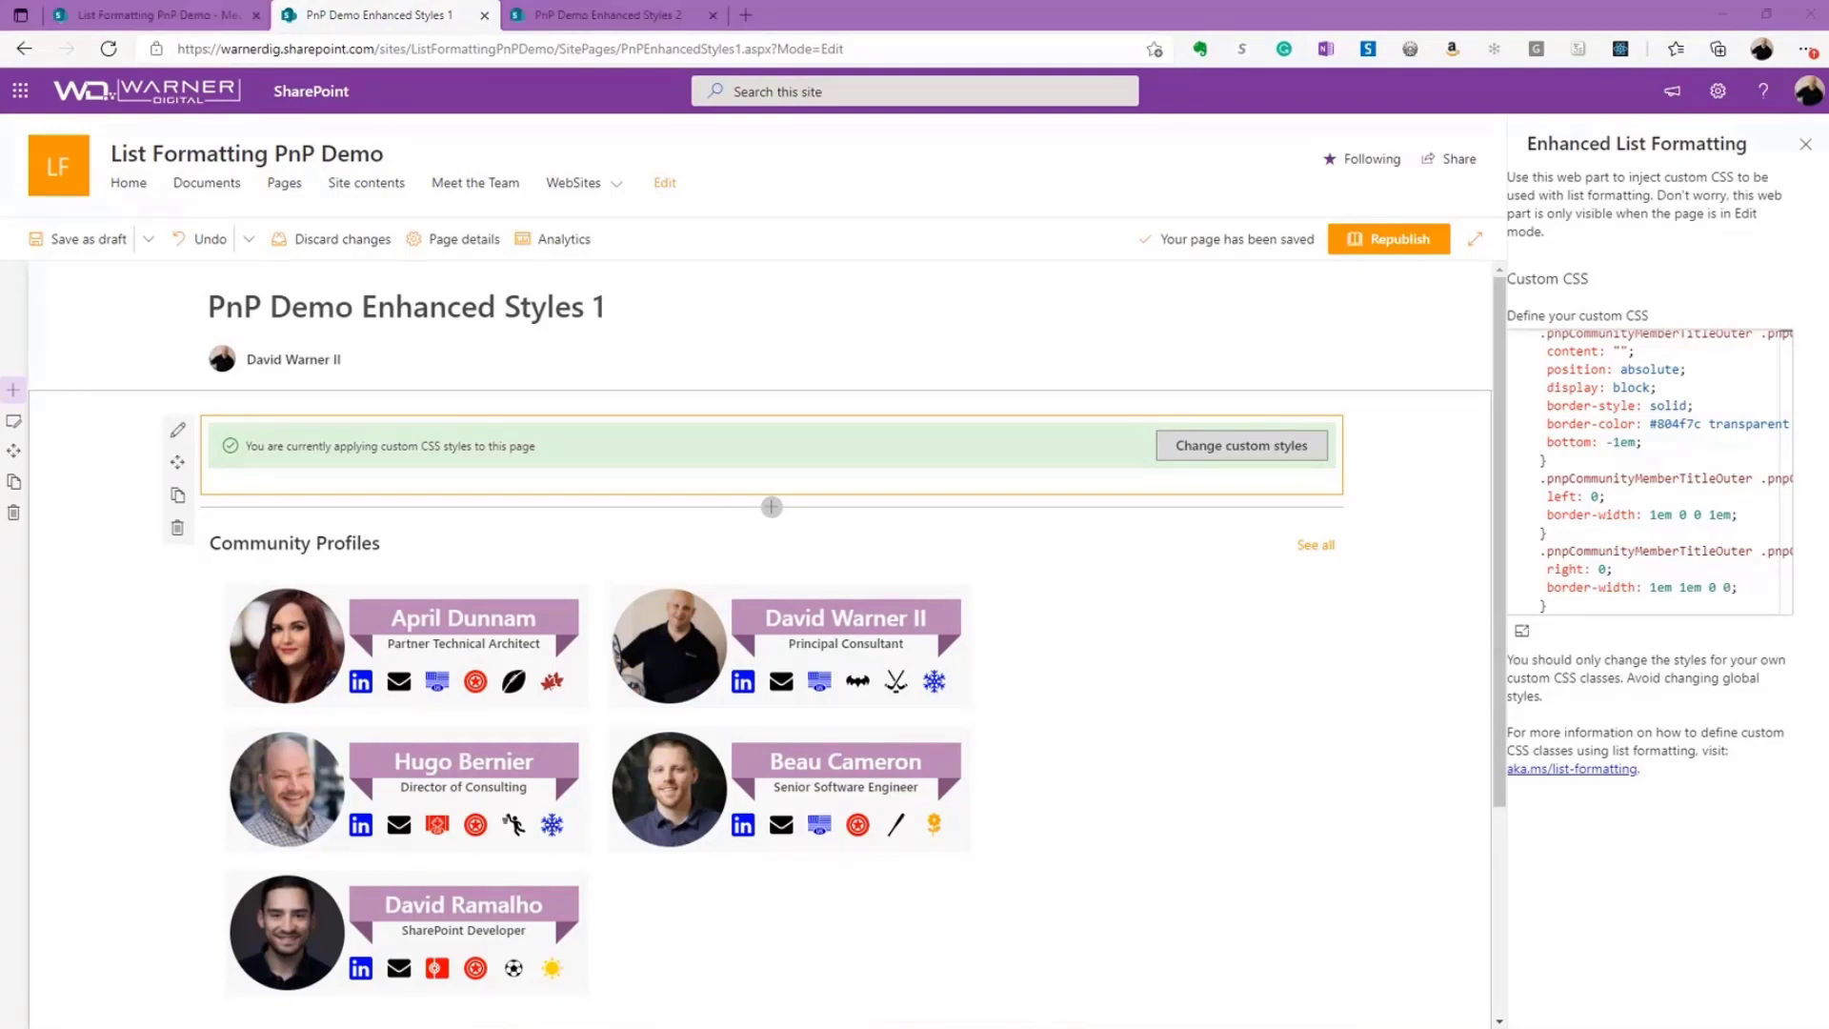
- Replace all the custom CSS with the .pnpCommunityMemberTitleOuter hover transition styles and select the Community Profiles list to preview them
click(1619, 515)
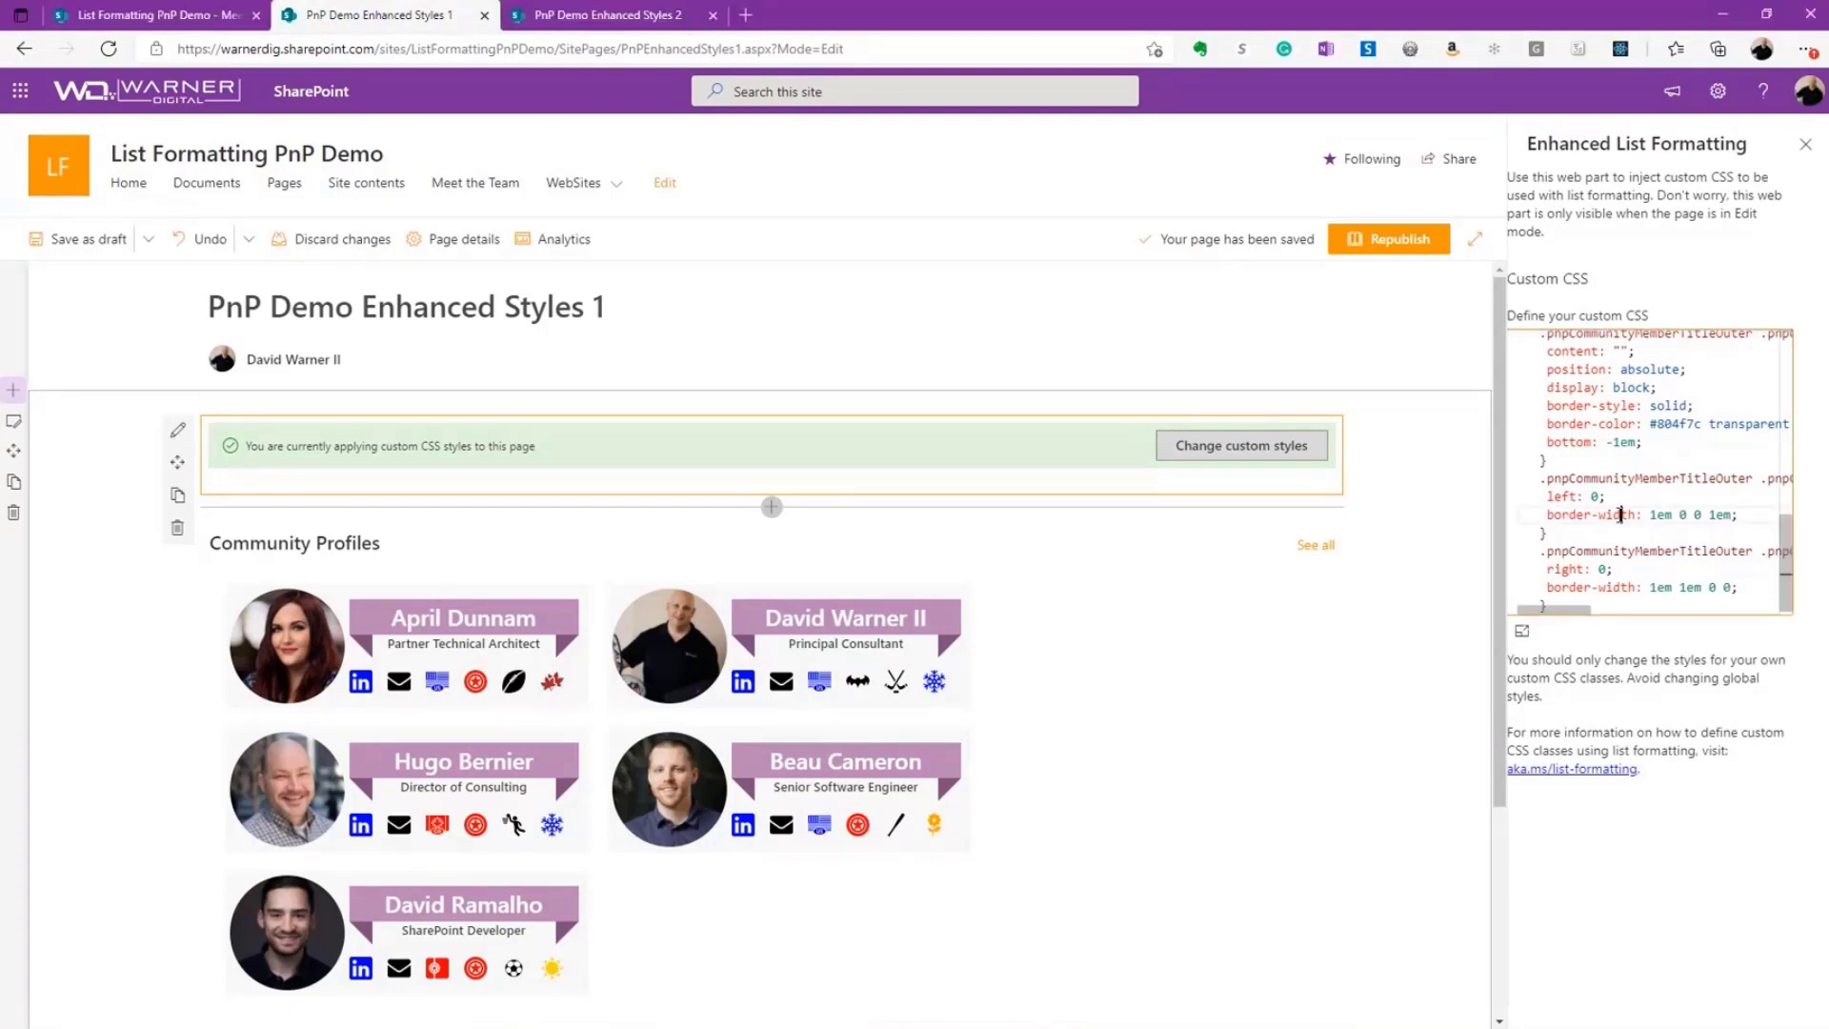
key(ctrl+a)
key(ctrl+v)
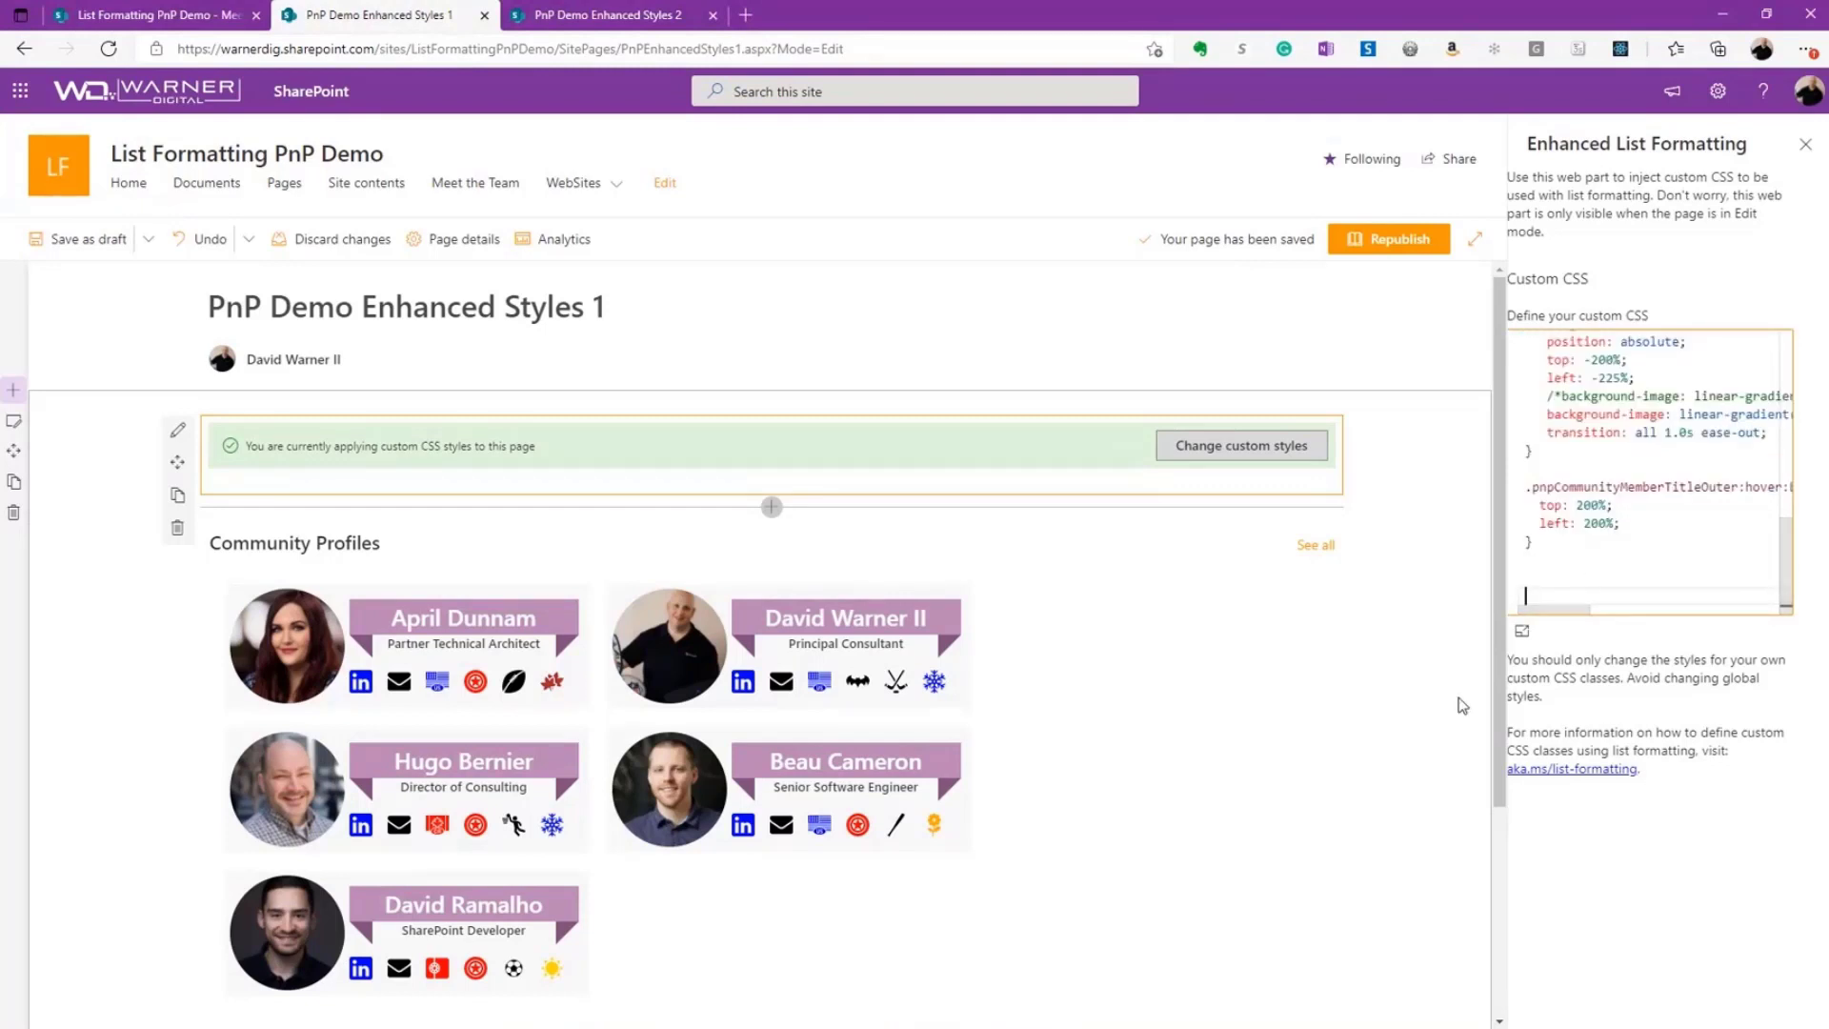
click(1422, 682)
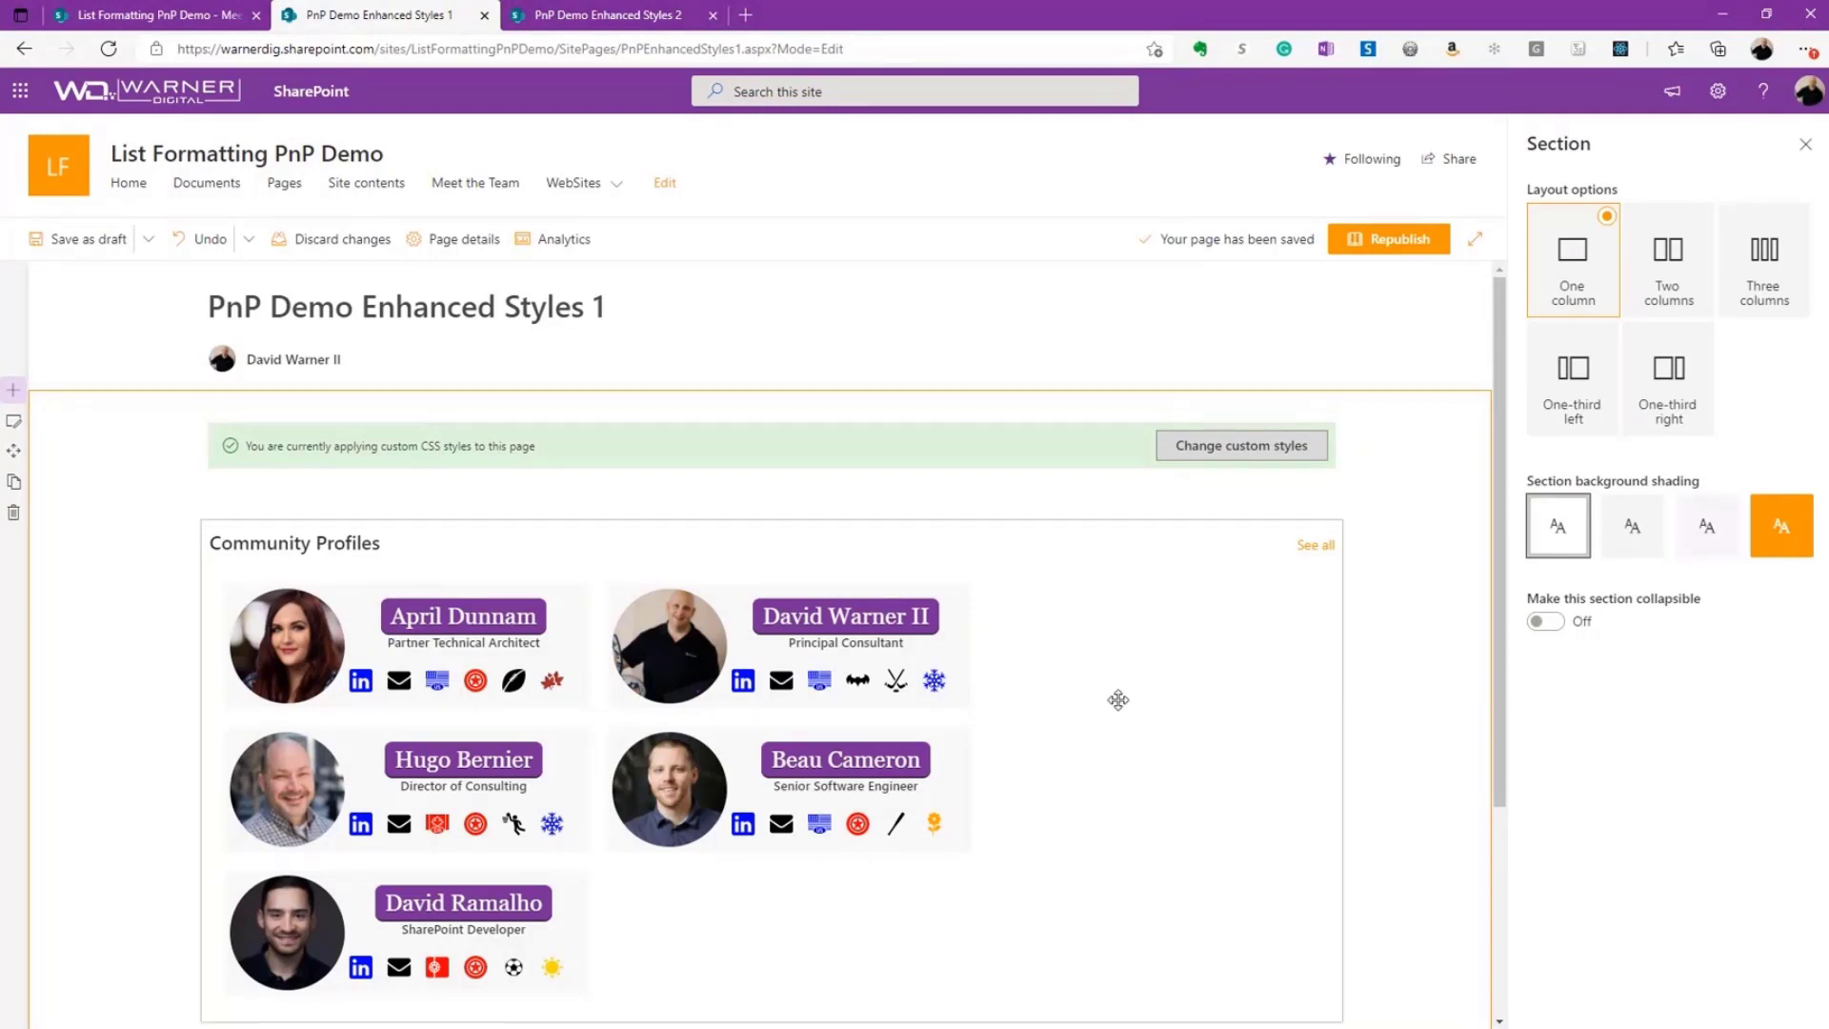
click(1039, 634)
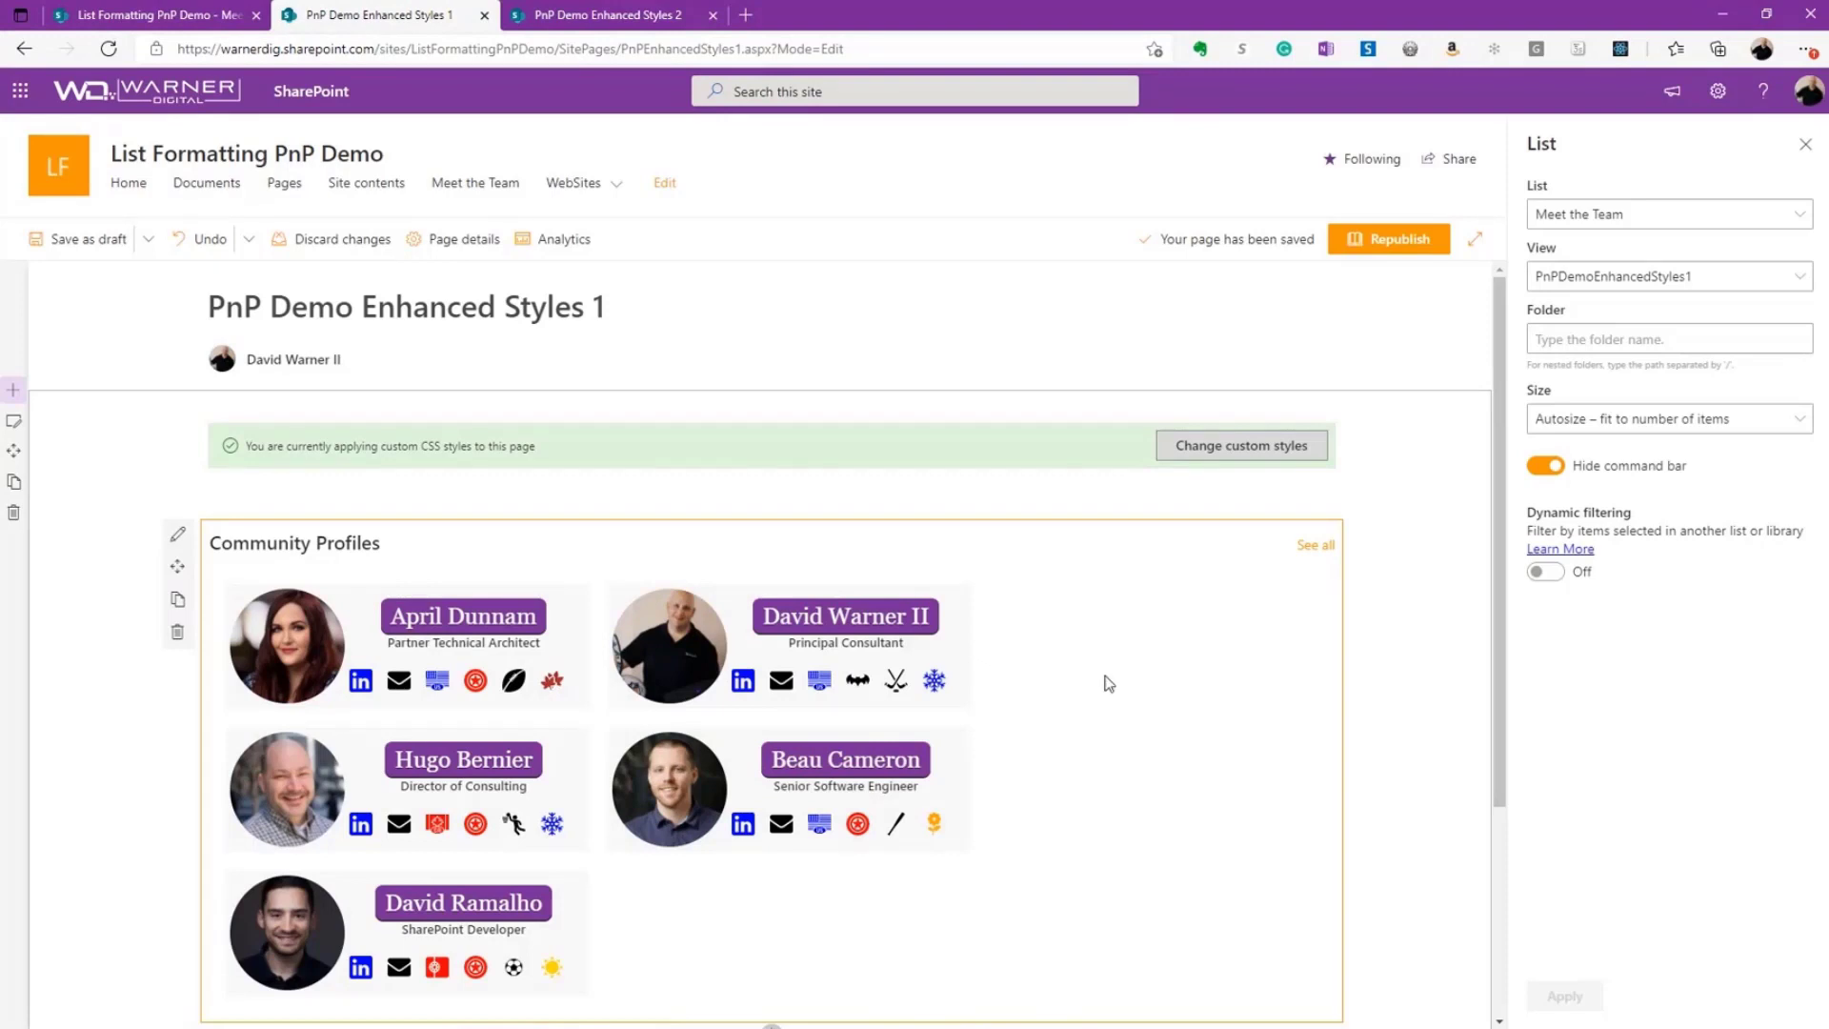
- Open the PnP Demo Enhanced Styles 2 page for editing and add an Enhanced List Formatting web part above Community Polaroids, accepting its usage warning
click(618, 17)
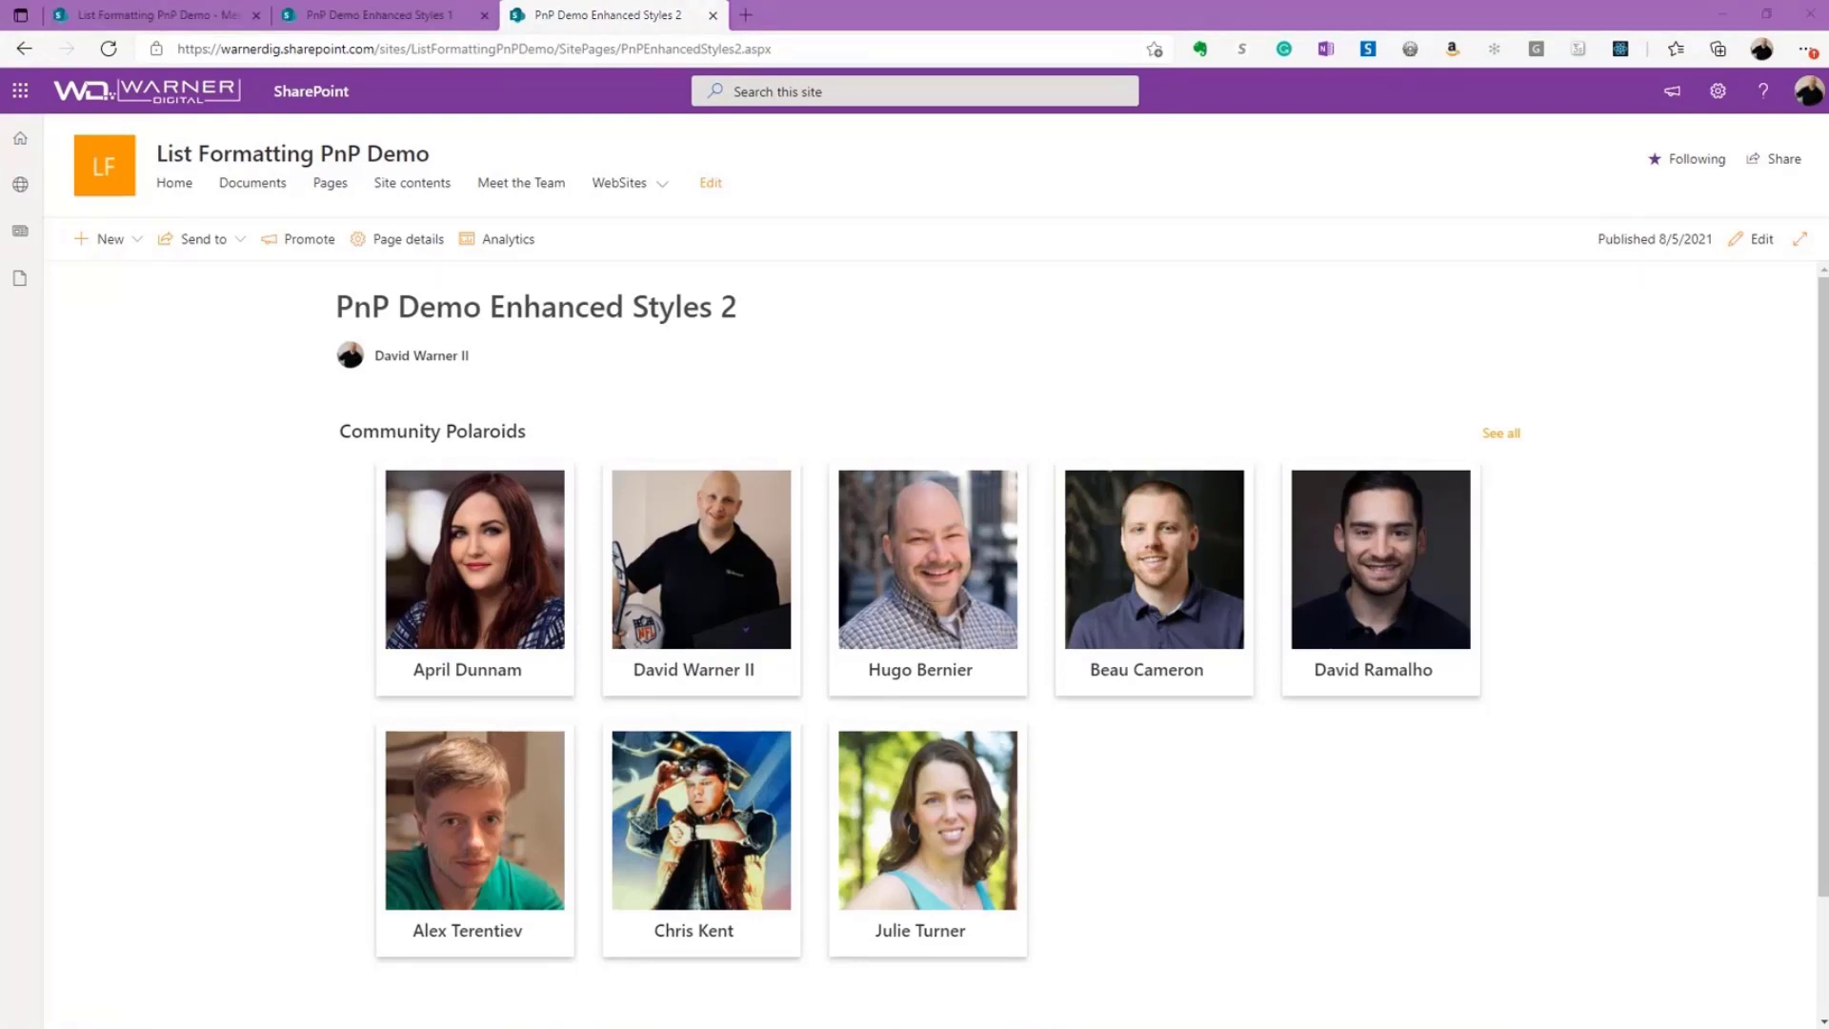
click(1756, 239)
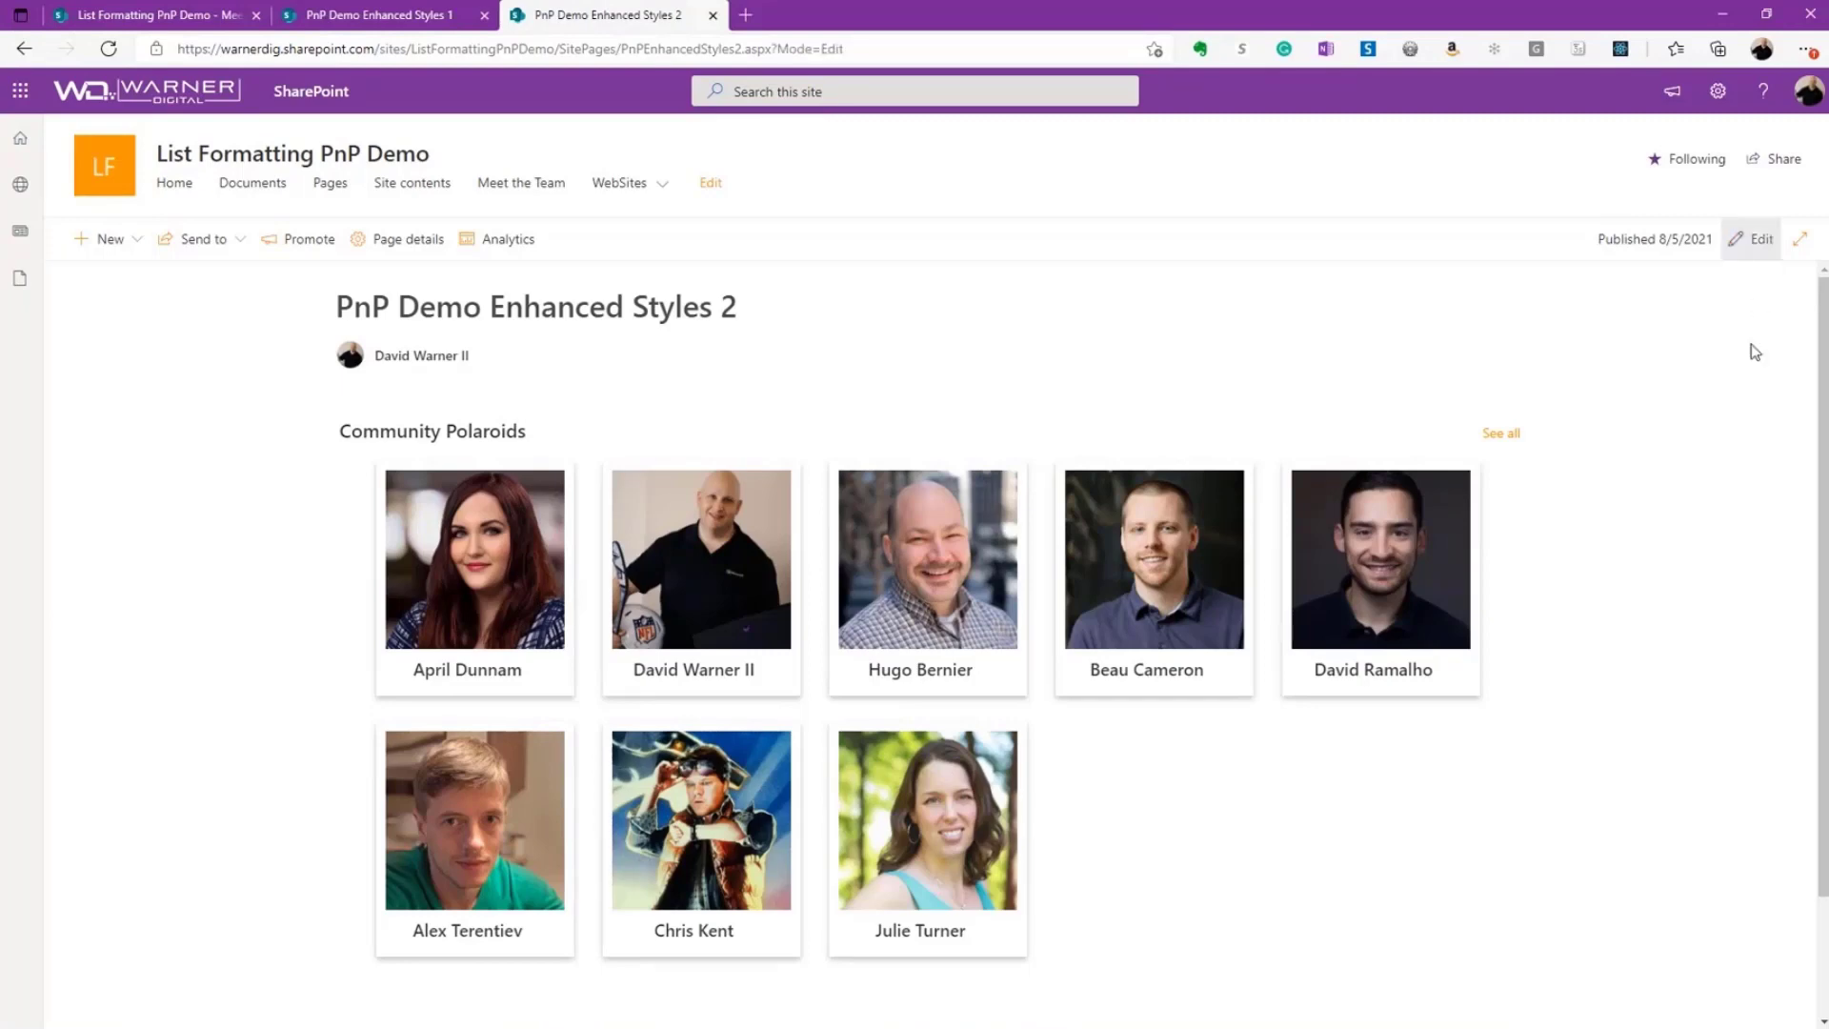
click(935, 402)
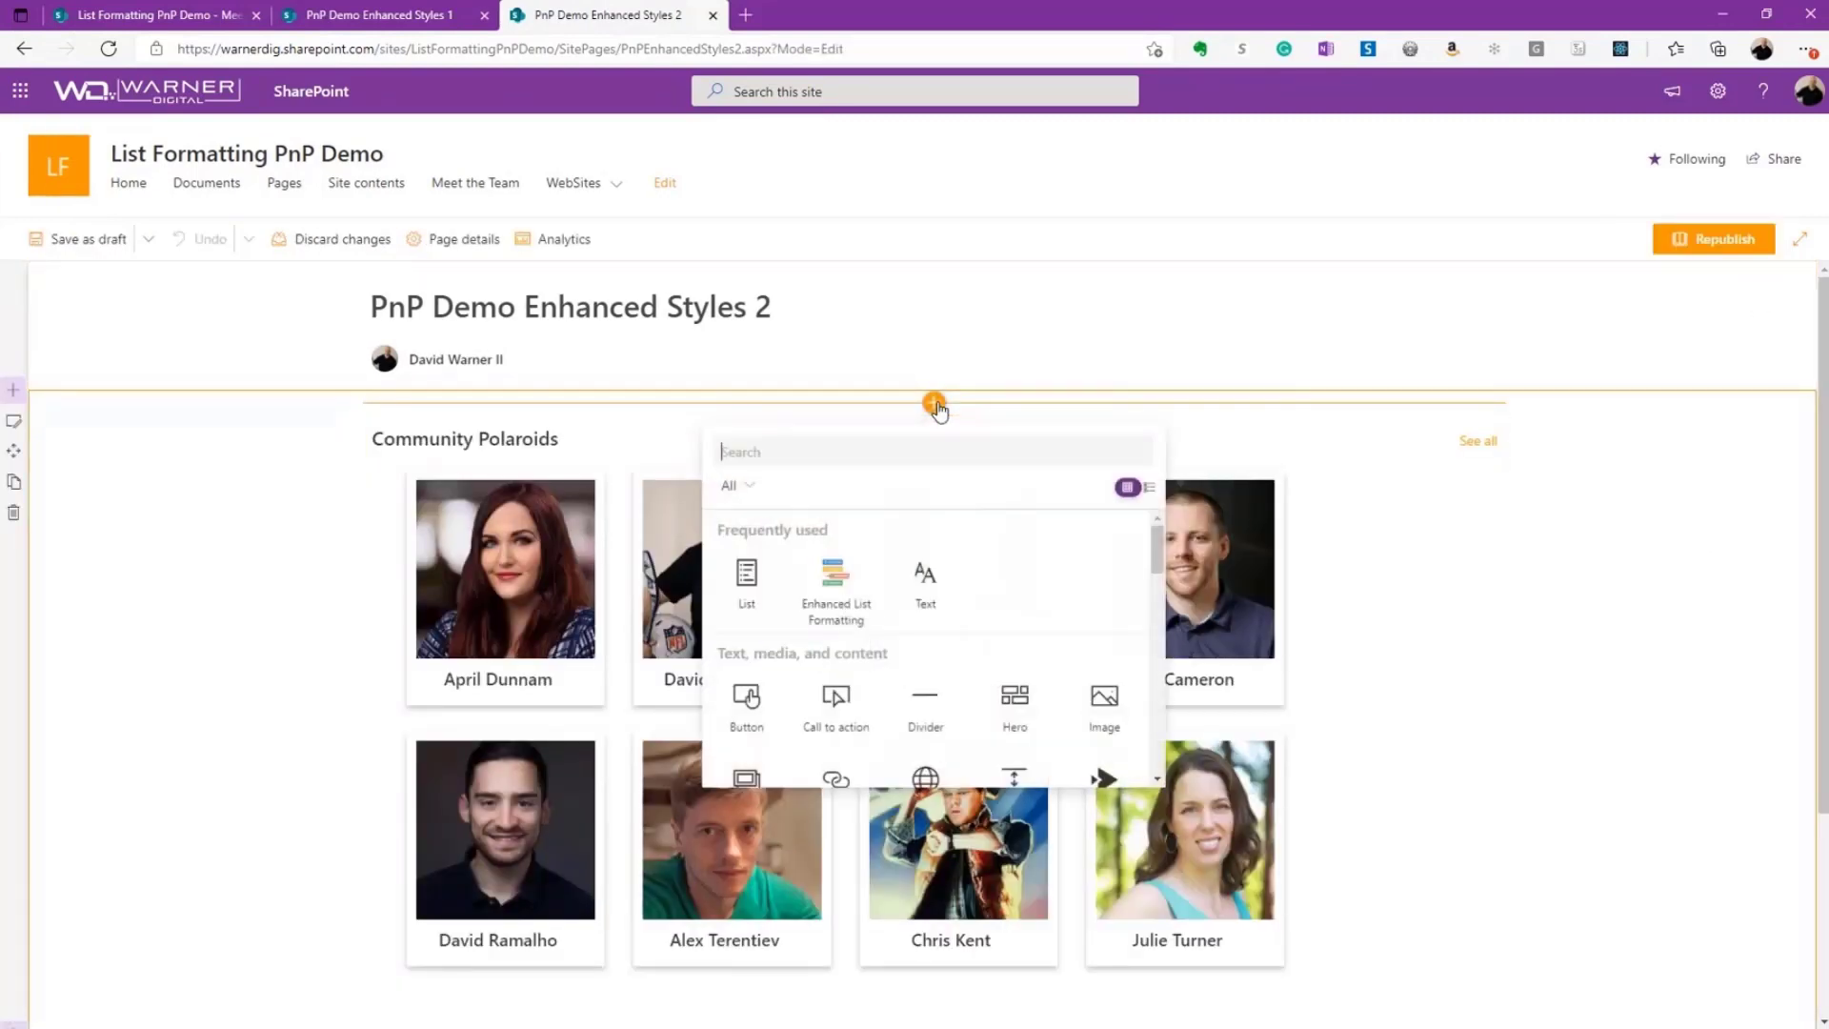
click(838, 598)
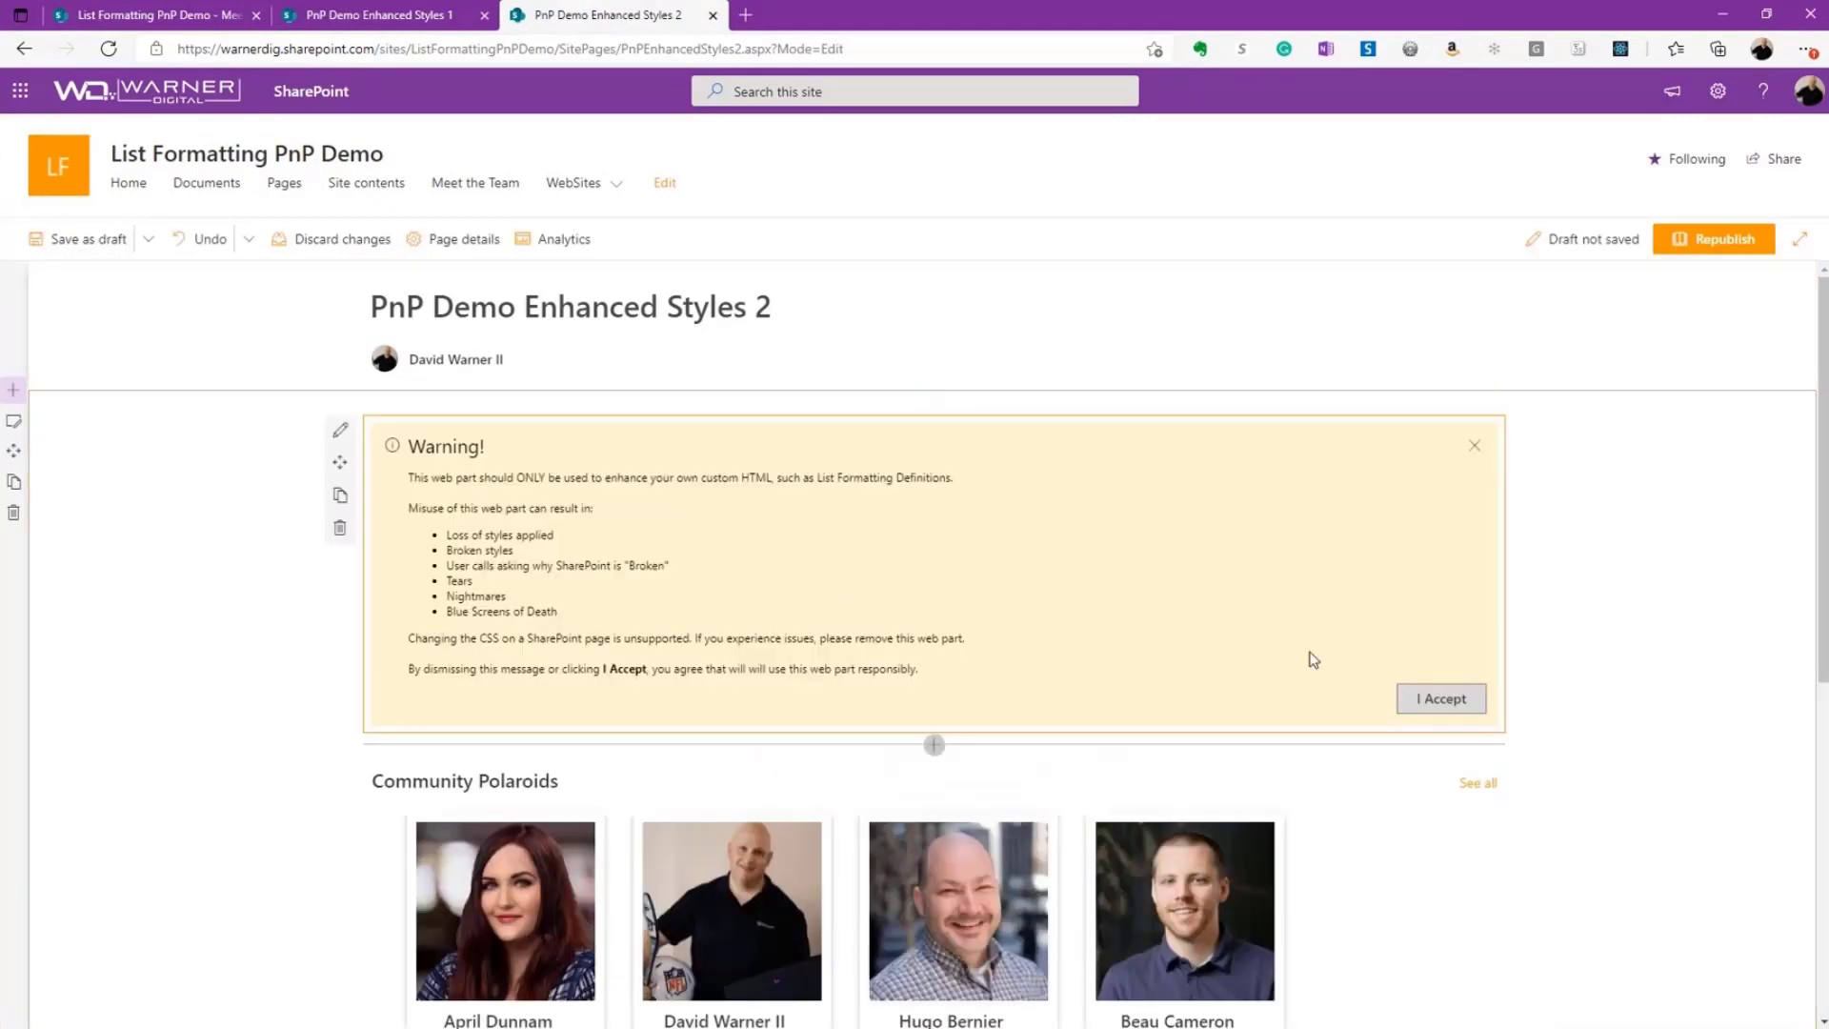
click(1441, 699)
- Paste the .polaroids rotation and hover-scale styles as the web part's custom CSS and save them from the expanded editor
click(1401, 450)
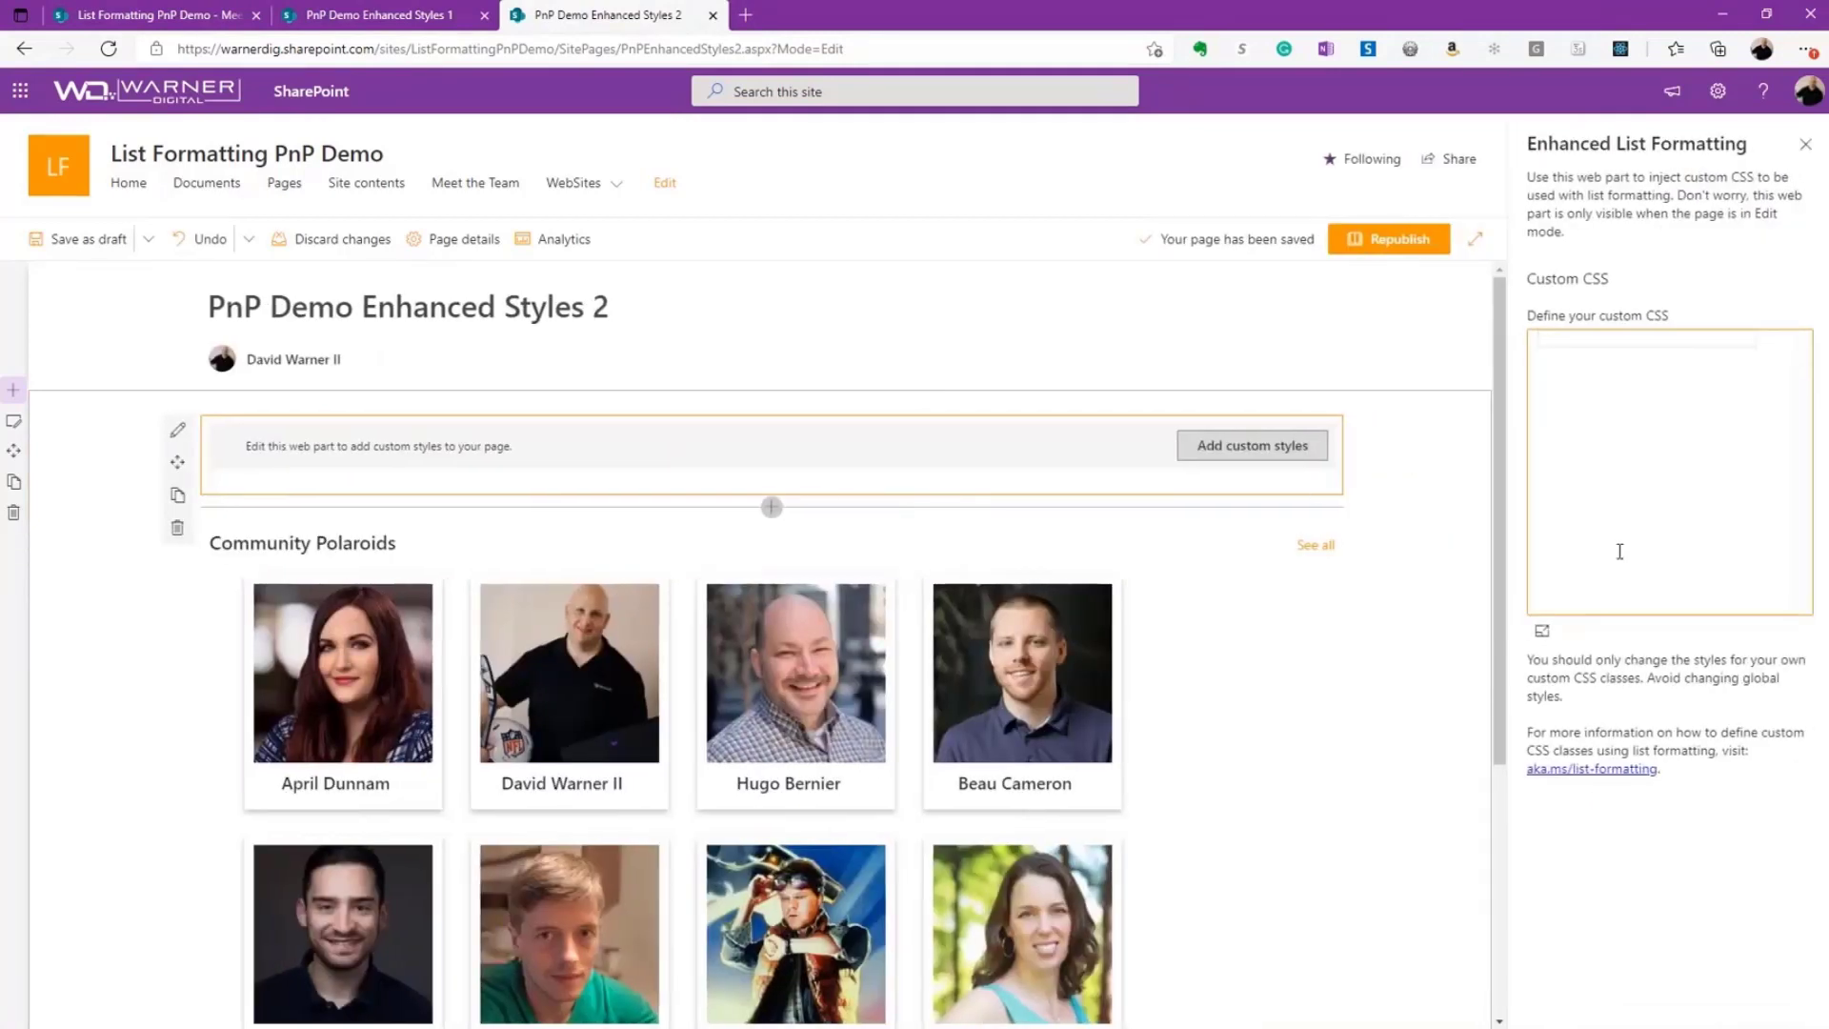
click(1621, 433)
key(ctrl+v)
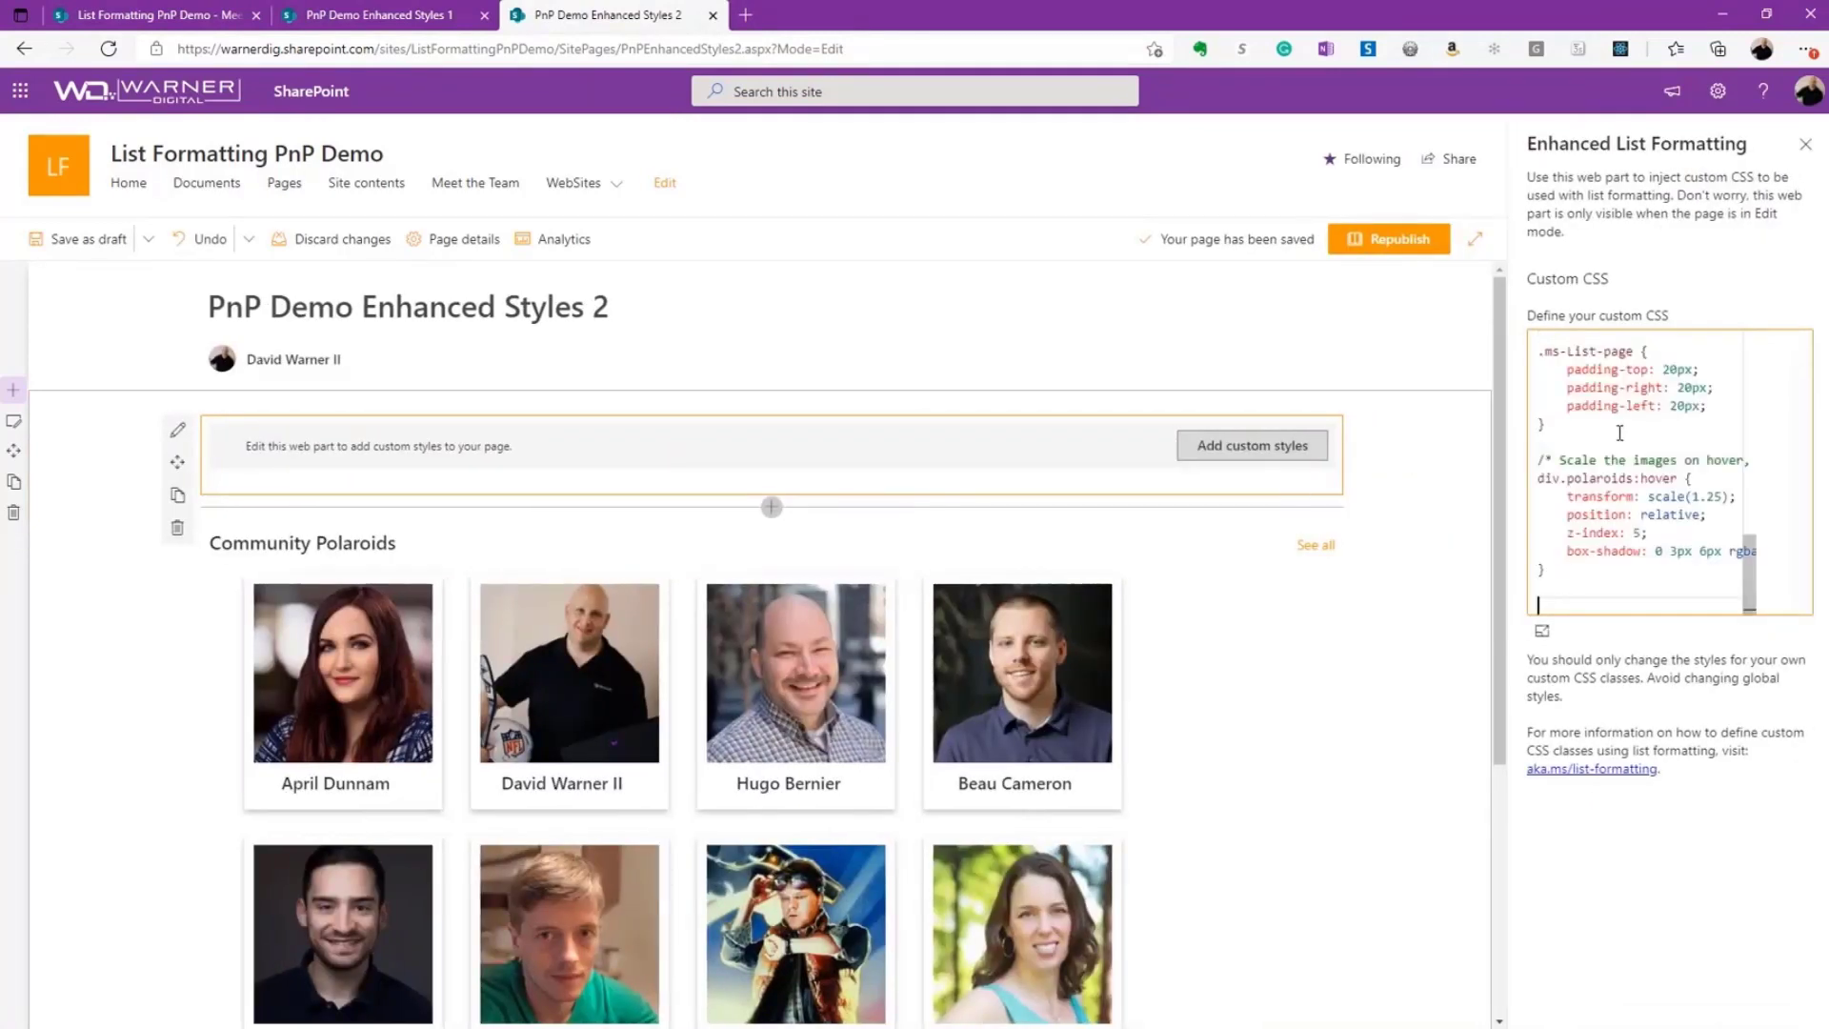
click(1542, 631)
scroll(1039, 674, down, 5)
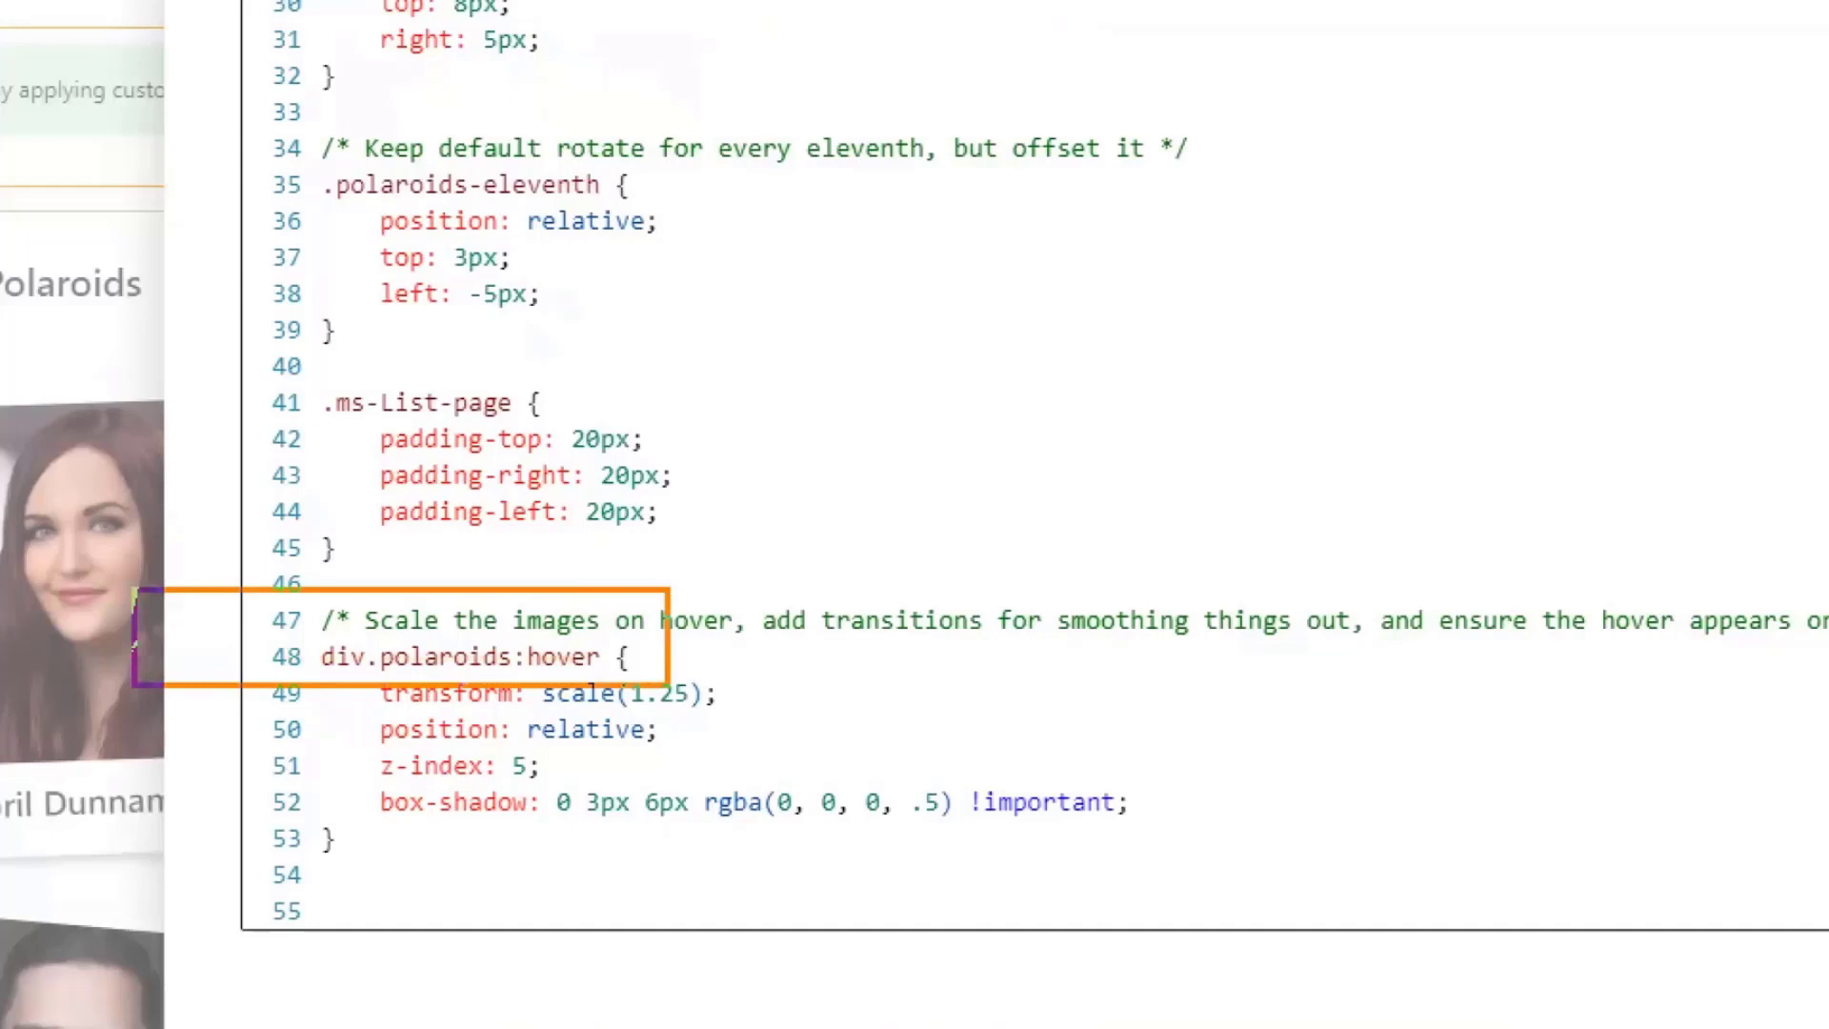
click(1637, 985)
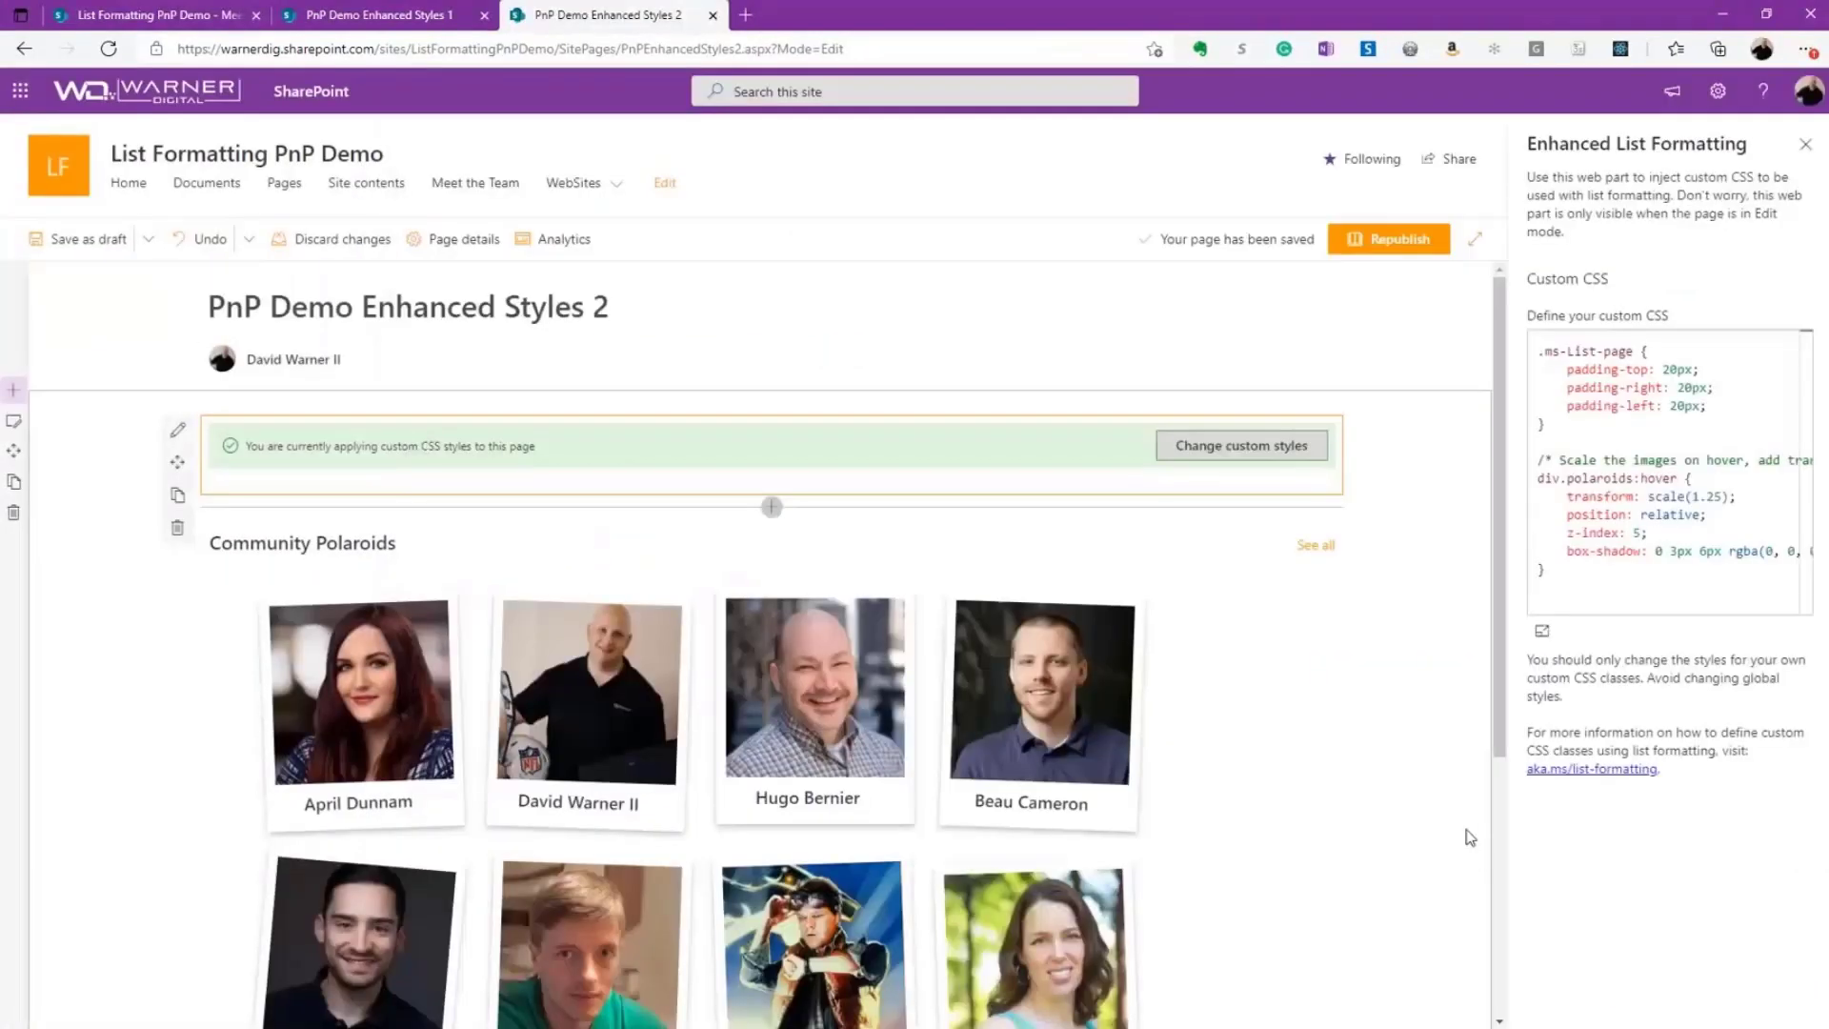
click(1442, 721)
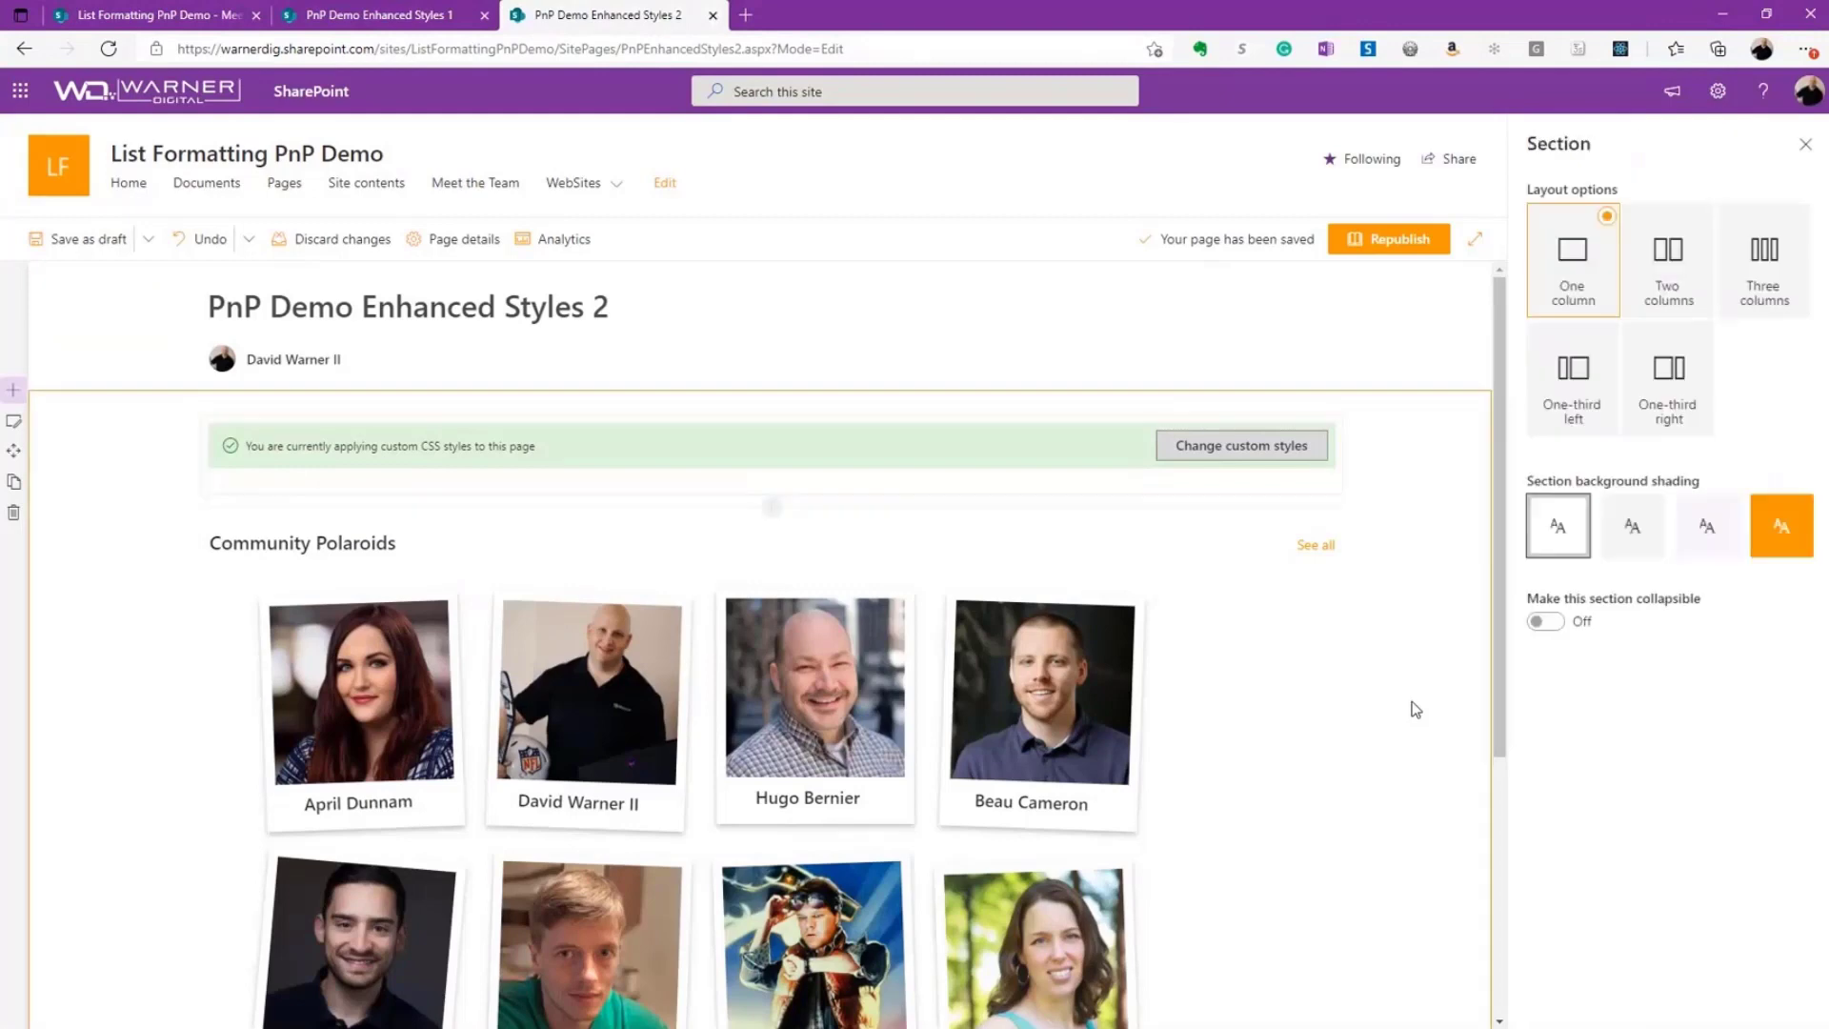
click(1179, 714)
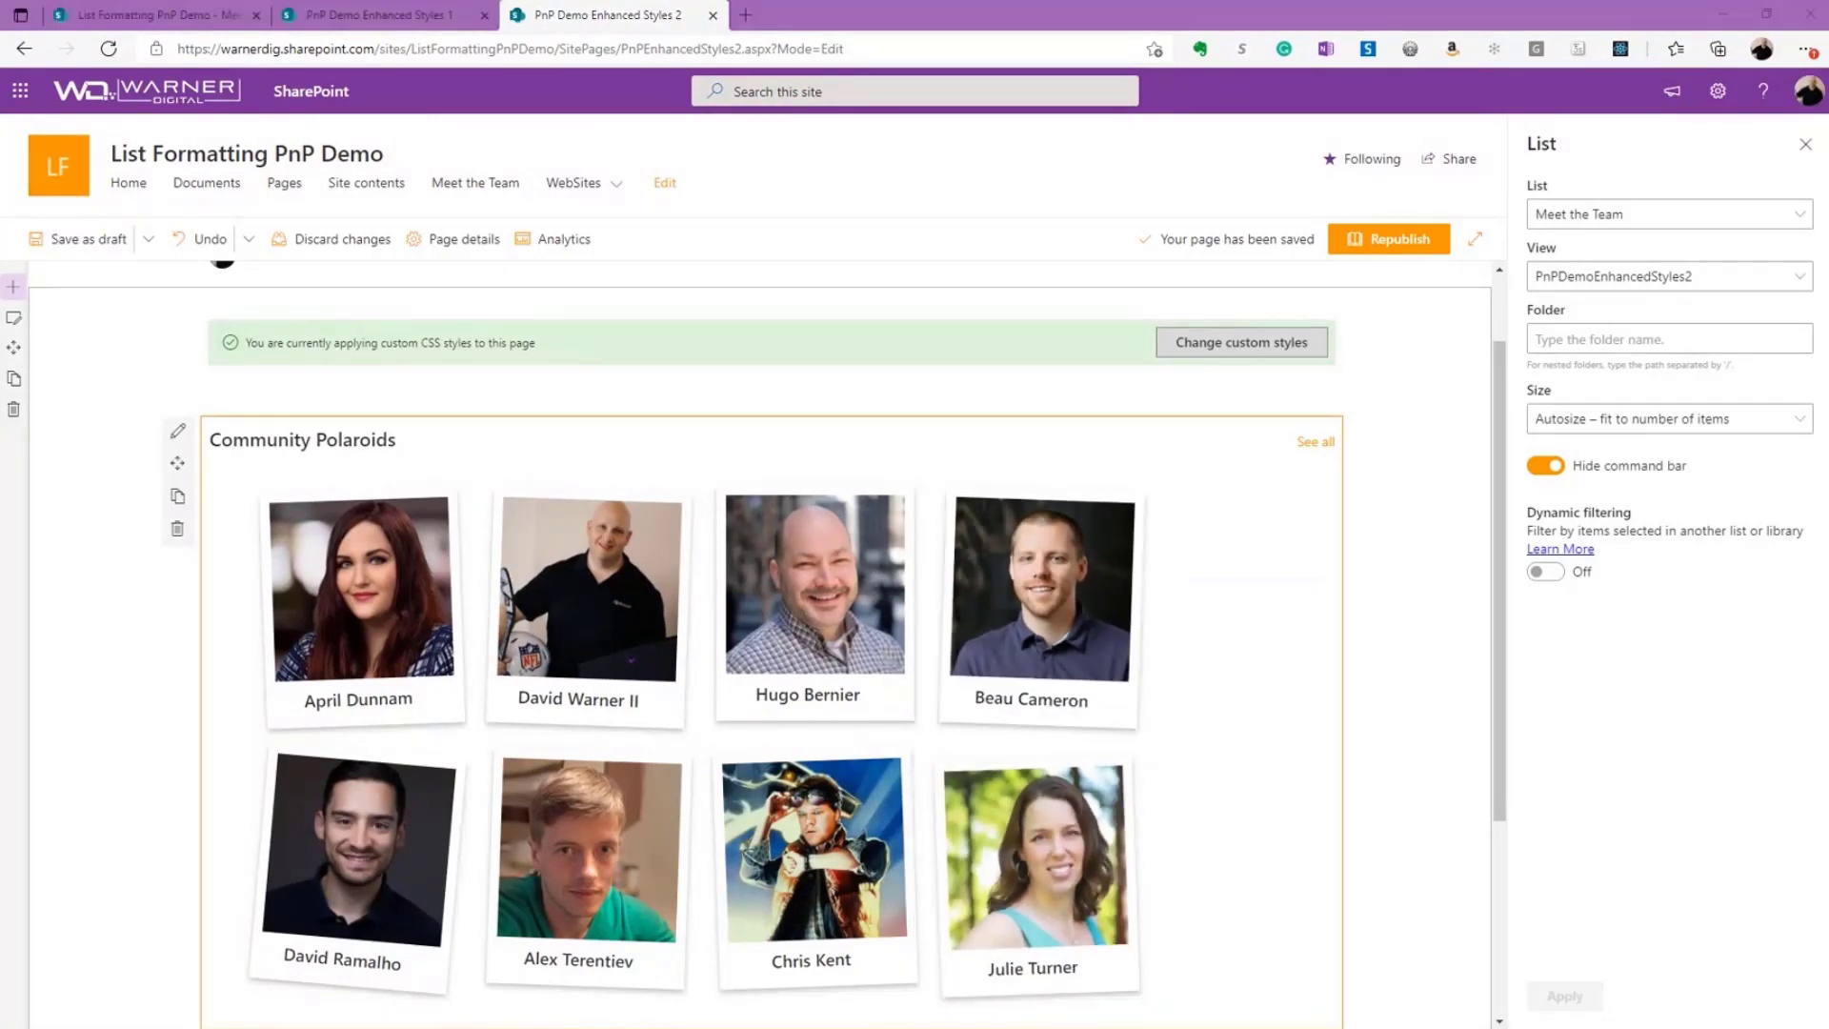
- Replace the page's custom CSS with the polaroid version that adds the 'Reenie Beanie' font for .teammember and a grayscale(1) filter
click(1277, 343)
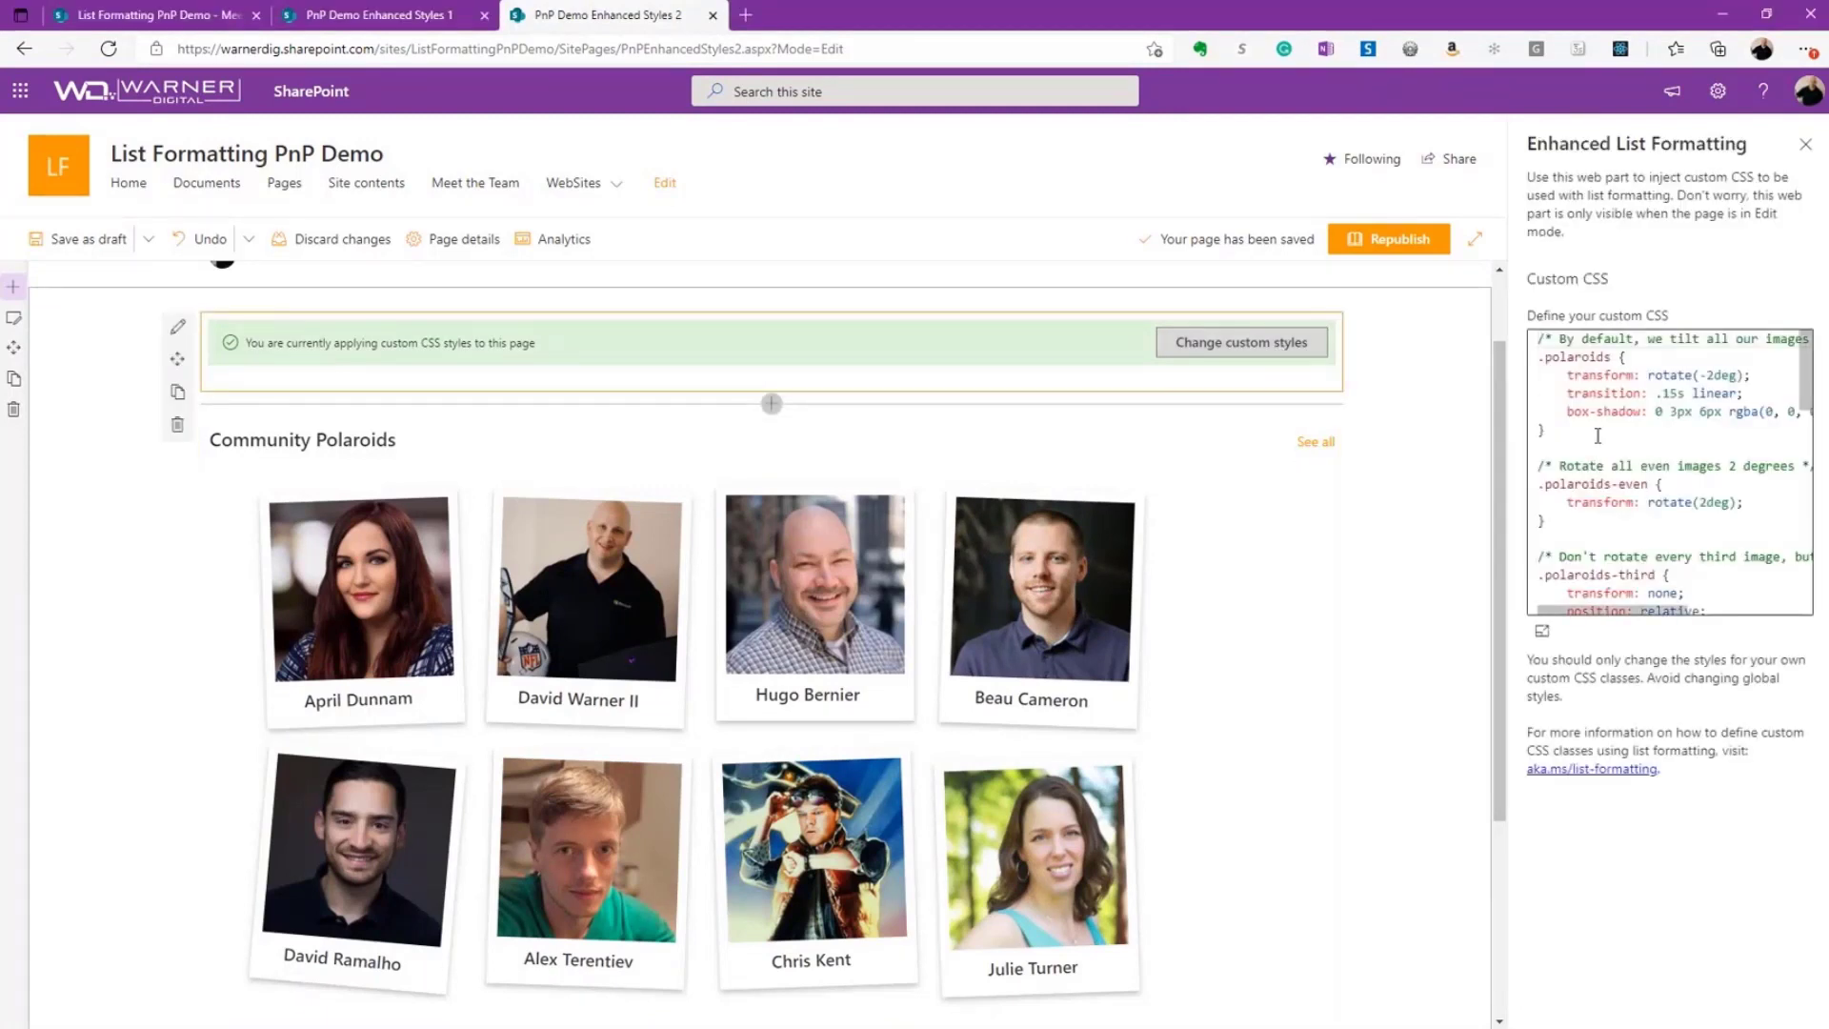
click(1418, 621)
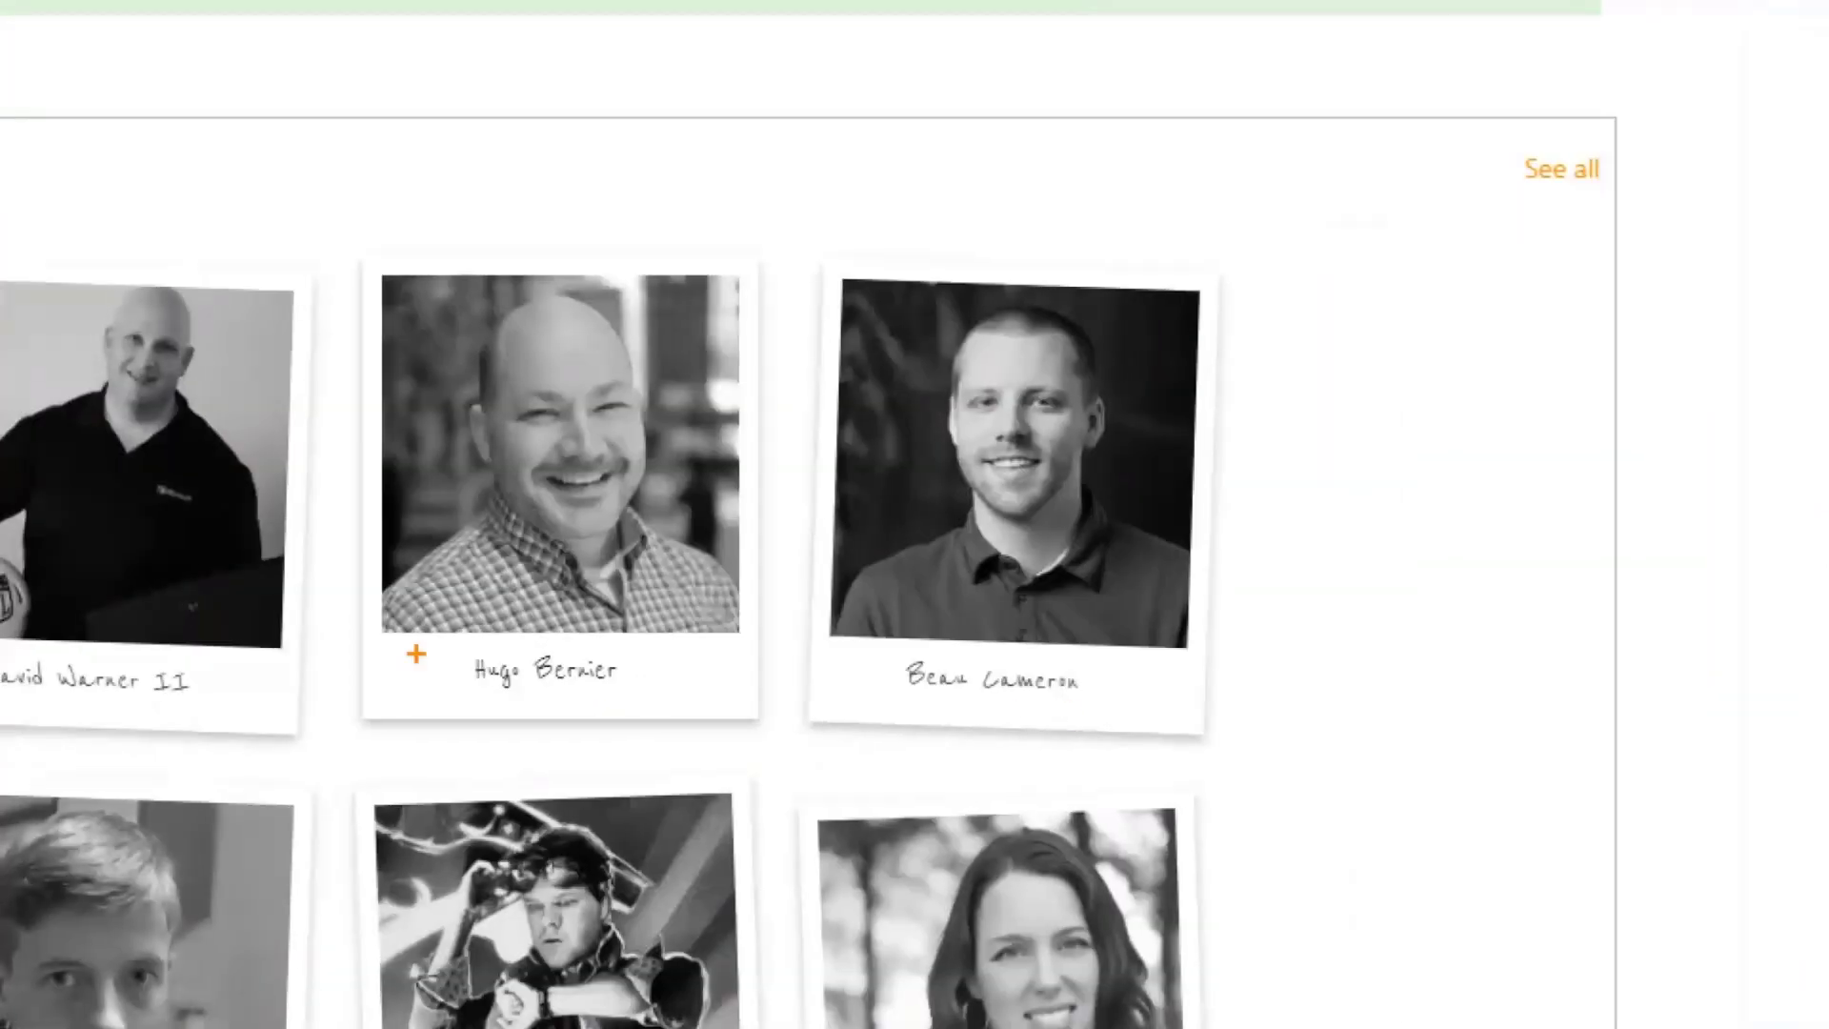
mouse_move(420, 638)
mouse_down()
mouse_move(665, 708)
mouse_move(916, 668)
mouse_up()
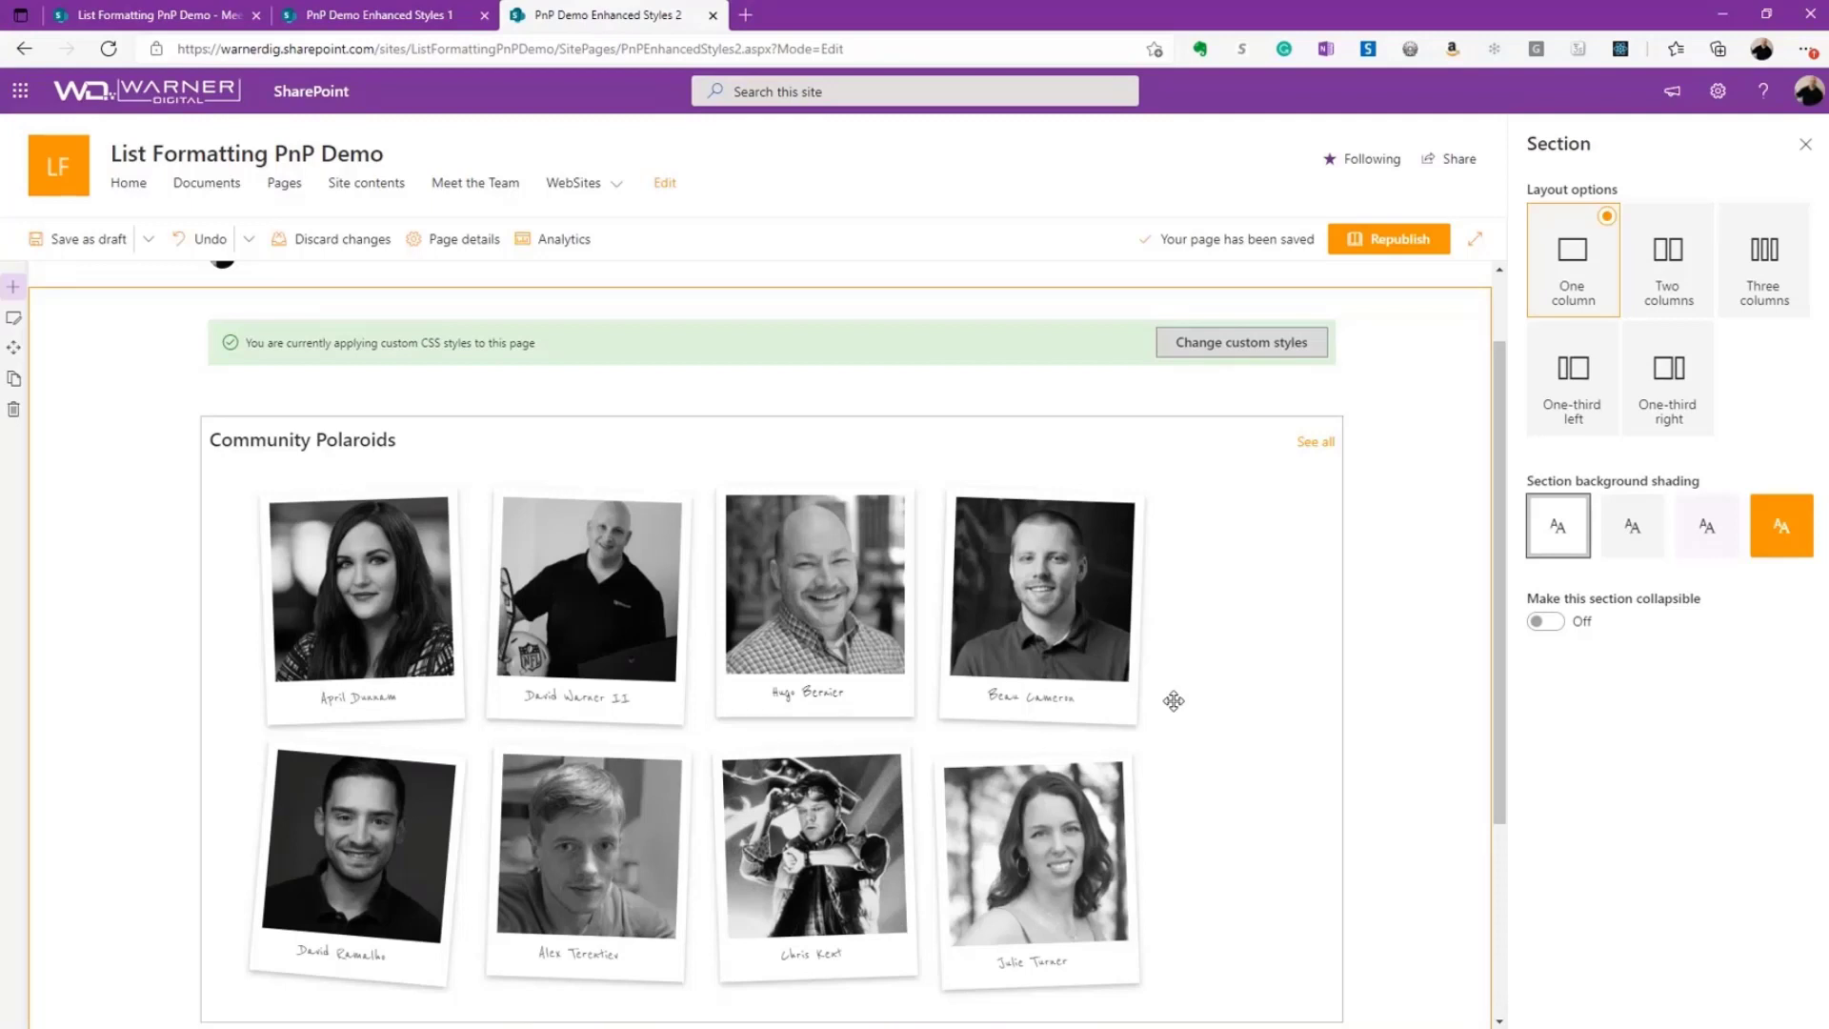
click(1243, 679)
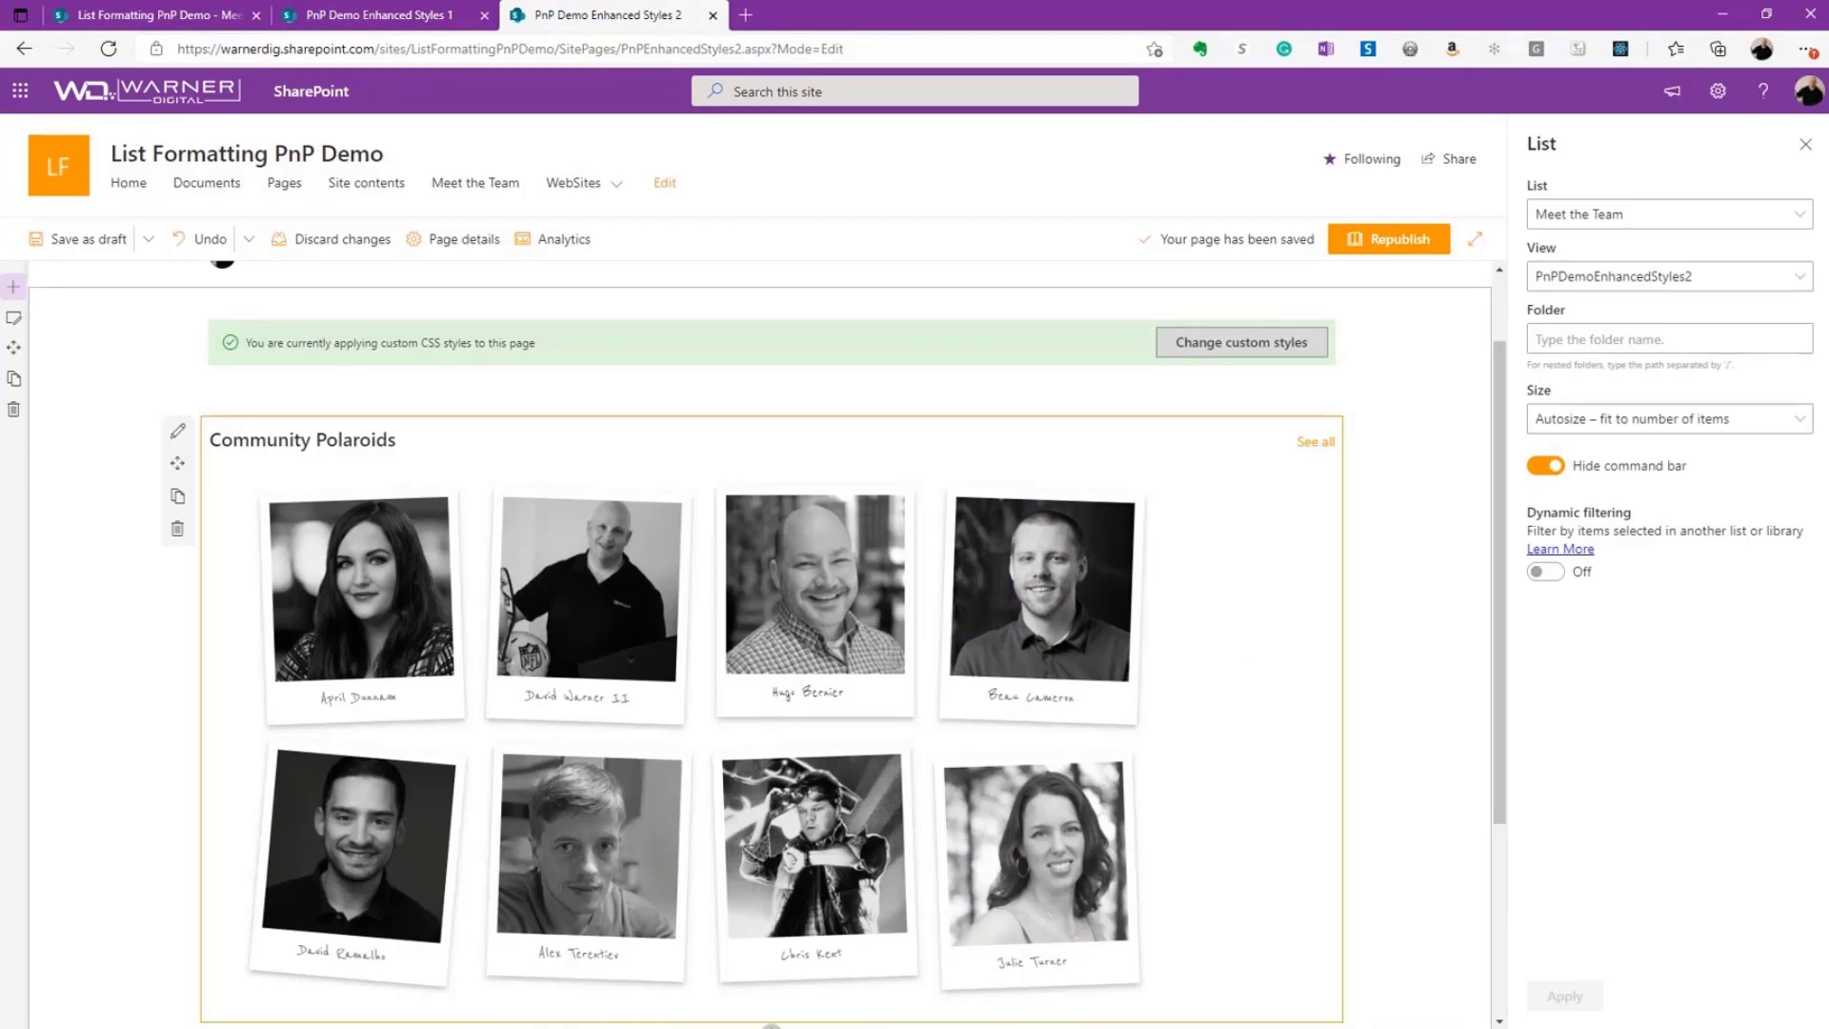
- Replace the custom CSS with the version containing the fave-heart keyframes and outline the heart icons on the Community Polaroids cards
click(1301, 342)
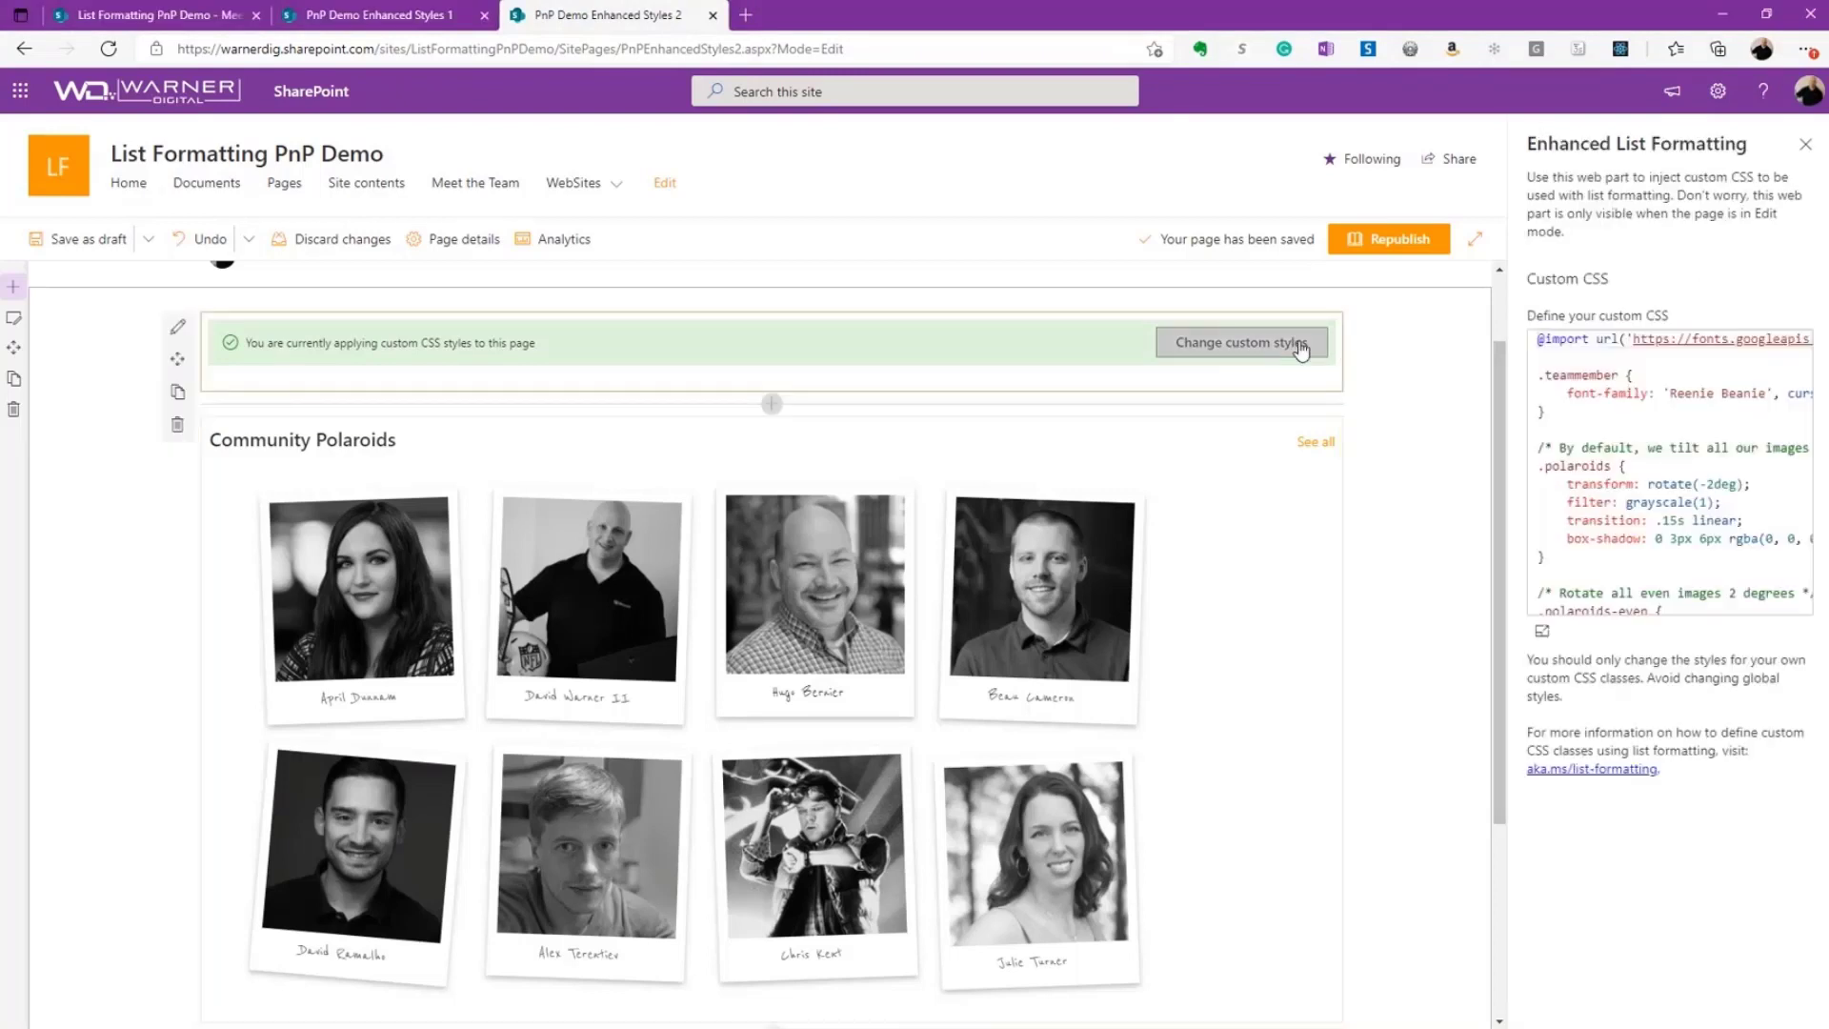
scroll(1629, 441, down, 15)
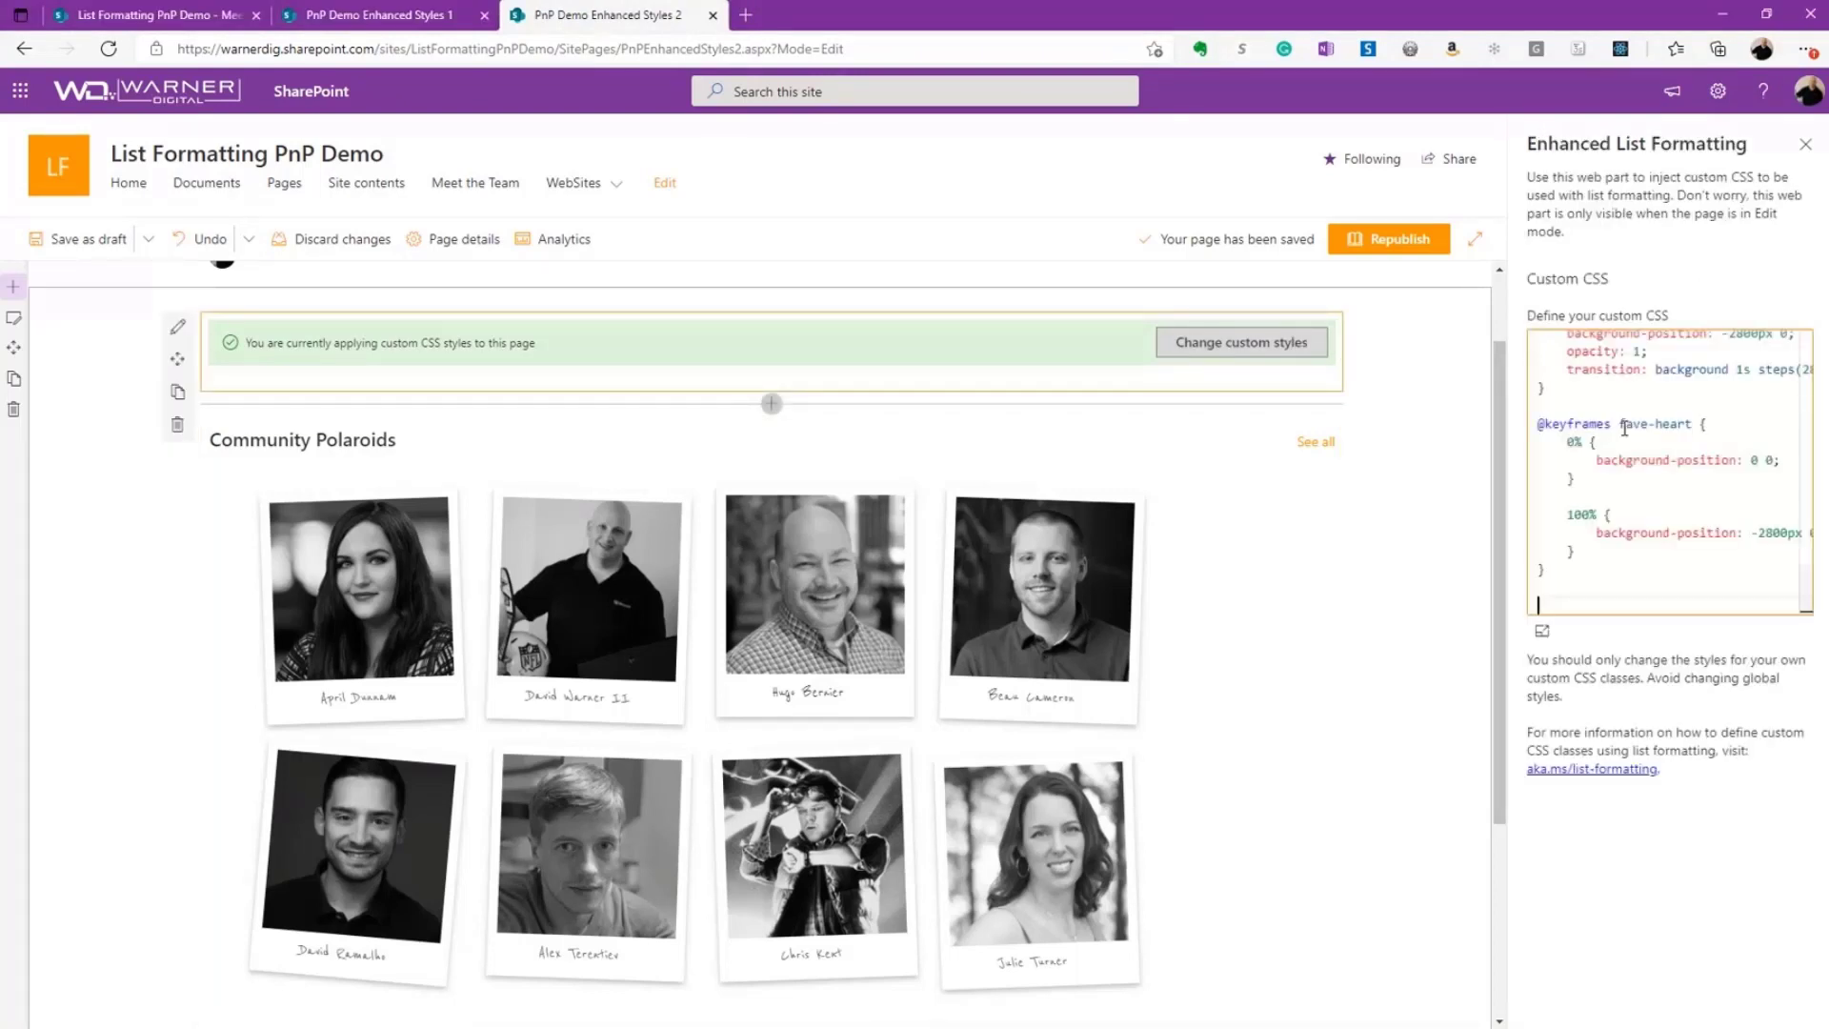
click(1444, 483)
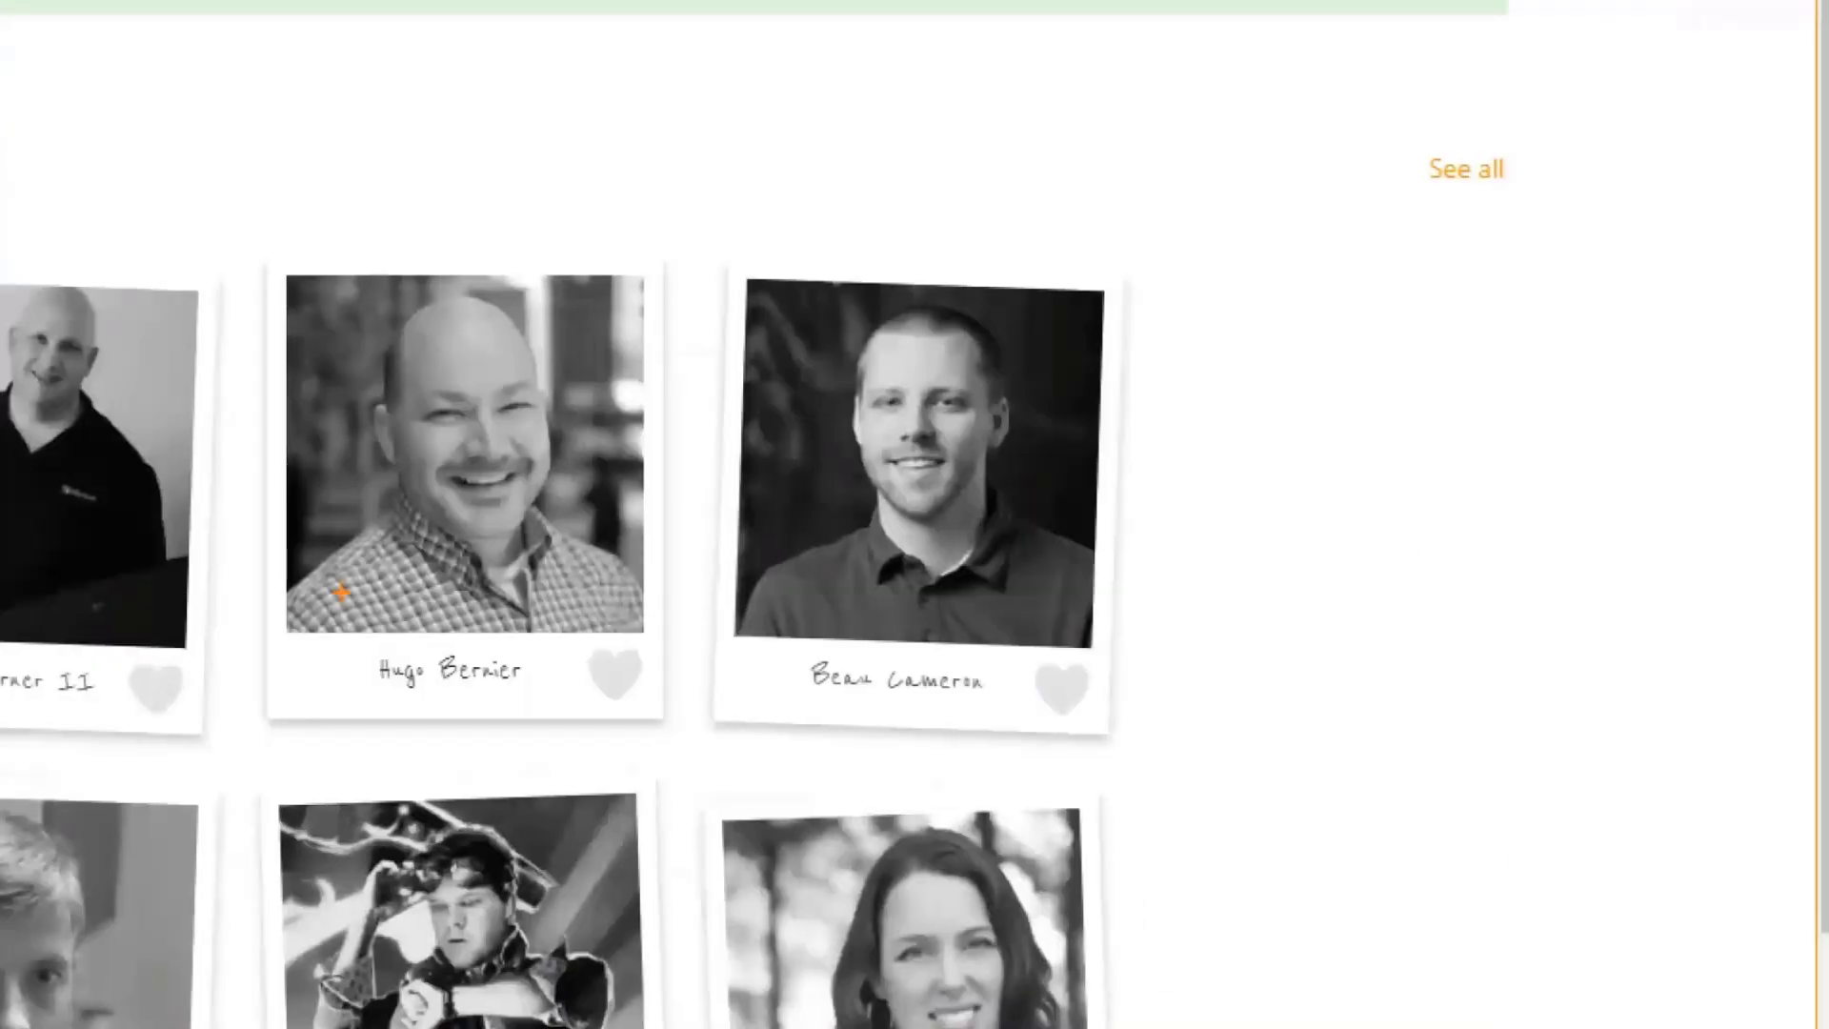
drag(363, 583, 775, 768)
drag(998, 640, 1220, 762)
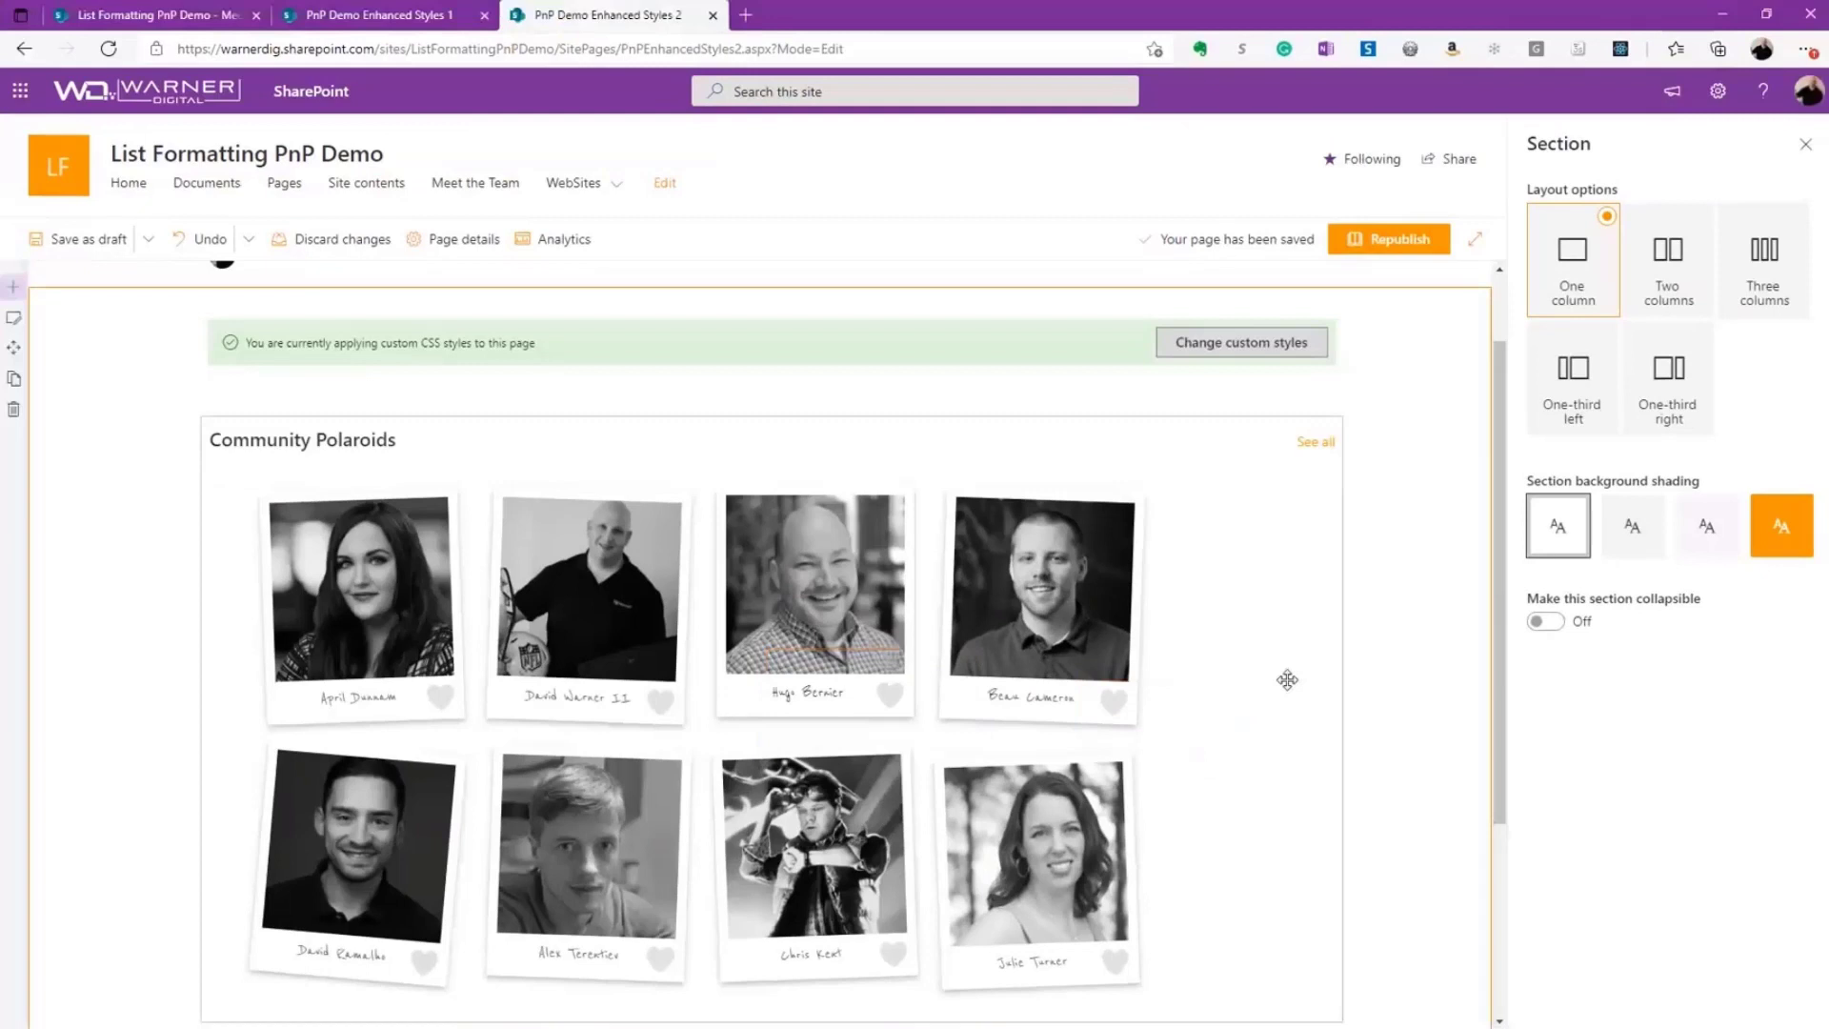
- Try the heart on the fourth polaroid in the first row twice, and reopen the Enhanced List Formatting web part's custom CSS settings
click(1197, 586)
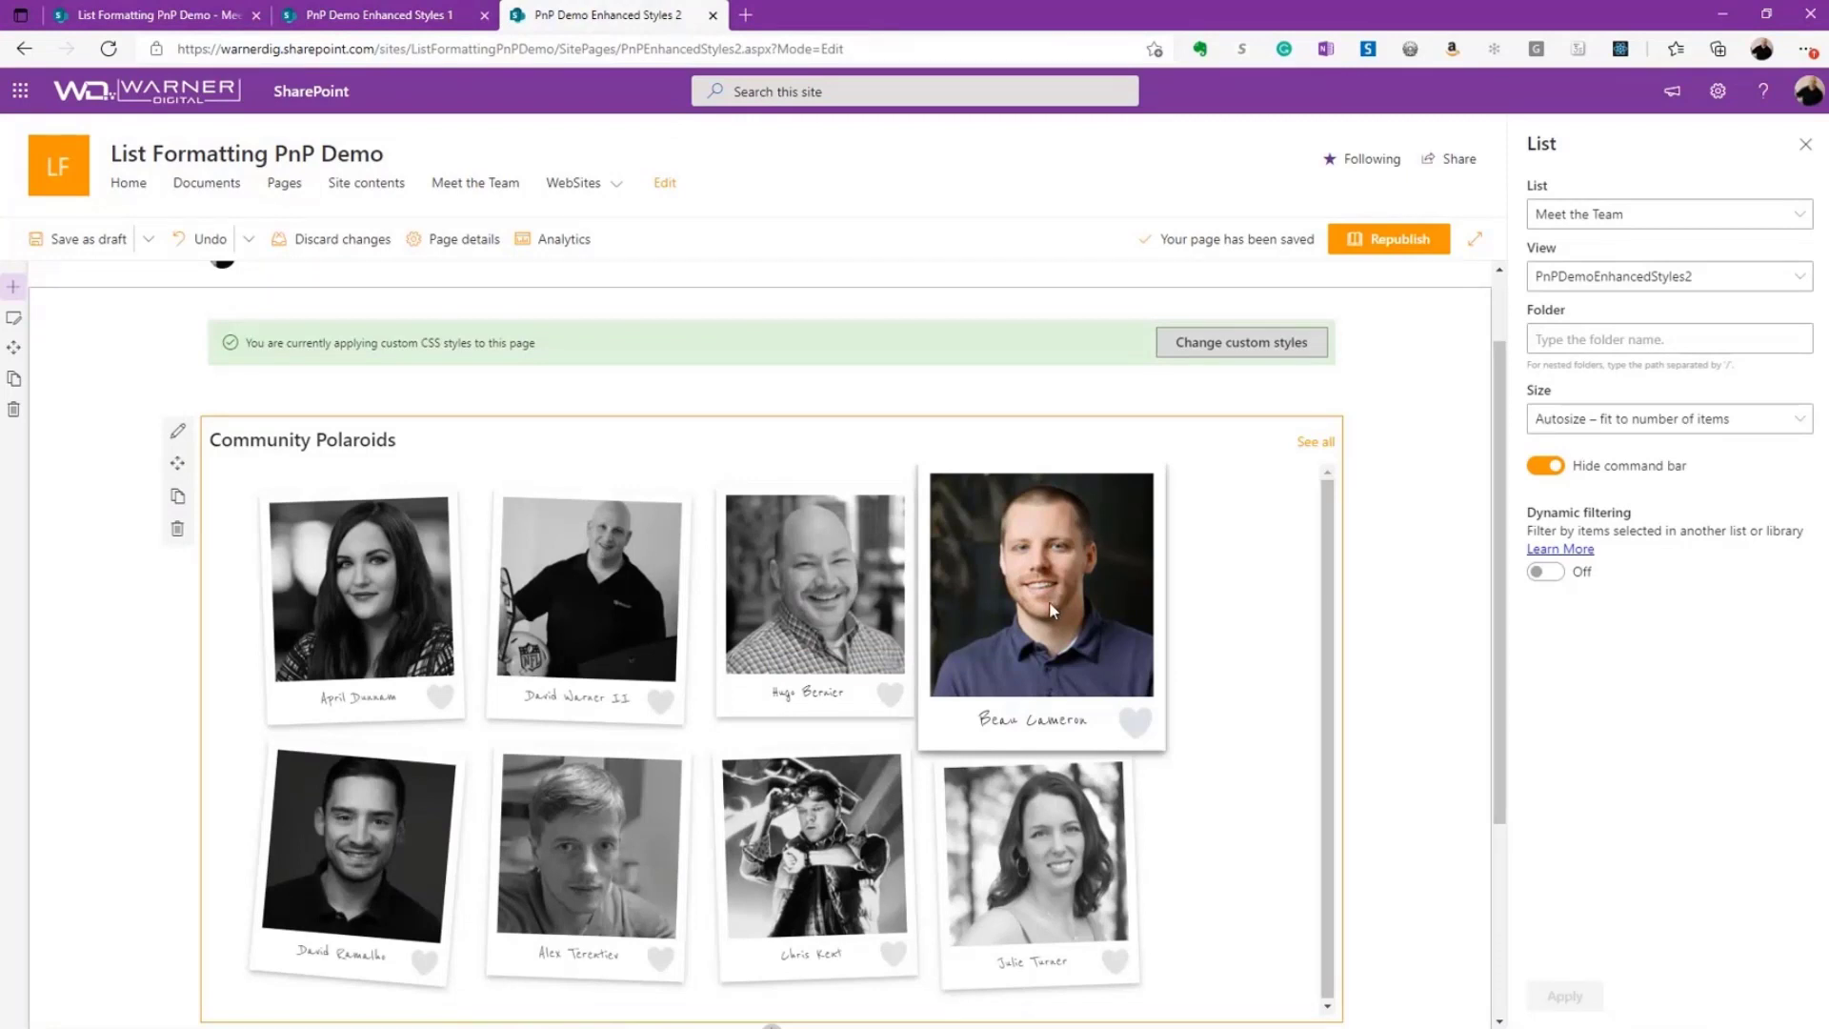
click(1135, 721)
click(1135, 721)
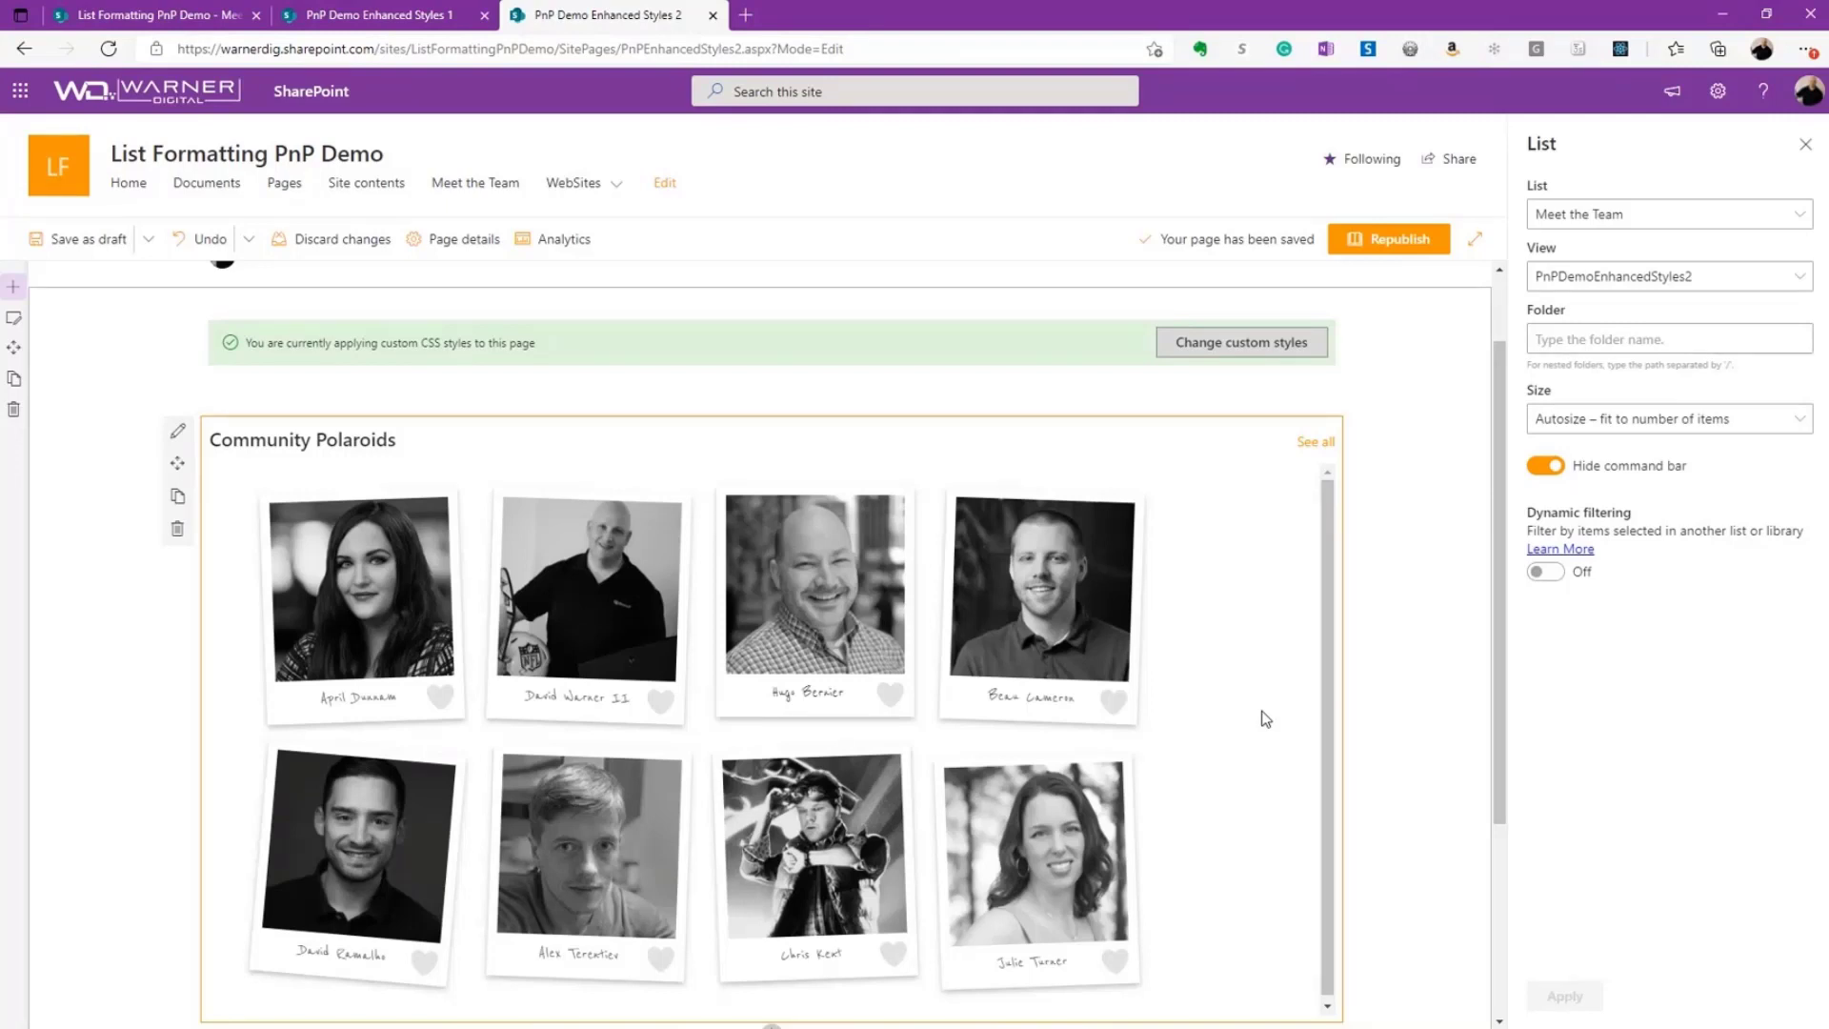
click(1022, 339)
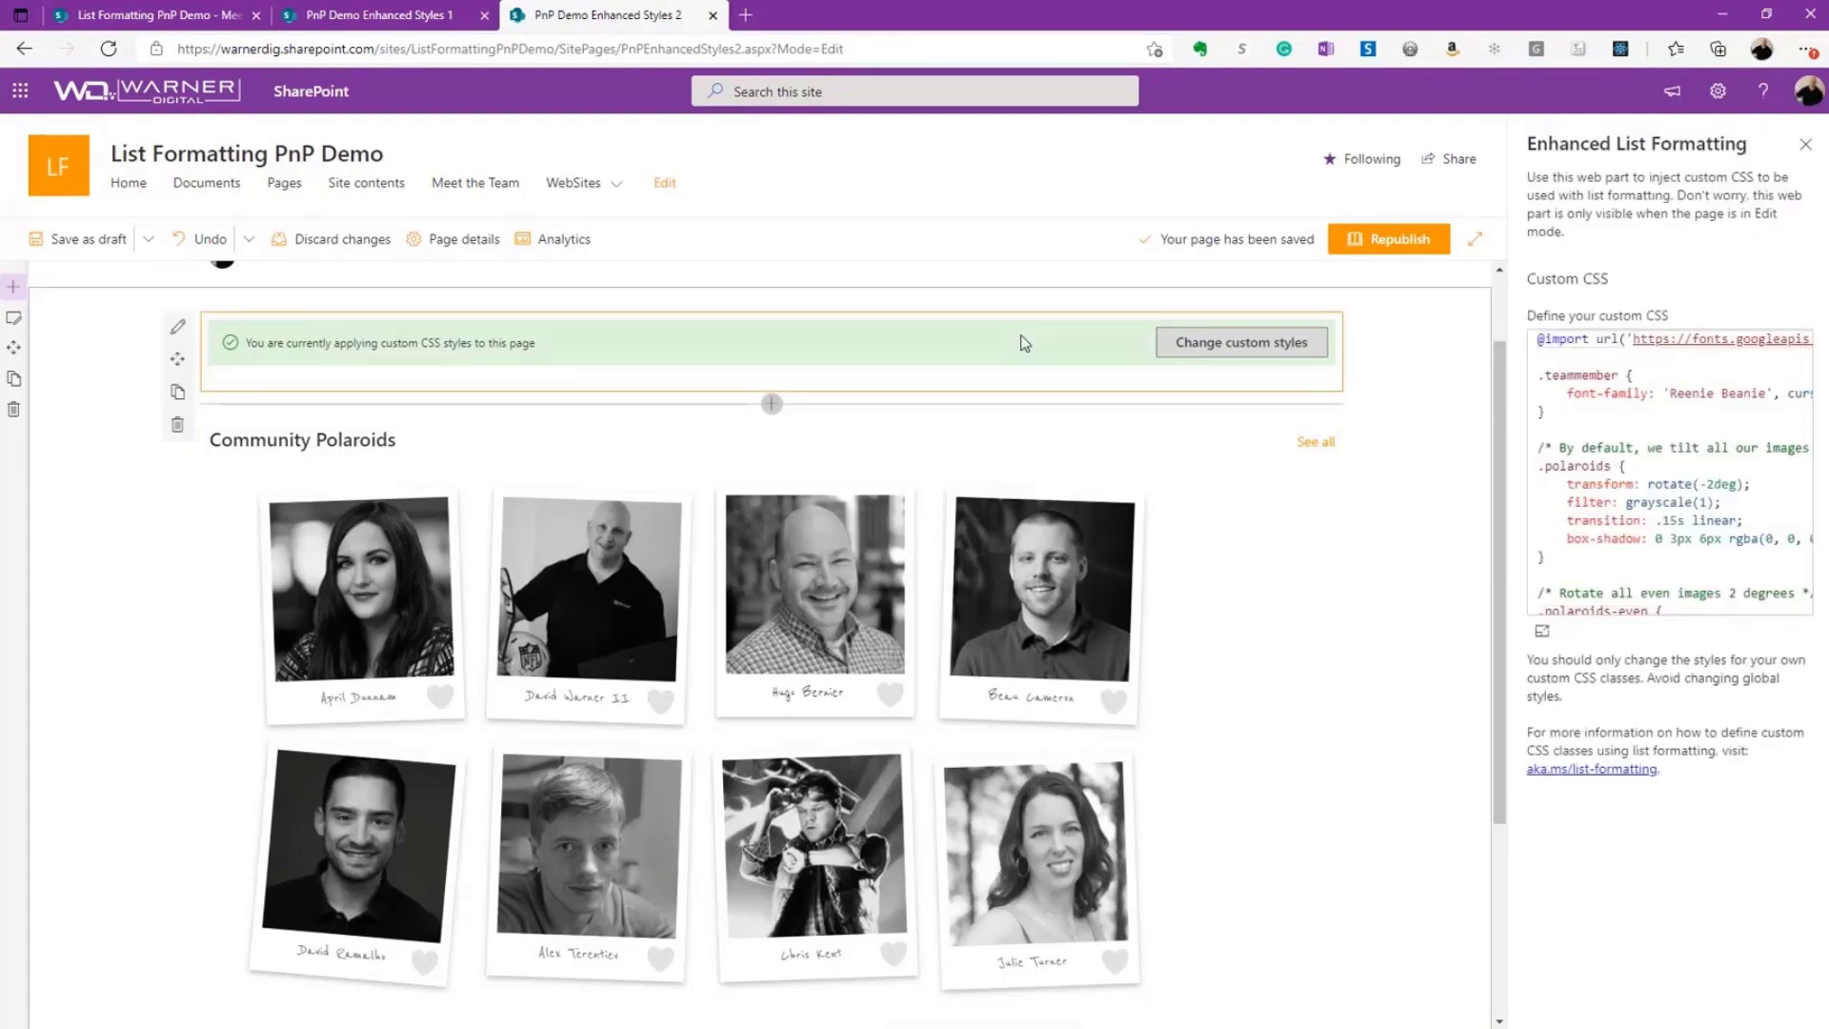